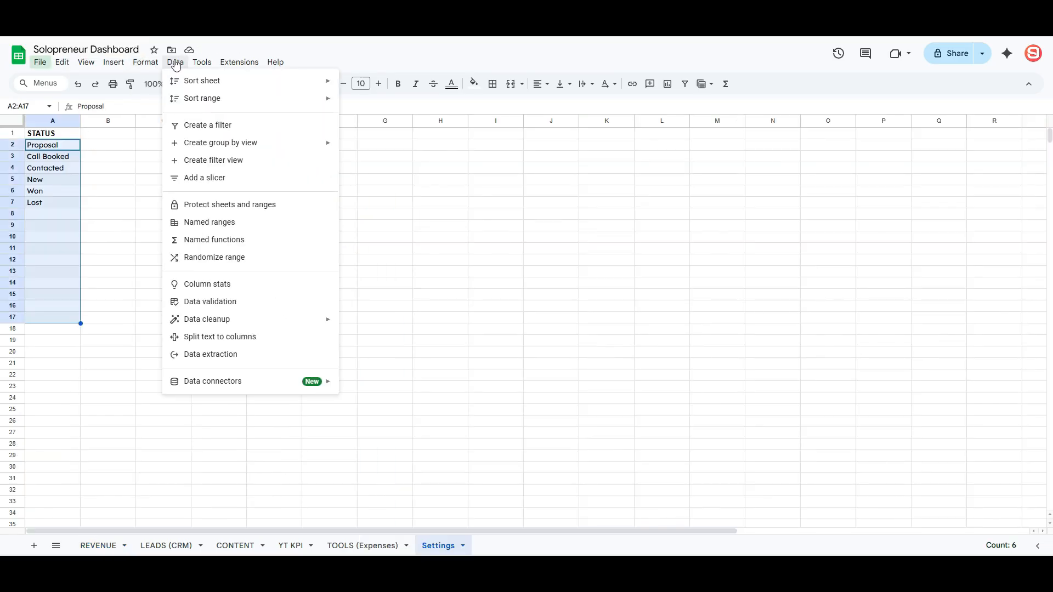
- Name the status list range STATUS and start another named range for the Stage entries
click(242, 236)
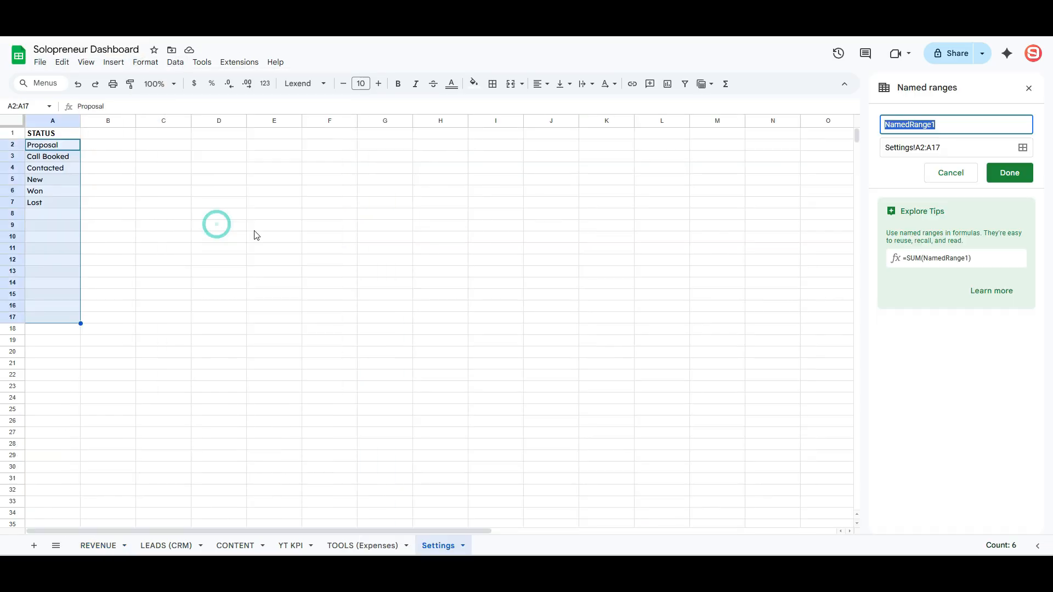
text(STATUS)
key(Return)
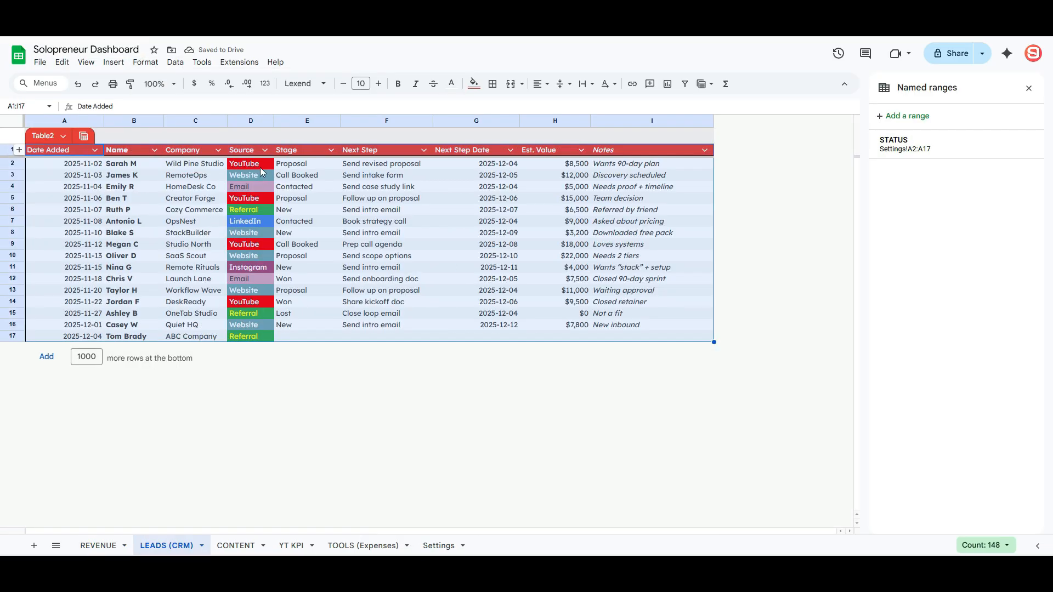
drag(307, 168, 307, 329)
click(903, 116)
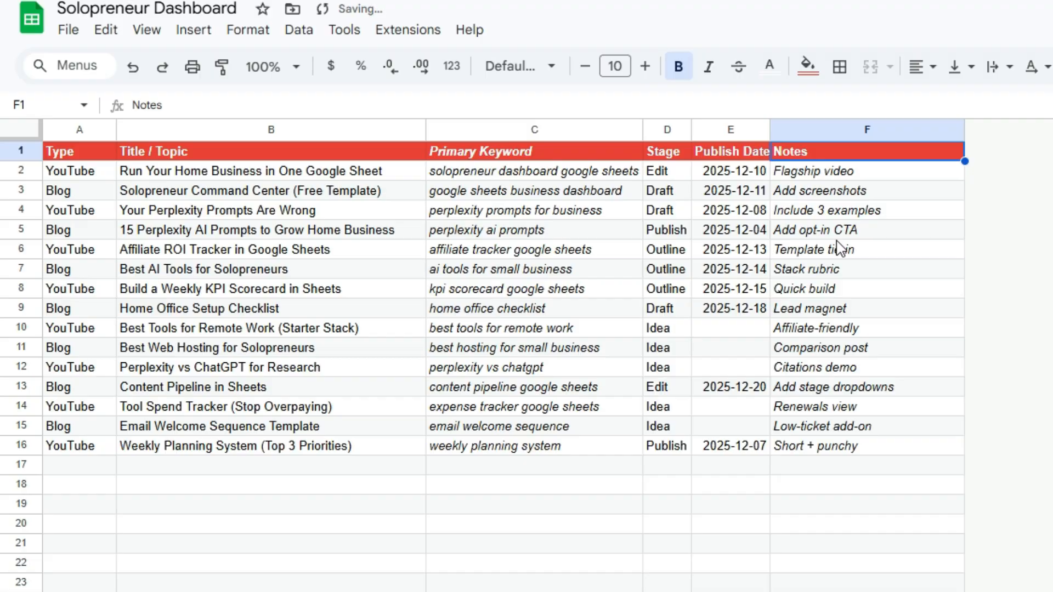
click(435, 507)
- Turn column A's Type entries into dropdown chips, auto-fit column A, and select KPI columns H and I
click(73, 449)
click(167, 467)
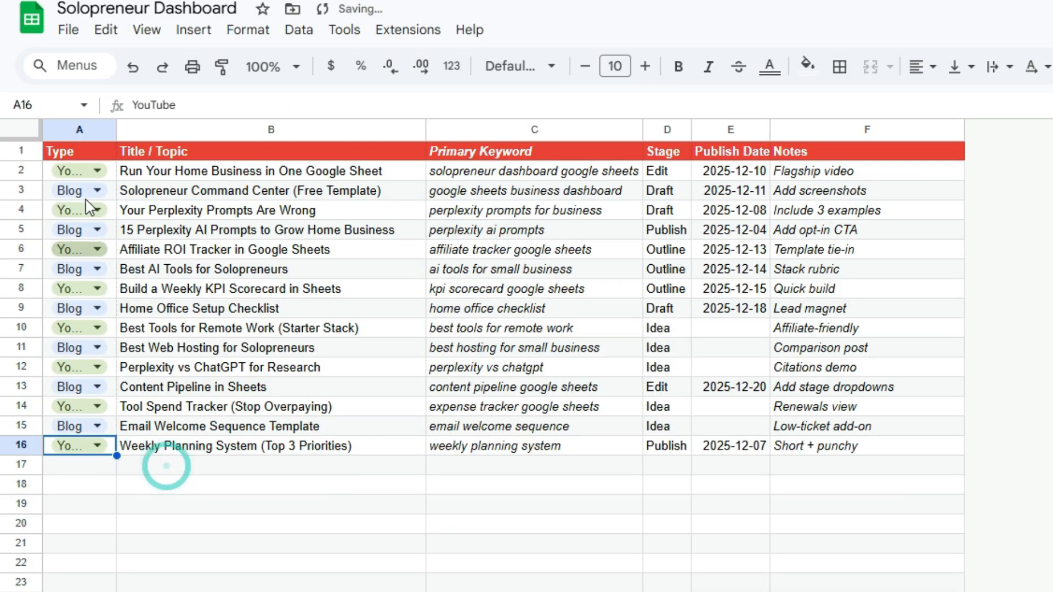
click(81, 524)
double_click(116, 130)
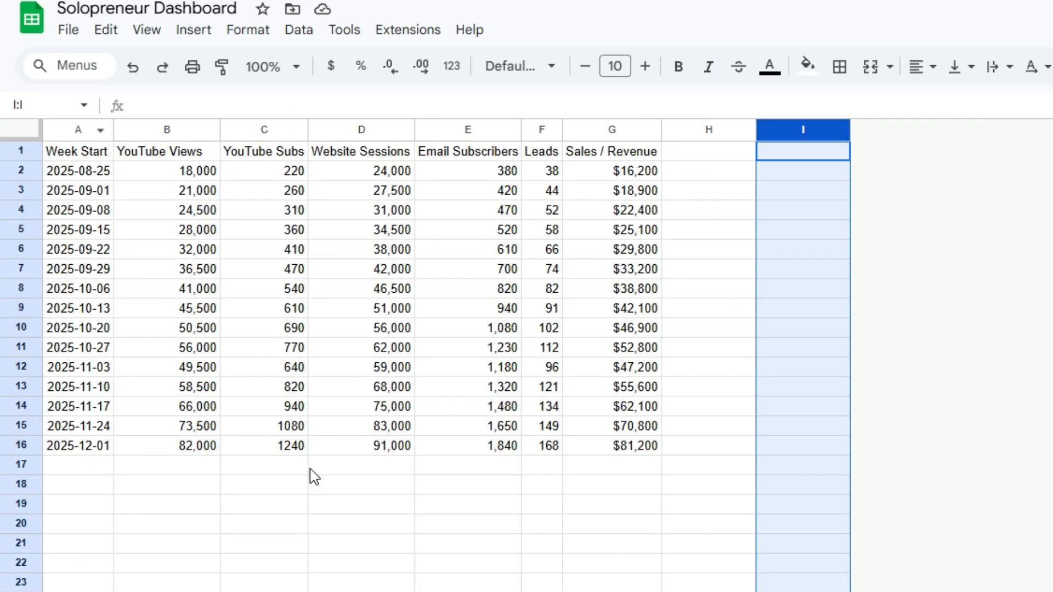
shift+click(707, 130)
right_click(799, 183)
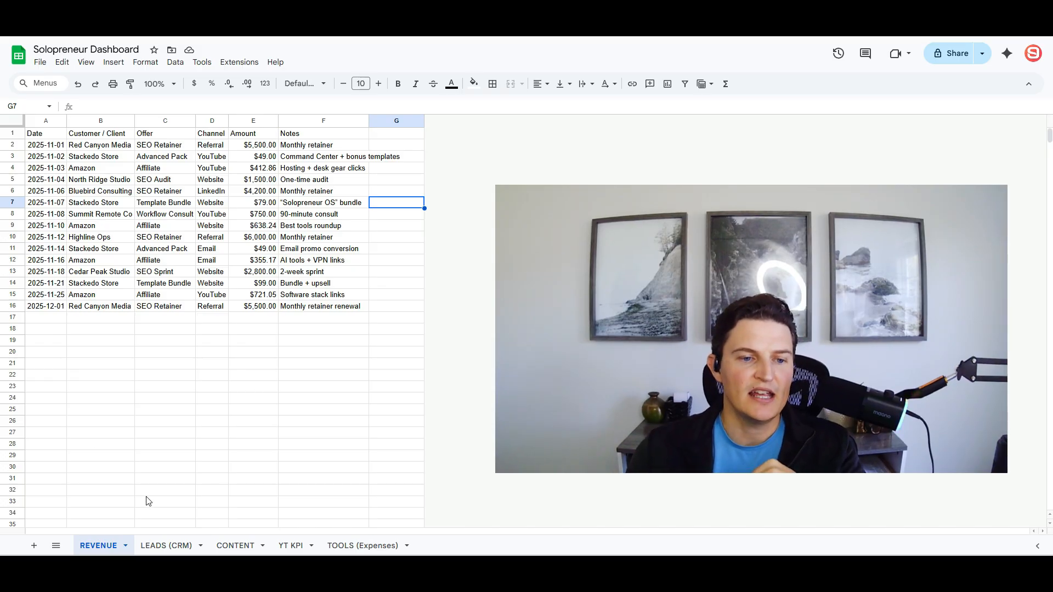
- Review each sheet tab, then auto-fit REVENUE's Notes column to its longest note
click(167, 548)
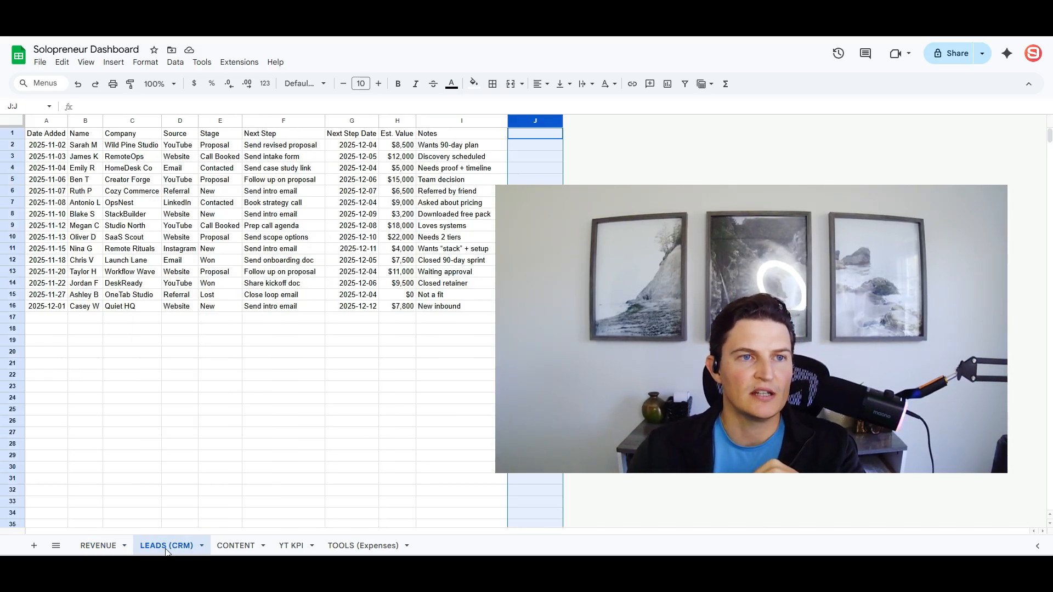
click(235, 546)
click(292, 547)
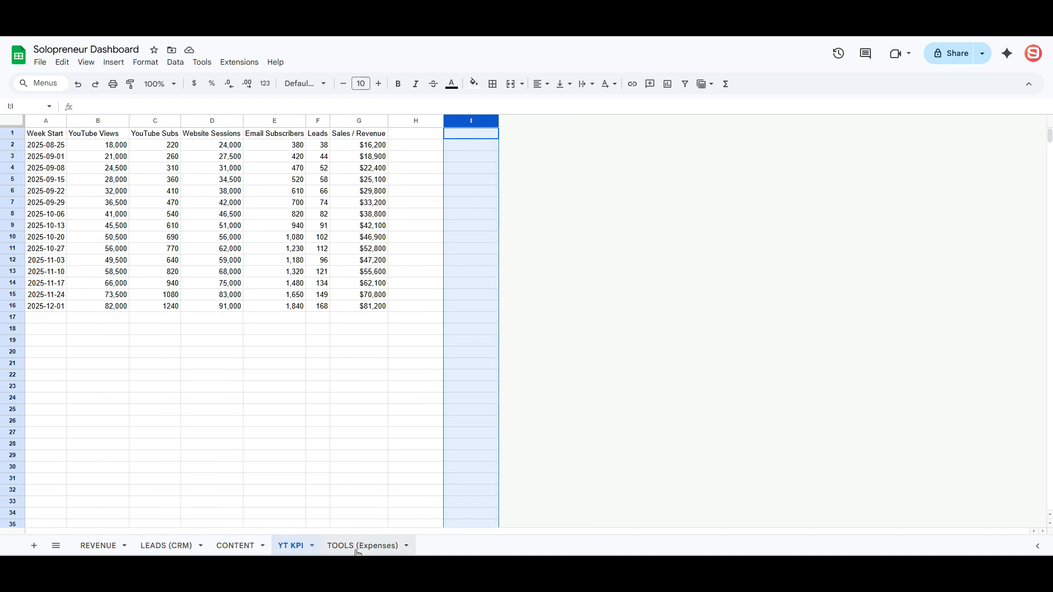
click(337, 547)
click(104, 543)
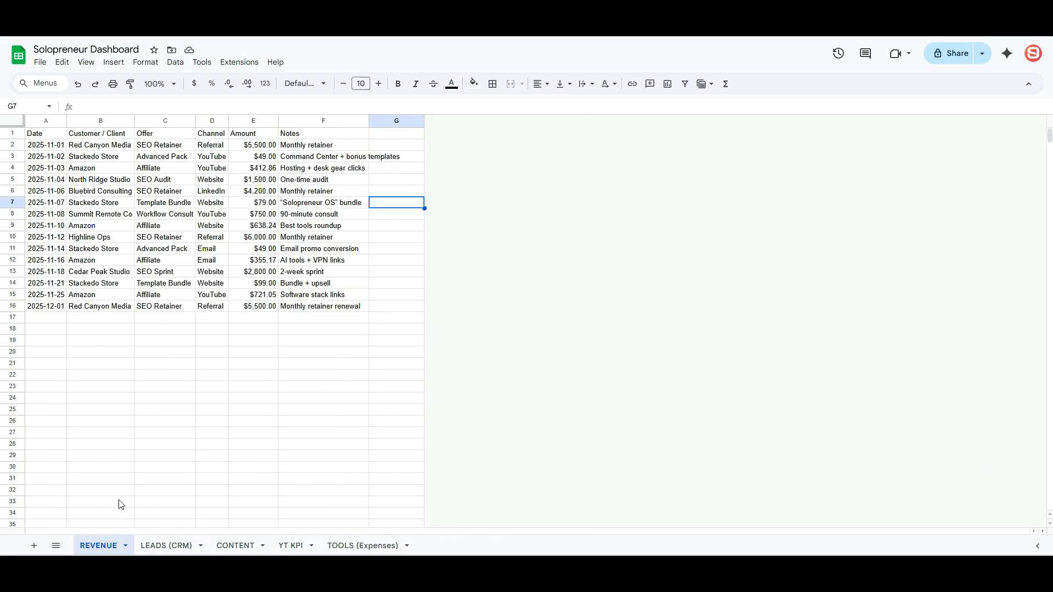
double_click(369, 120)
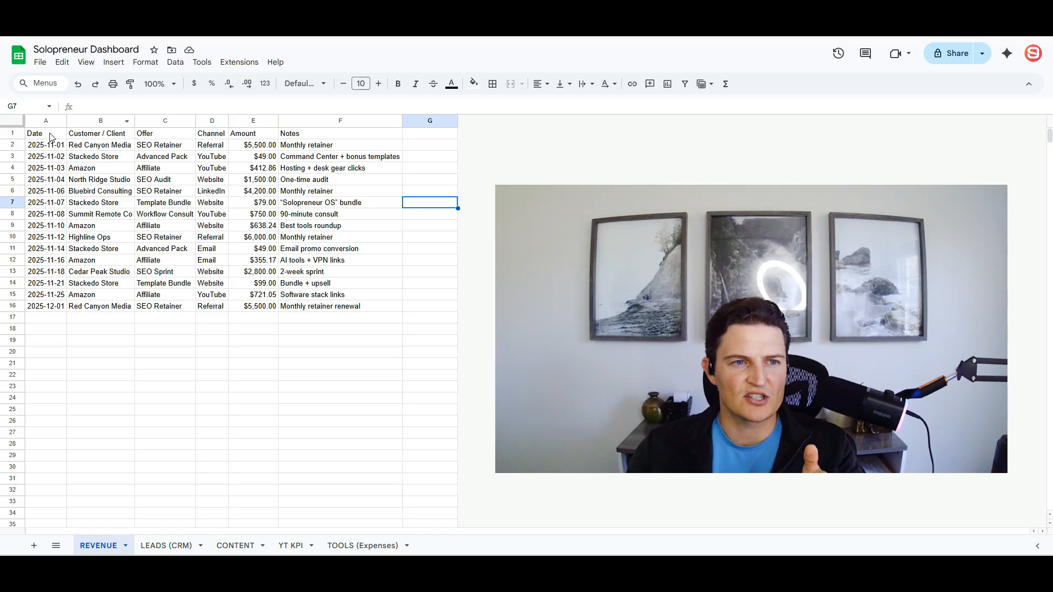
- Select the revenue data A1:F16, review every sheet, and return to REVENUE's Date header
drag(51, 137, 384, 306)
click(337, 341)
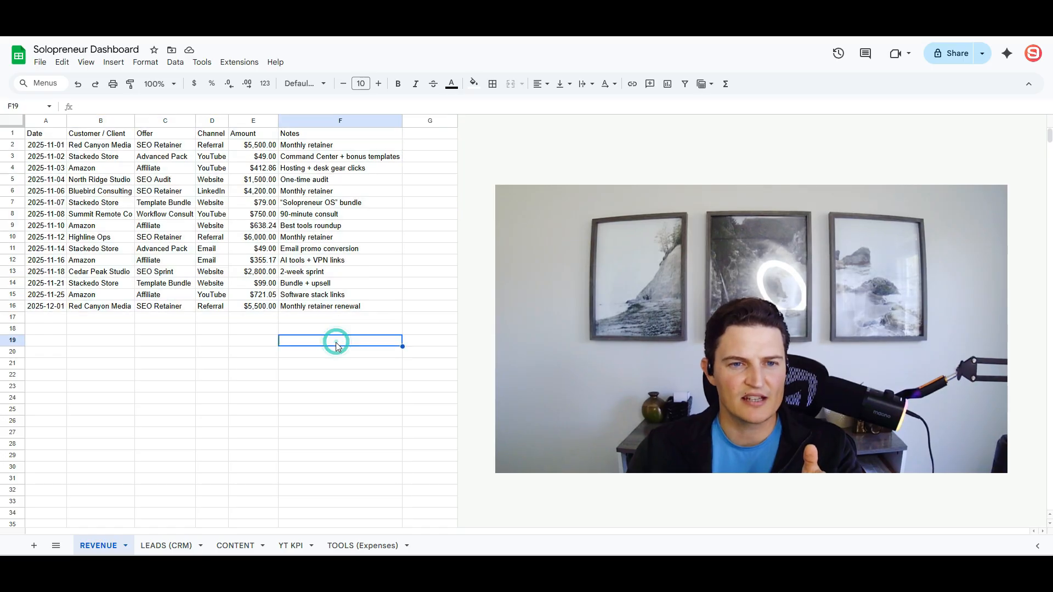
click(166, 545)
click(235, 545)
click(290, 546)
click(332, 548)
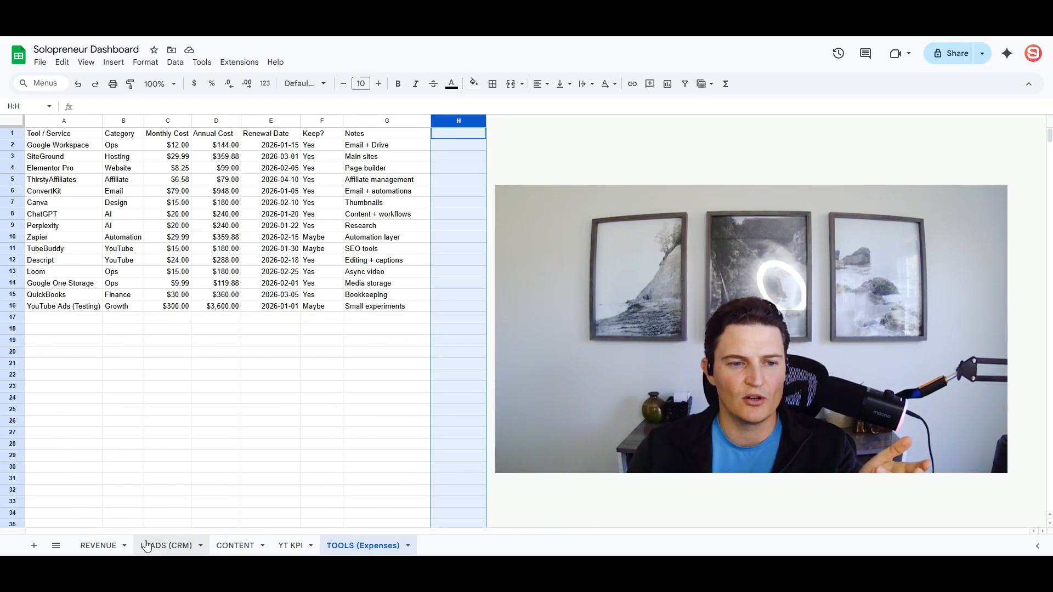
click(99, 546)
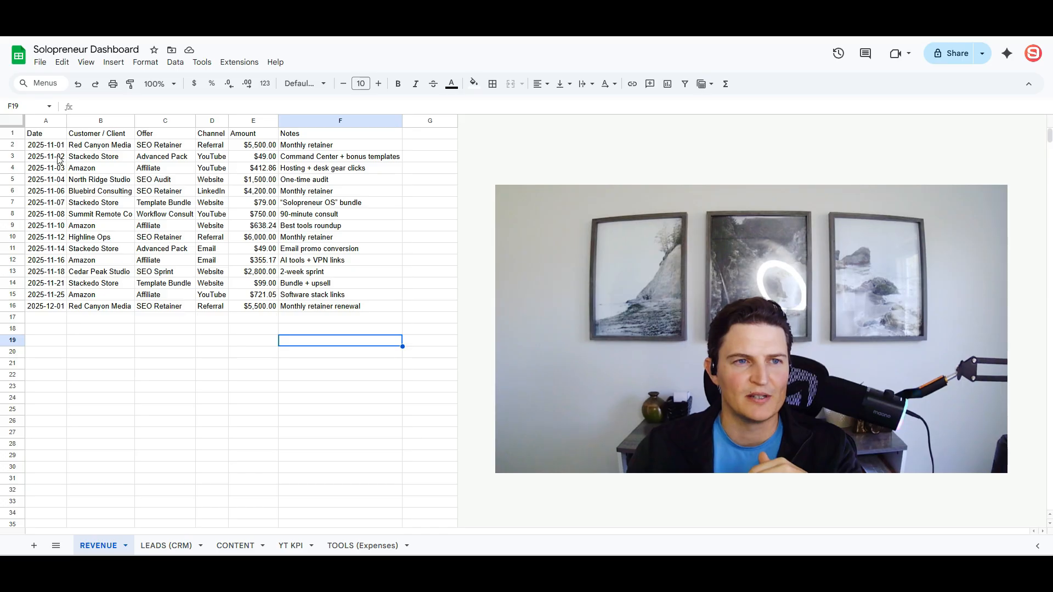
click(48, 137)
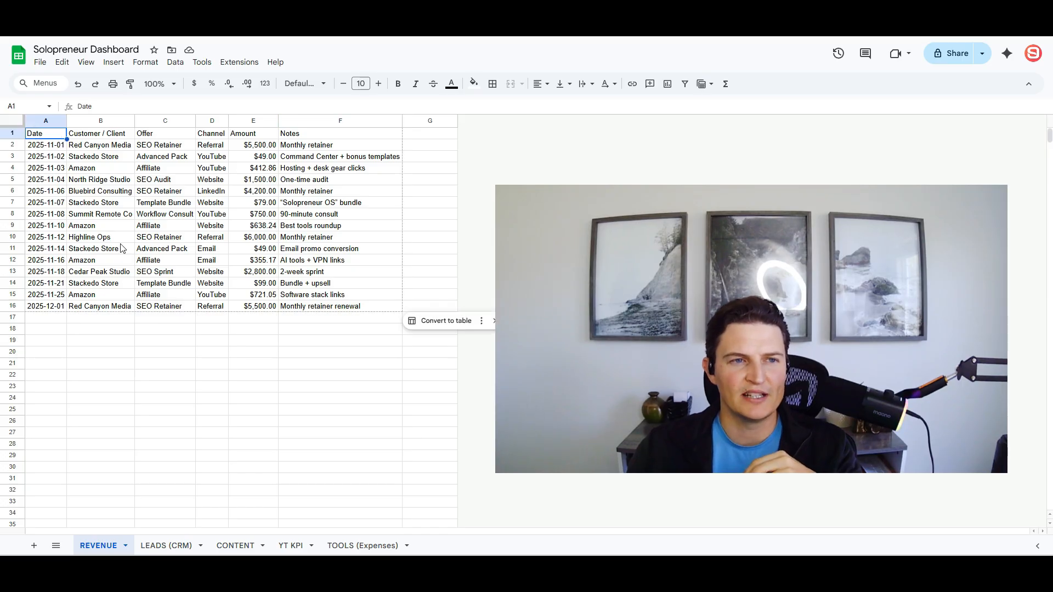
- Cycle through LEADS, CONTENT, YT KPI and TOOLS, ending on REVENUE cell A1
click(167, 546)
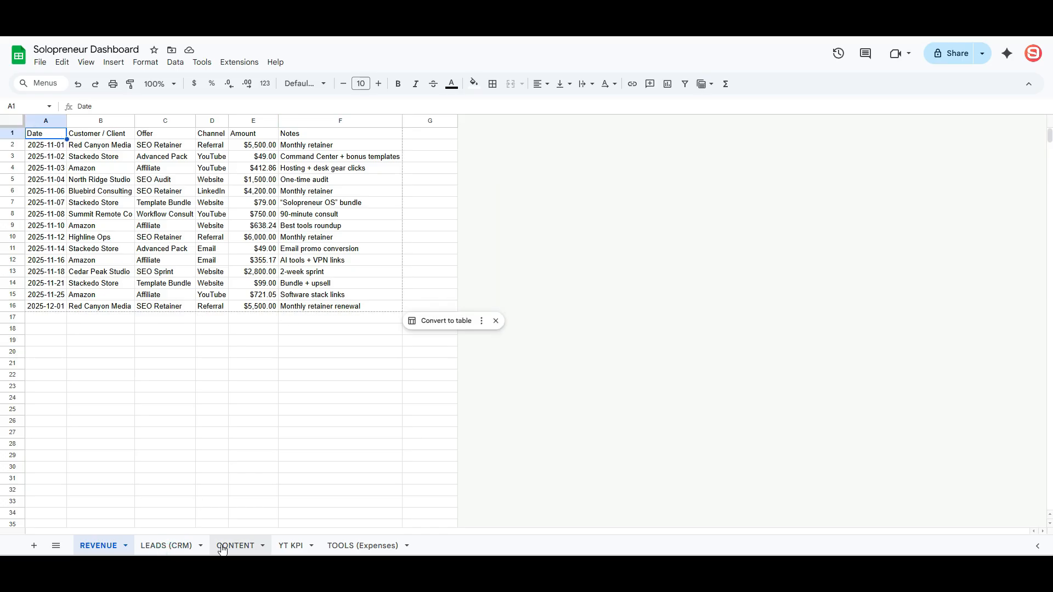
click(235, 546)
click(278, 546)
click(341, 546)
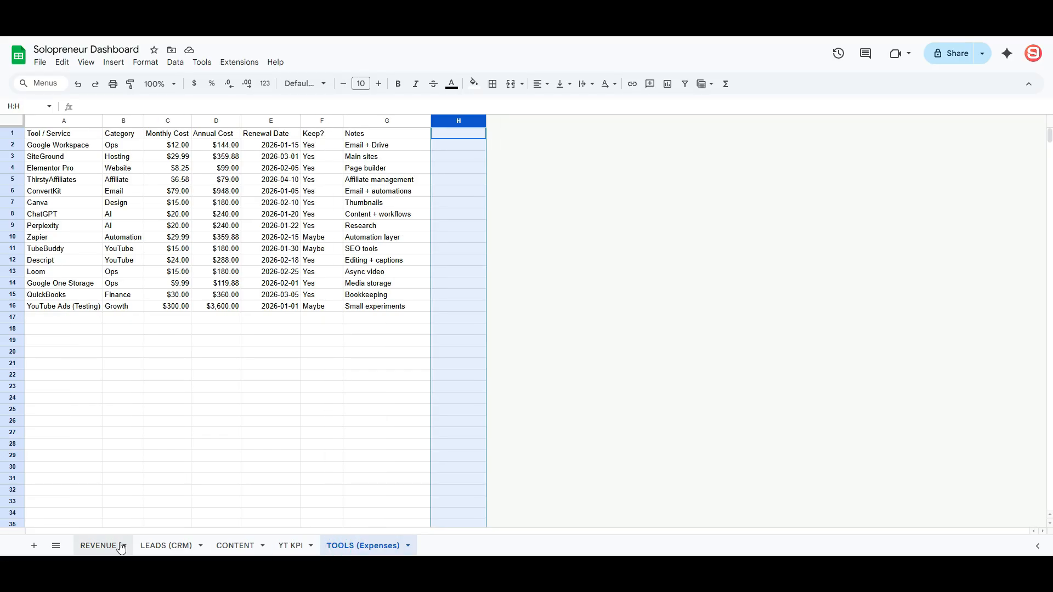
click(109, 546)
click(49, 135)
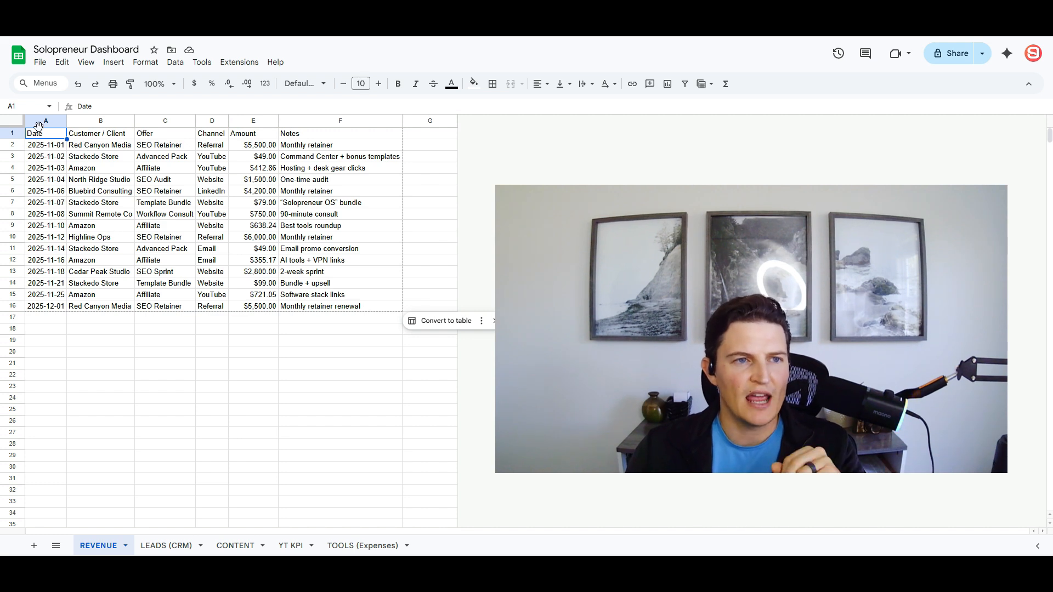
- Convert the revenue range A1:F16 into a table
drag(118, 154, 337, 307)
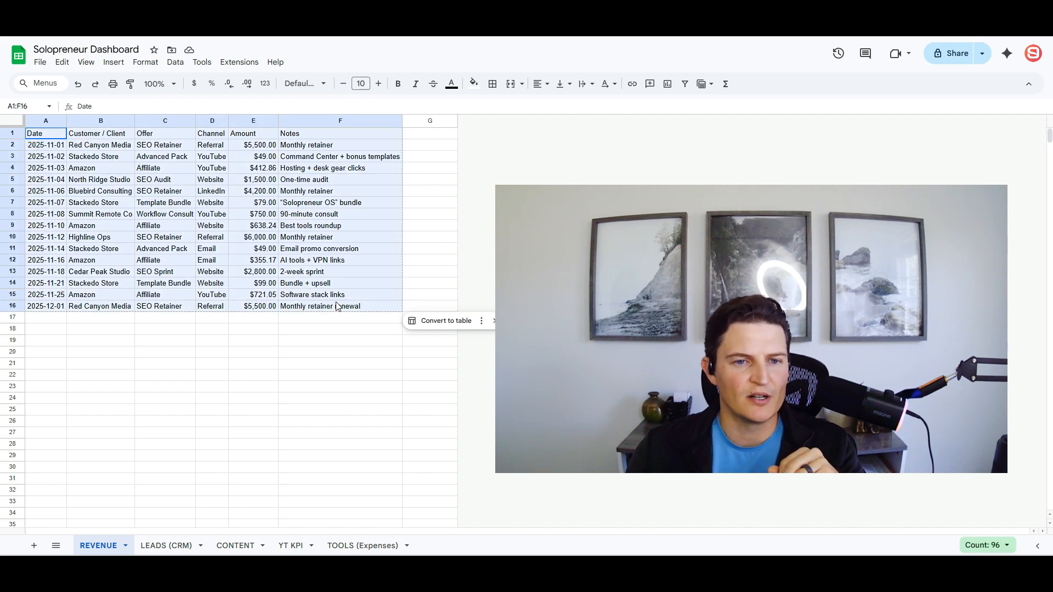
click(441, 322)
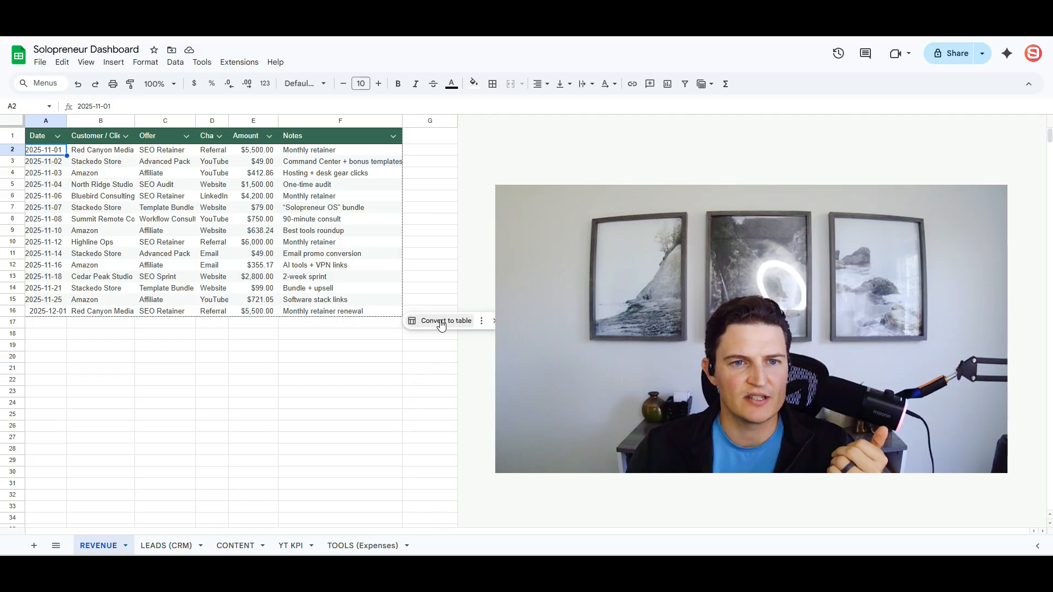
click(441, 322)
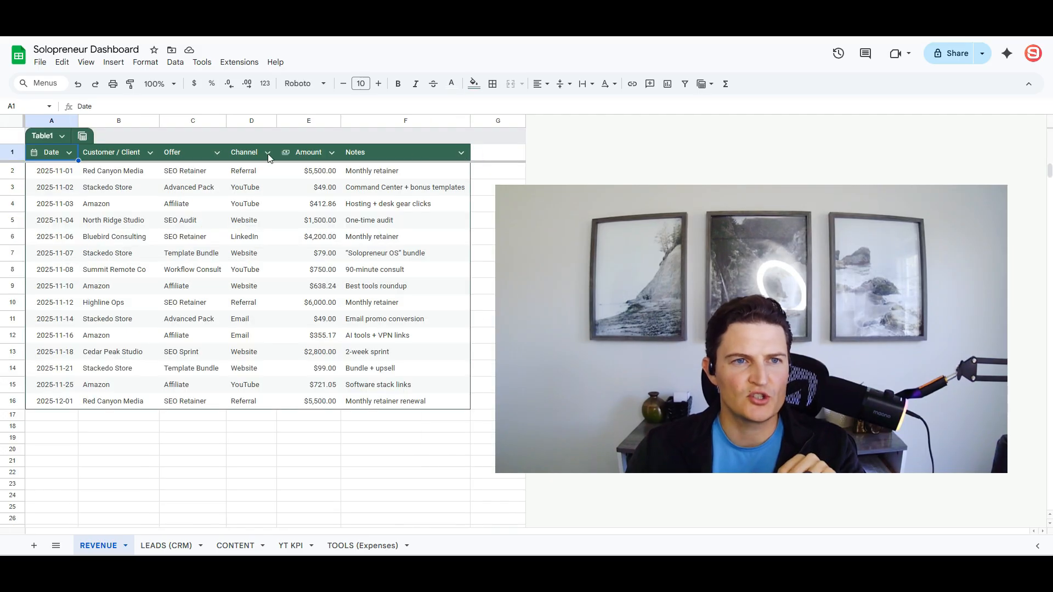
- Style the table with a red header, condensed rows and a totals footer row
click(159, 68)
click(181, 300)
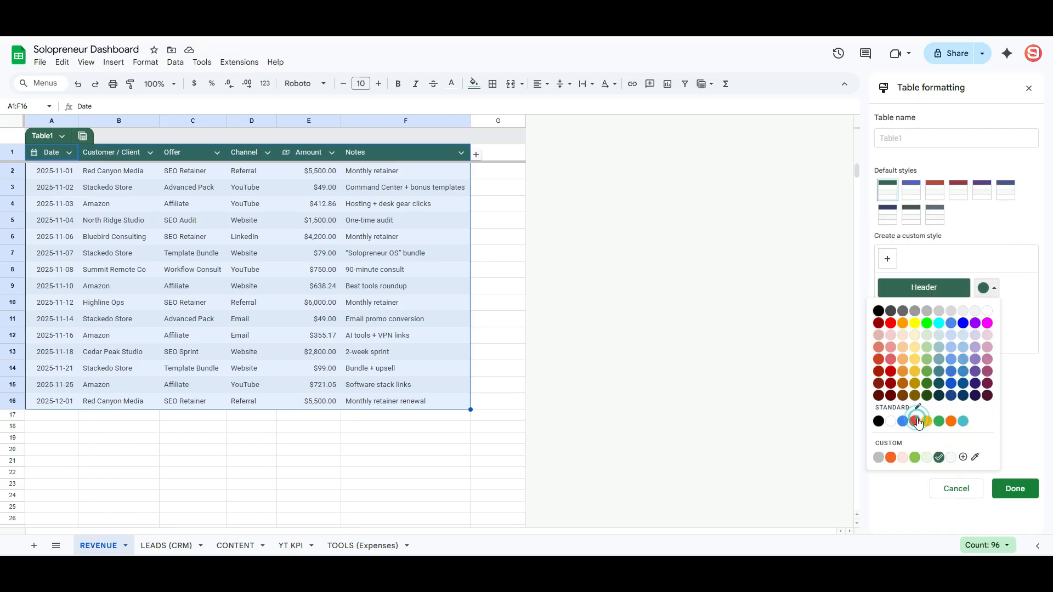
click(918, 423)
click(436, 286)
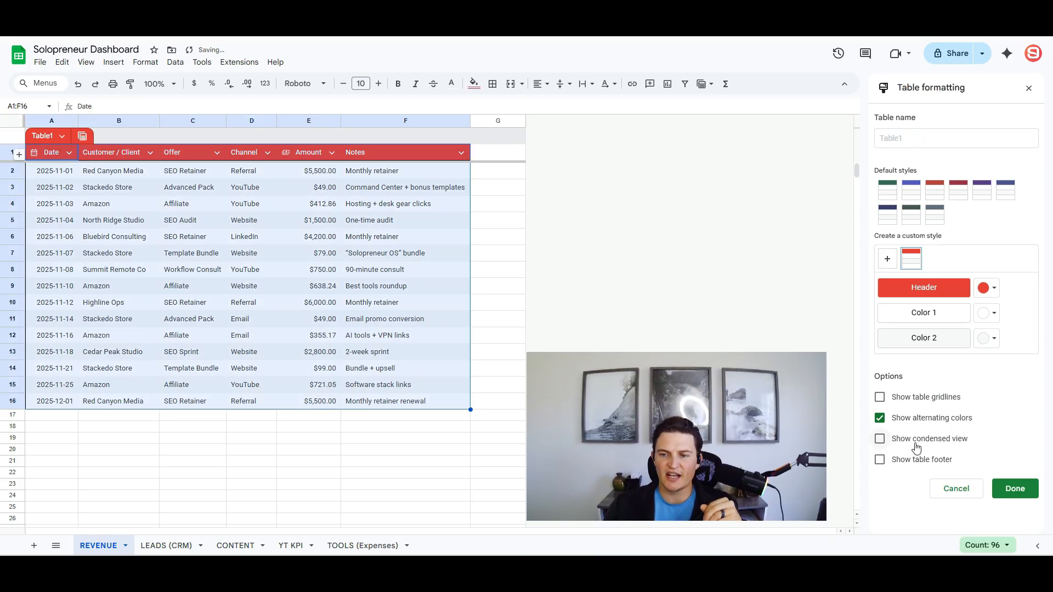
click(915, 443)
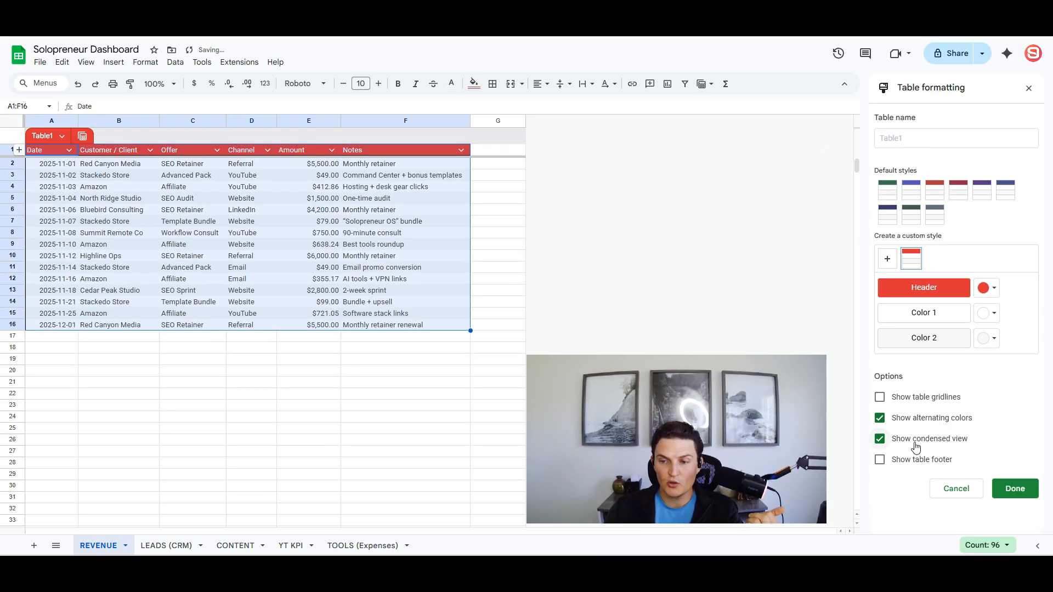
click(914, 460)
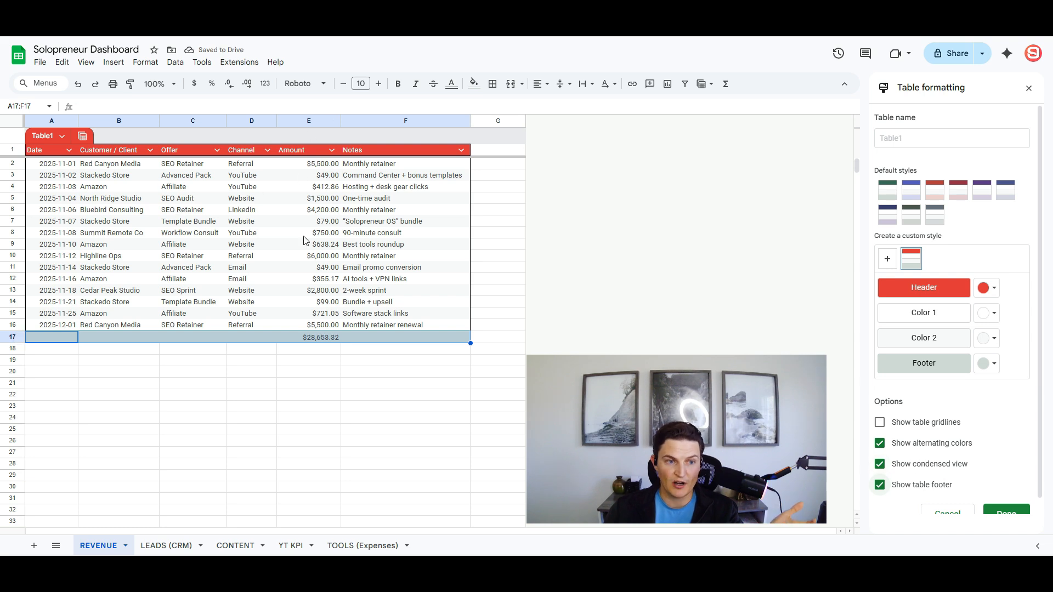
click(1006, 512)
click(118, 279)
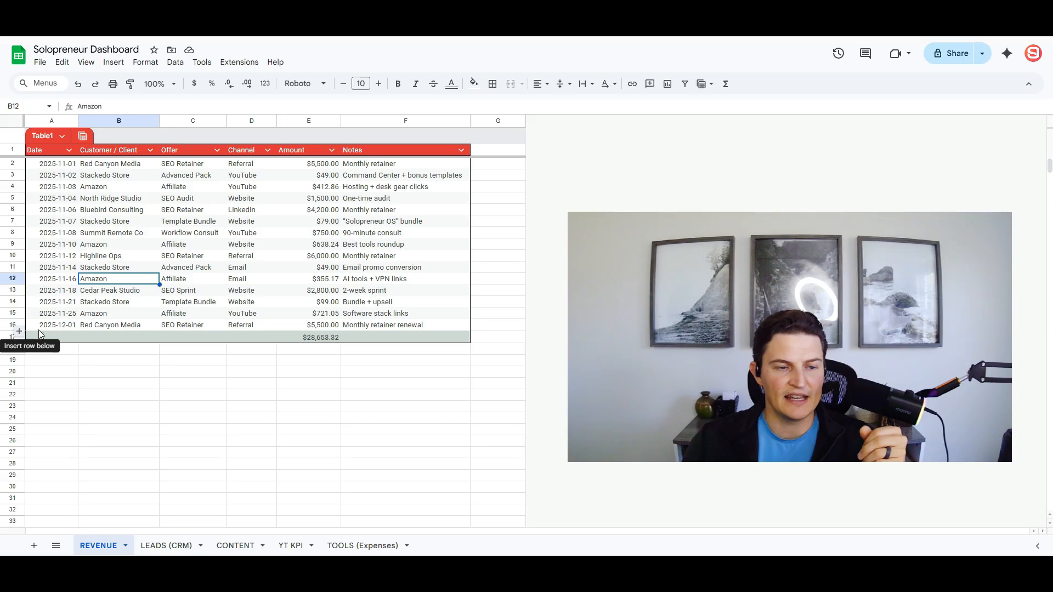
- Insert blank rows above the total and enter ABC Company as the new customer in A17
click(19, 333)
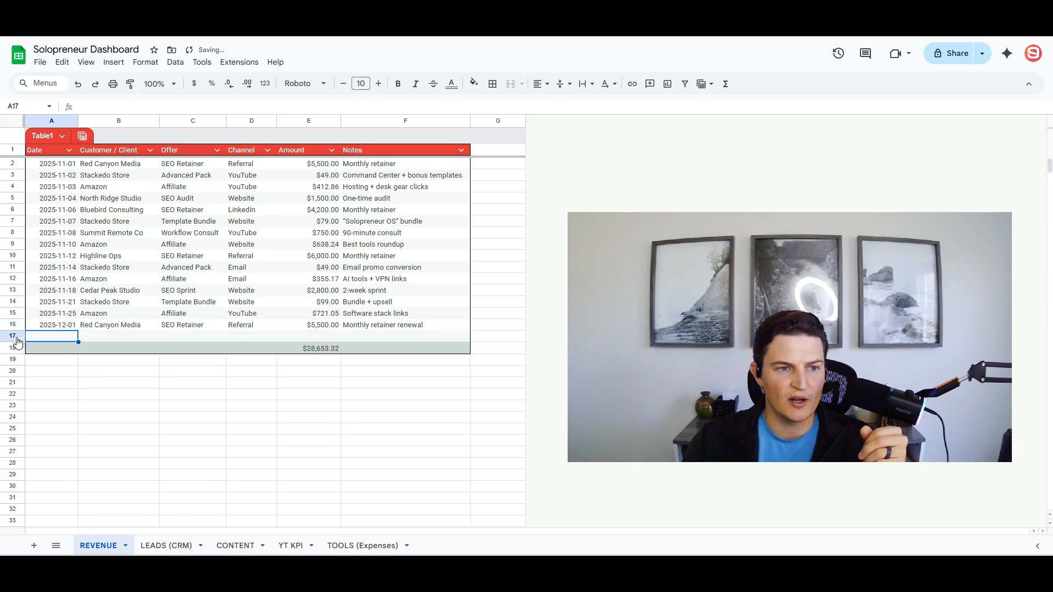
click(20, 340)
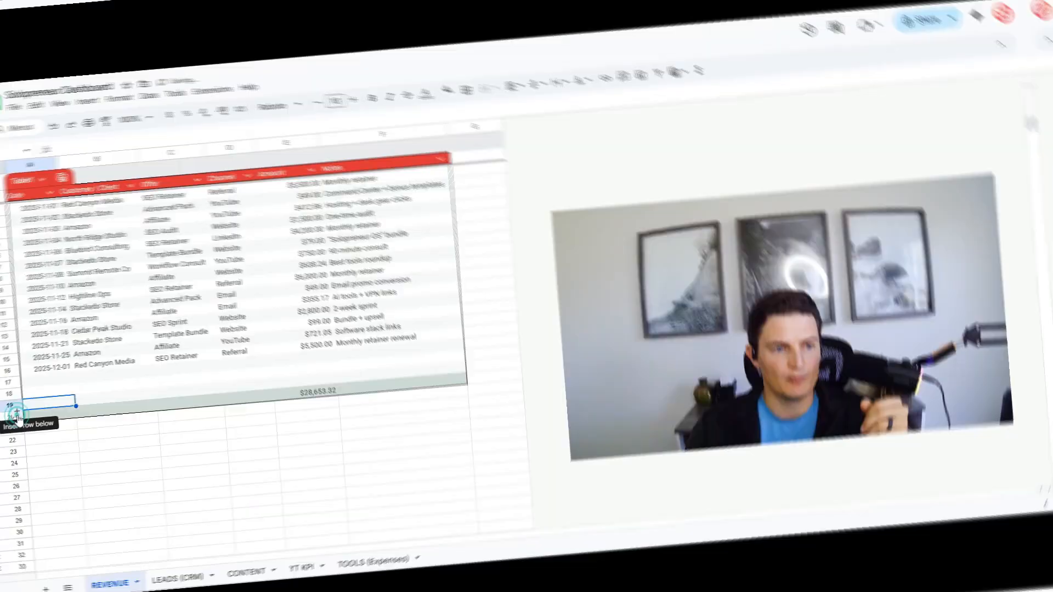
click(17, 415)
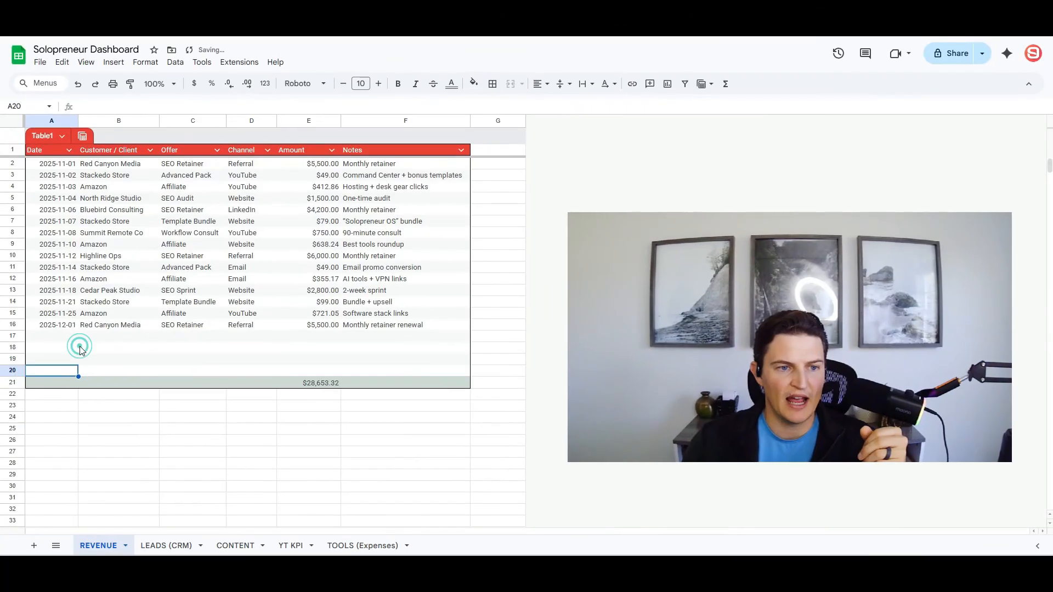
click(76, 388)
click(58, 379)
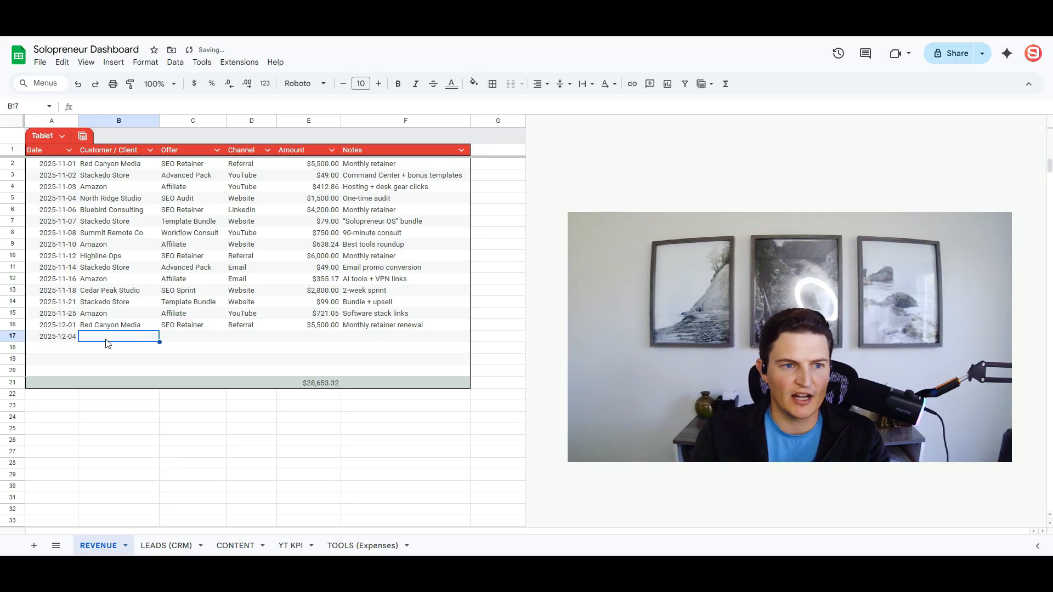
text(S)
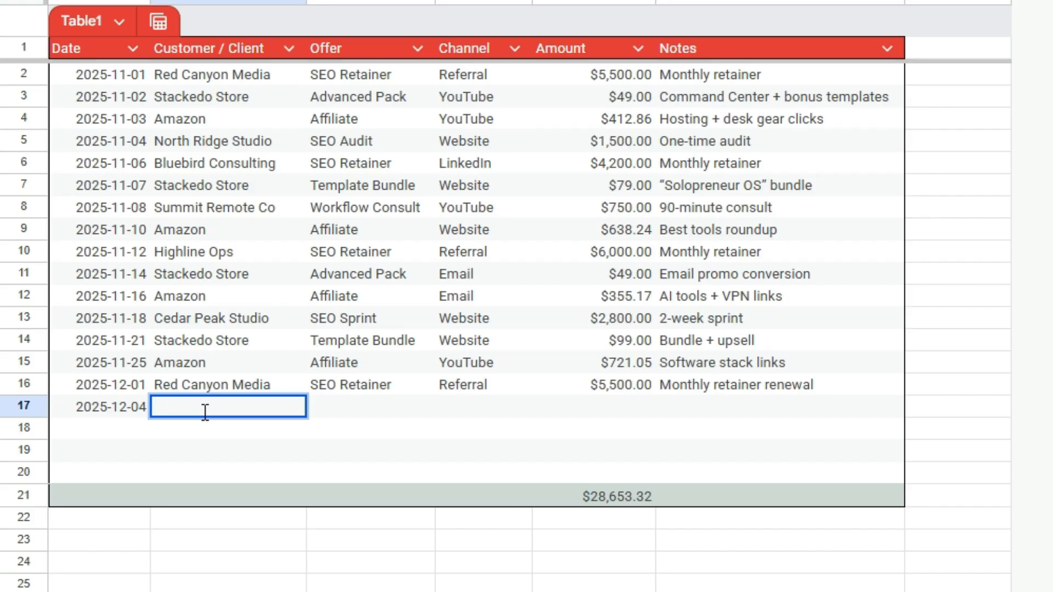
text(ABC Company)
key(Tab)
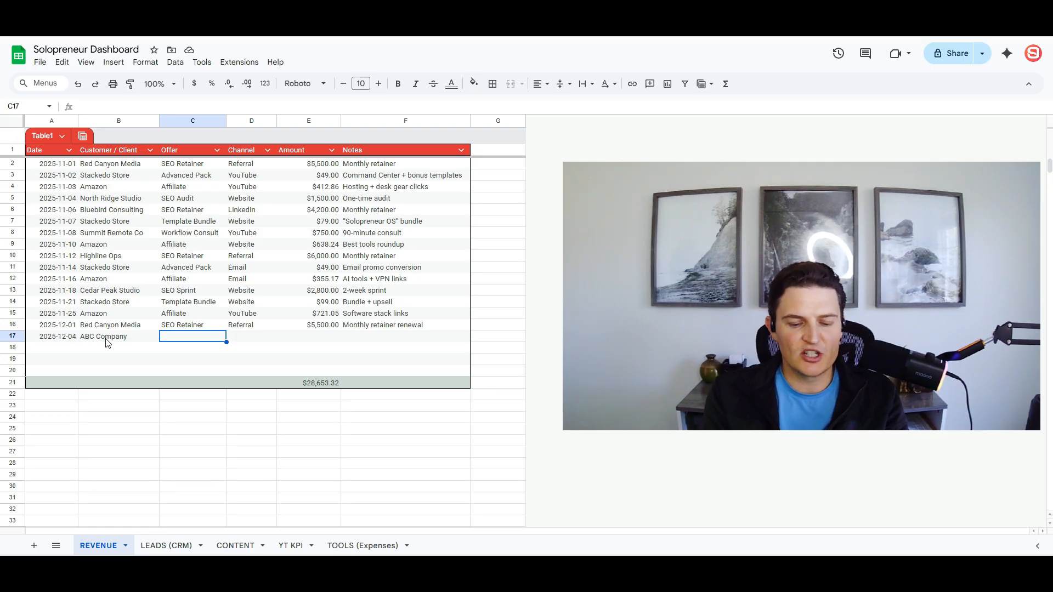
- Fill in Full Website Redesign, Referral, $6,000.00 and the note '8 page website with Stripe checkout'
text(Full Web)
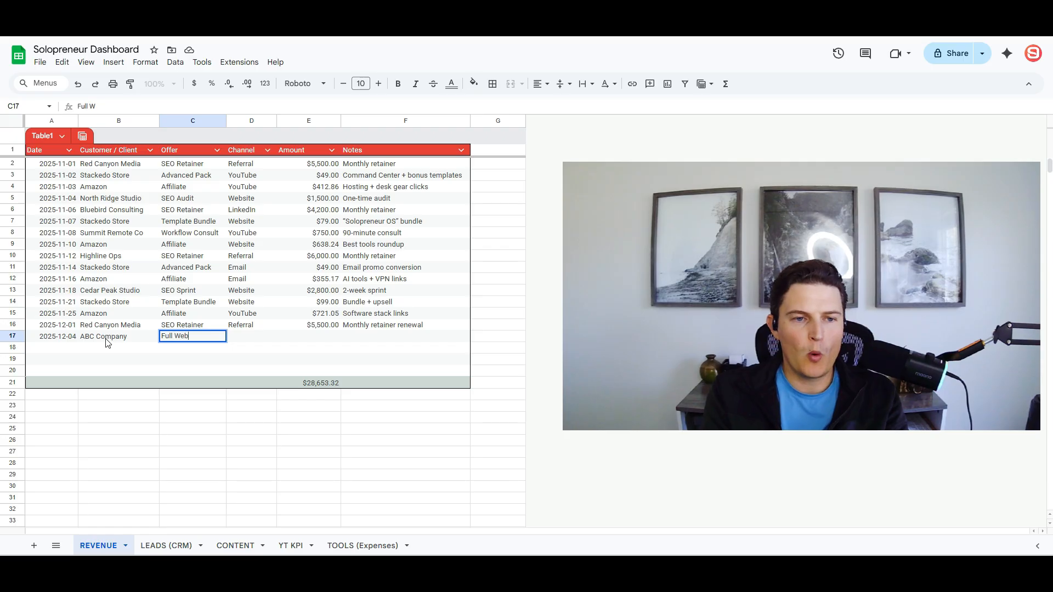
text(site Rede)
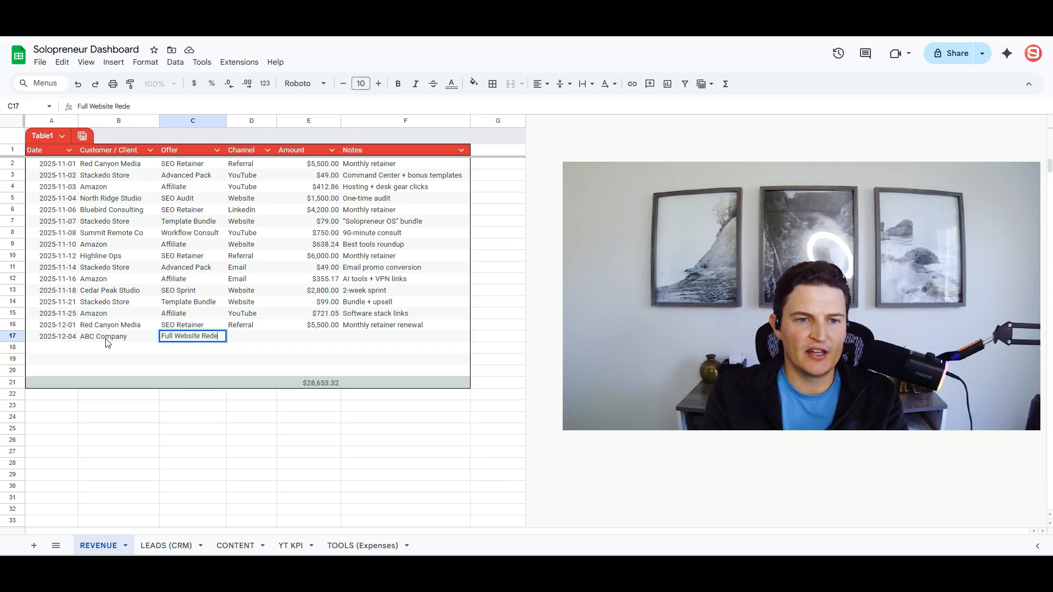
text(sign)
key(Tab)
text(Re)
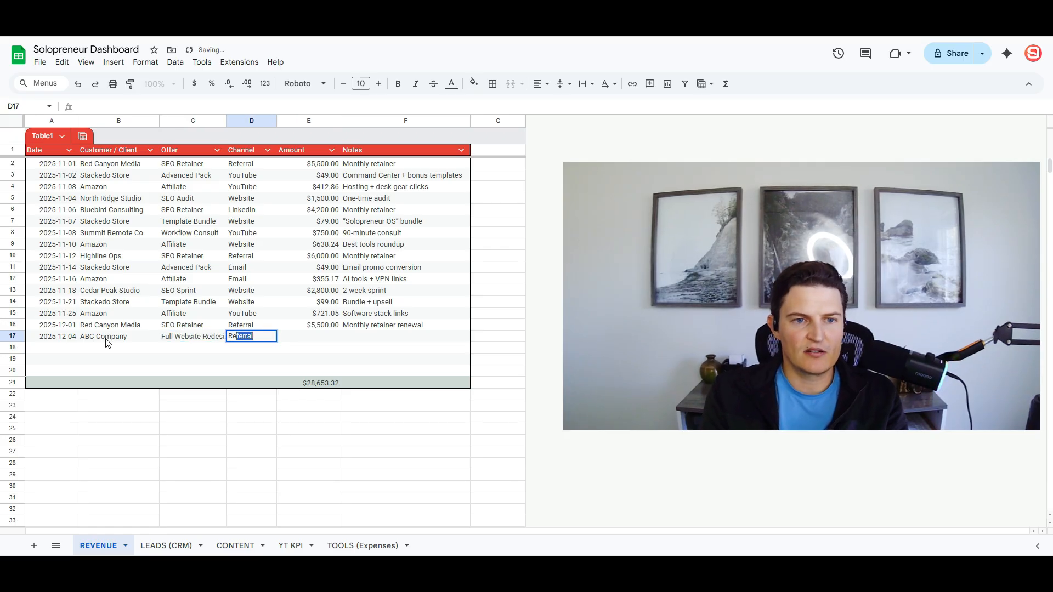
key(Tab)
double_click(226, 120)
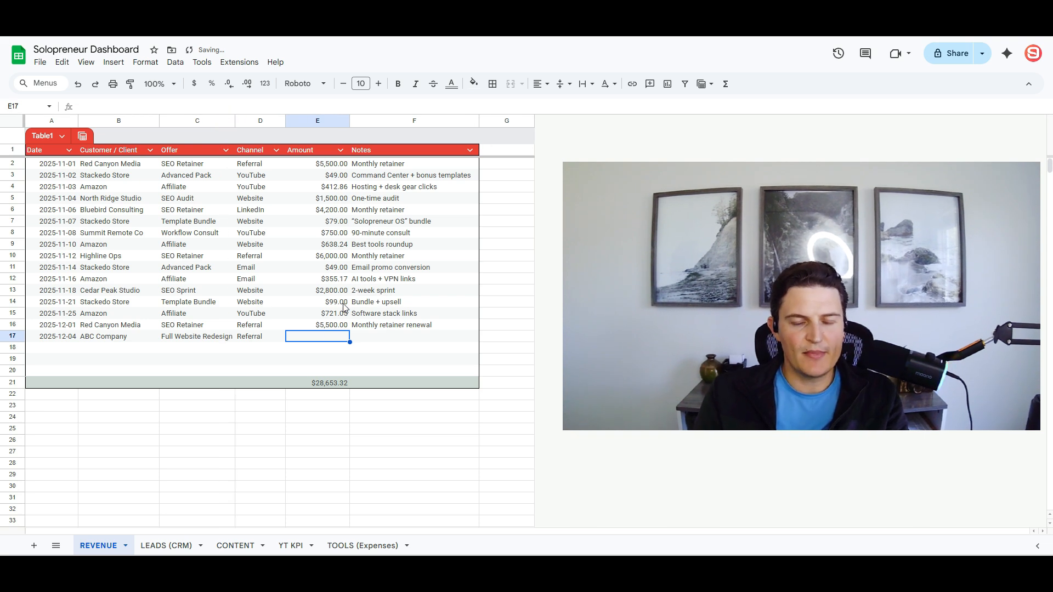
text(6000)
key(Tab)
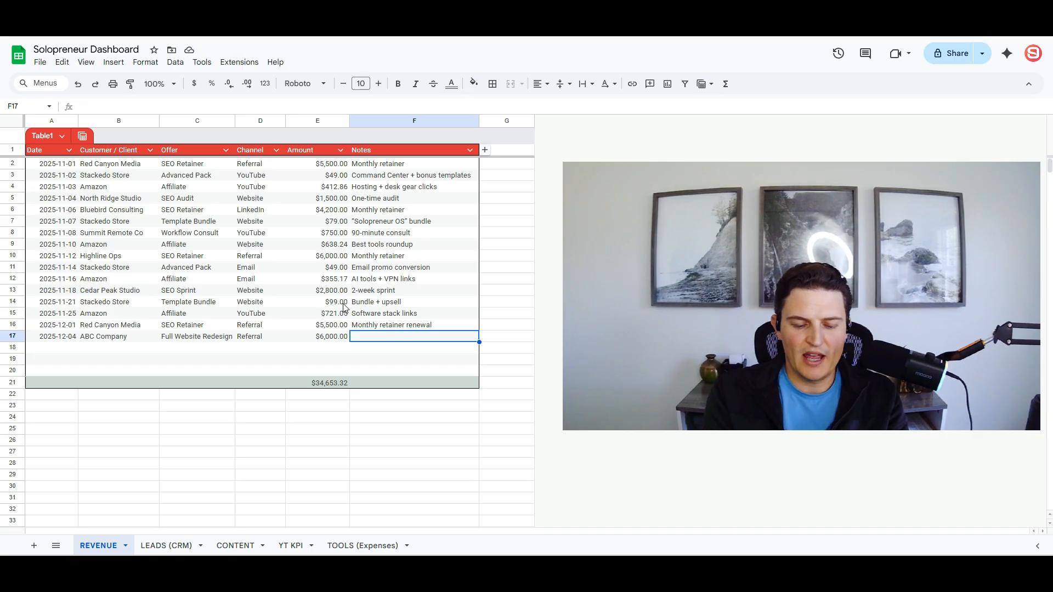
text(8 page websit)
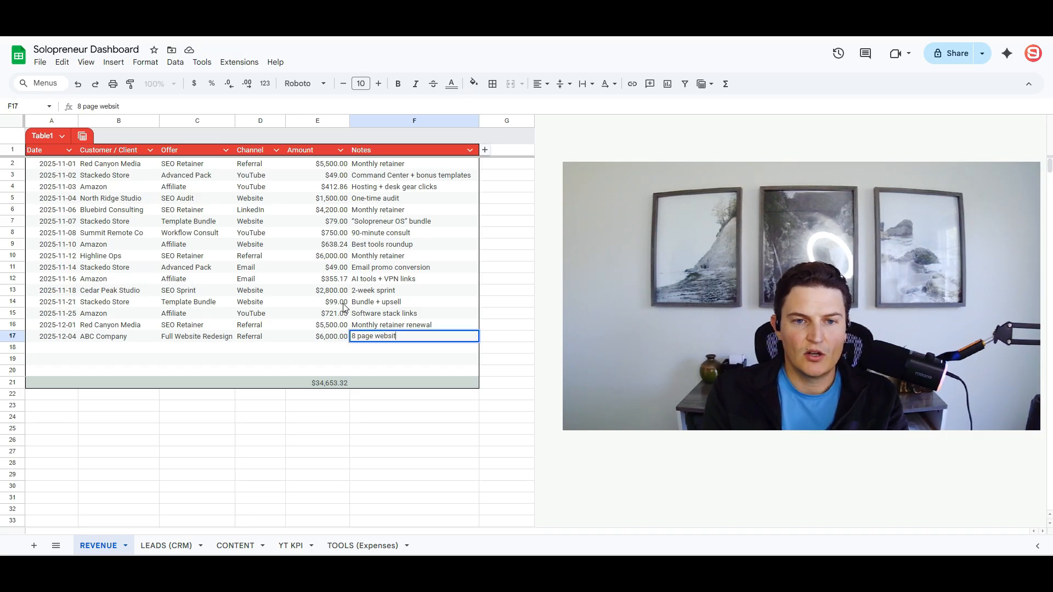
text(e with Stripe checkout)
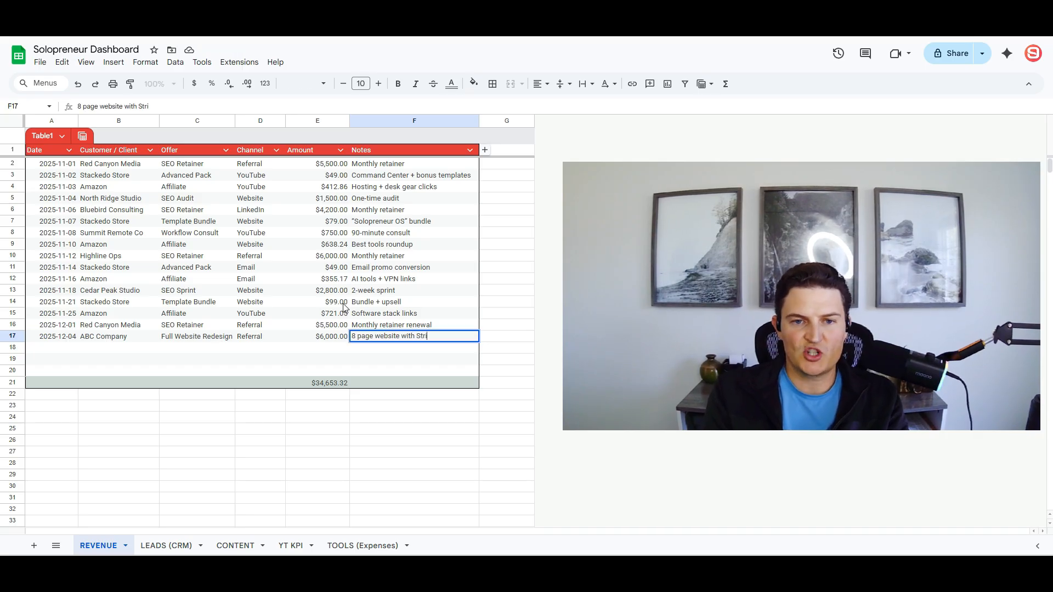
key(Return)
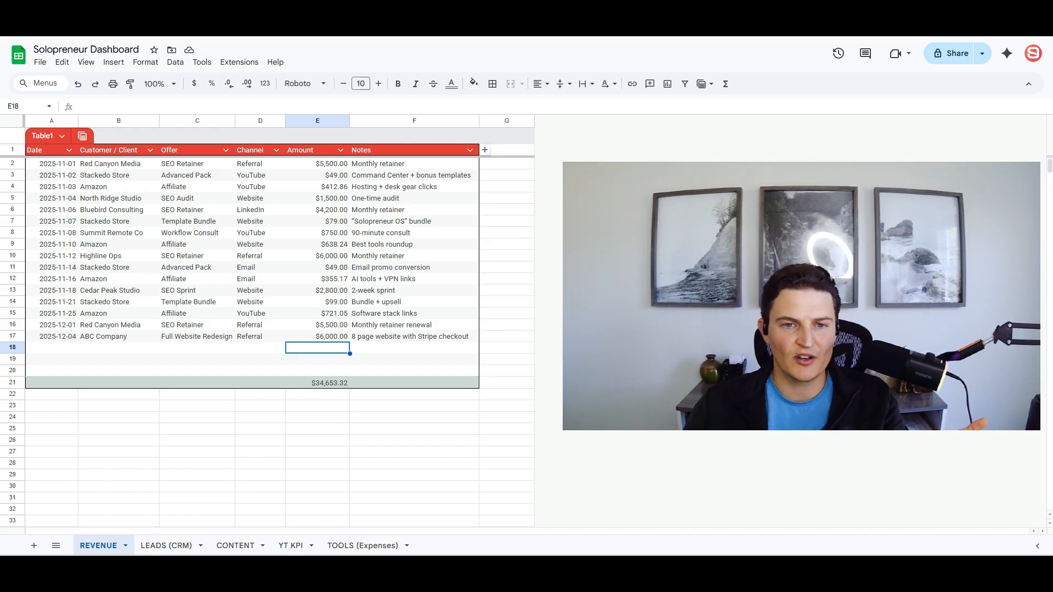
- Add a new table column after Notes headed Delivery Deadline
right_click(429, 121)
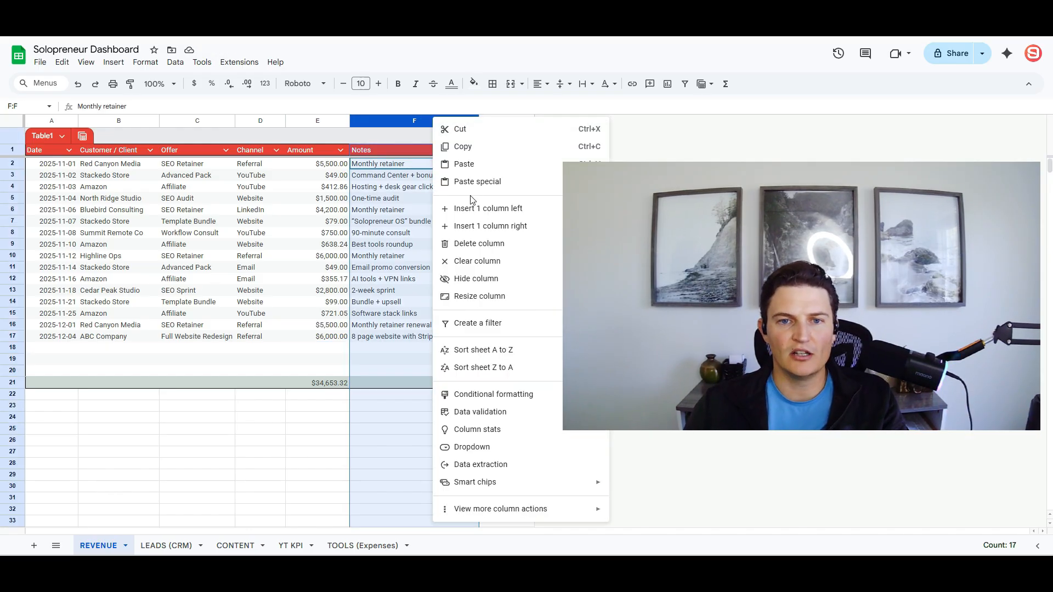
click(415, 279)
click(486, 151)
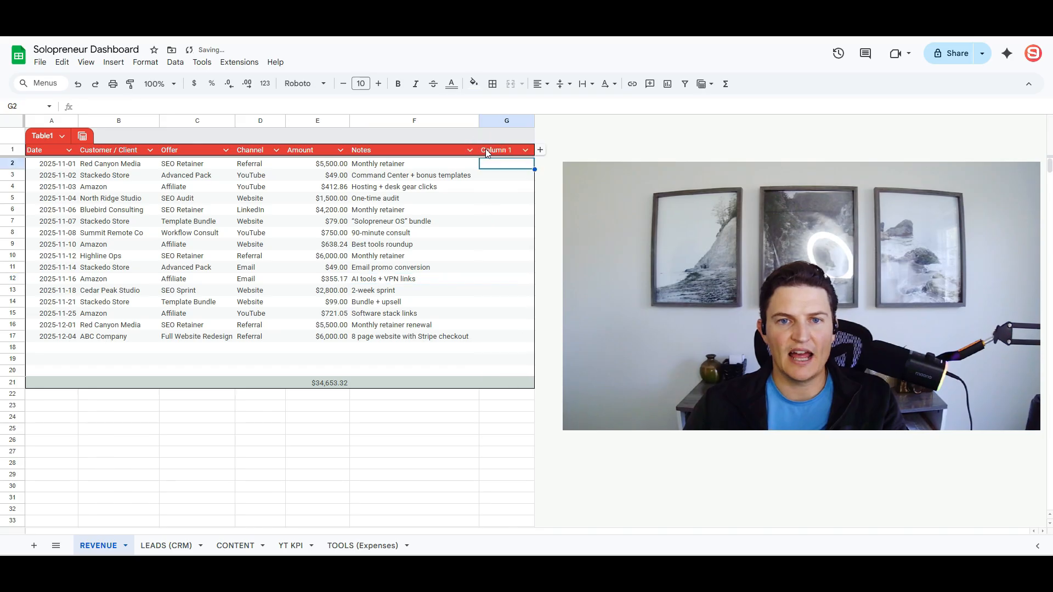
click(504, 154)
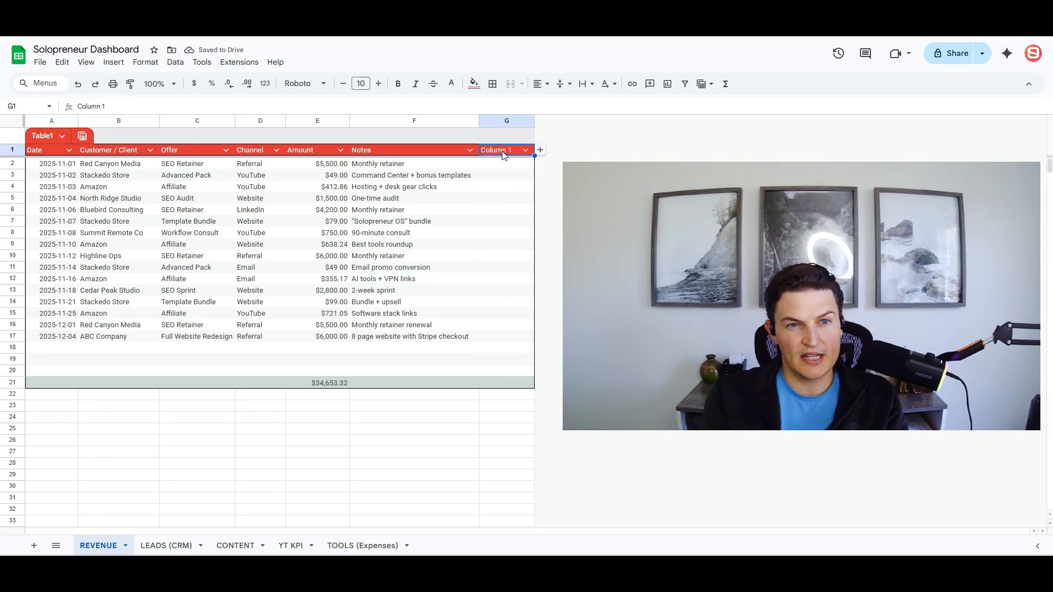
text(Deadline for Deliver)
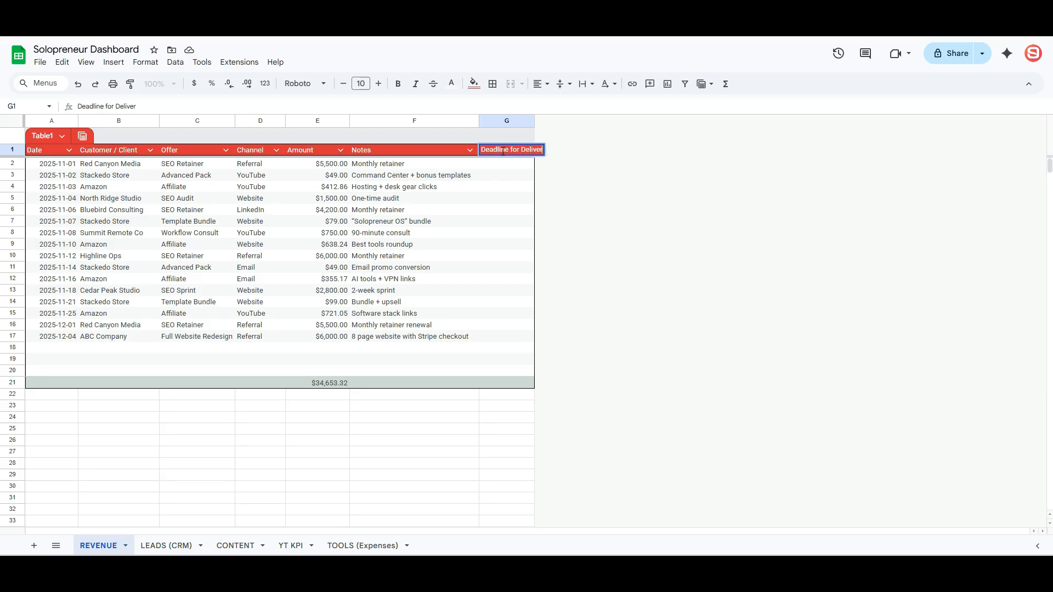
text(D)
text(ne)
key(Return)
- Set ABC Company's delivery deadline to 1/31/2026 and auto-fit the deadline column
click(496, 339)
key(ctrl+semicolon)
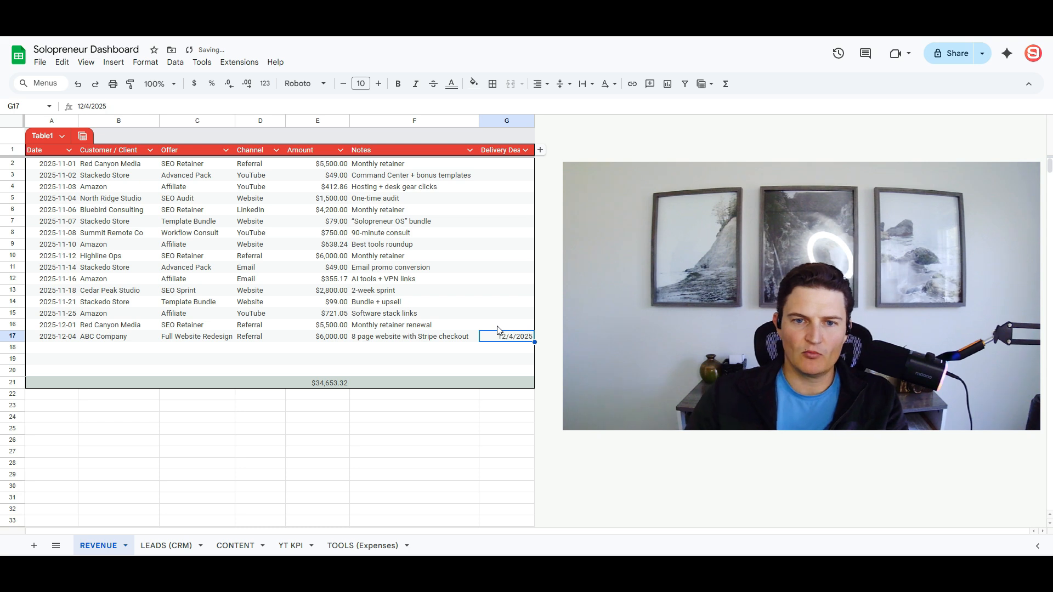
double_click(507, 337)
click(556, 354)
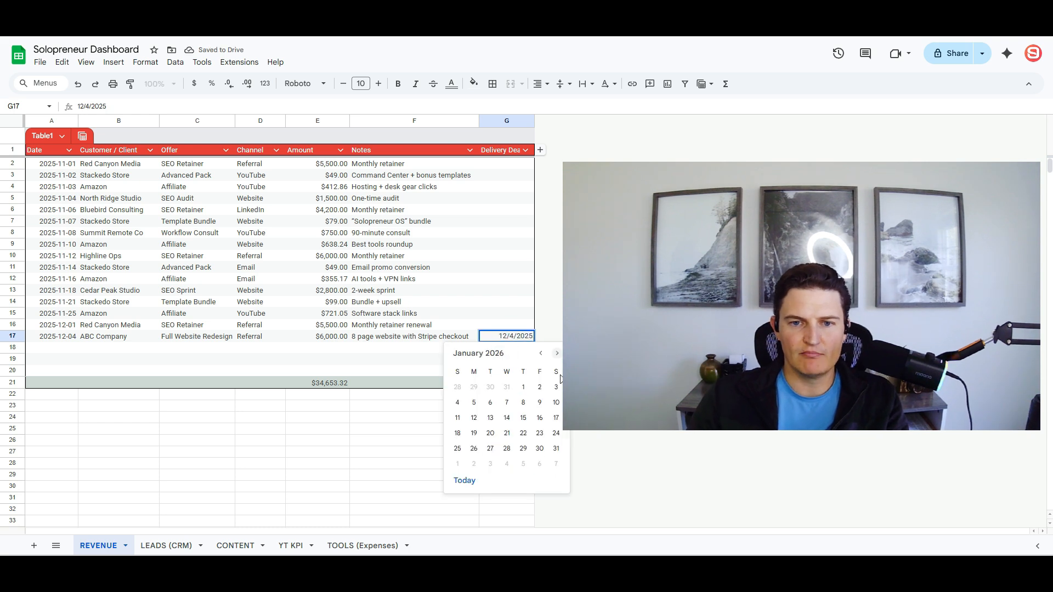
click(556, 449)
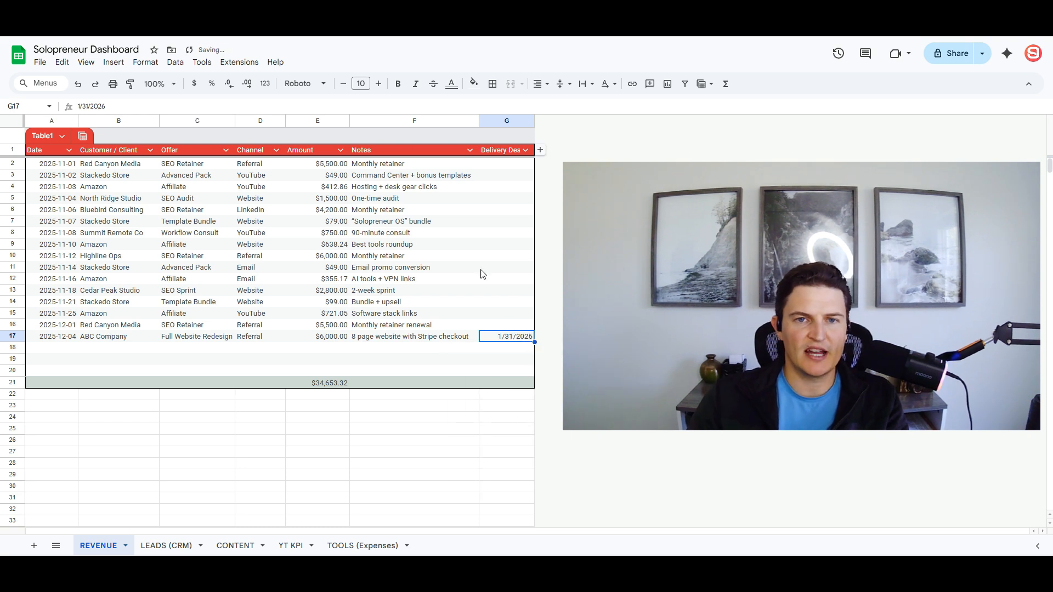
double_click(535, 120)
click(387, 290)
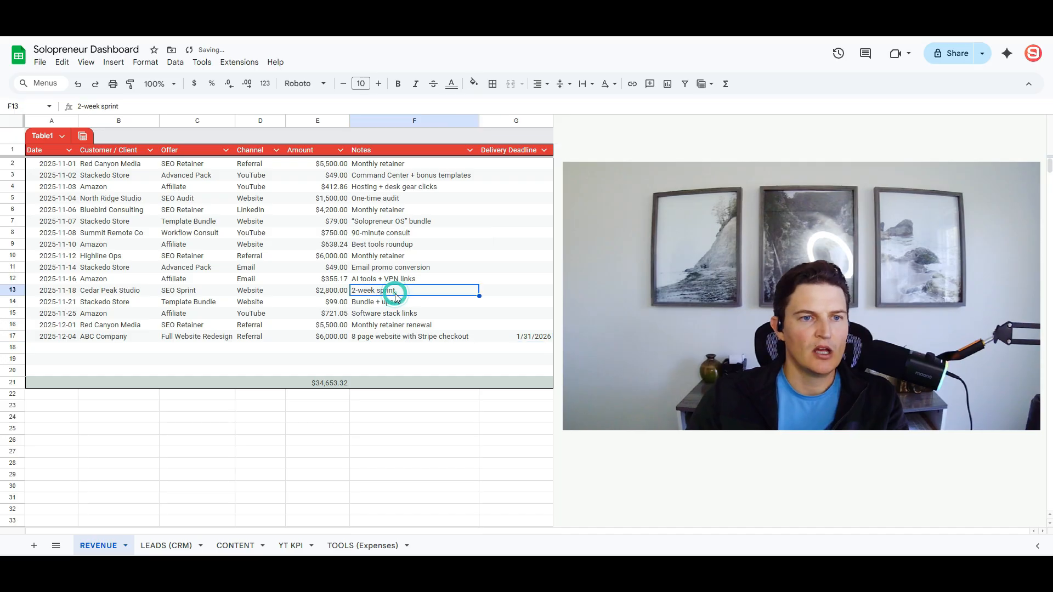
scroll(307, 323, down, 5)
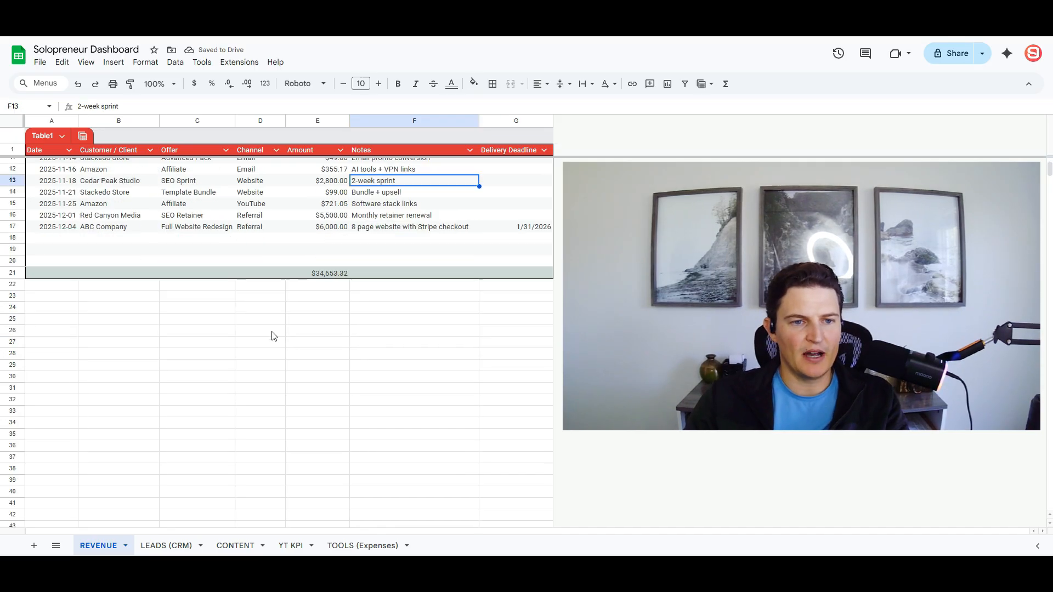
click(20, 285)
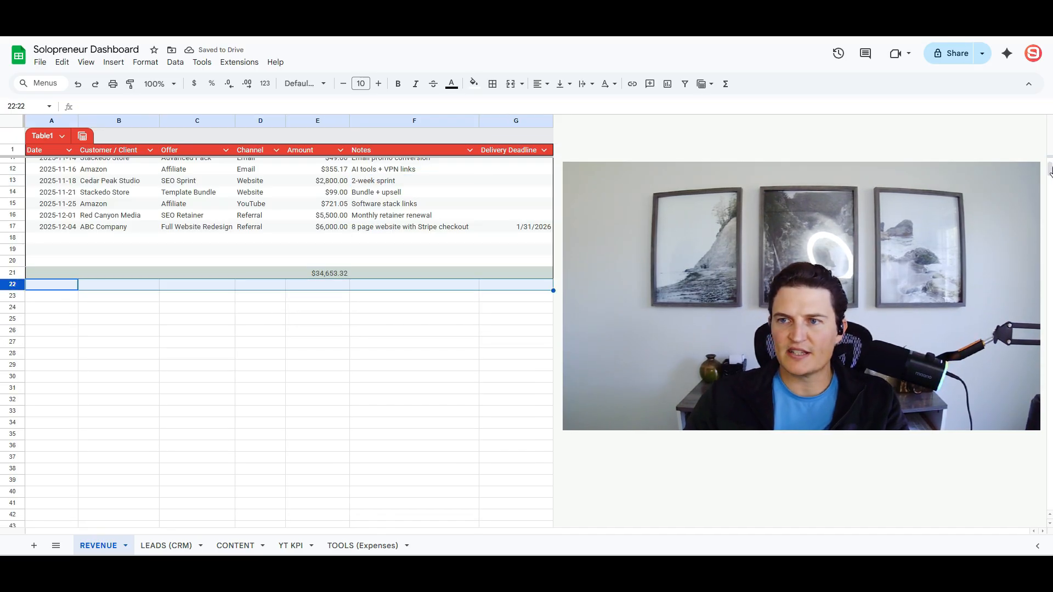
- Delete the unused rows from 22 down to the sheet's last row
drag(1050, 171, 1049, 502)
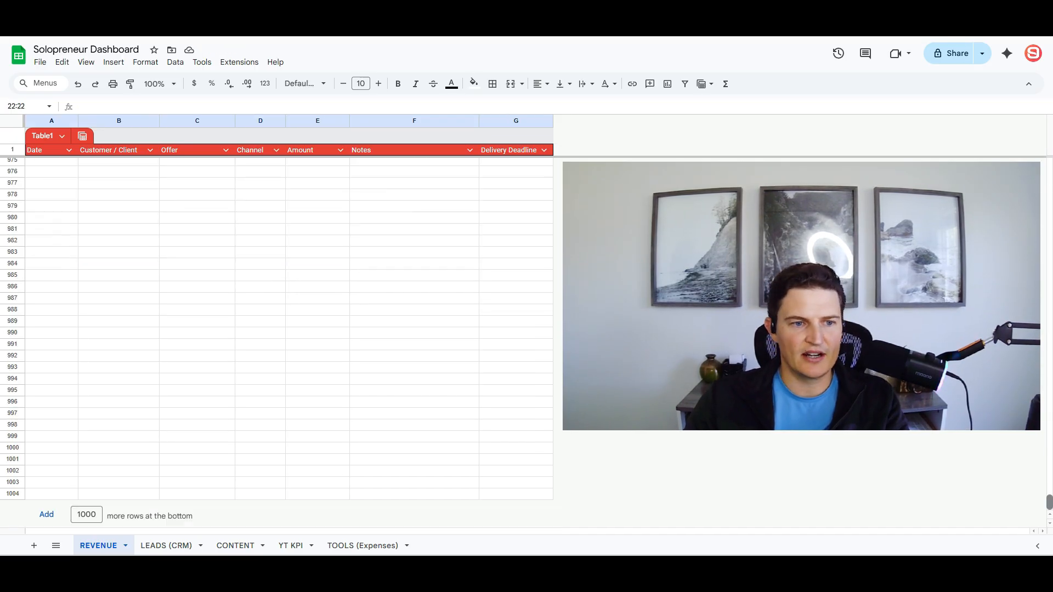
shift+click(10, 493)
right_click(106, 433)
click(155, 265)
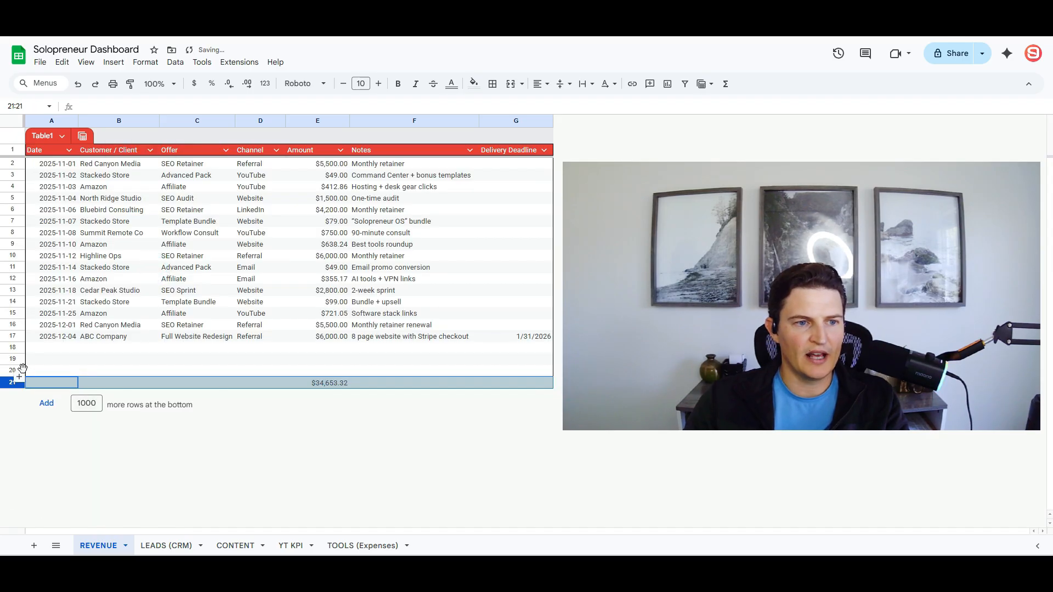
- Insert two batches of five blank rows above rows 18–22, pushing the totals to row 32
click(19, 376)
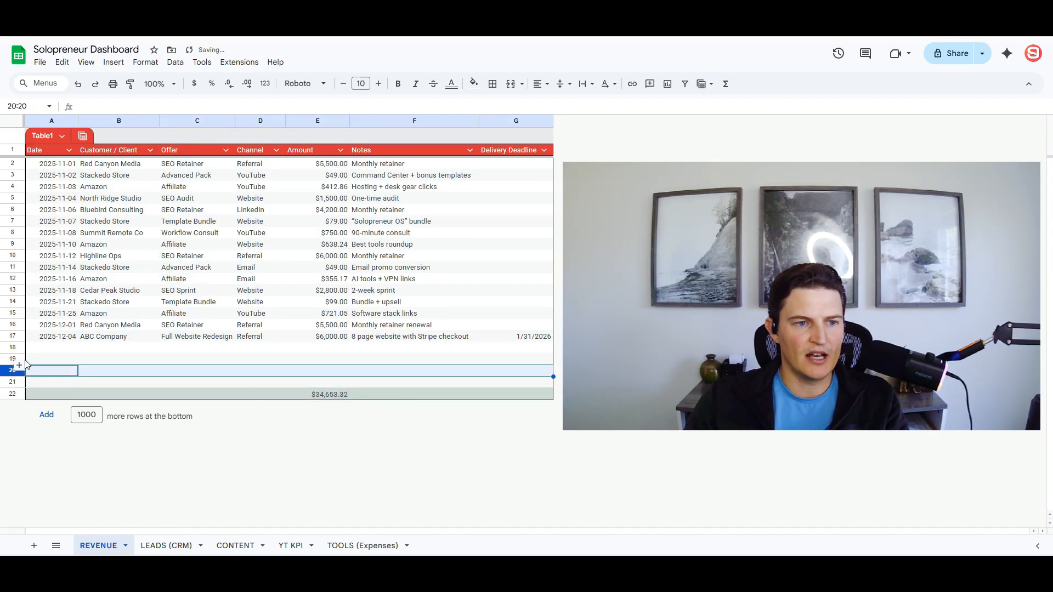
drag(14, 348, 22, 433)
right_click(81, 375)
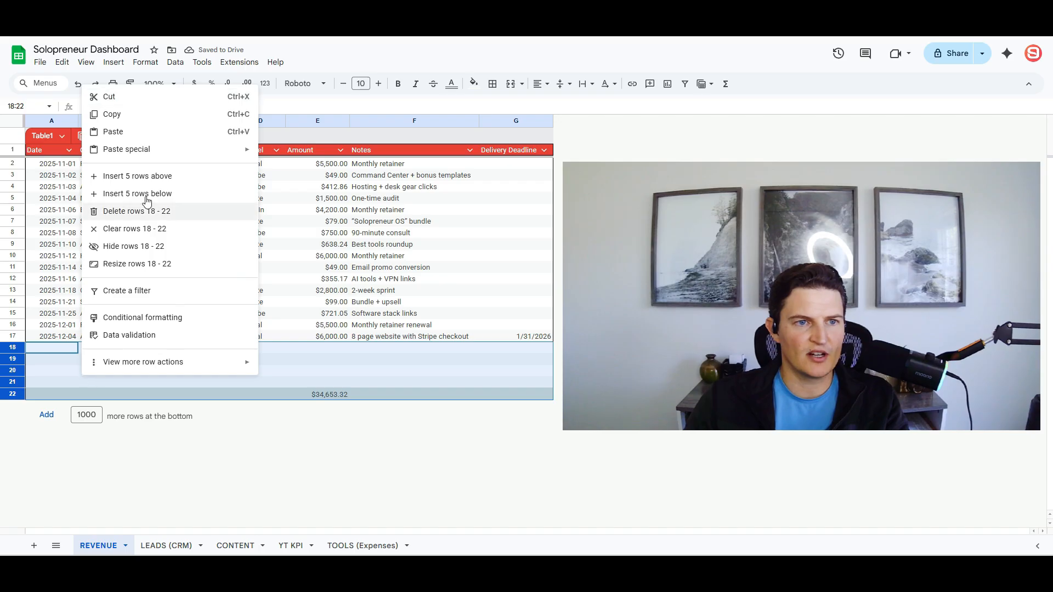
click(151, 176)
right_click(131, 369)
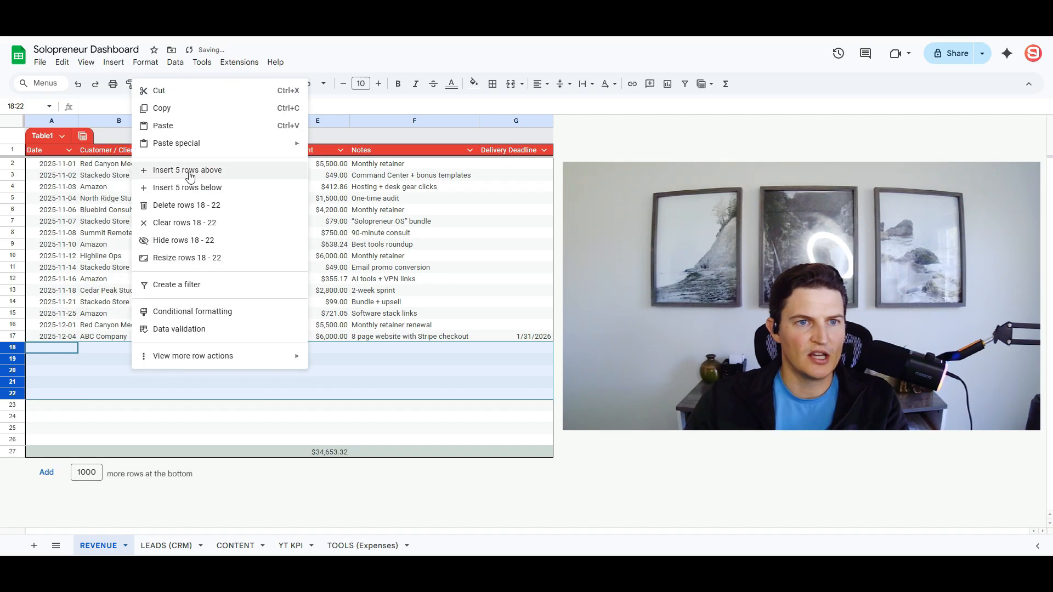
click(189, 172)
click(120, 363)
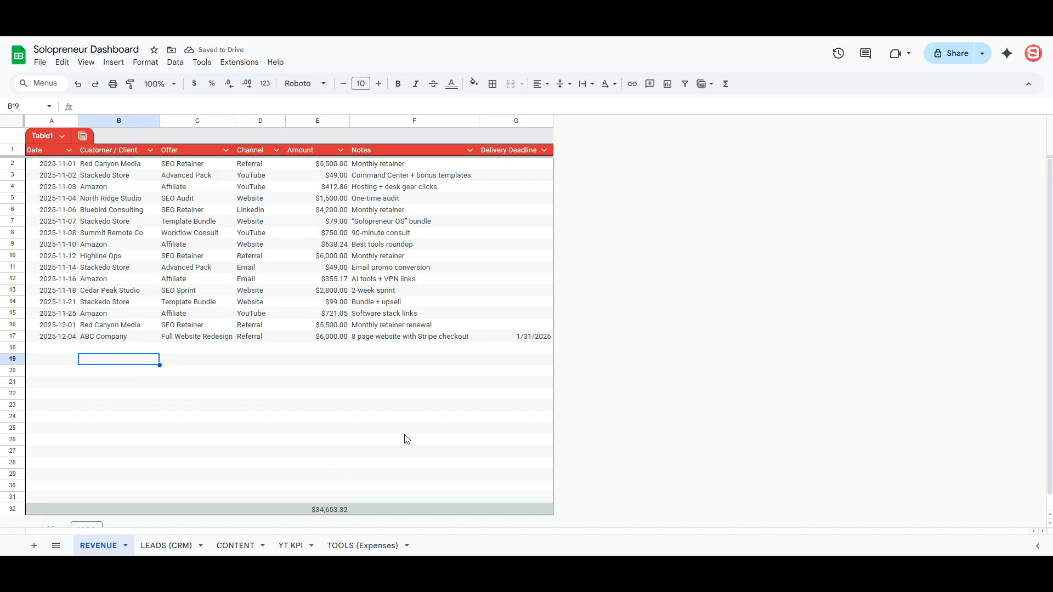
- Make the Customer / Client column bold
click(120, 121)
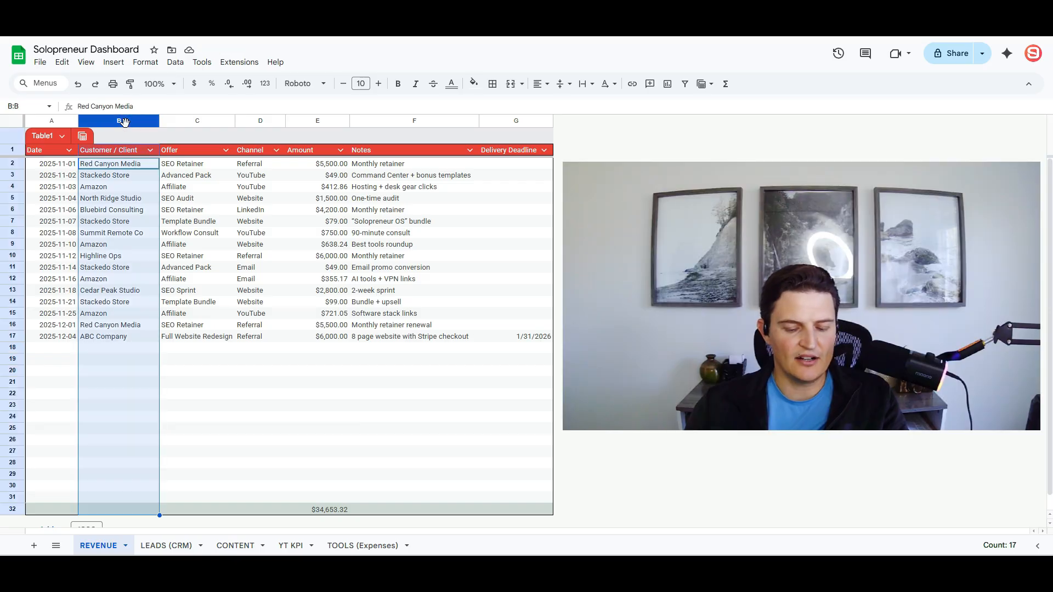
key(ctrl+b)
click(117, 211)
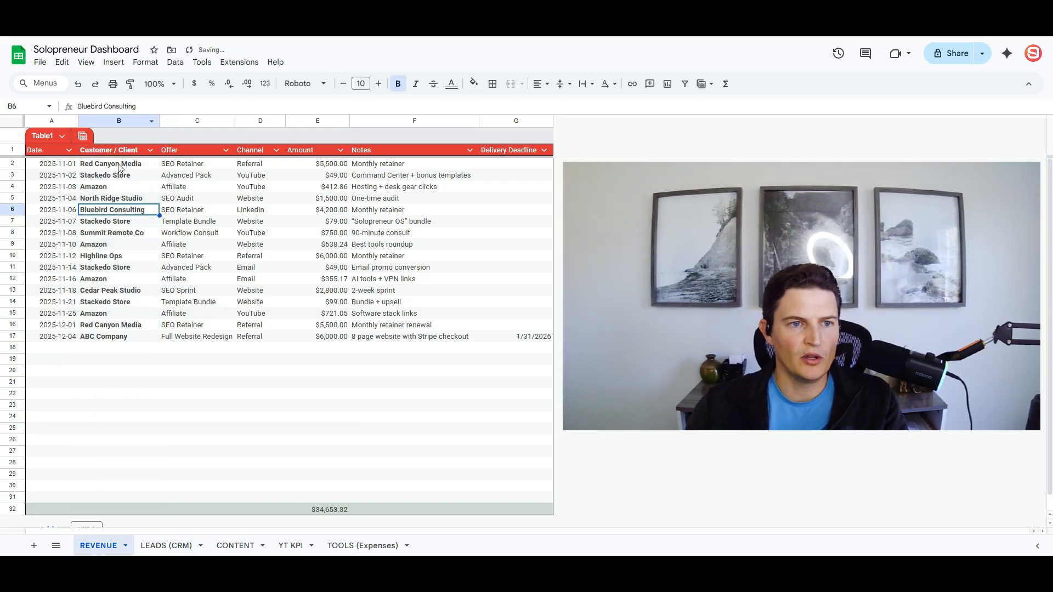
- Insert 13 more blank entry rows so the $34,653.32 totals footer moves to row 45
scroll(116, 211, down, 1)
scroll(129, 246, up, 1)
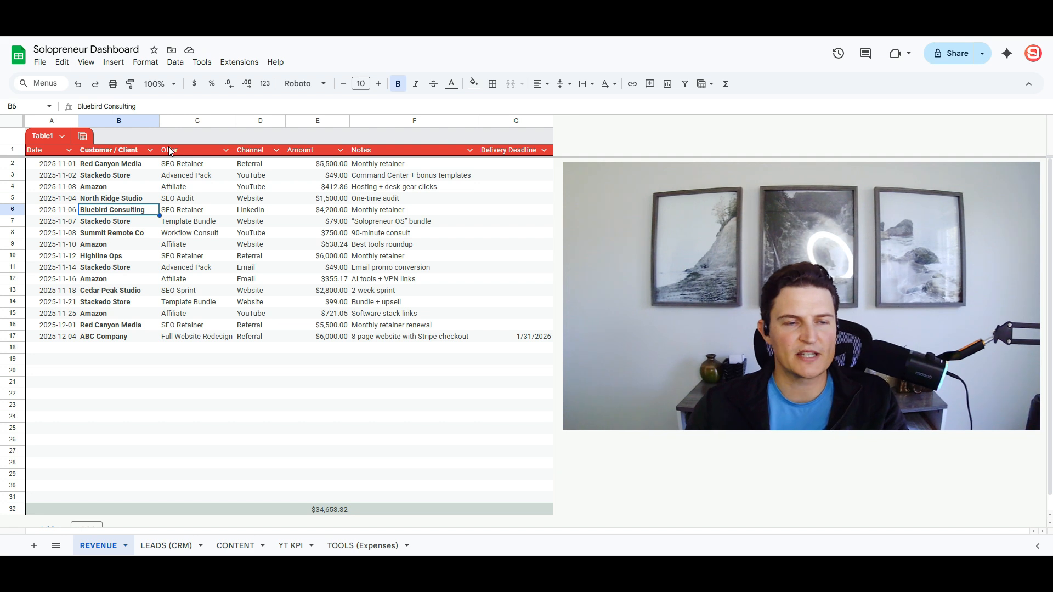
scroll(93, 210, down, 1)
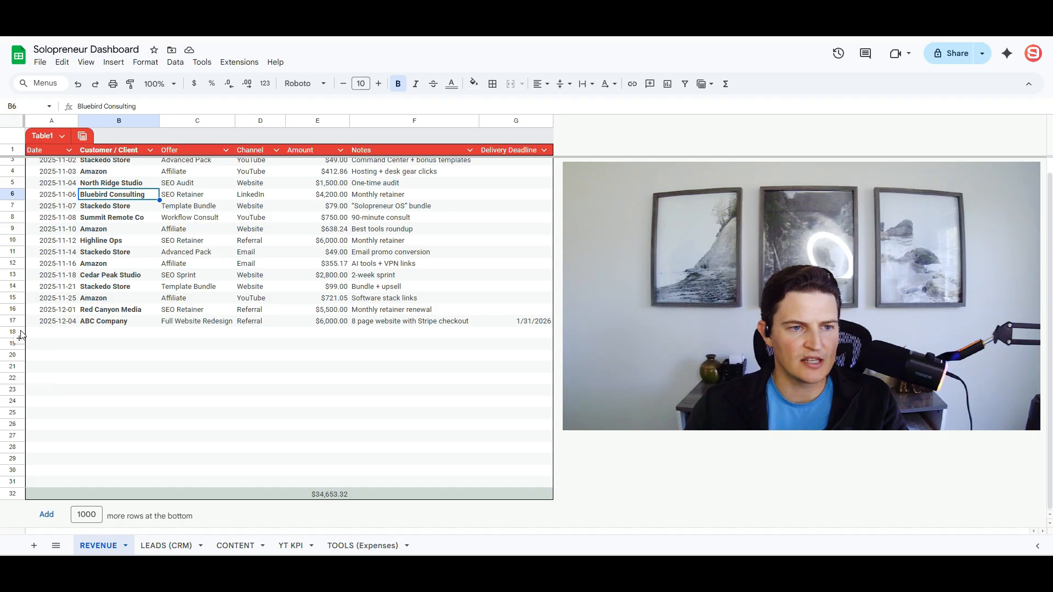
drag(12, 331, 14, 470)
right_click(99, 389)
click(148, 264)
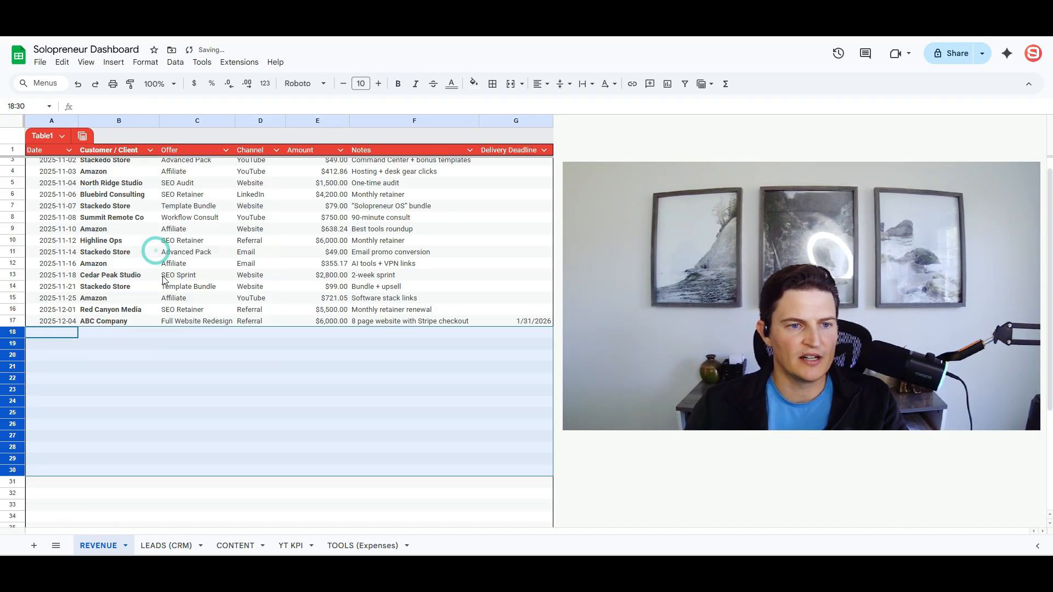
scroll(172, 366, down, 3)
scroll(175, 189, up, 3)
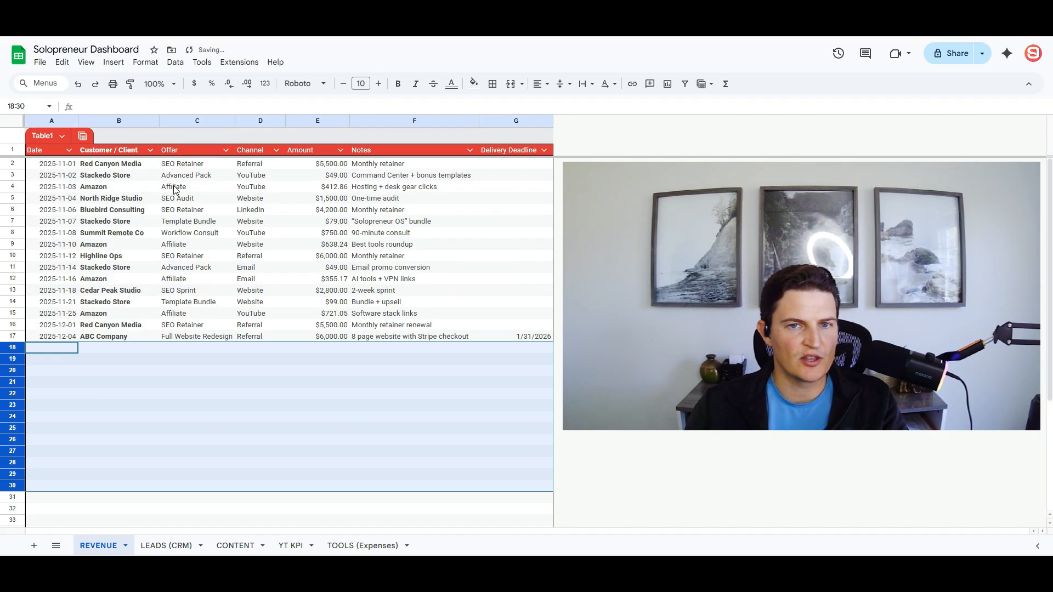
scroll(101, 171, down, 2)
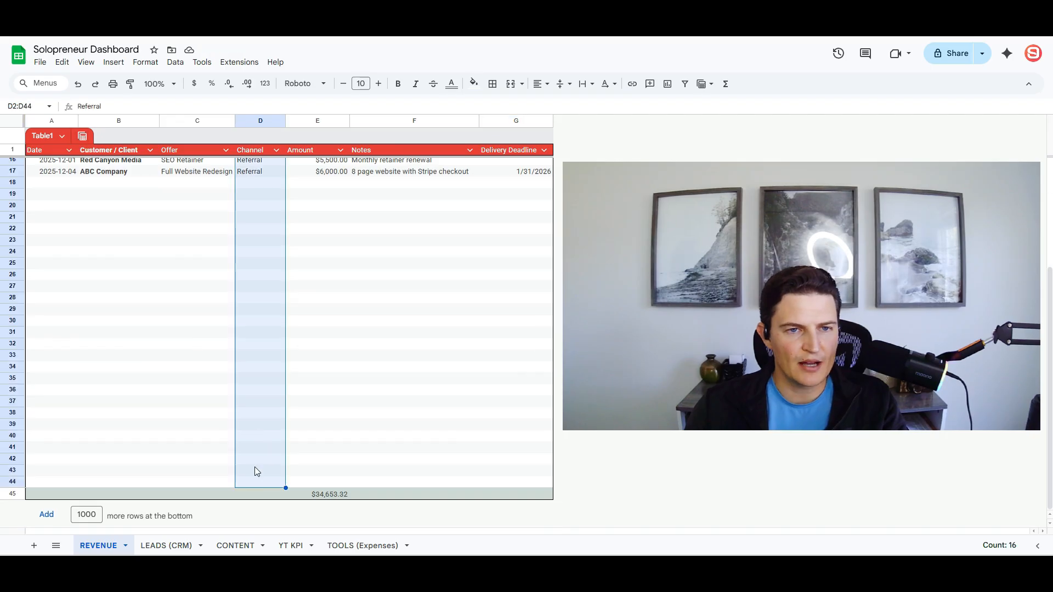
scroll(255, 467, up, 3)
- Add a conditional formatting rule filling YouTube Channel cells red with white text
click(146, 62)
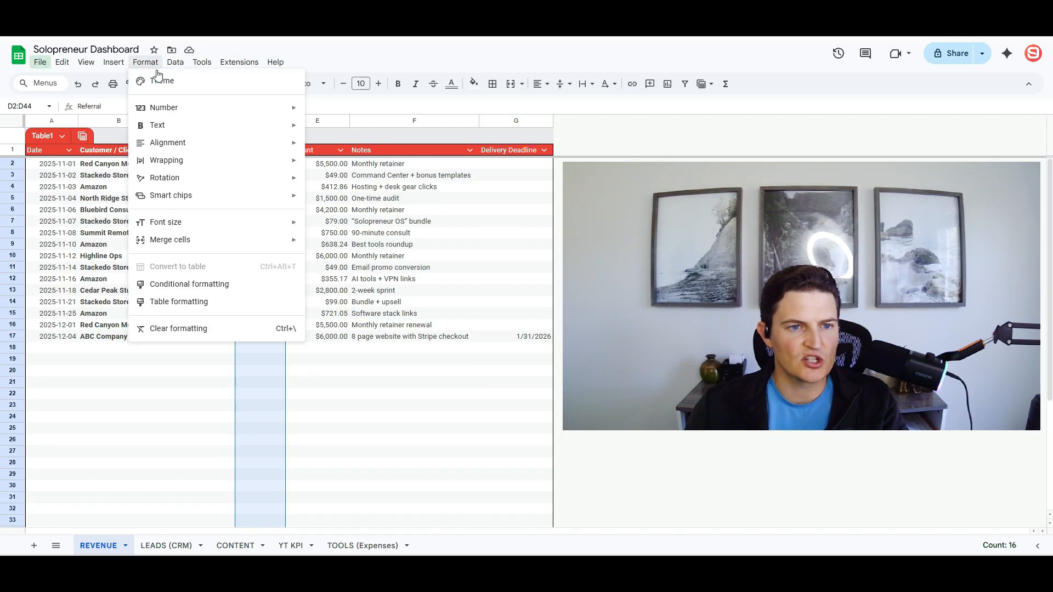
click(203, 279)
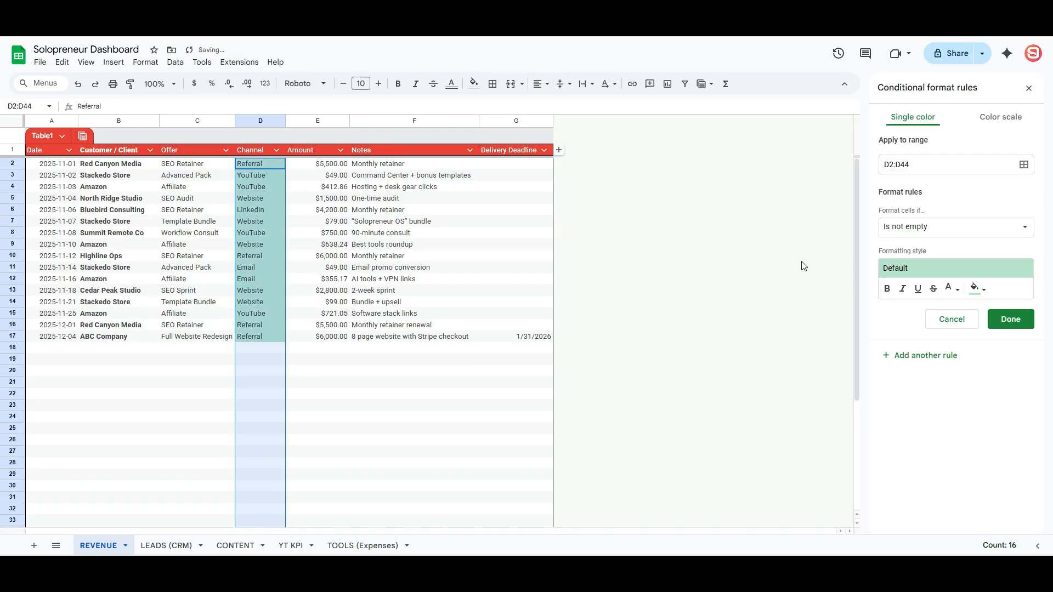
click(984, 228)
click(933, 227)
click(933, 227)
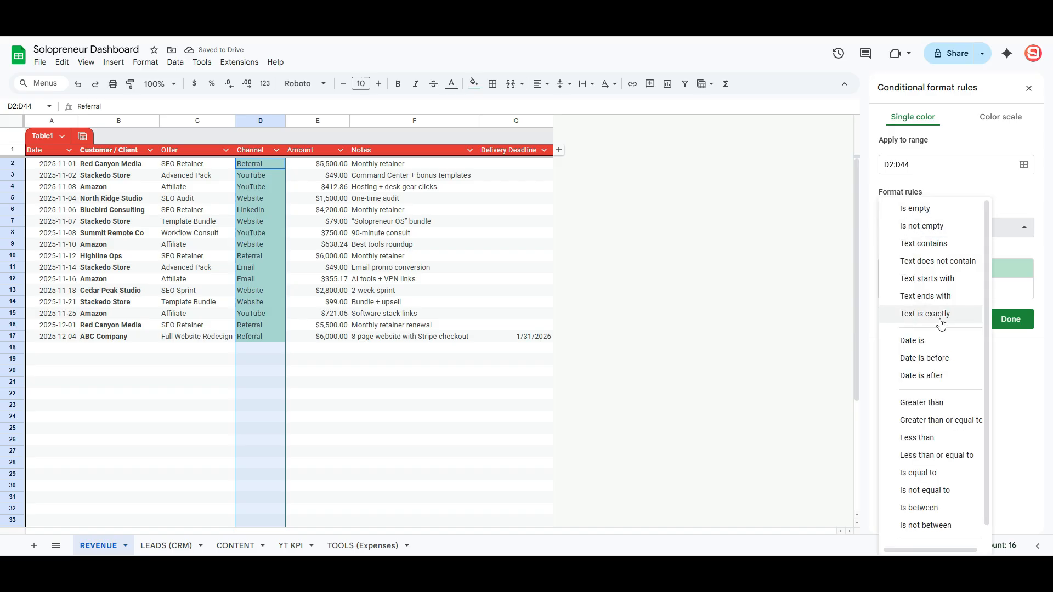
click(934, 472)
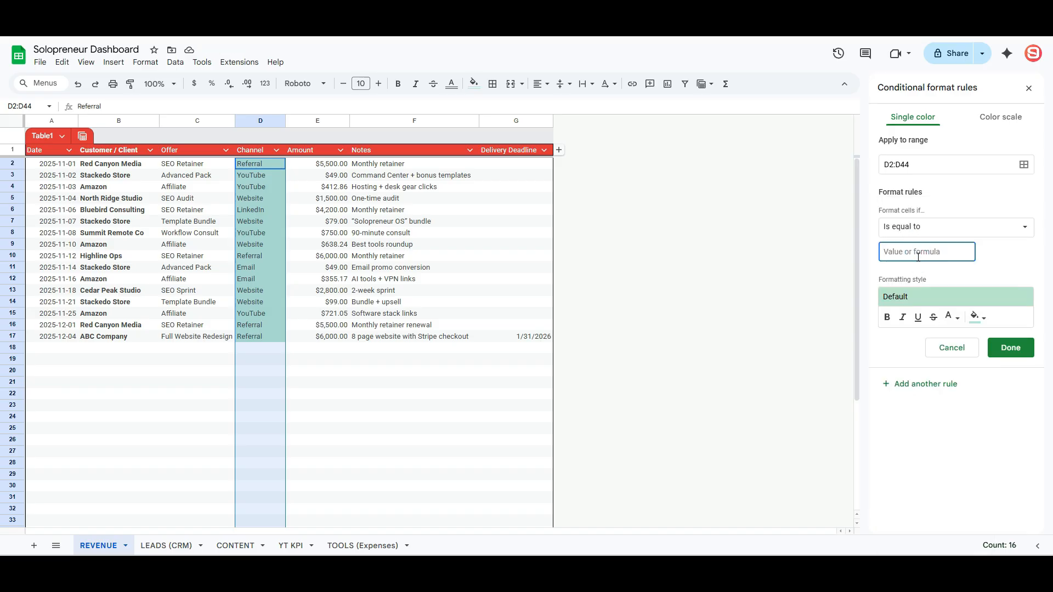
click(977, 317)
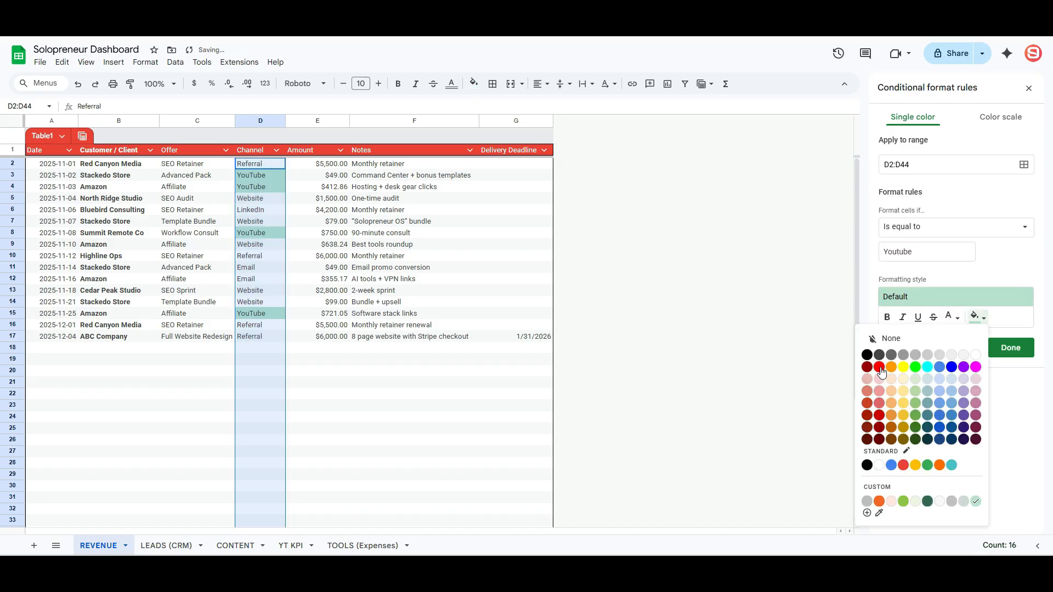
click(882, 370)
click(950, 318)
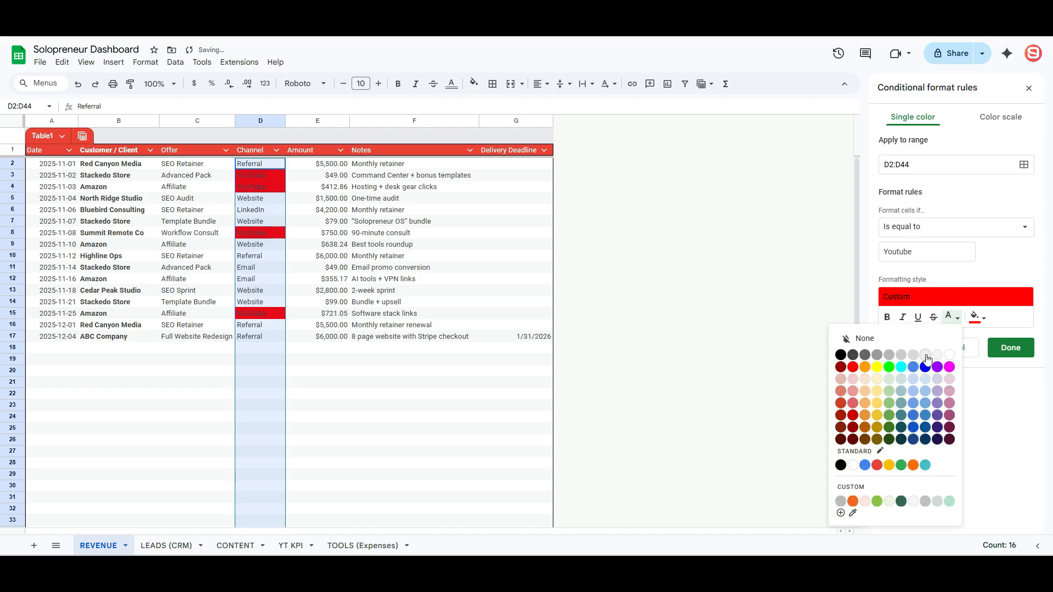
click(948, 355)
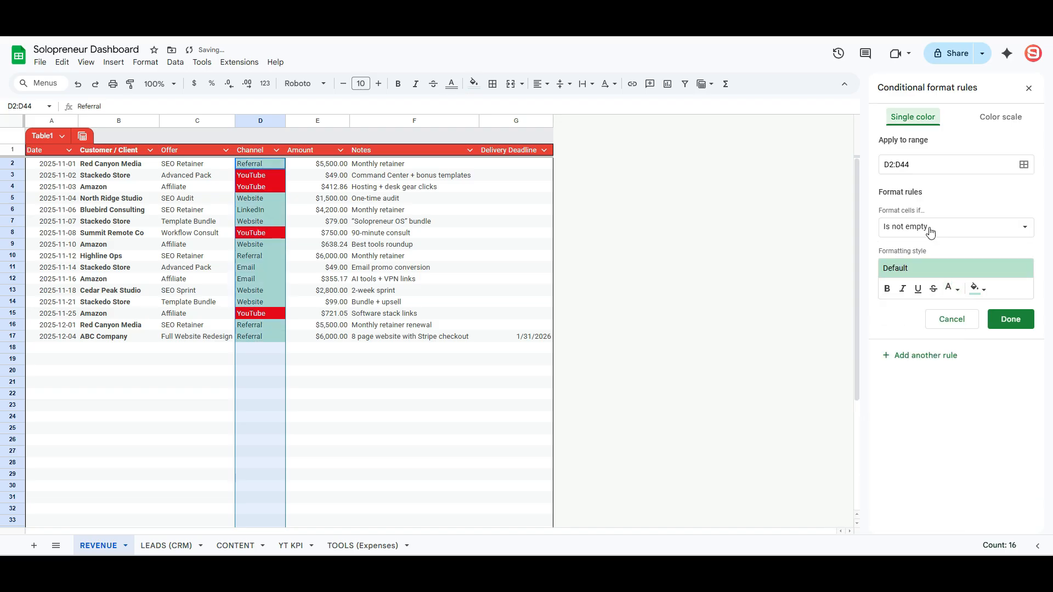
- Add a 'text contains linked' rule filling LinkedIn cells blue
click(930, 232)
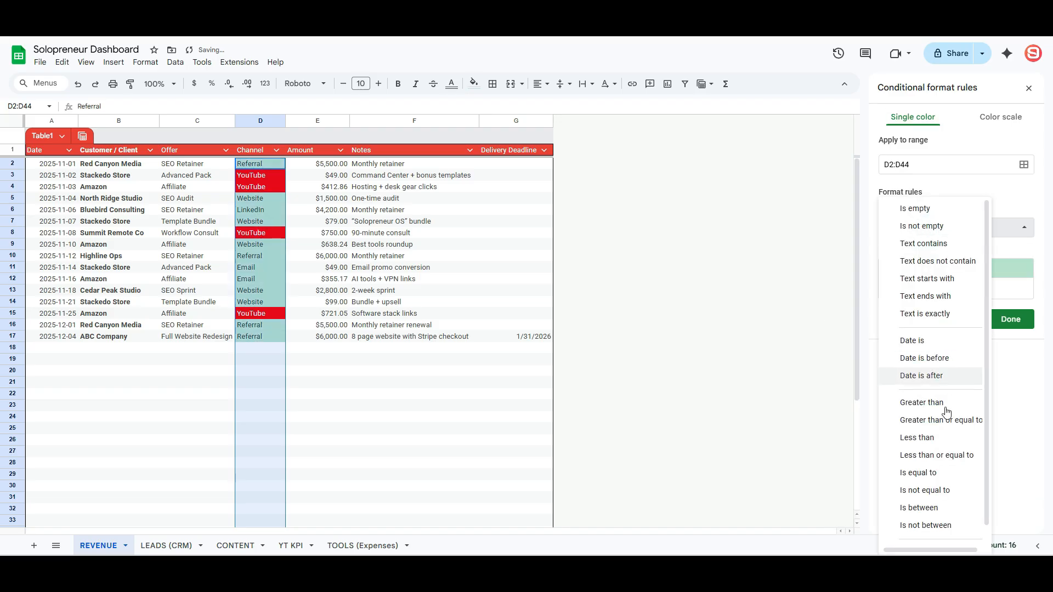
click(942, 475)
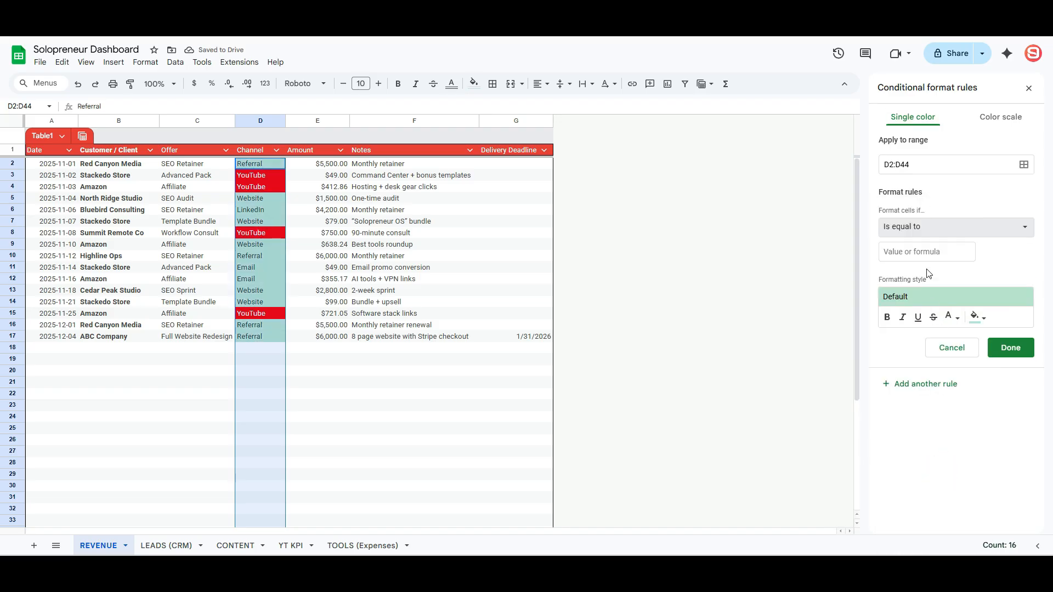
click(921, 253)
click(932, 227)
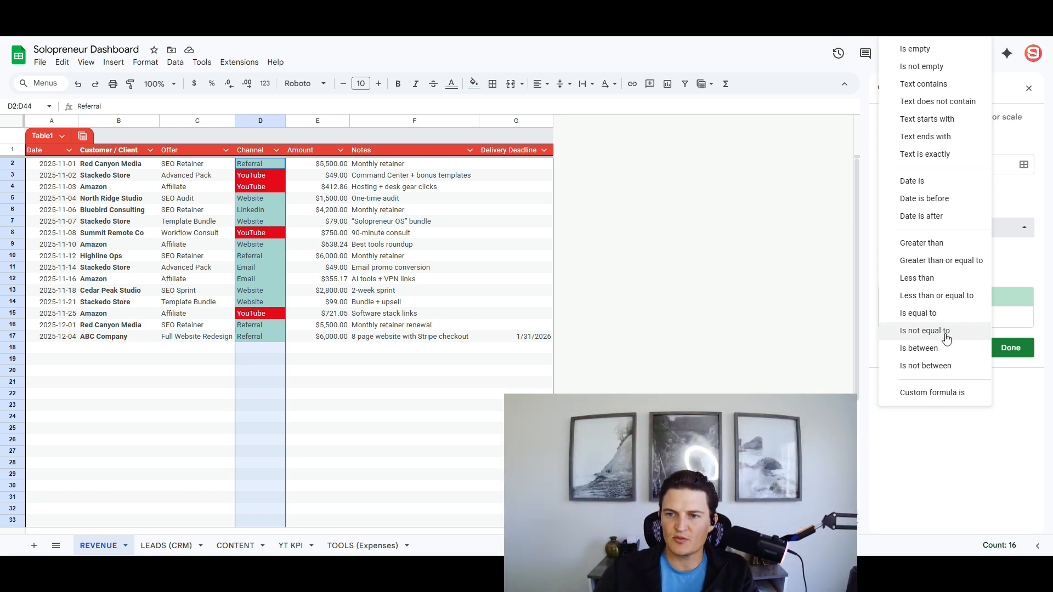
click(940, 84)
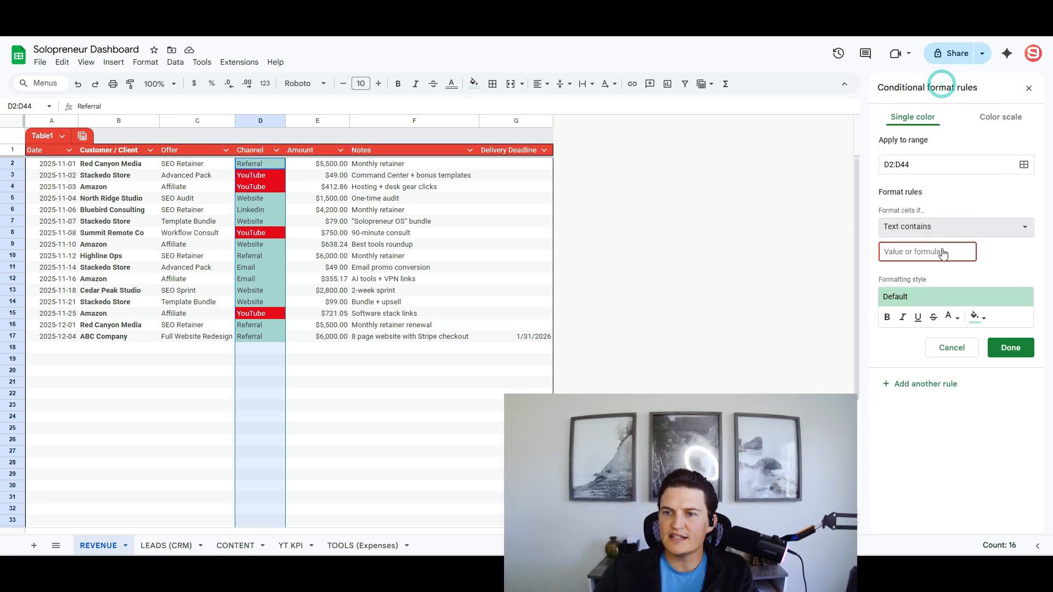
text(linked)
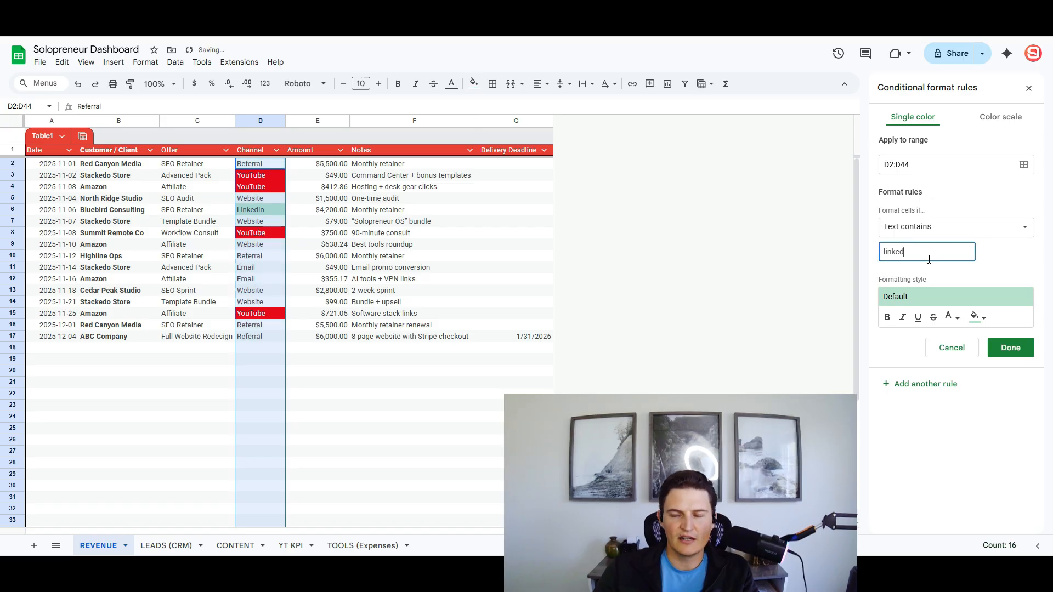
click(977, 318)
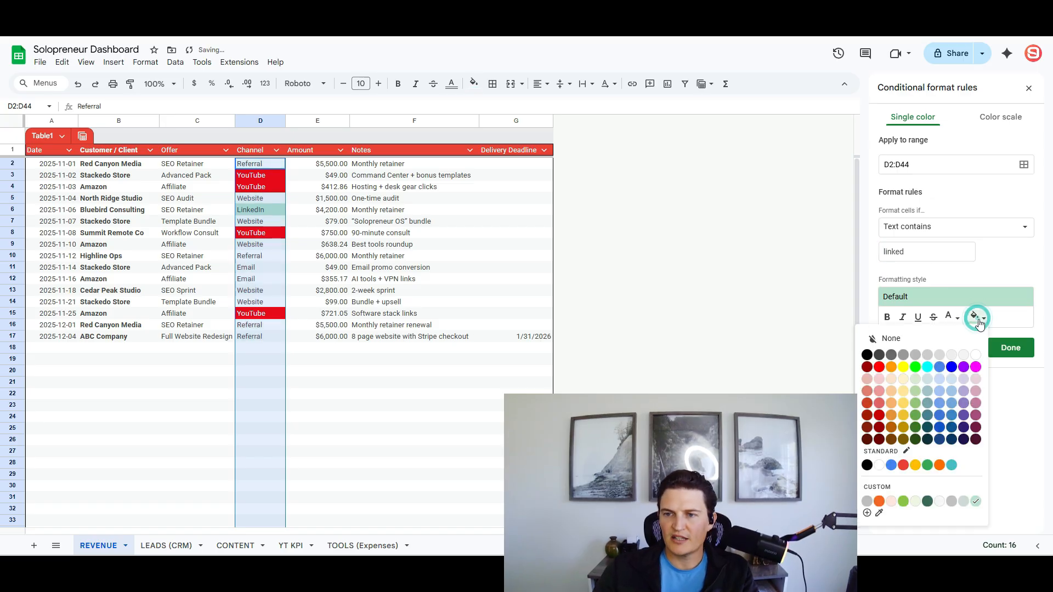
click(940, 367)
- Add text-contains rules for website and referral, colouring Referral entries green
click(1010, 347)
click(926, 384)
click(915, 252)
text(website)
click(899, 393)
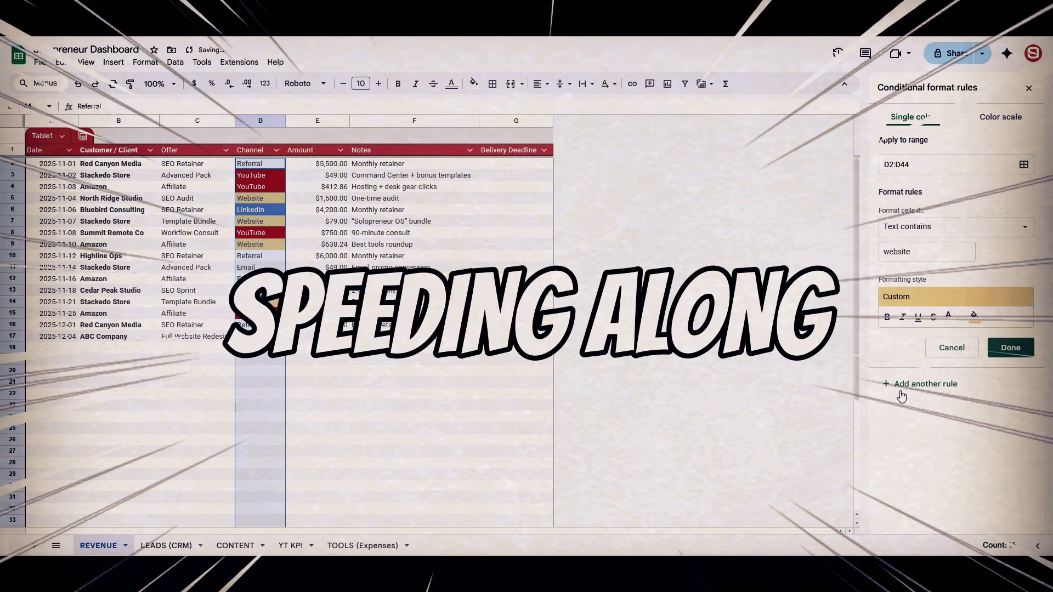
text(referral)
click(977, 317)
click(955, 227)
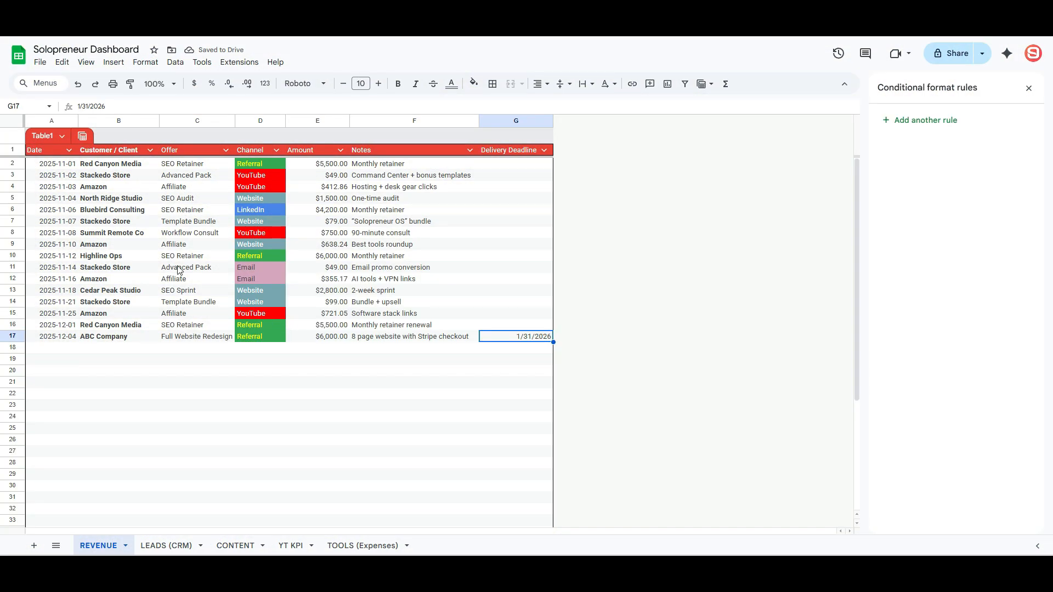
- Italicise the entire Notes column
click(198, 122)
click(185, 179)
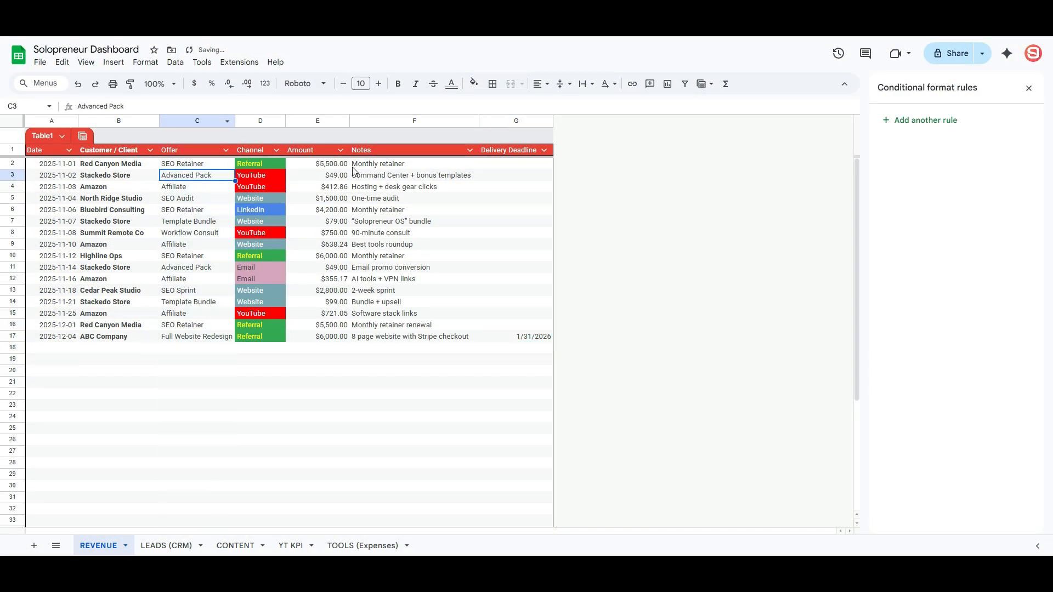
click(392, 165)
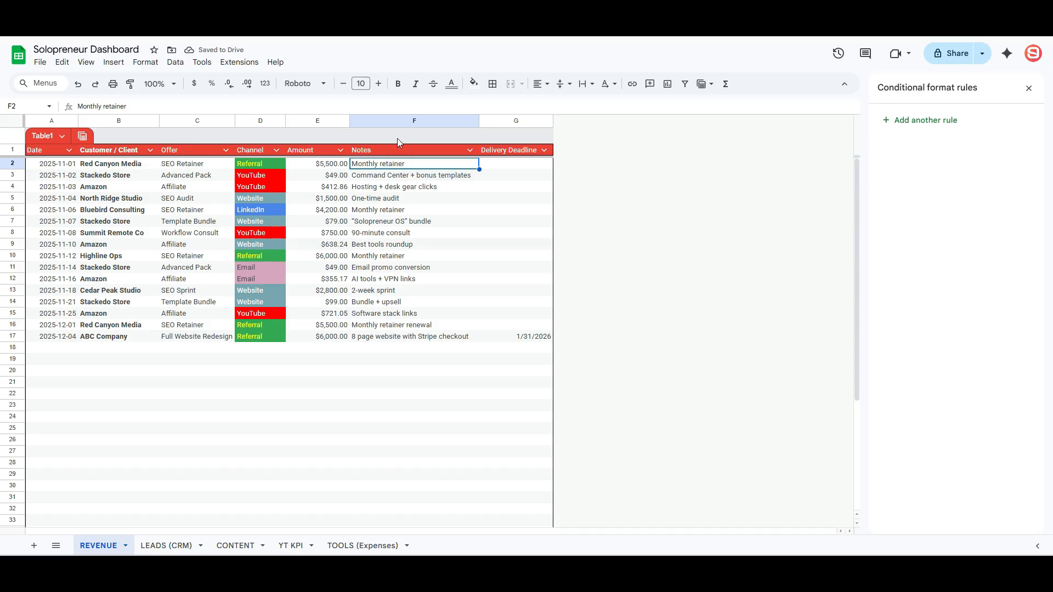
click(399, 120)
key(ctrl+i)
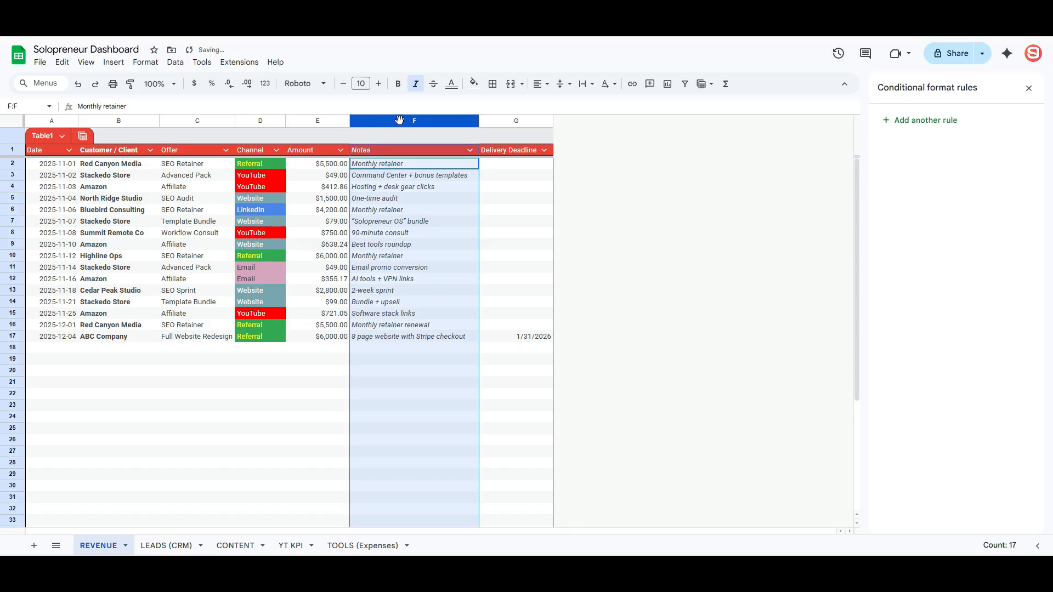
click(420, 221)
- Widen the Amount column and round its values to whole dollars
drag(349, 120, 366, 120)
click(329, 121)
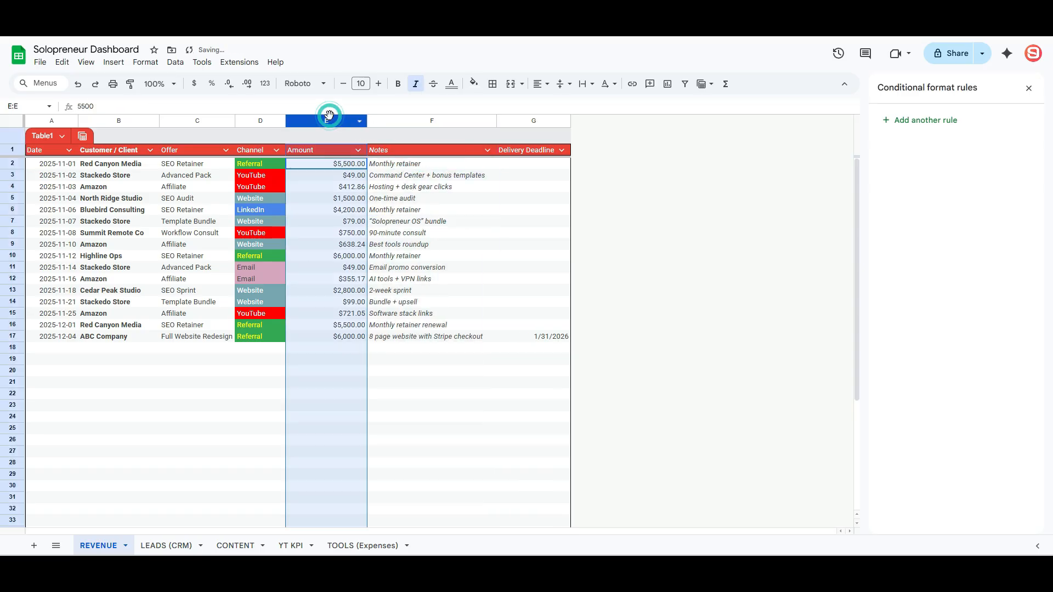
click(386, 203)
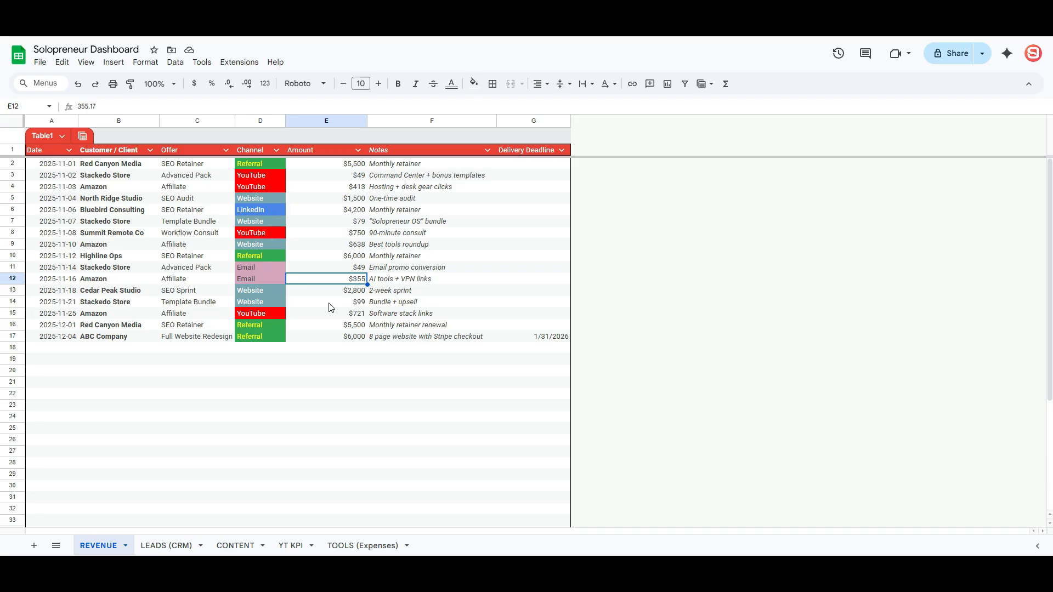
scroll(329, 307, down, 5)
scroll(326, 310, up, 5)
- Convert the LEADS (CRM) data range A1:I16 into a table
click(166, 546)
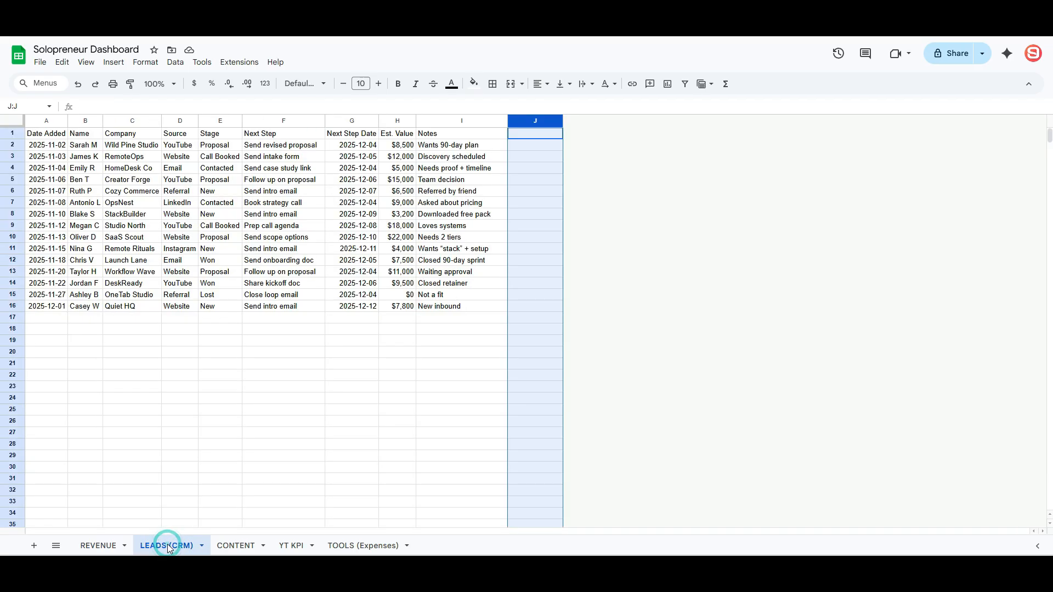
drag(59, 139, 477, 294)
click(548, 332)
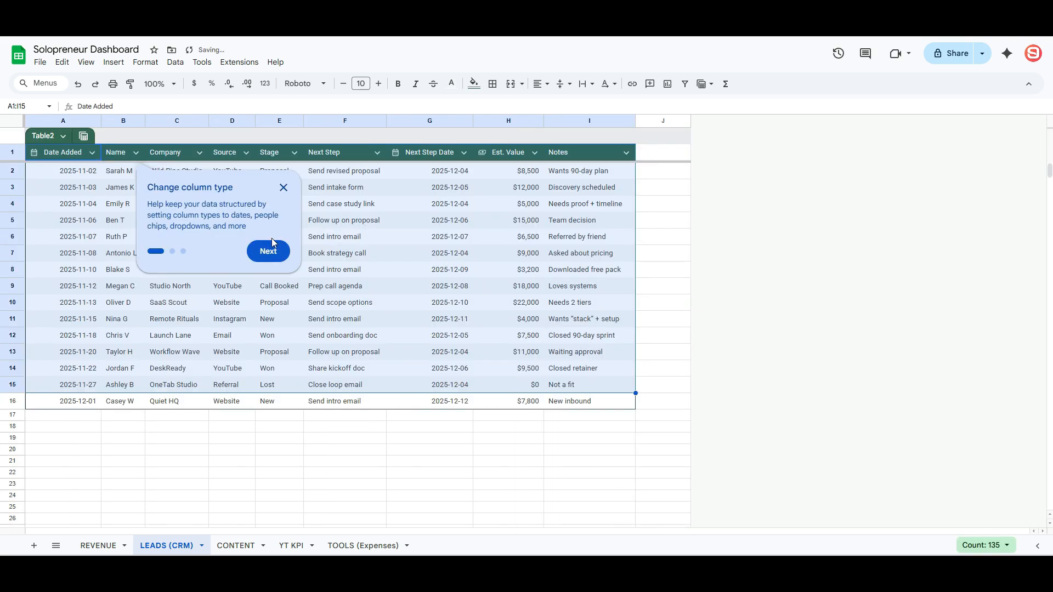
click(281, 189)
- Give the leads table the red custom style with condensed rows
click(175, 62)
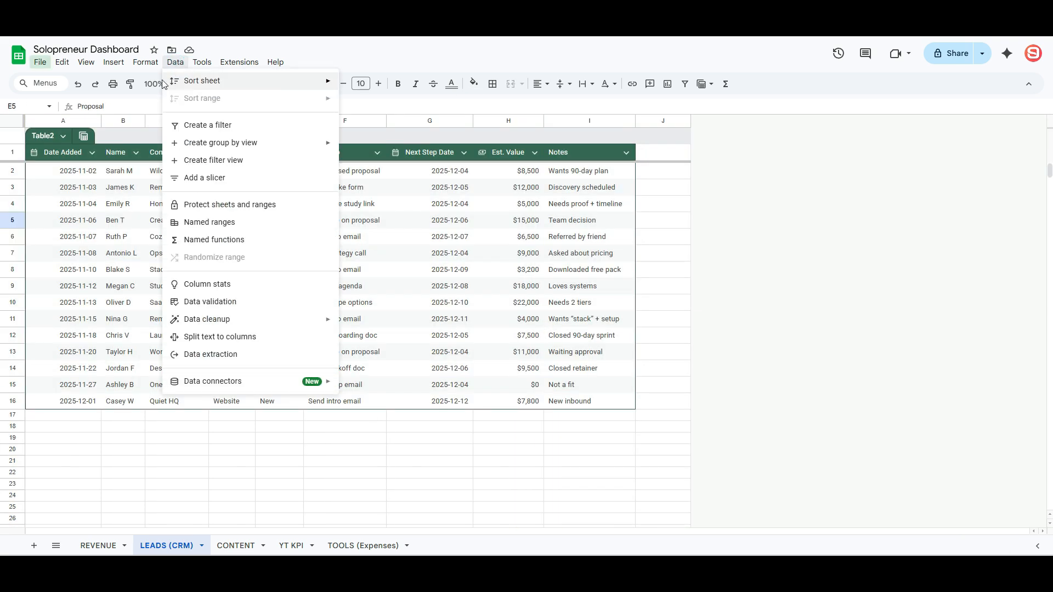
mouse_move(145, 62)
click(202, 302)
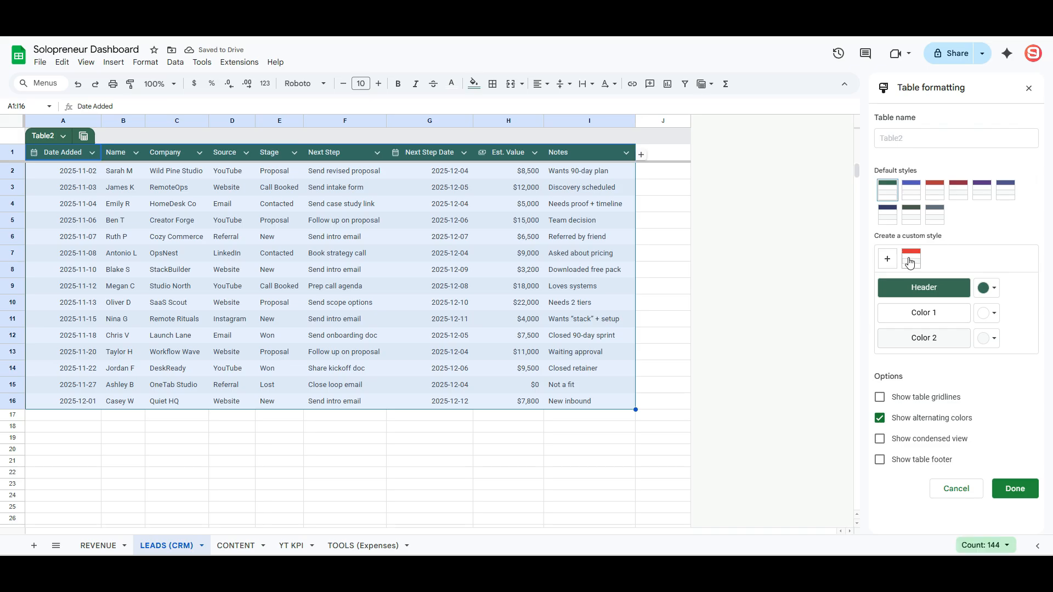
click(910, 262)
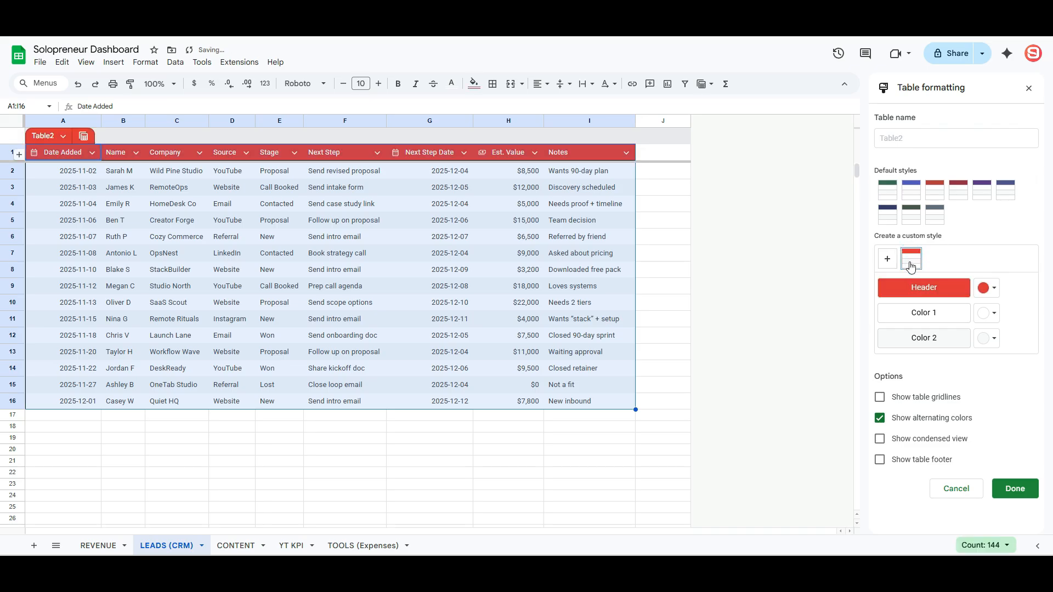
click(946, 446)
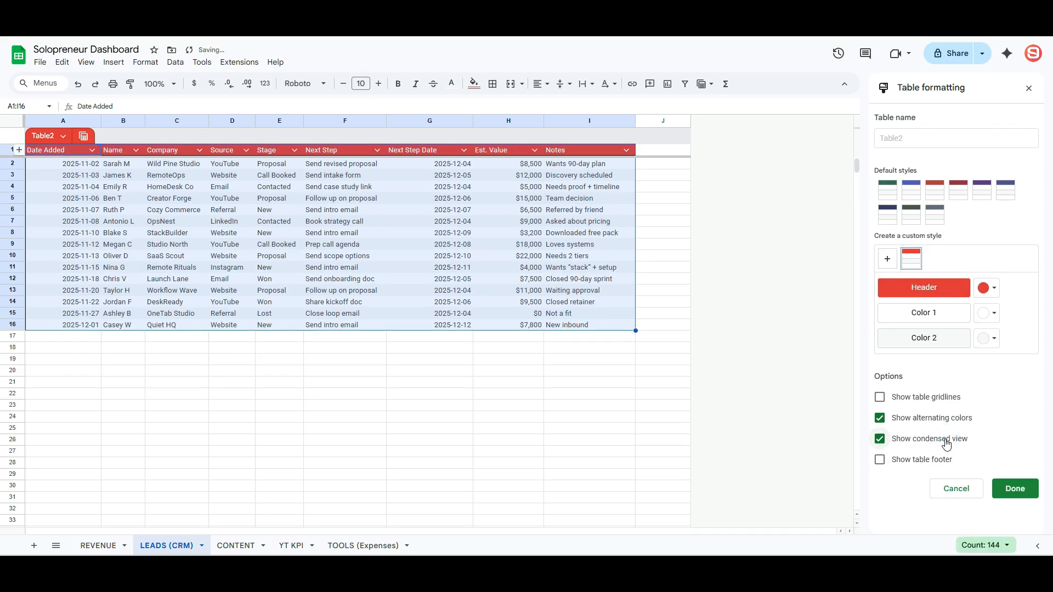
click(1015, 489)
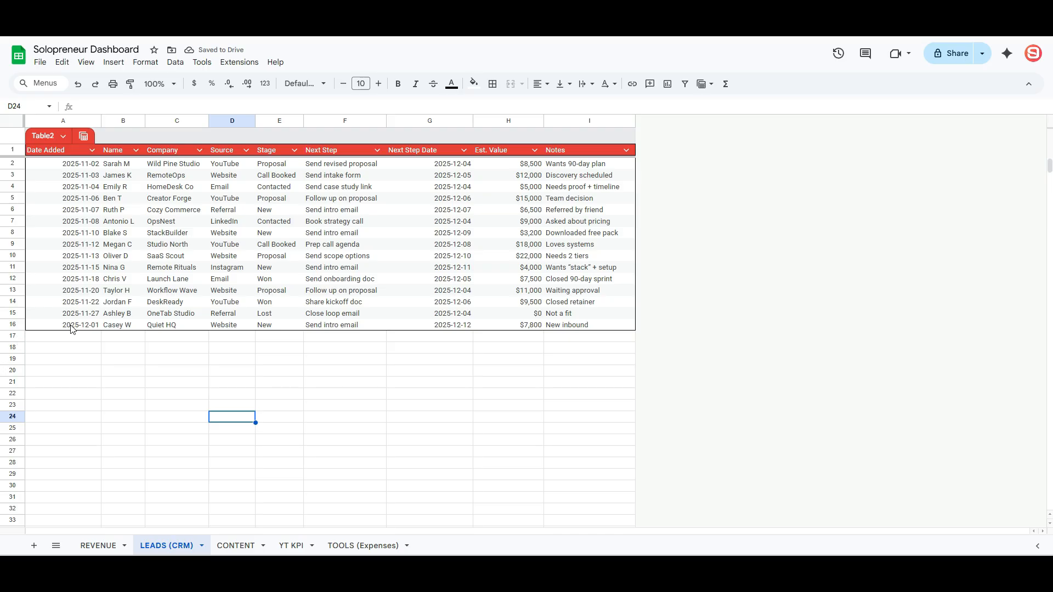
- Delete the empty rows 17 to 1000 below the leads table
click(21, 336)
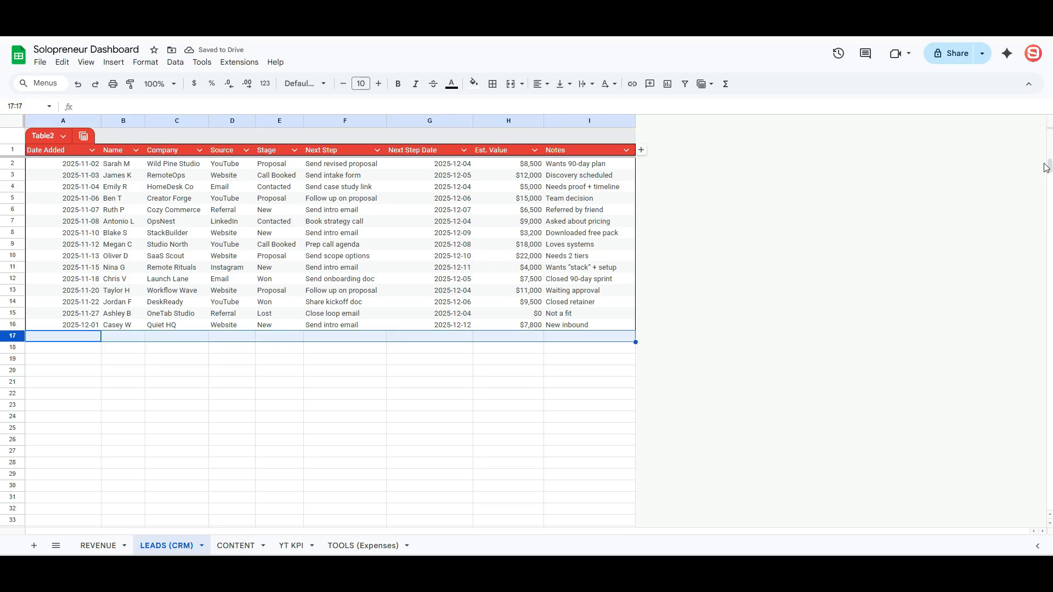
drag(1046, 167, 686, 514)
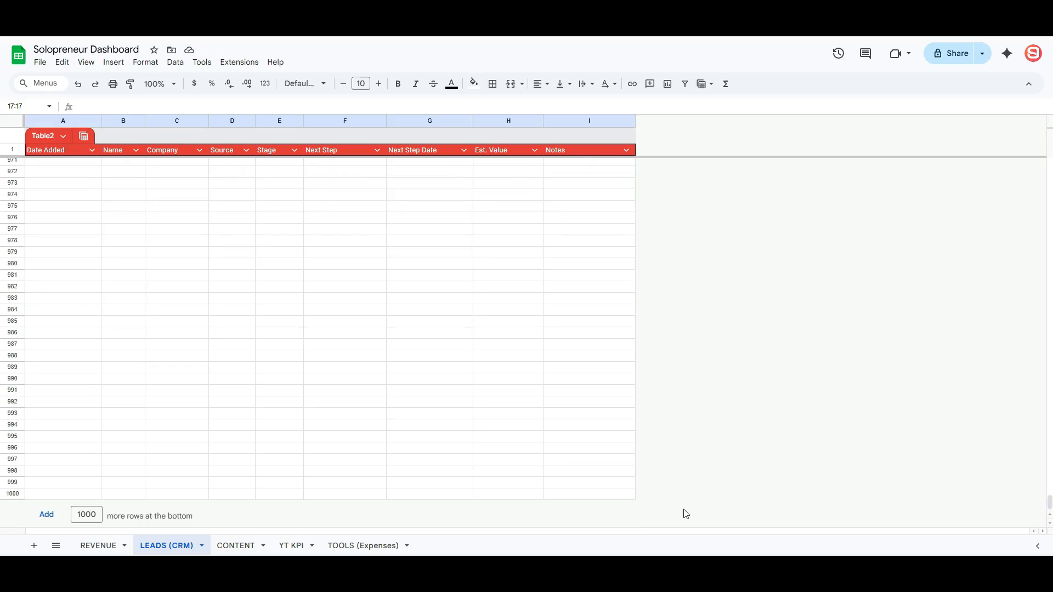
shift+click(10, 495)
right_click(103, 418)
click(177, 262)
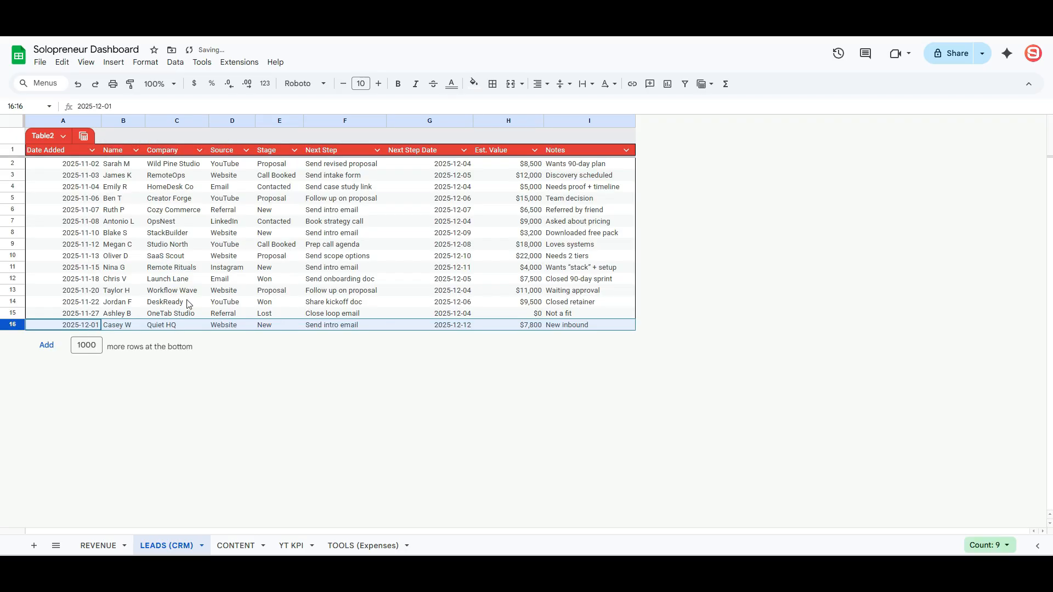
click(181, 259)
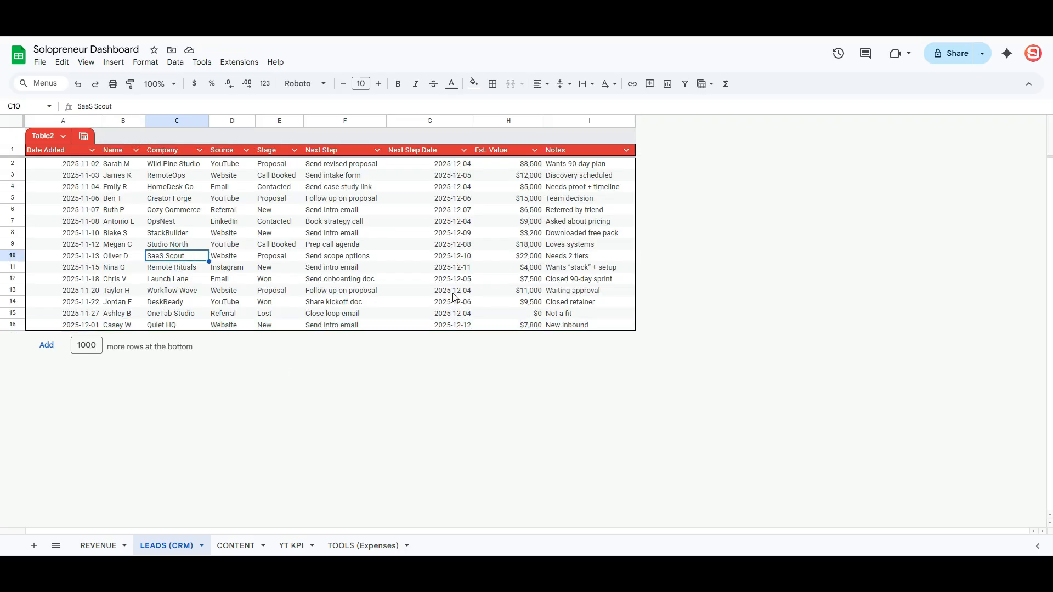
- Bold the Name column and widen it slightly, then return to the REVENUE sheet
click(123, 120)
key(ctrl+b)
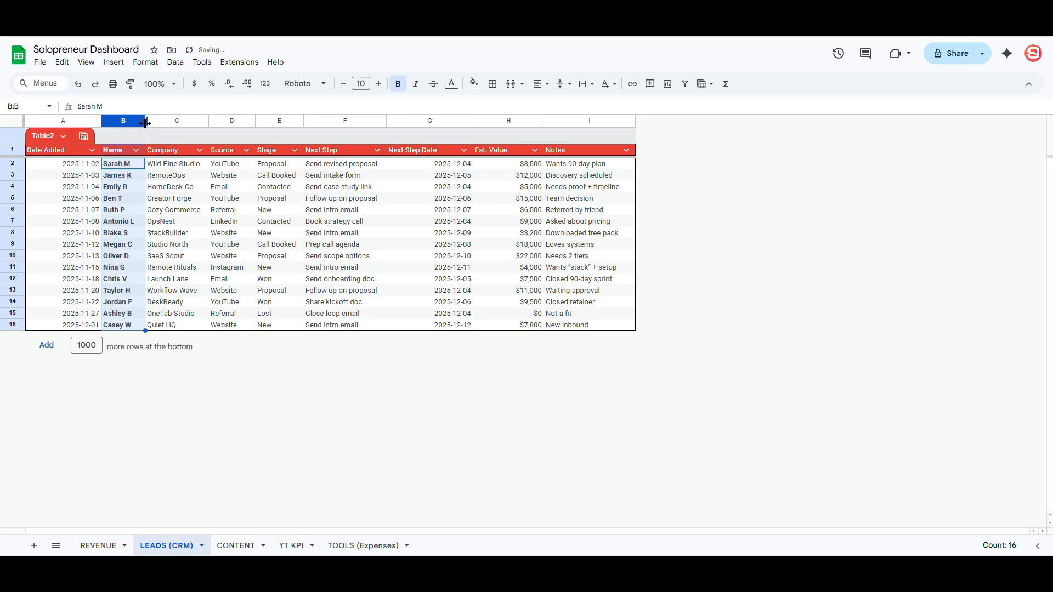
drag(144, 120, 161, 122)
key(Down)
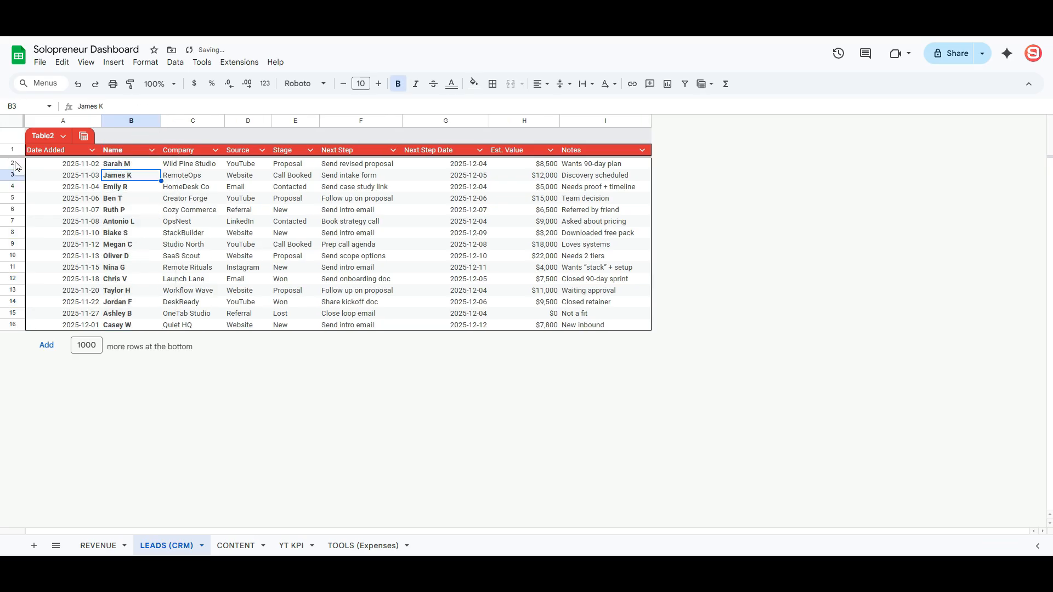
click(139, 186)
click(98, 546)
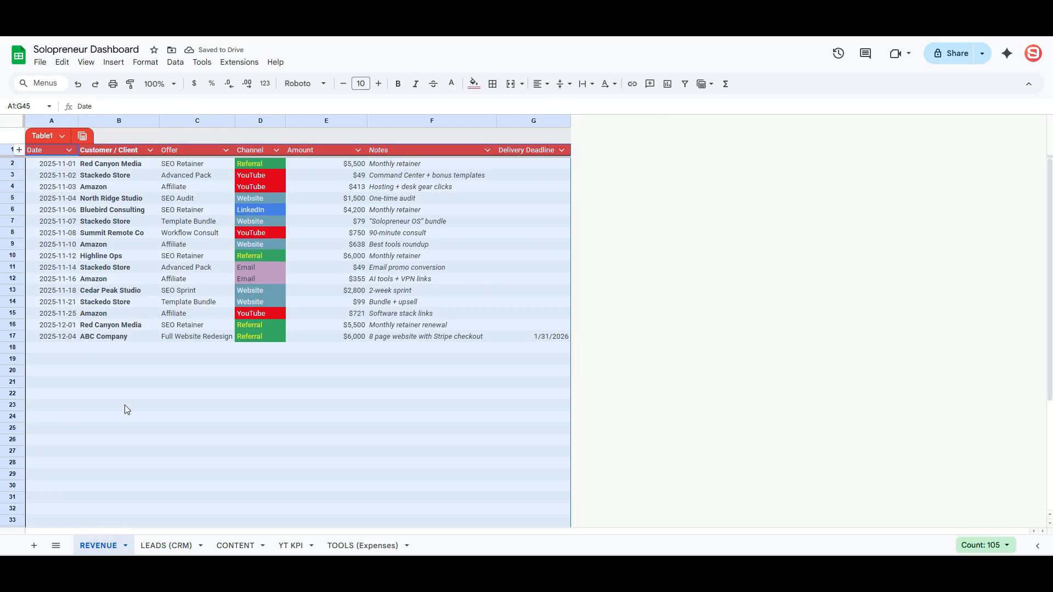
click(304, 83)
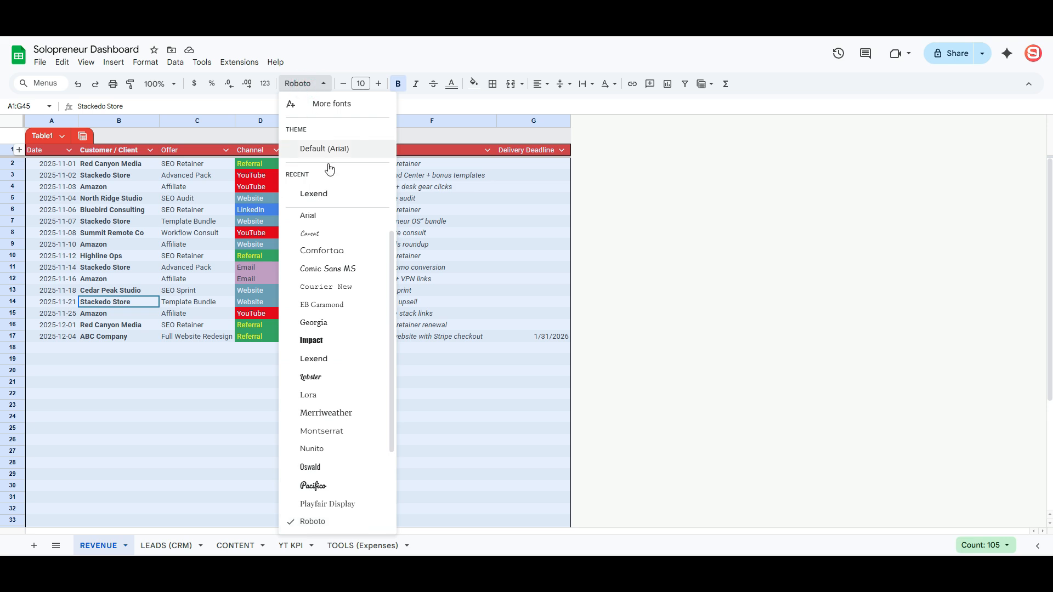
- Set the revenue table in the Lexend font
scroll(346, 428, down, 2)
scroll(347, 433, up, 2)
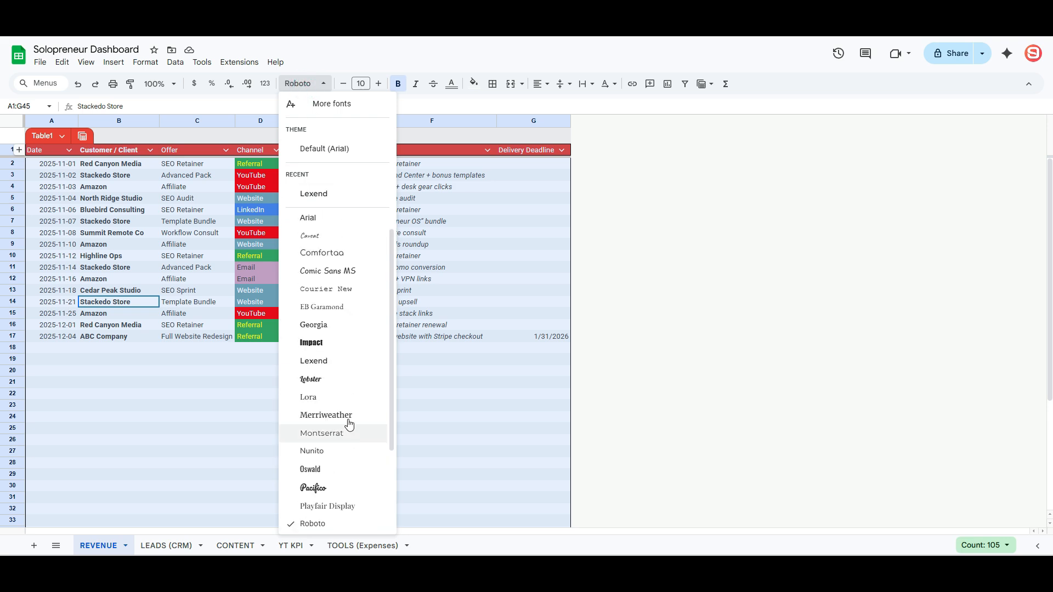
click(348, 373)
click(294, 338)
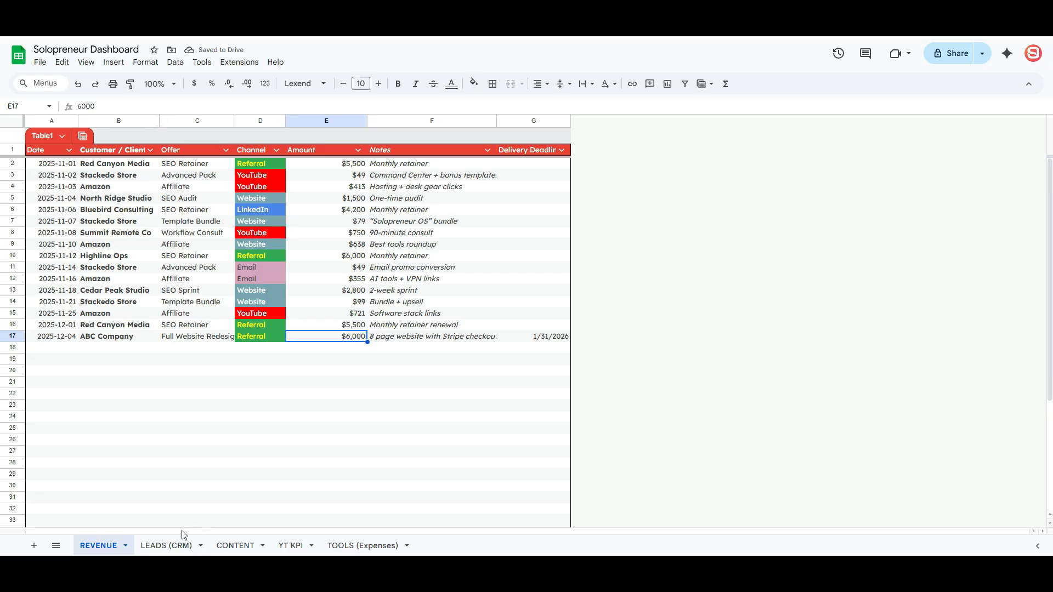
- Select the whole leads table on LEADS (CRM) and set it in Lexend
click(175, 545)
click(149, 312)
key(ctrl+a)
click(303, 83)
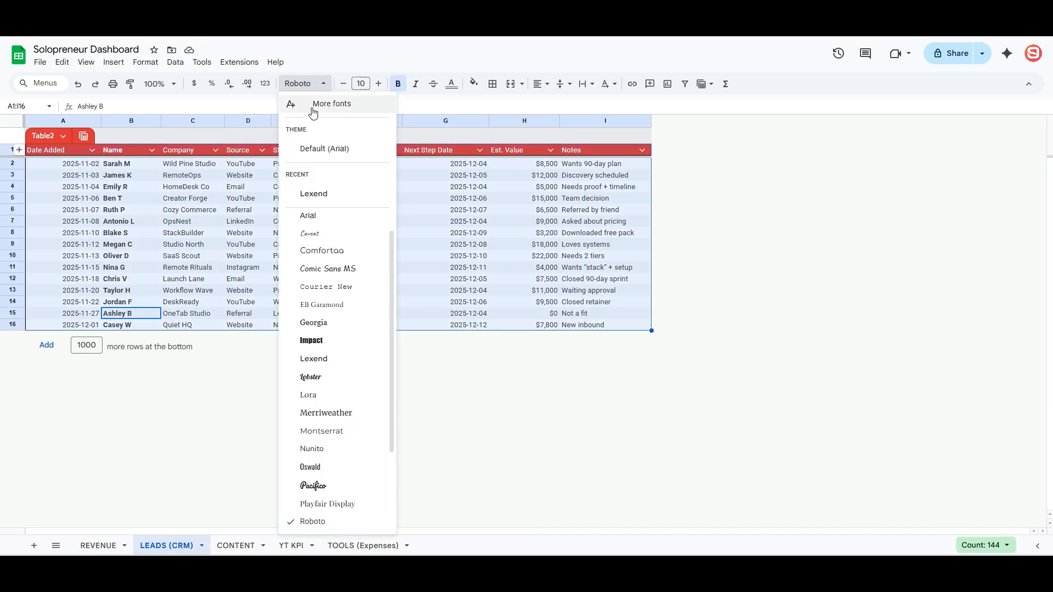
click(321, 194)
click(365, 213)
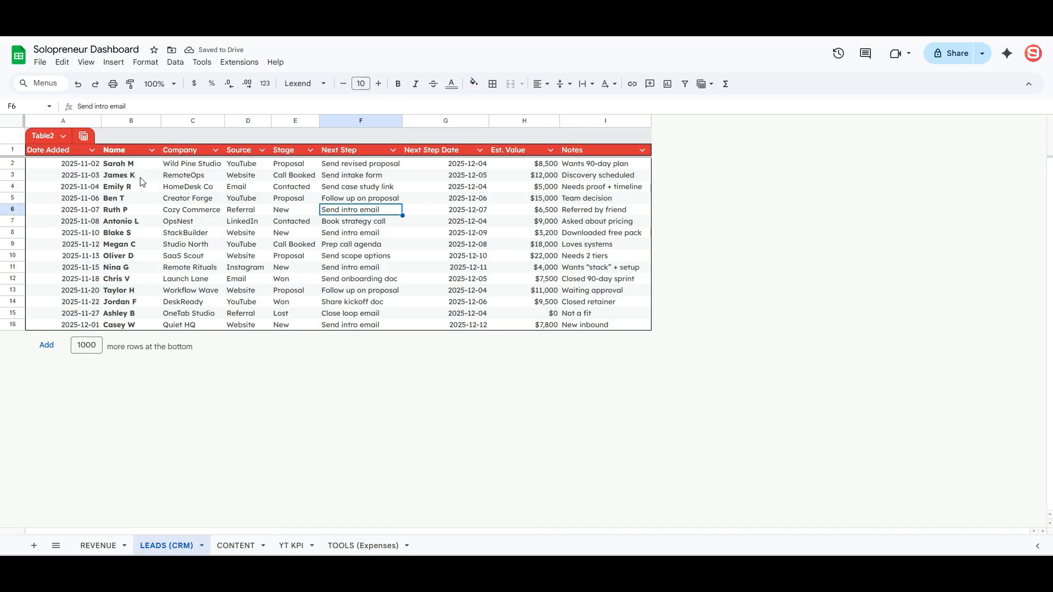
- Autofit column A, then add a 2025-12-04 lead with the contact's name, ABC Company, and Source 'Refe…'
double_click(102, 120)
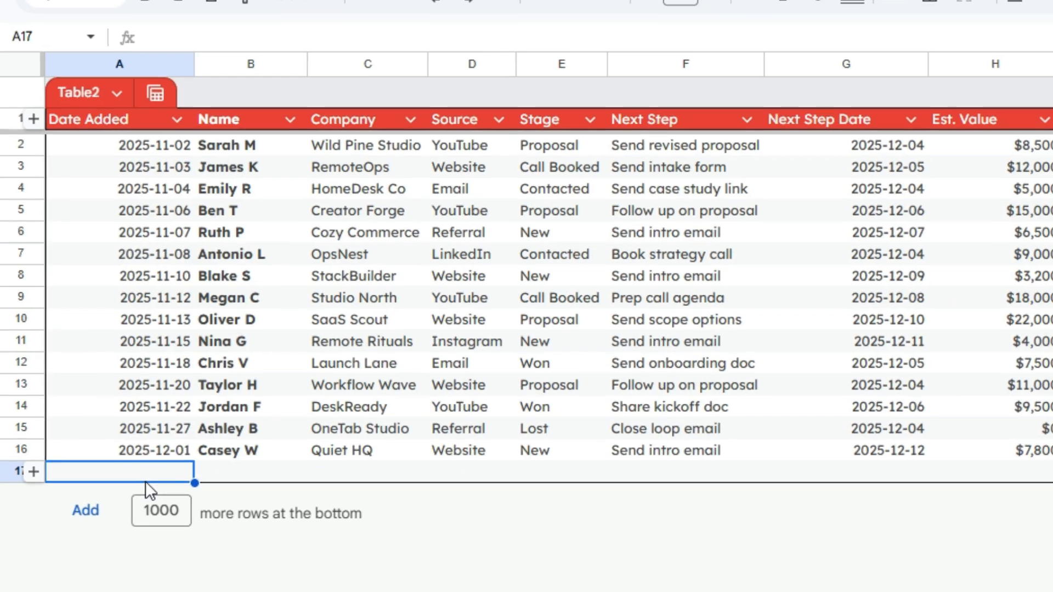
key(ctrl+semicolon)
key(Tab)
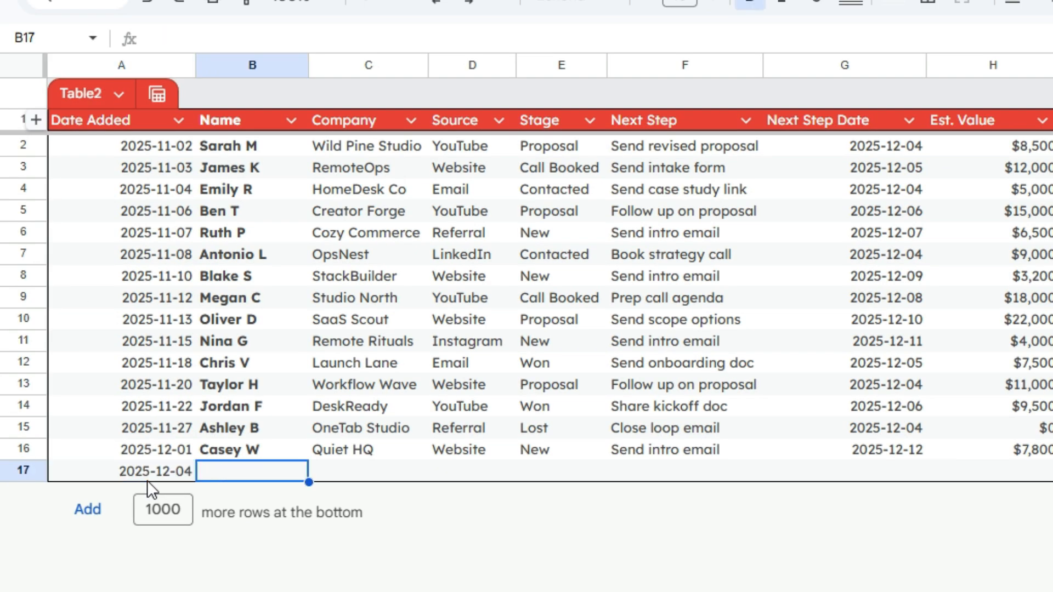
text(Tom Bra)
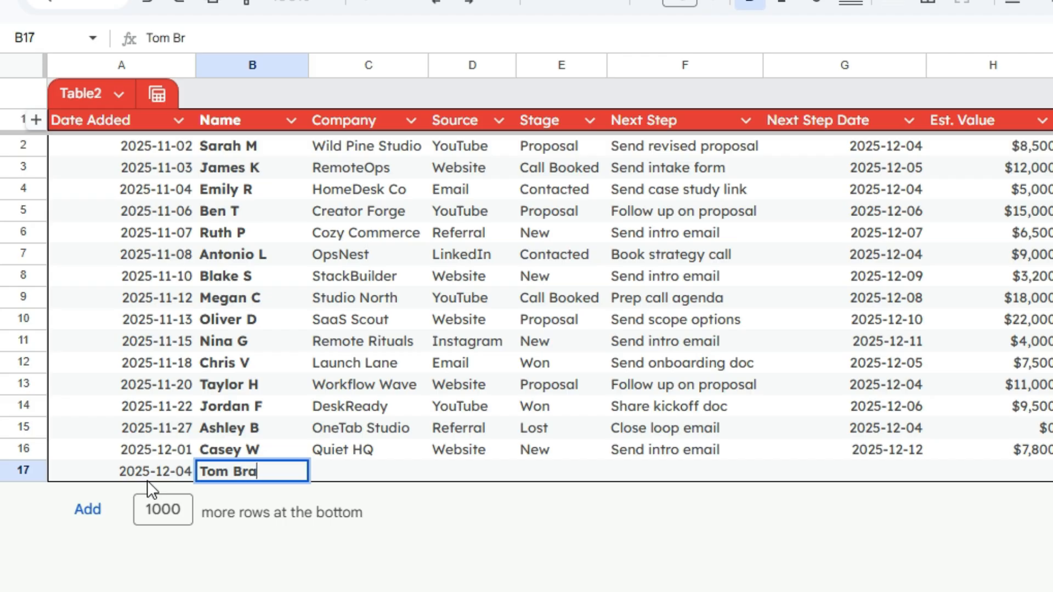
text(dy)
key(Tab)
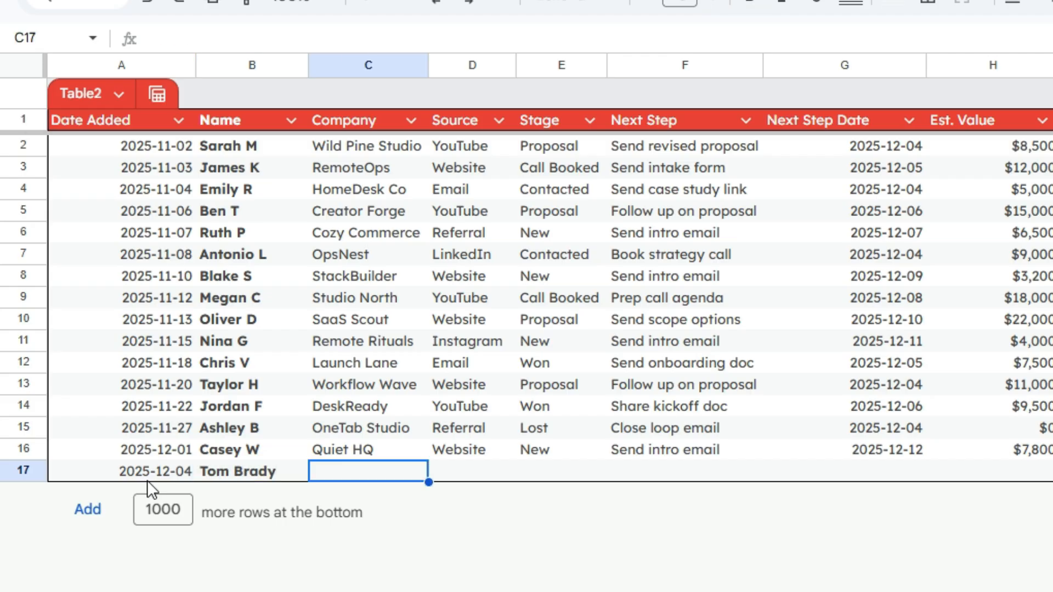
text(ABC Company)
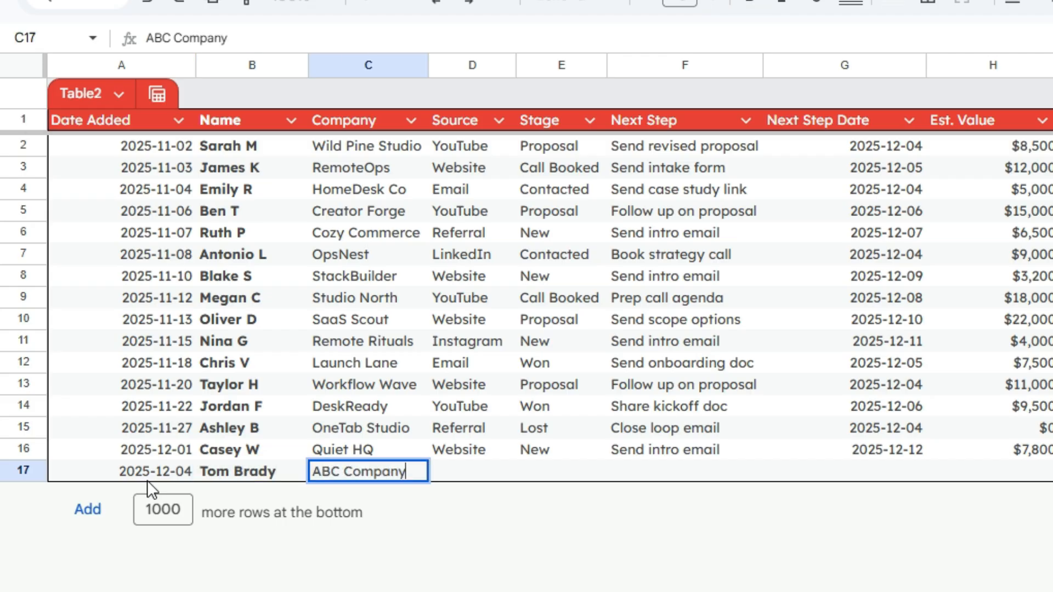
key(Tab)
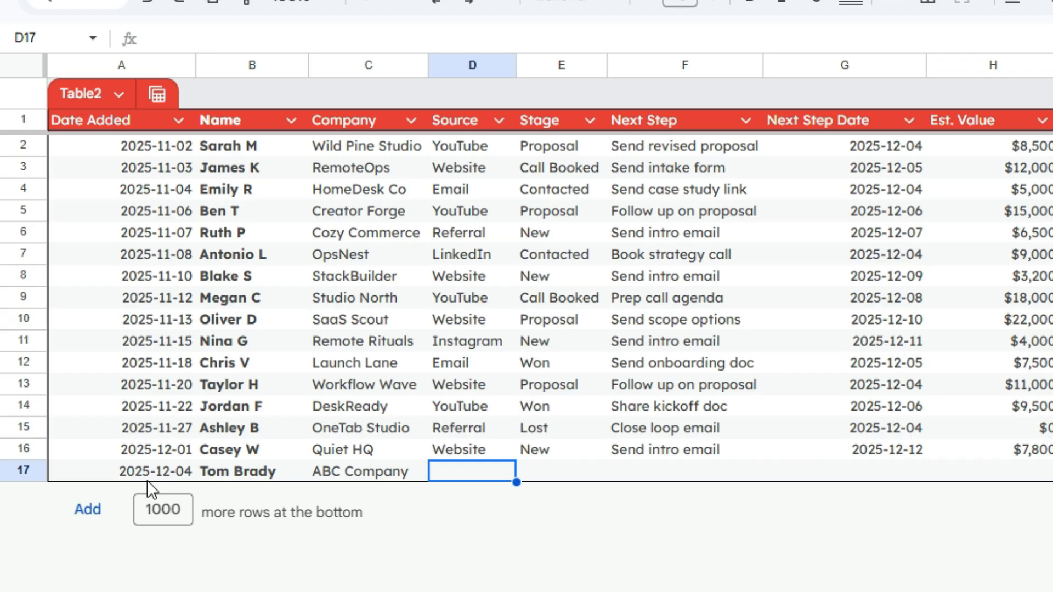
text(Referral)
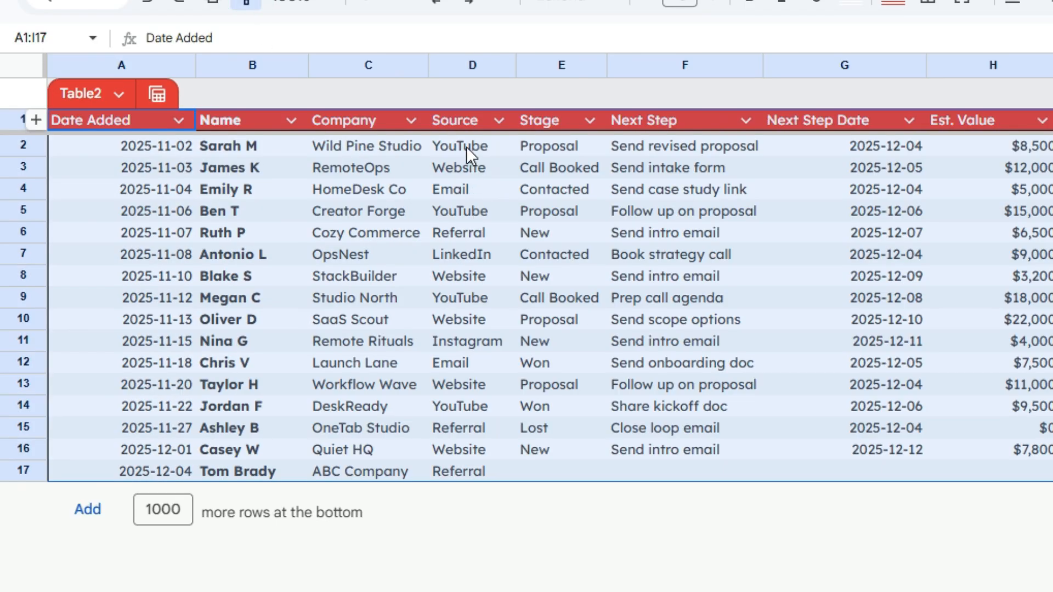
- Paste only the REVENUE channel chip formatting onto Source cells D2:D17
drag(469, 156, 442, 467)
key(ctrl+alt+v)
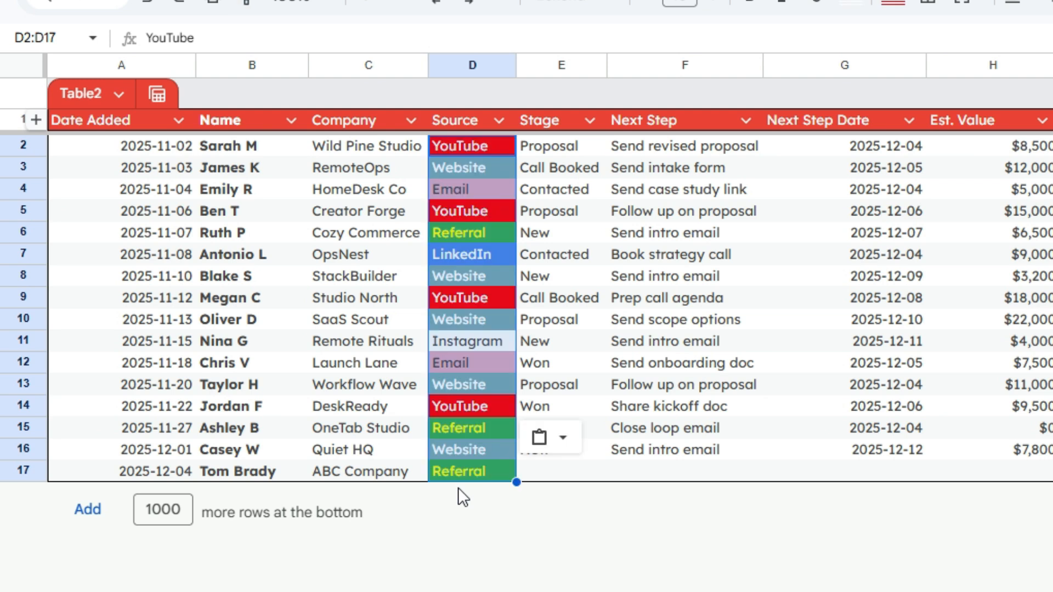
click(563, 476)
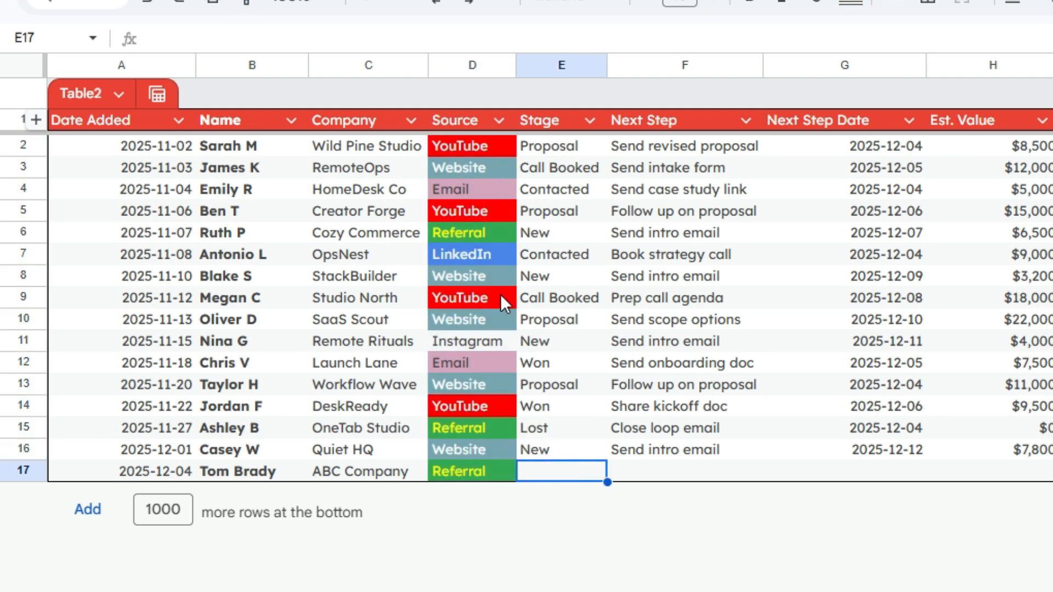
click(478, 324)
- Reselect Source cells D2:D17 to look for their colour rules
click(480, 146)
drag(482, 238, 454, 491)
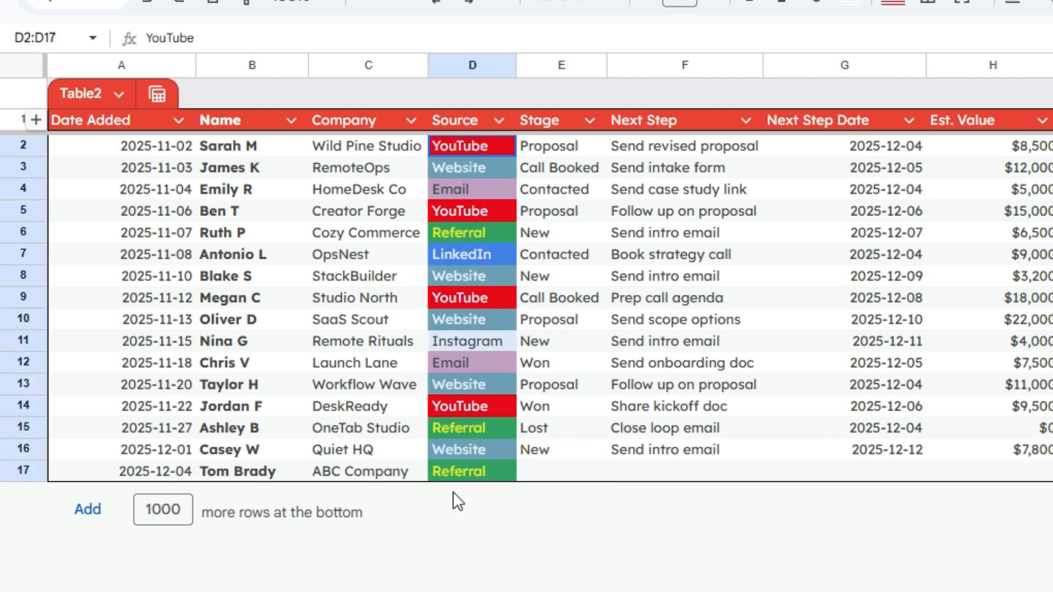
click(267, 0)
click(386, 407)
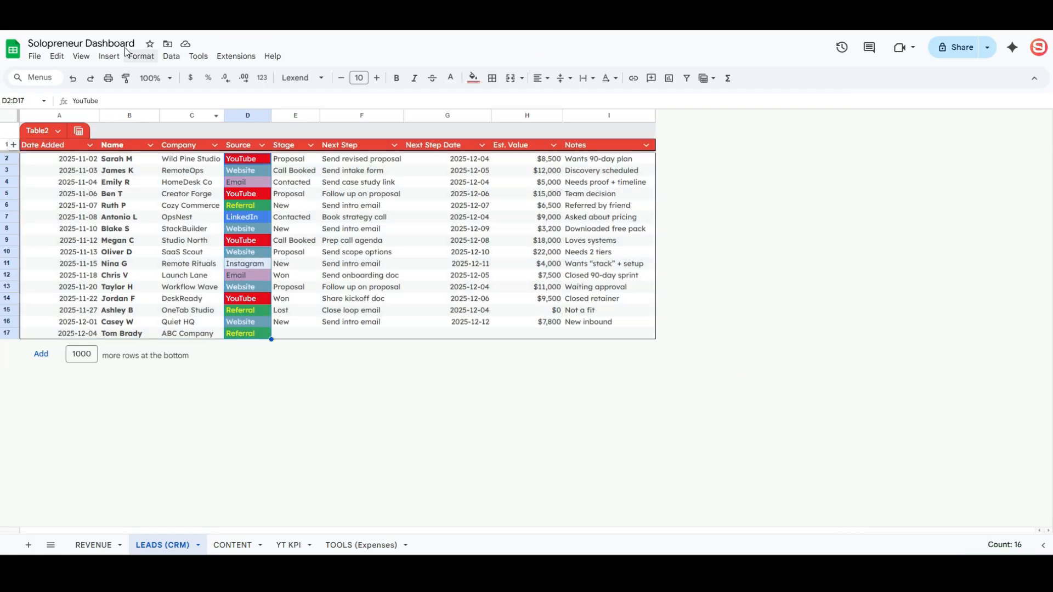
- Add a conditional rule giving Source cells containing 'instag' a magenta fill
click(132, 55)
click(197, 281)
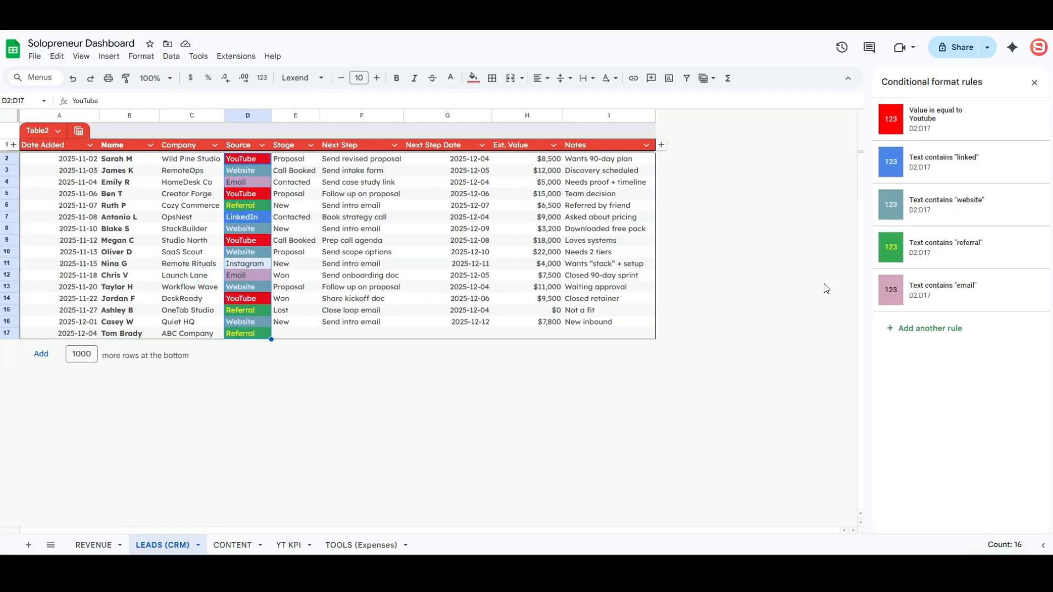
click(922, 332)
click(955, 229)
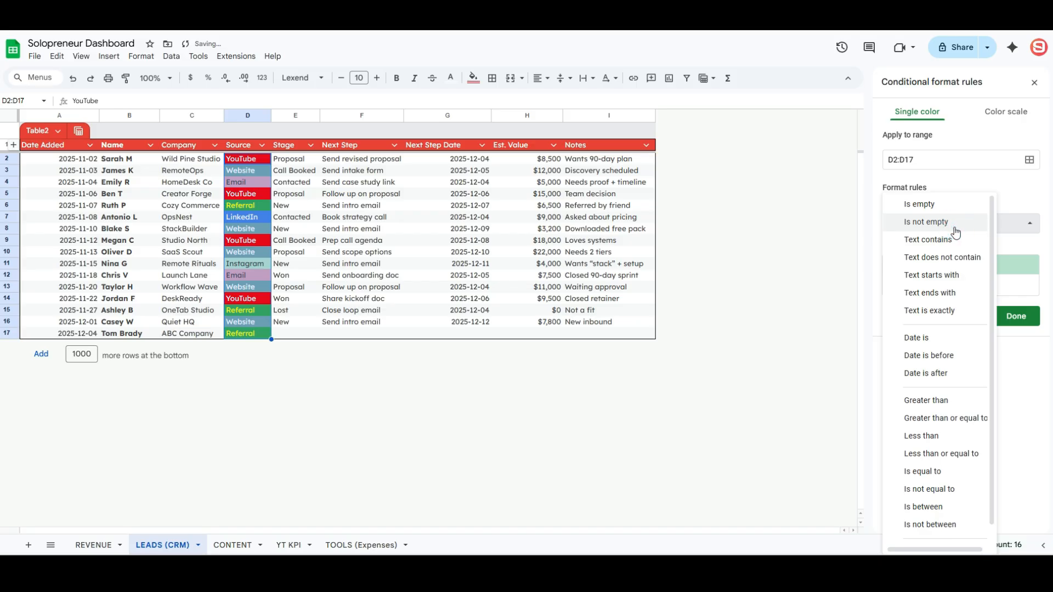
click(932, 240)
click(929, 246)
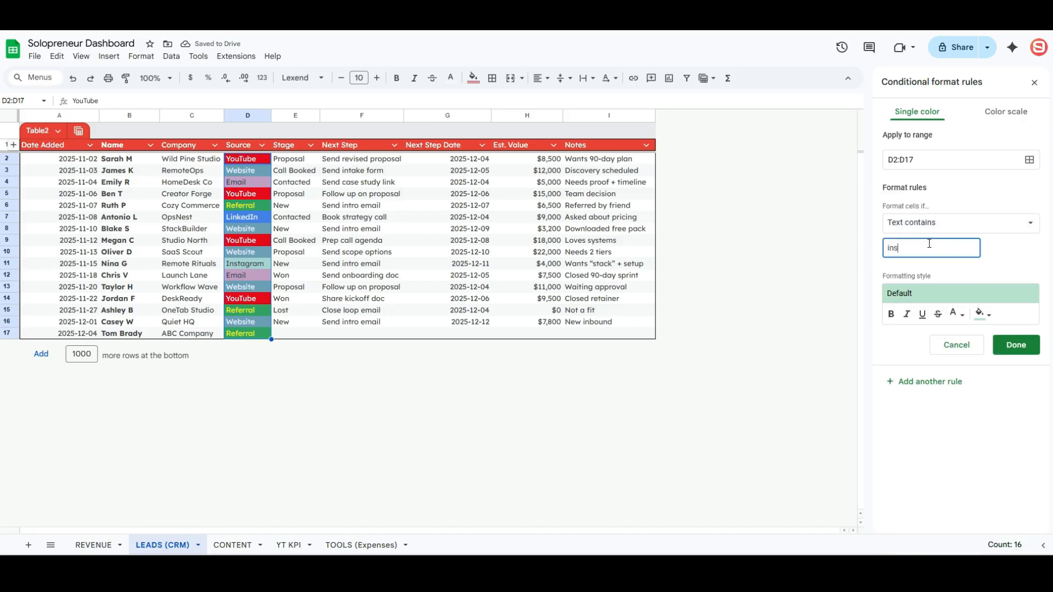
text(instag)
click(981, 314)
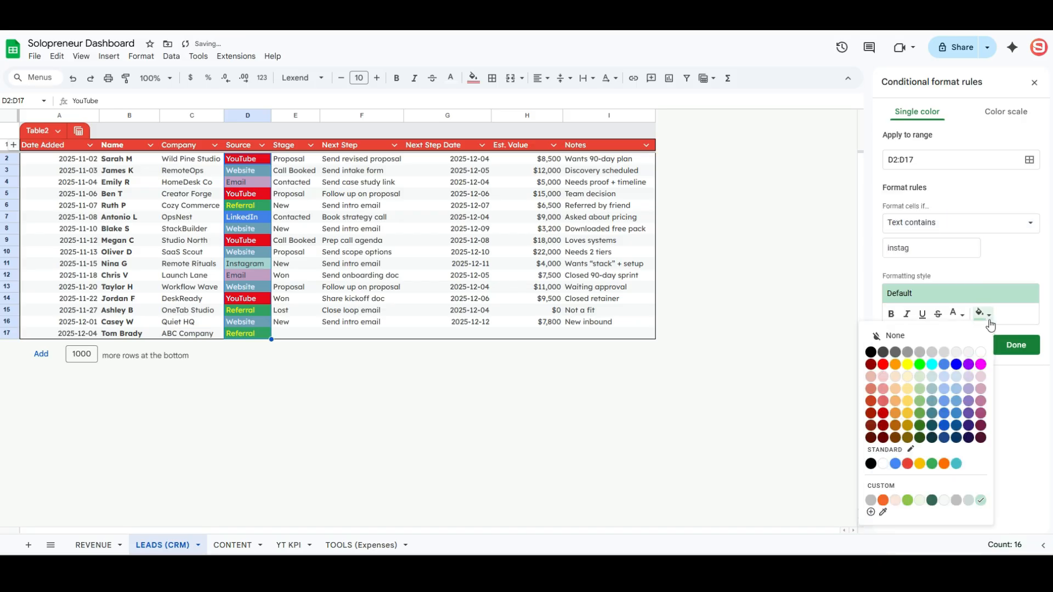
click(981, 391)
click(1012, 351)
- Select the Notes column, then review each lead's Stage and select E2:E17
click(630, 217)
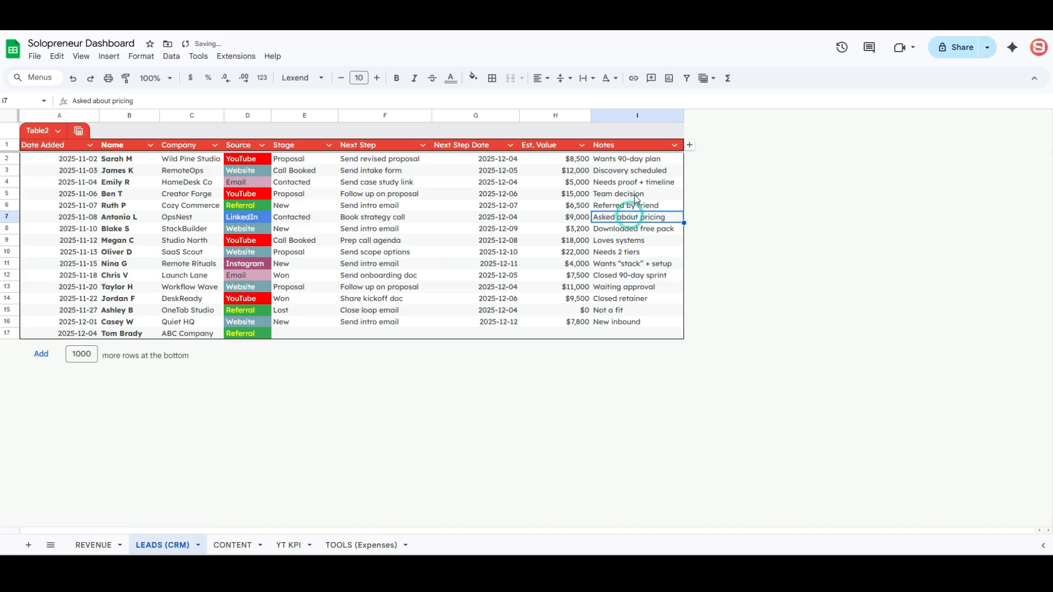
click(630, 164)
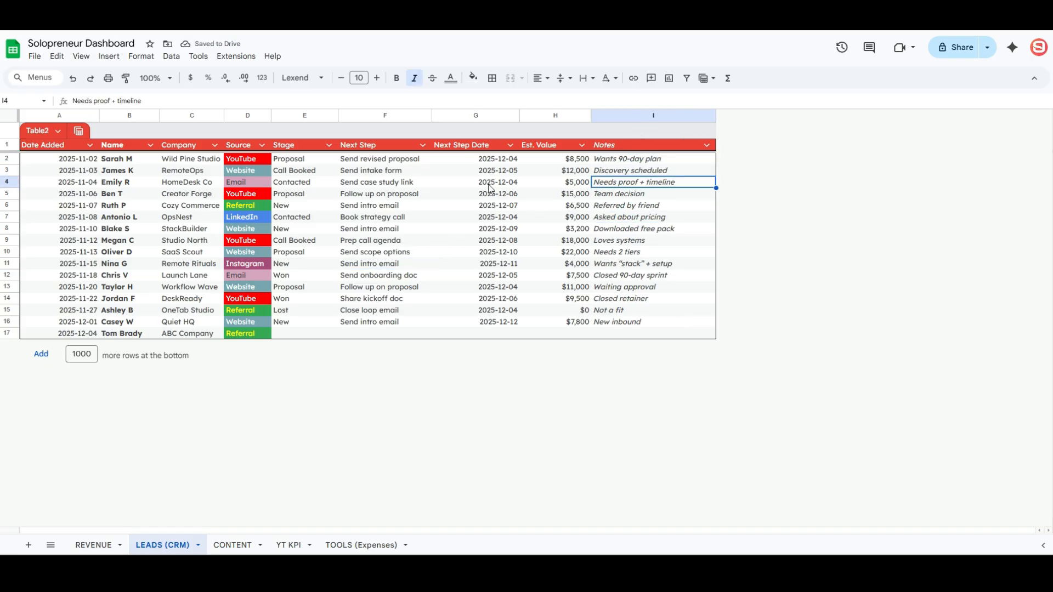
click(309, 159)
click(302, 174)
click(303, 218)
click(301, 253)
click(303, 287)
click(302, 303)
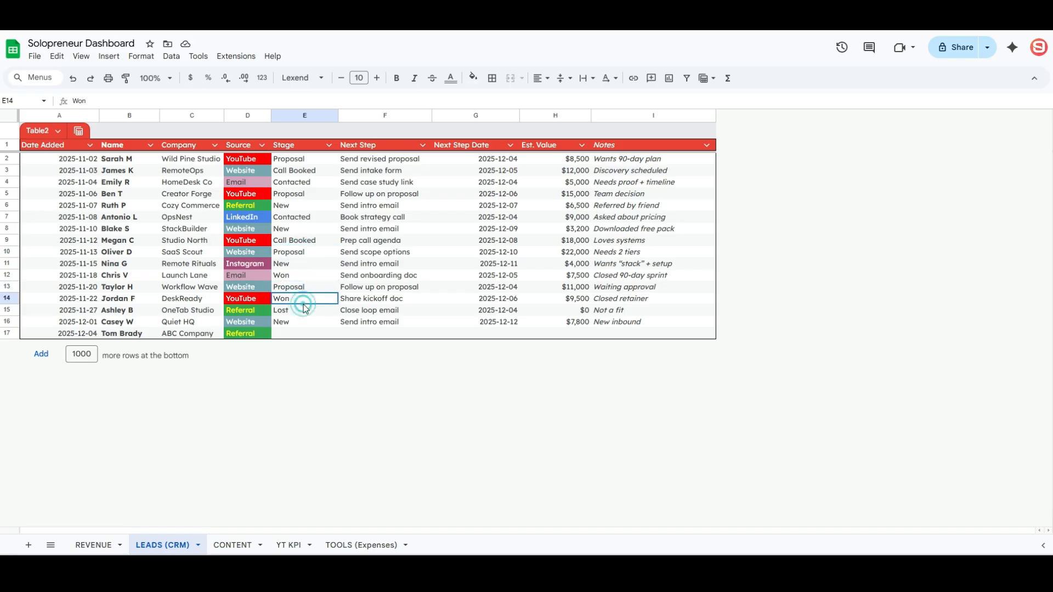
click(308, 322)
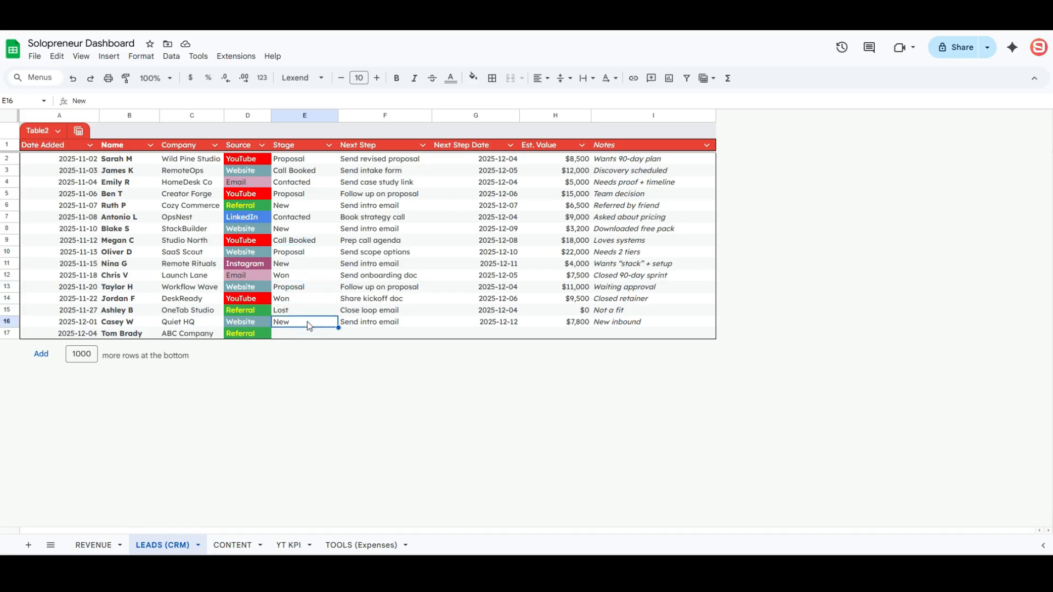
drag(314, 161, 304, 334)
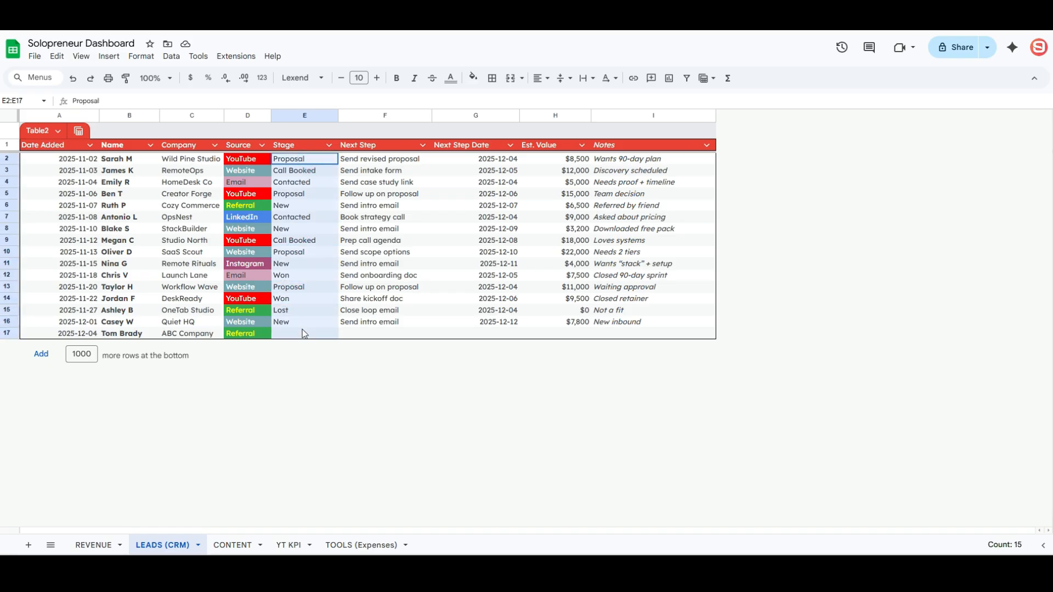
- Add a 'Settings' sheet with a STATUS header and a UNIQUE formula over the statuses
click(29, 545)
double_click(225, 547)
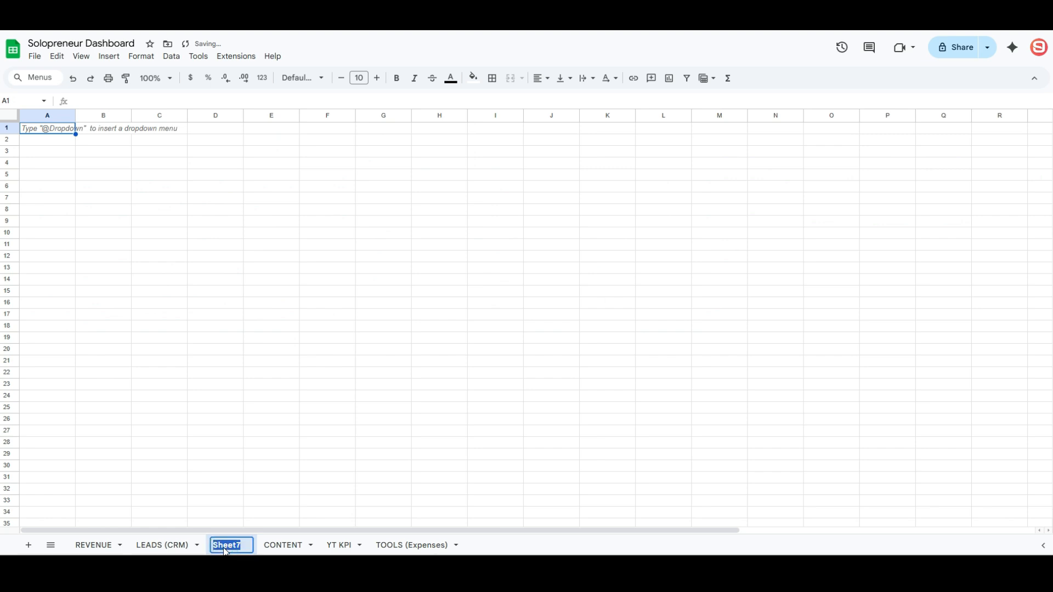
text(Settings)
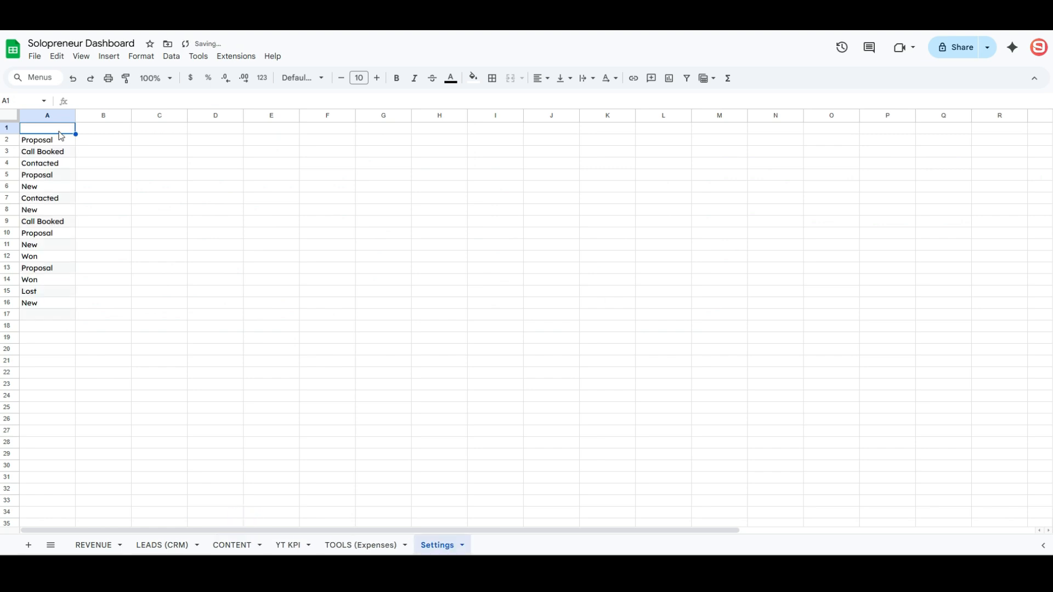
text(STATUS)
key(Tab)
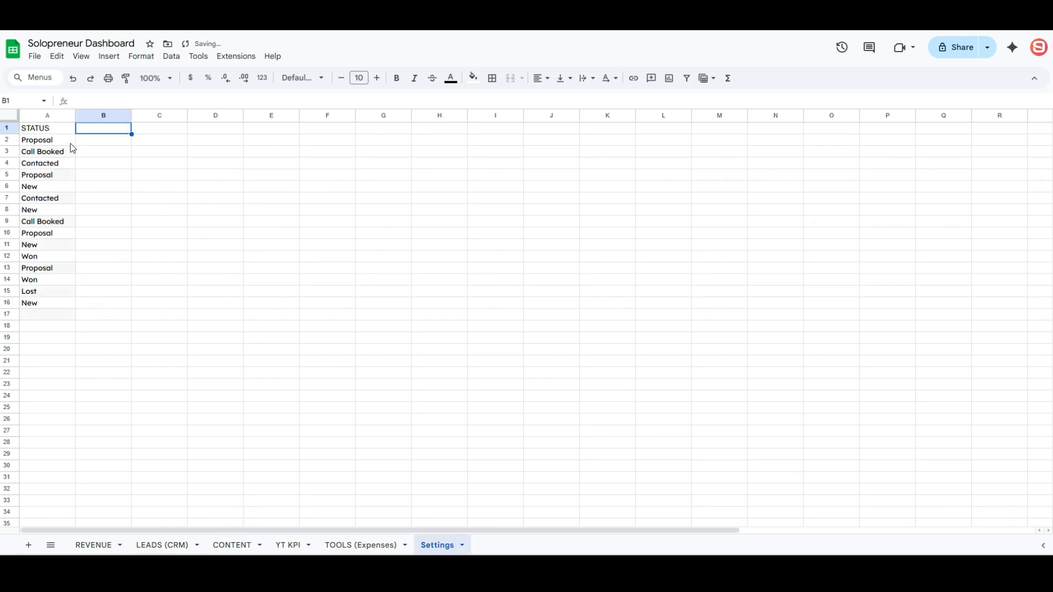
text(=uniq)
key(Tab)
drag(70, 143, 46, 333)
key(Return)
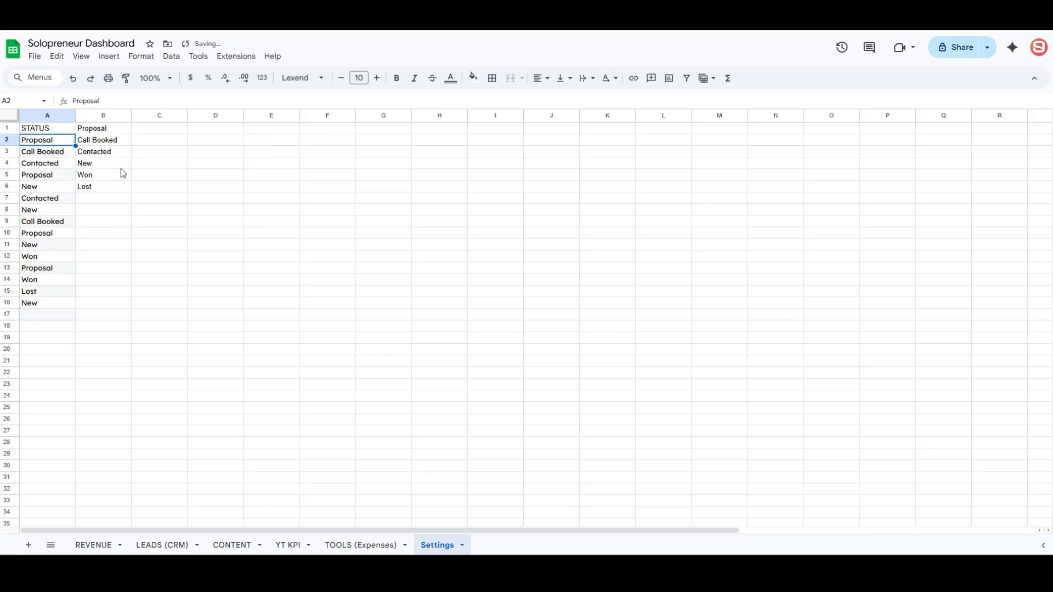
- Replace the status list with the six unique statuses as plain values, clearing column B
drag(110, 129, 103, 187)
key(ctrl+c)
drag(59, 142, 57, 362)
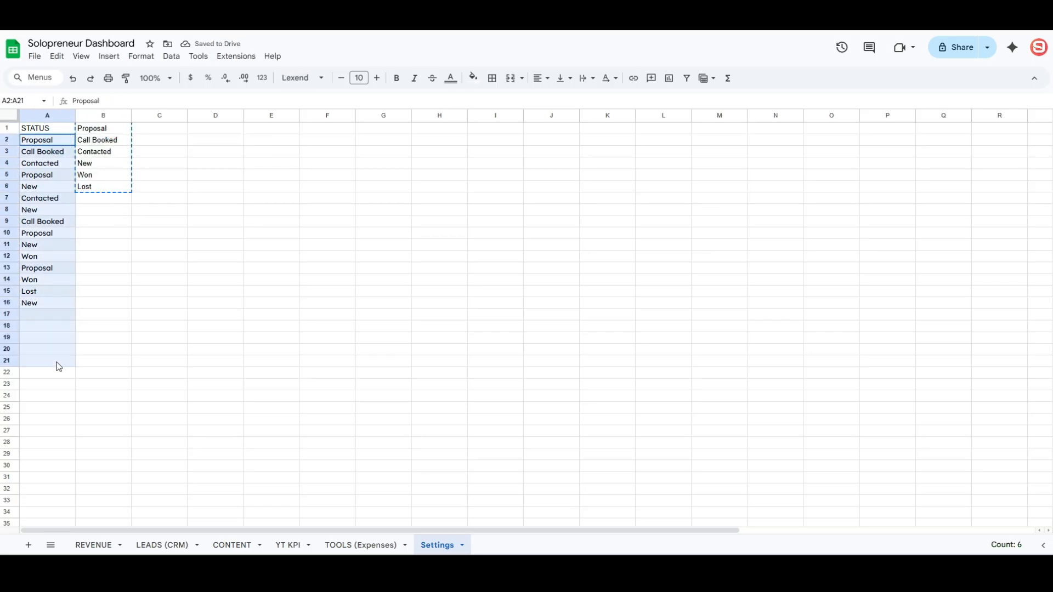
key(Delete)
right_click(61, 146)
mouse_move(164, 211)
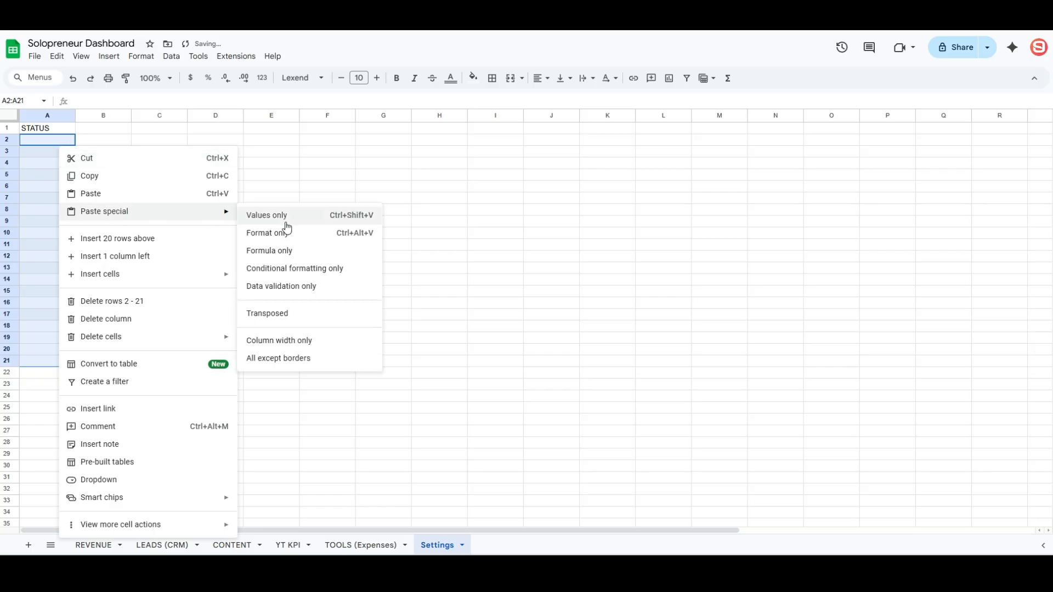
click(284, 215)
click(107, 116)
key(Delete)
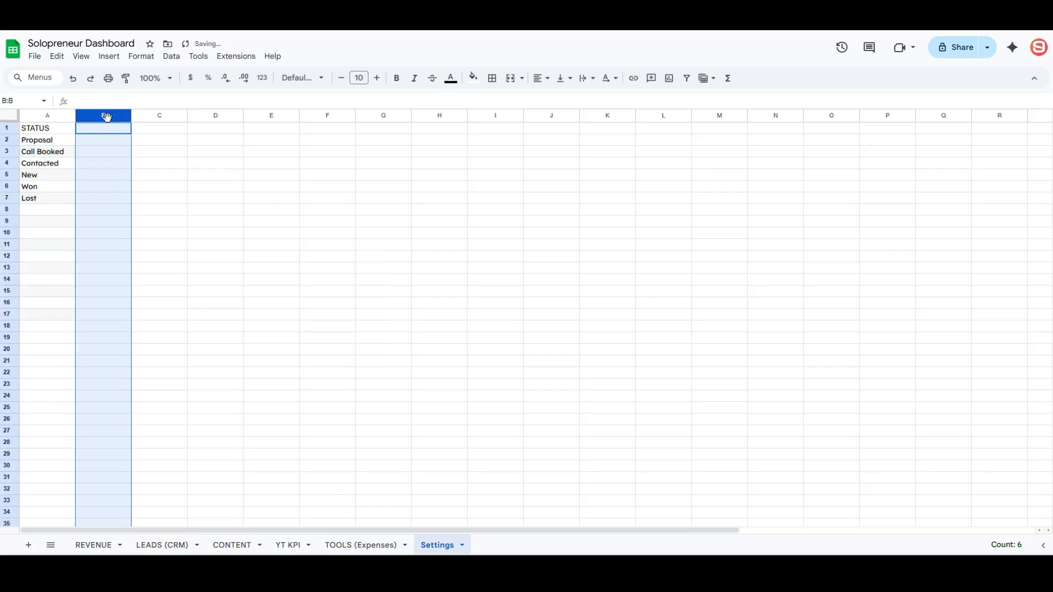
- Bold the STATUS header and save the status list as the named range STATUS
click(69, 130)
key(ctrl+b)
drag(64, 141, 54, 315)
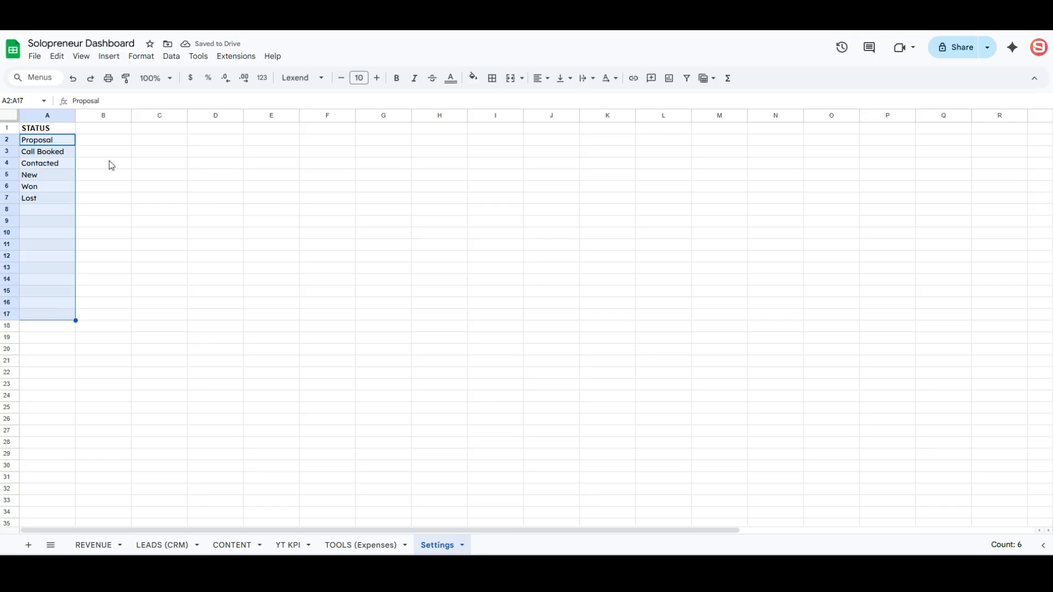
click(172, 56)
mouse_move(147, 60)
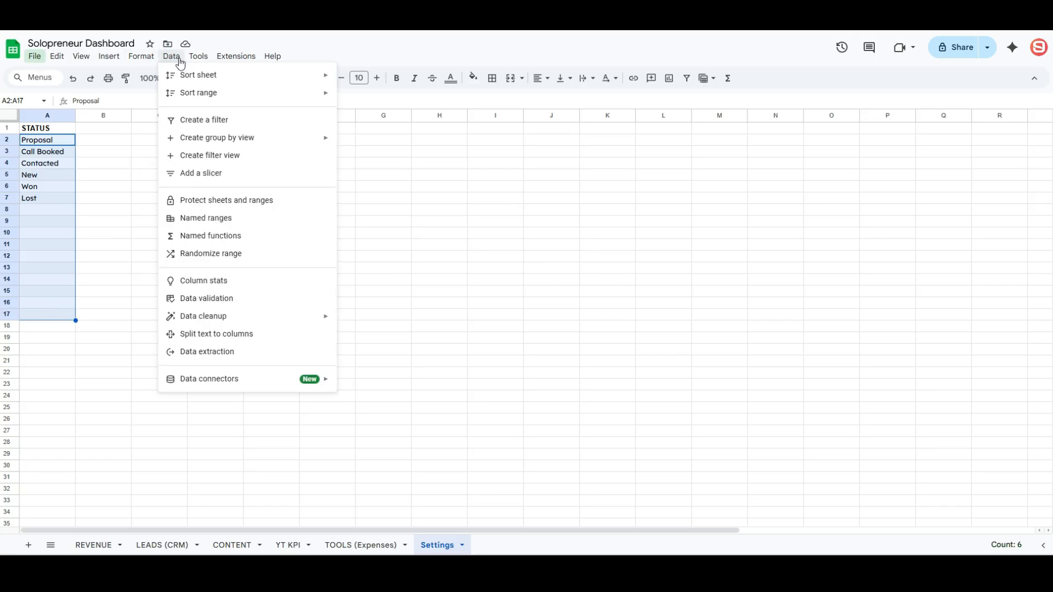
click(205, 218)
text(STAT)
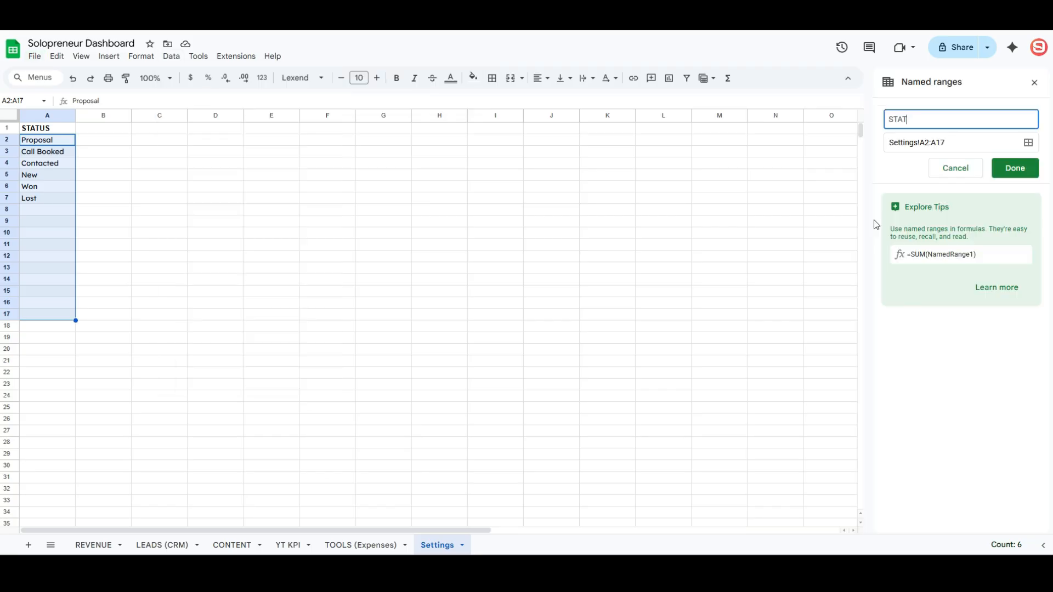
text(US)
key(Return)
- Make Stage cells E2:E17 dropdown chips drawing their options from the STATUS range
click(83, 546)
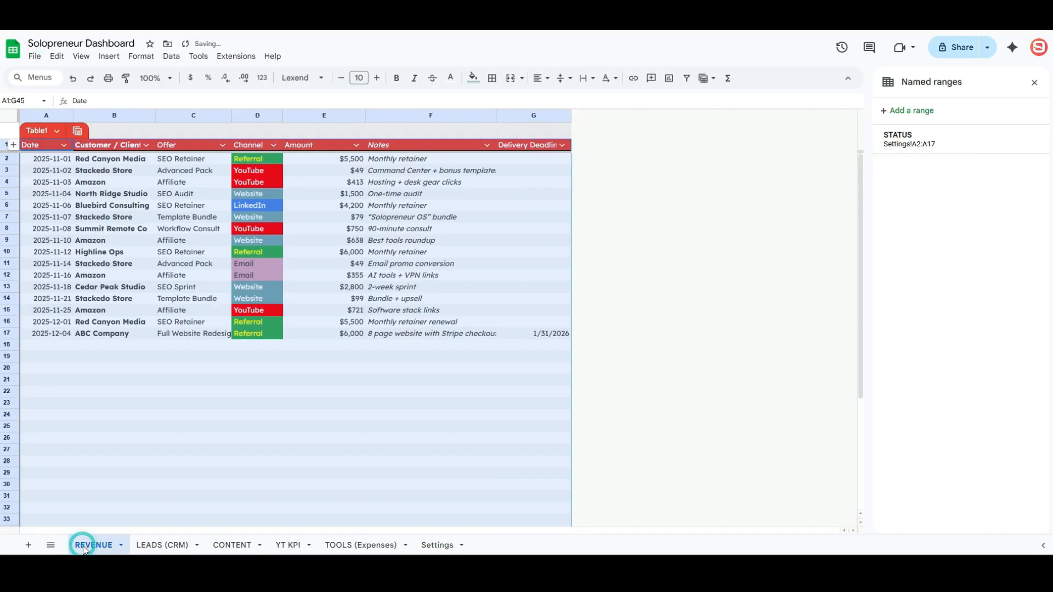
click(144, 546)
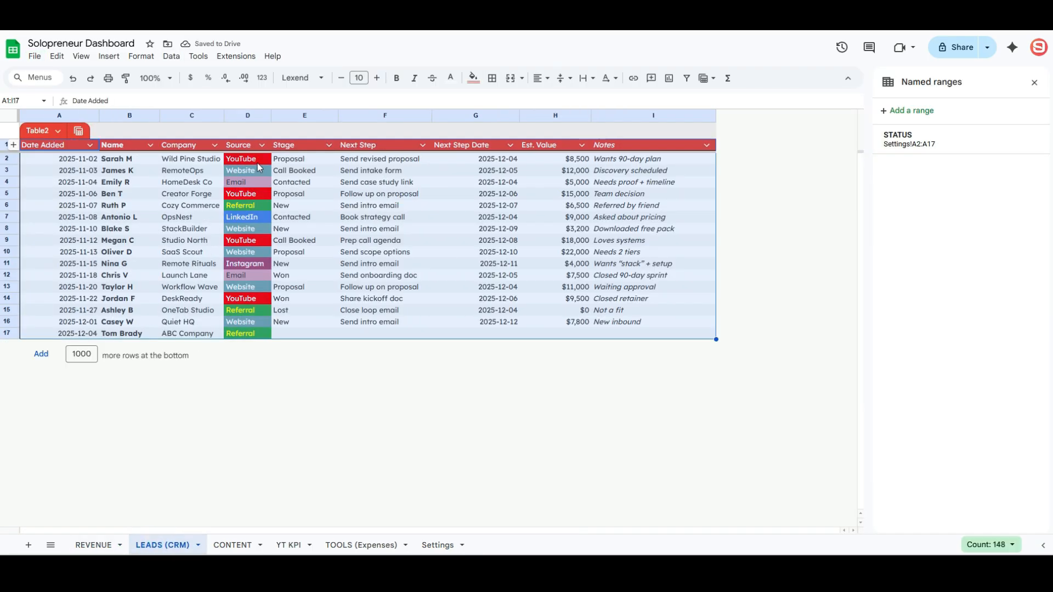
click(255, 160)
drag(305, 158, 307, 332)
click(985, 113)
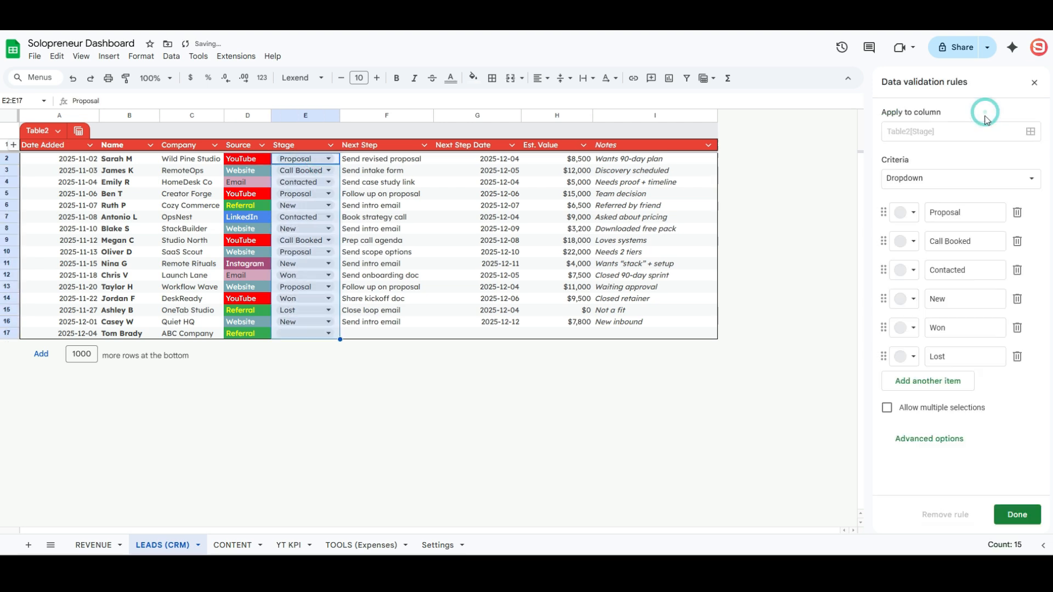
click(968, 178)
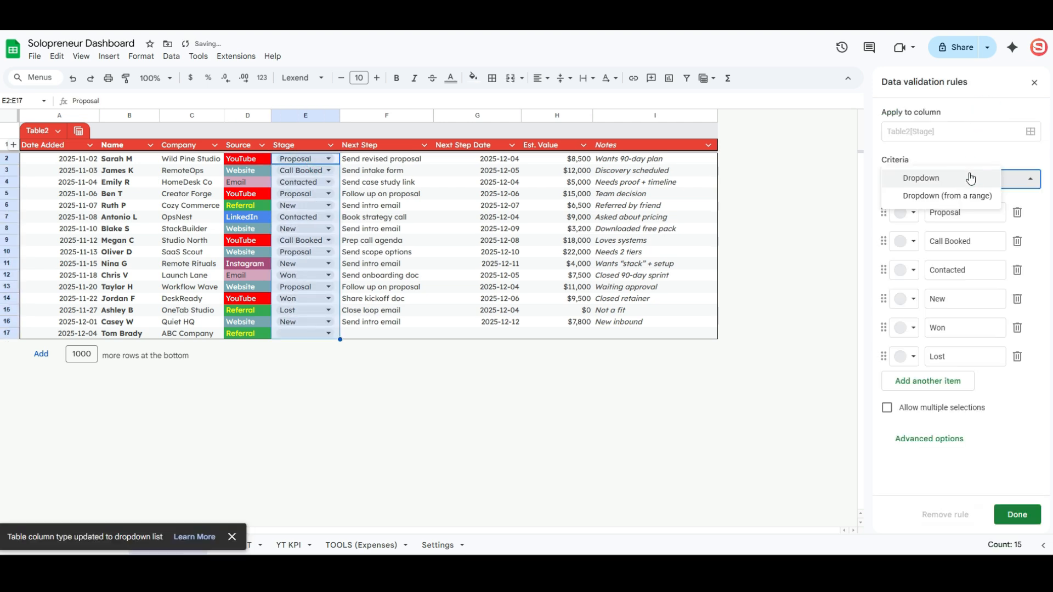
click(969, 194)
click(956, 208)
text(STATUS)
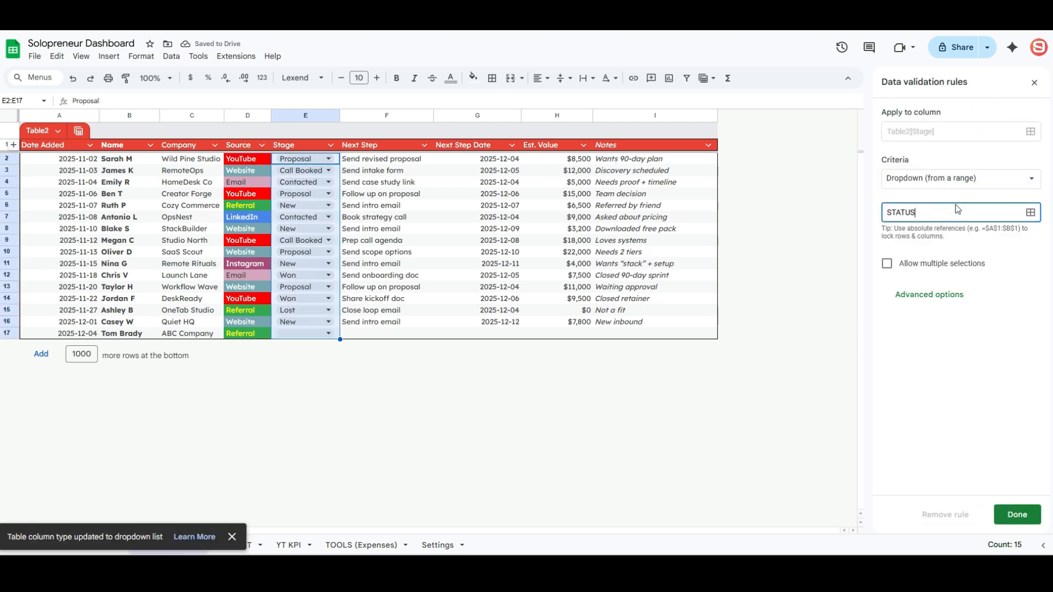
click(1016, 514)
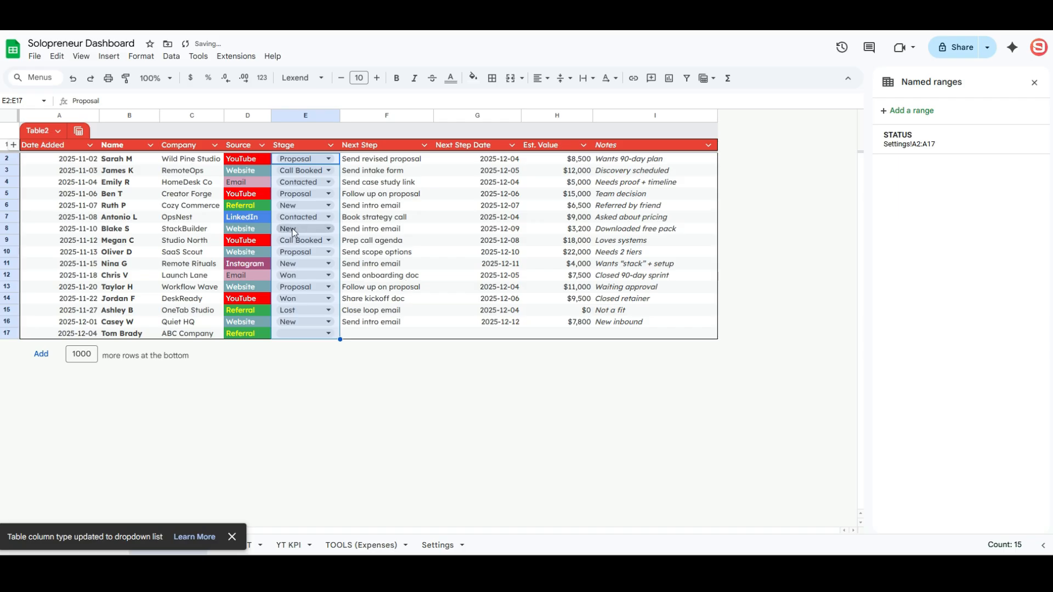
- Set the first lead's stage to New from its dropdown chip
double_click(311, 216)
click(315, 205)
click(317, 193)
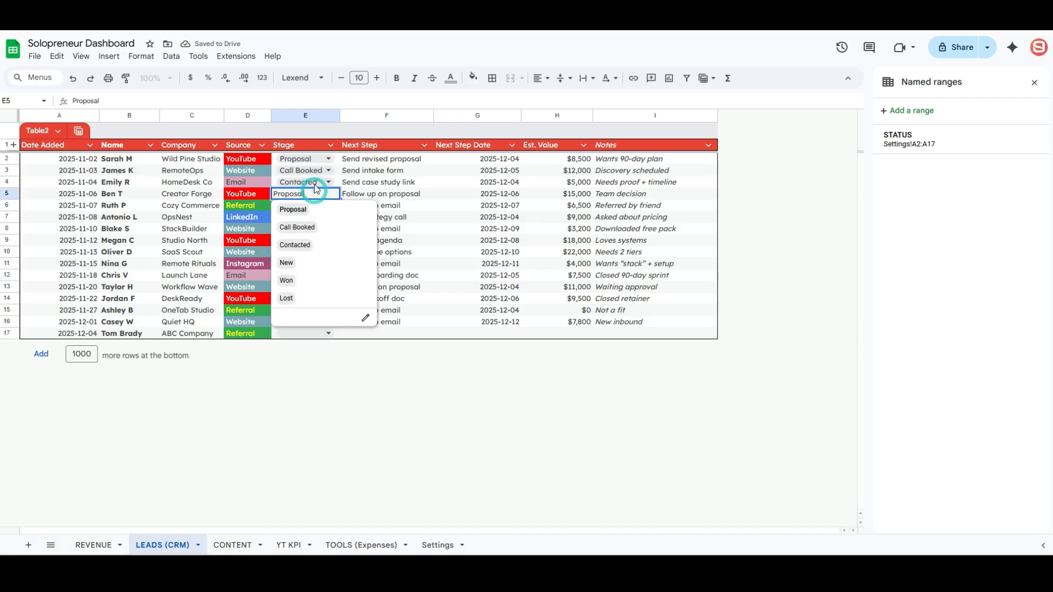
click(317, 182)
click(316, 171)
click(316, 160)
click(315, 227)
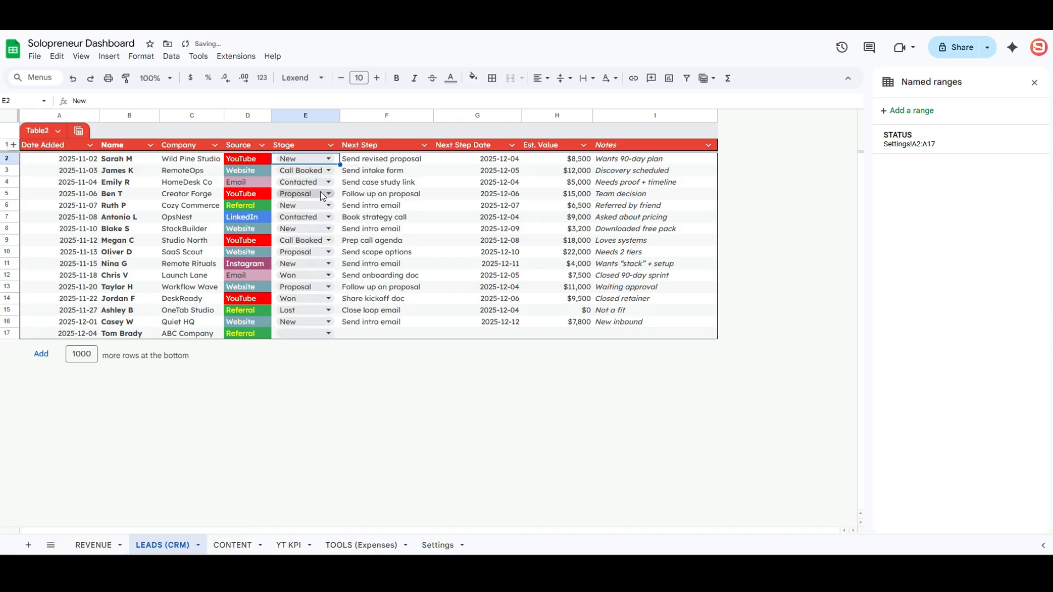
- Set row 10's stage to Call Booked and the last lead's stage to New
click(317, 193)
click(320, 252)
click(317, 285)
click(312, 298)
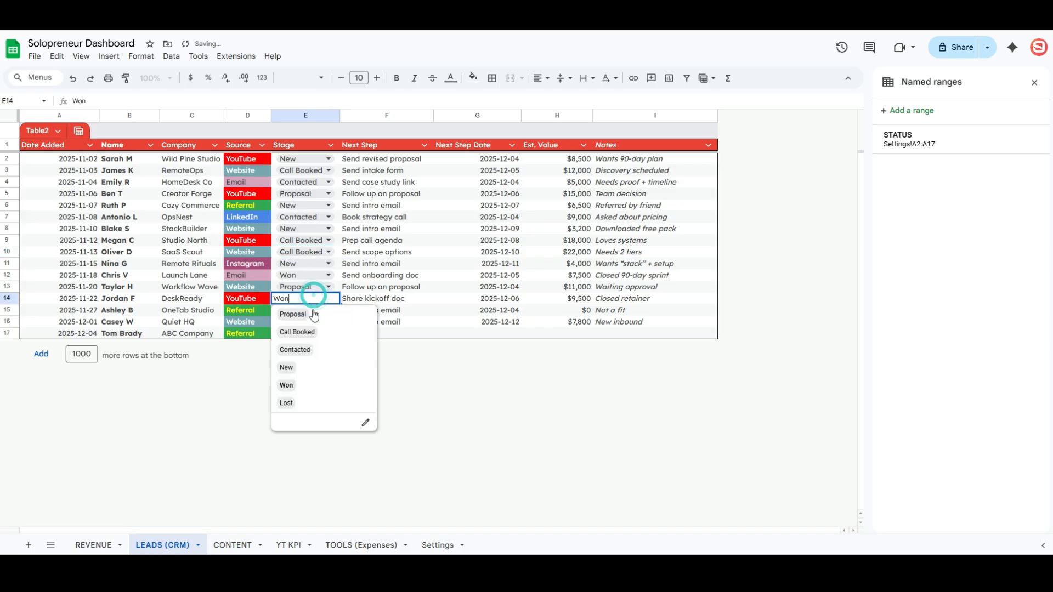
click(313, 332)
click(318, 308)
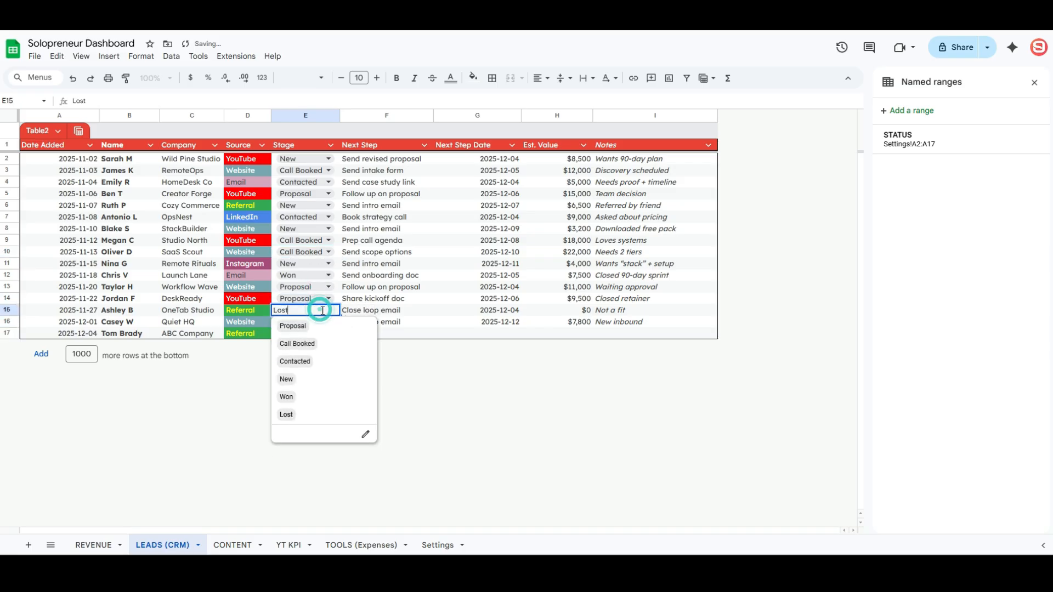
click(390, 318)
click(313, 333)
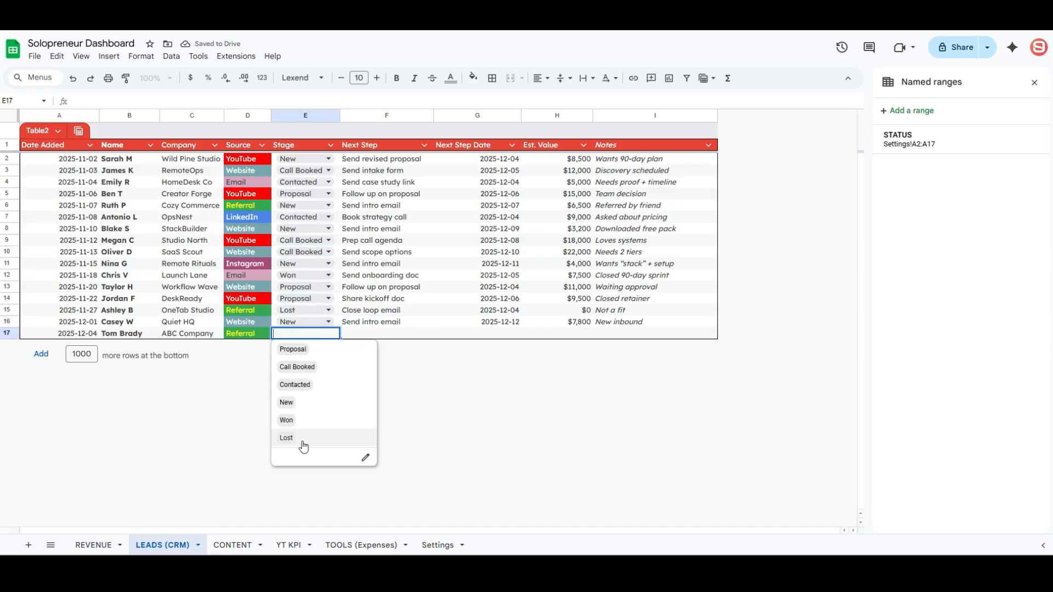
click(296, 402)
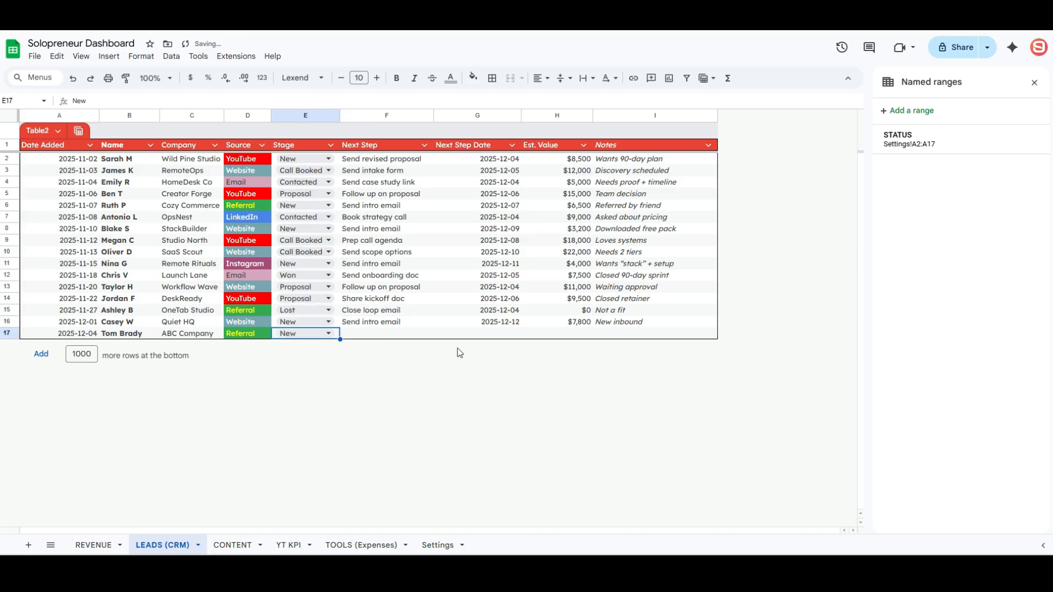
- Start entering 'Sent follow up email' as the last lead's Next Step
click(386, 335)
text(S)
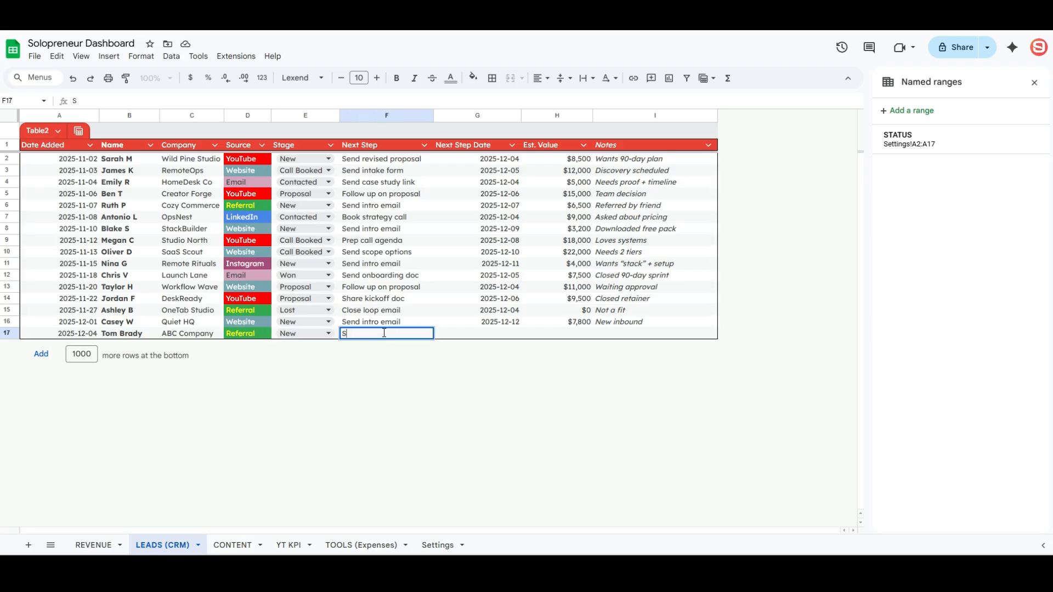
text(ent follow up email)
- Complete the last lead: next step 'Follow up email', today's date, estimated value 250, note 'Has a really cool idea'
key(Tab)
key(ctrl+semicolon)
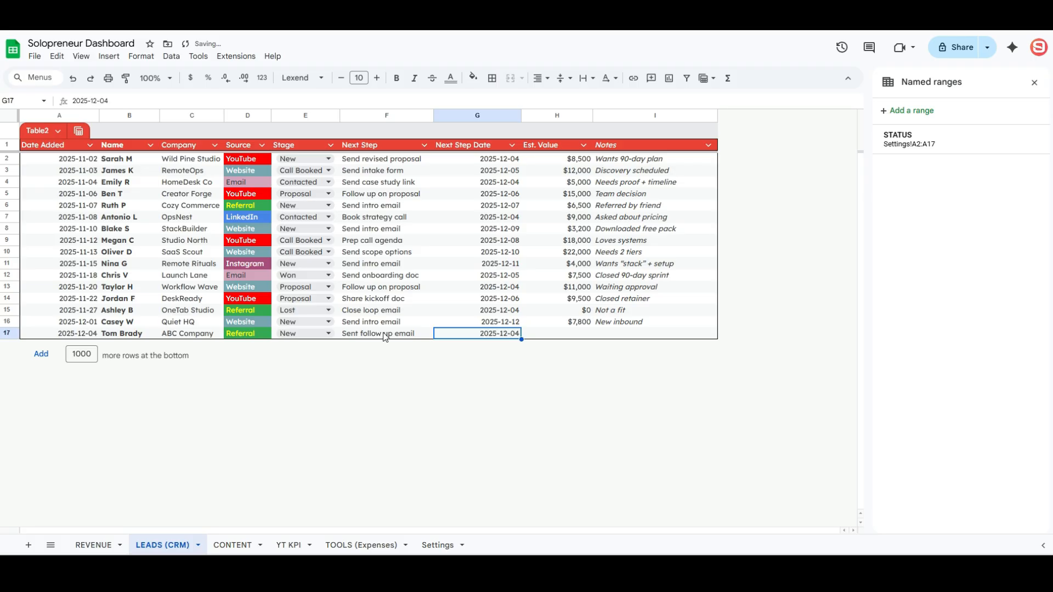
key(Tab)
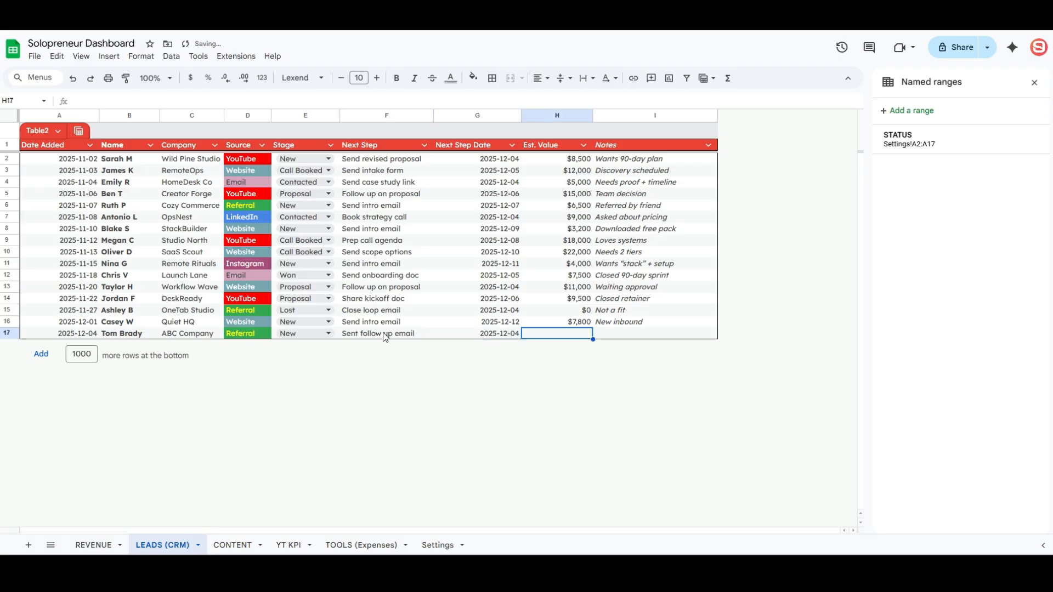
text(25000)
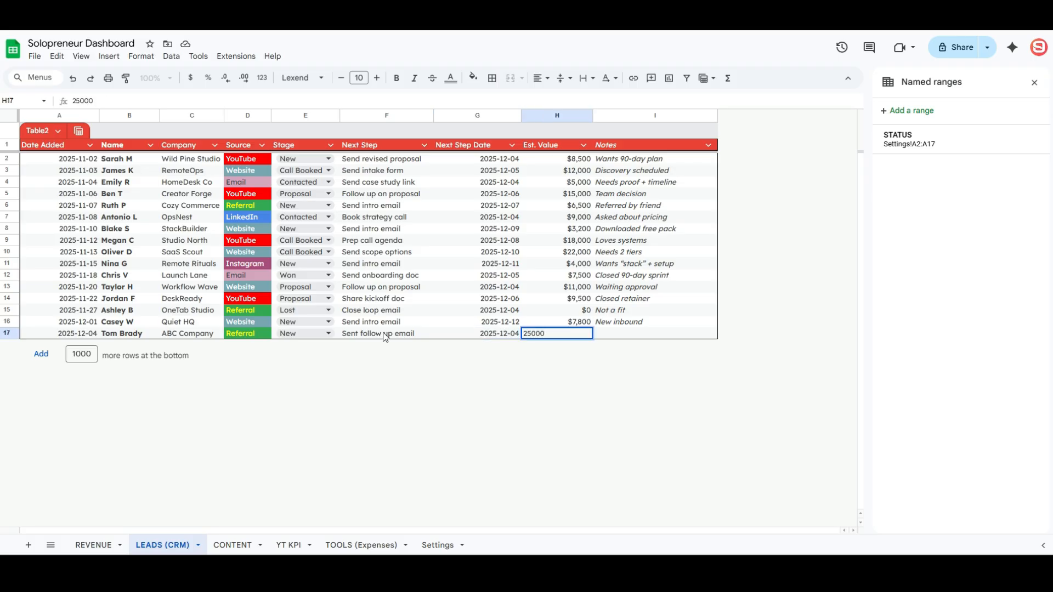
key(Tab)
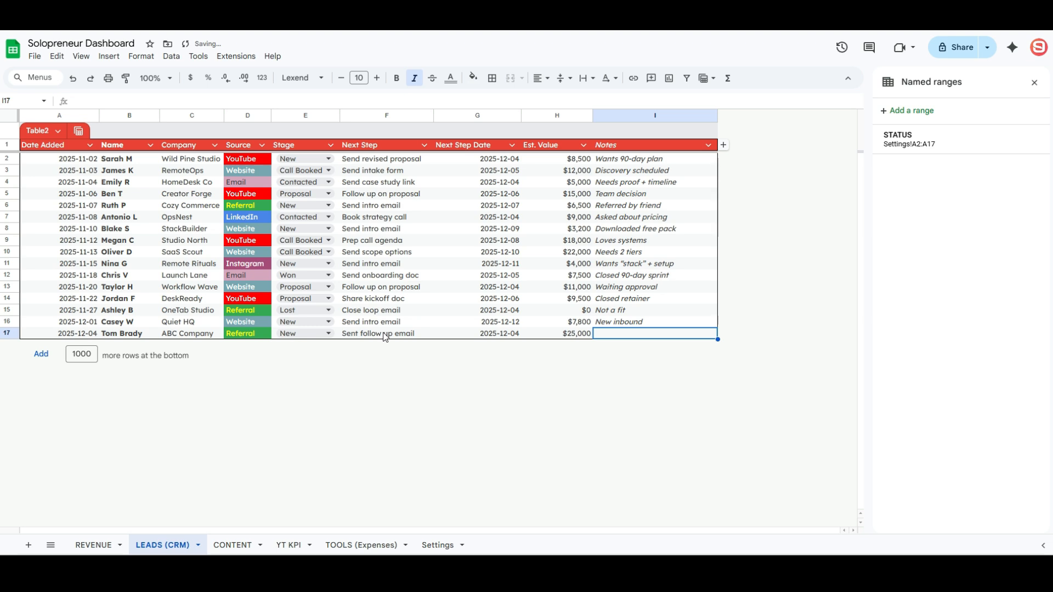
text(Has a really)
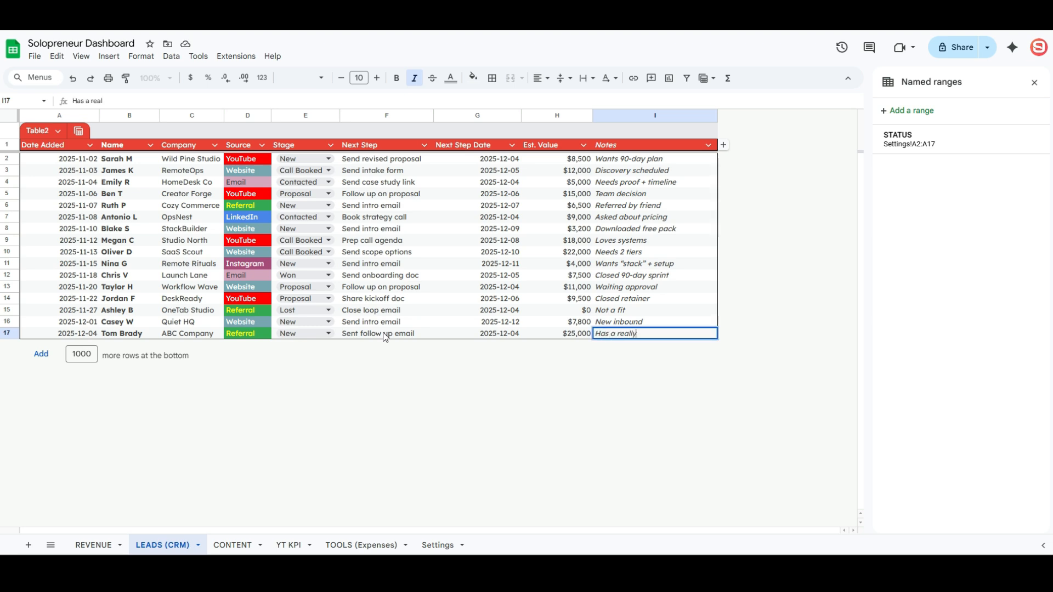
text( cool idea)
click(385, 334)
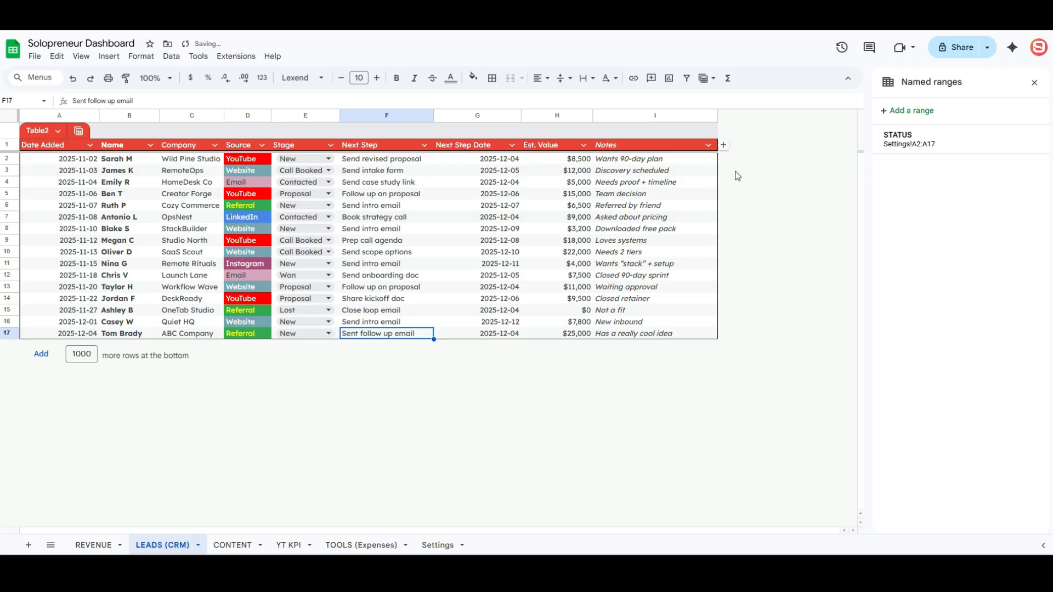
- Close the Named ranges panel and extend the leads table with three empty rows through row 20
click(1034, 83)
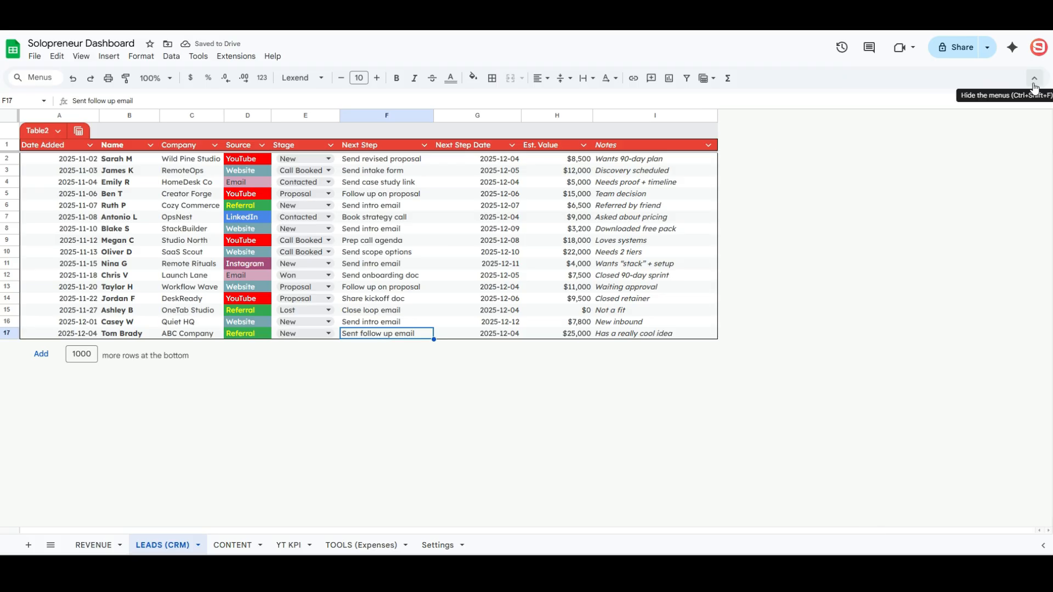
click(14, 334)
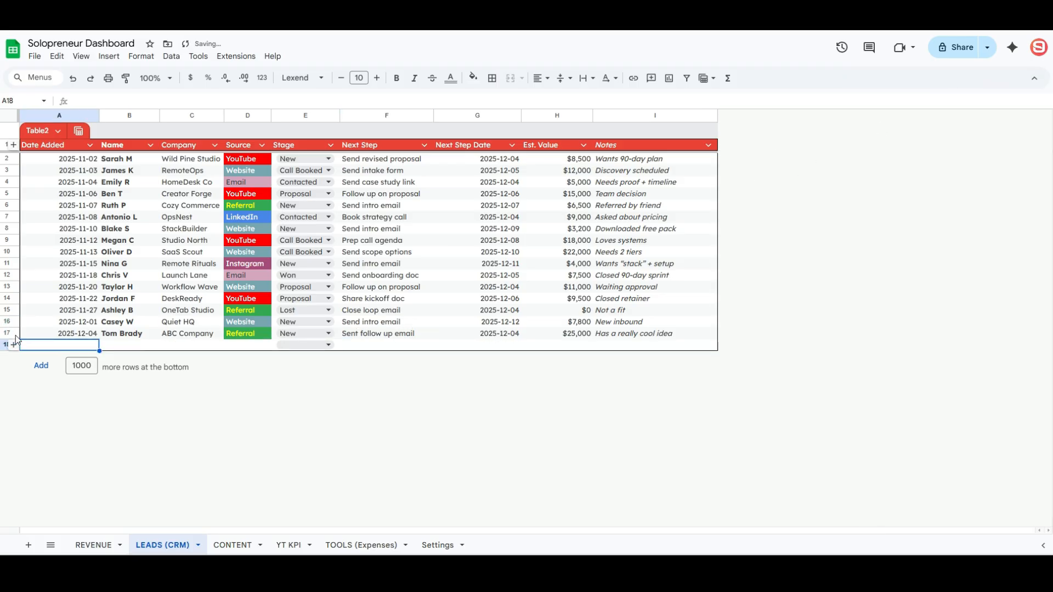
click(14, 345)
click(14, 356)
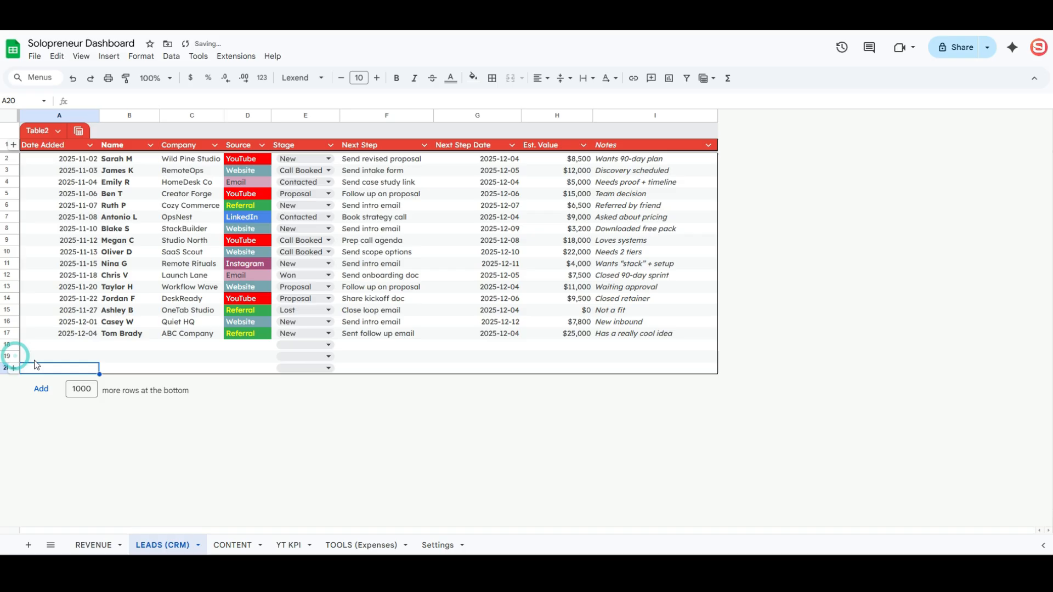
click(197, 345)
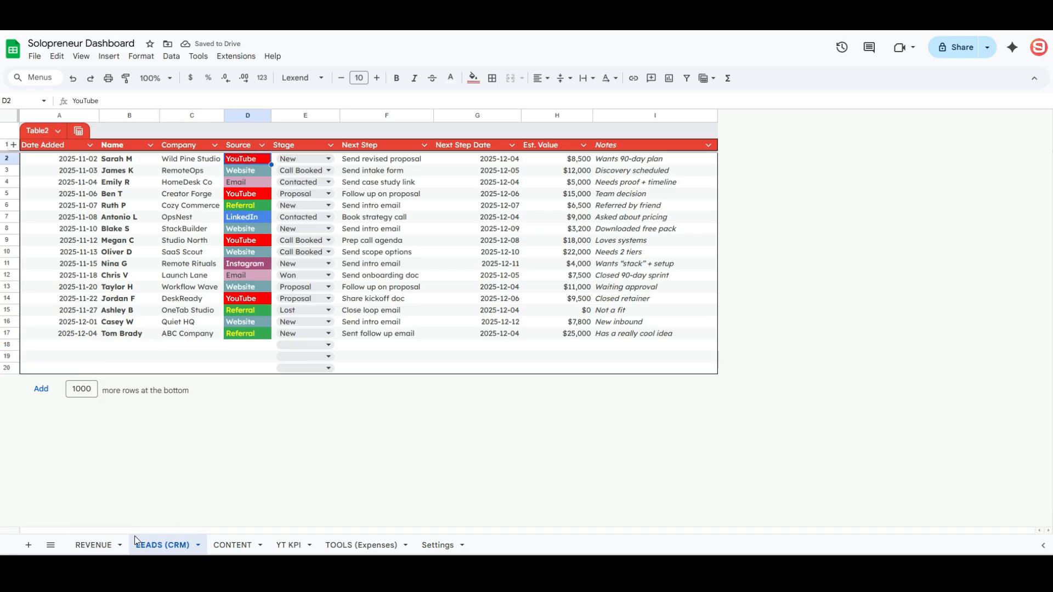
- After checking REVENUE's Channel values, select the LEADS (CRM) Source values D2:D17 and go to Settings
click(94, 544)
drag(267, 162, 266, 300)
click(162, 544)
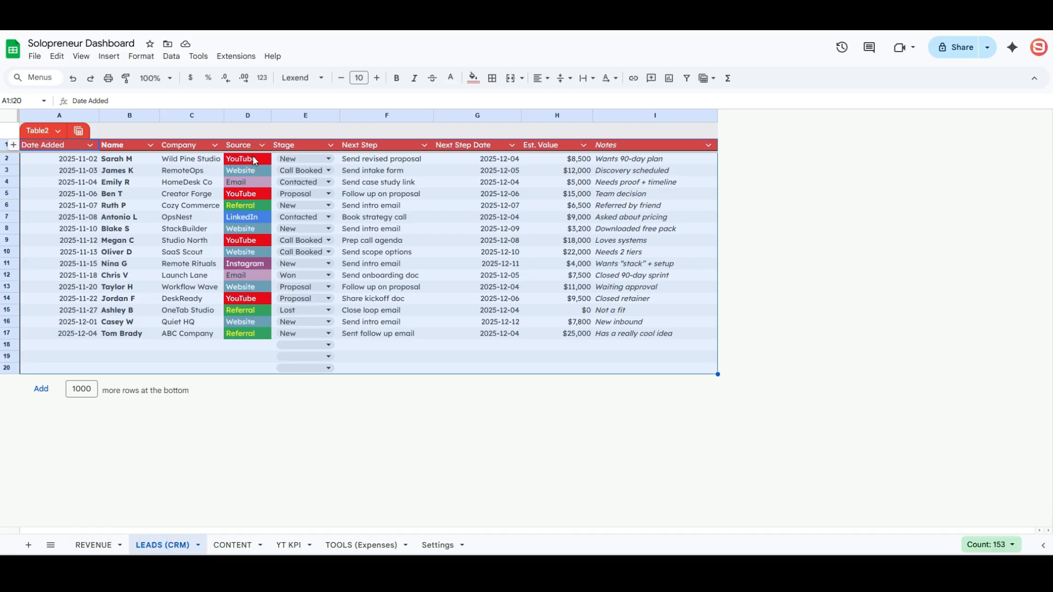
drag(250, 159, 250, 335)
key(ctrl+c)
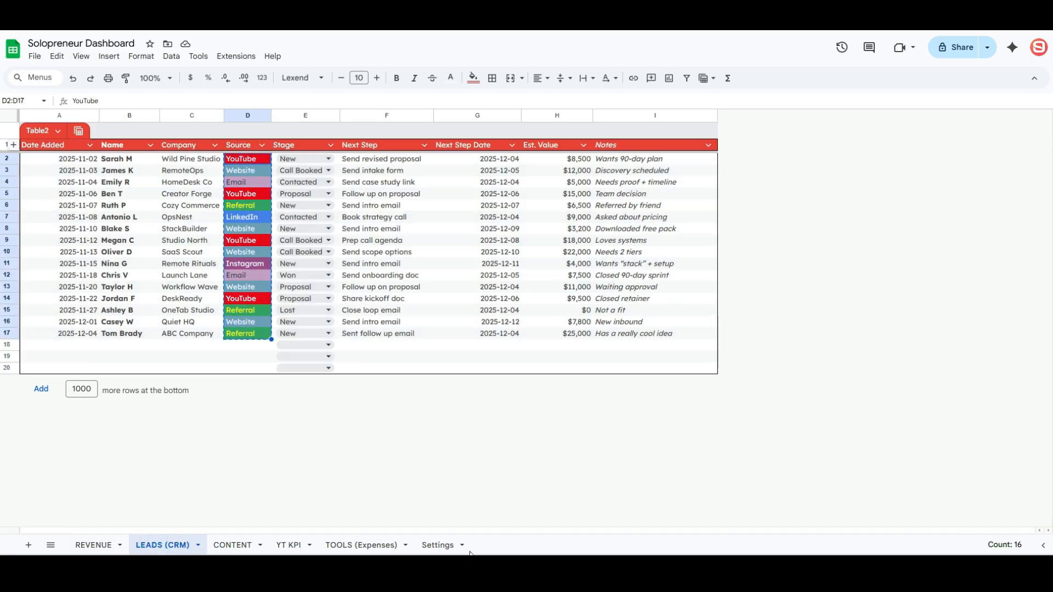
click(438, 545)
- Paste the lead sources into Settings B2 and enter =UNIQUE(B:B) in C2
click(117, 141)
key(ctrl+v)
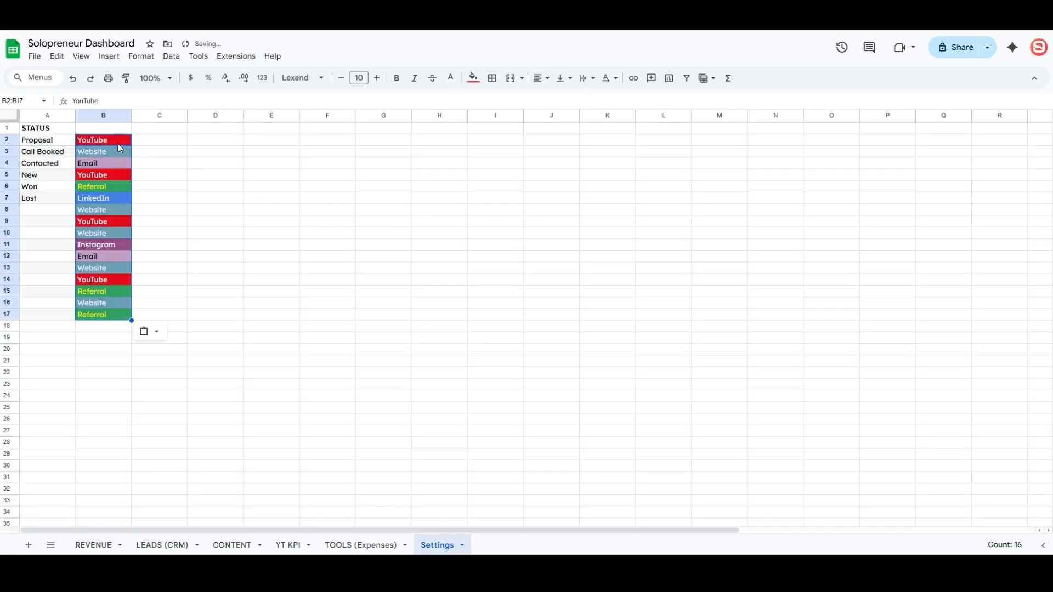
click(158, 143)
text(=UNIQUE()
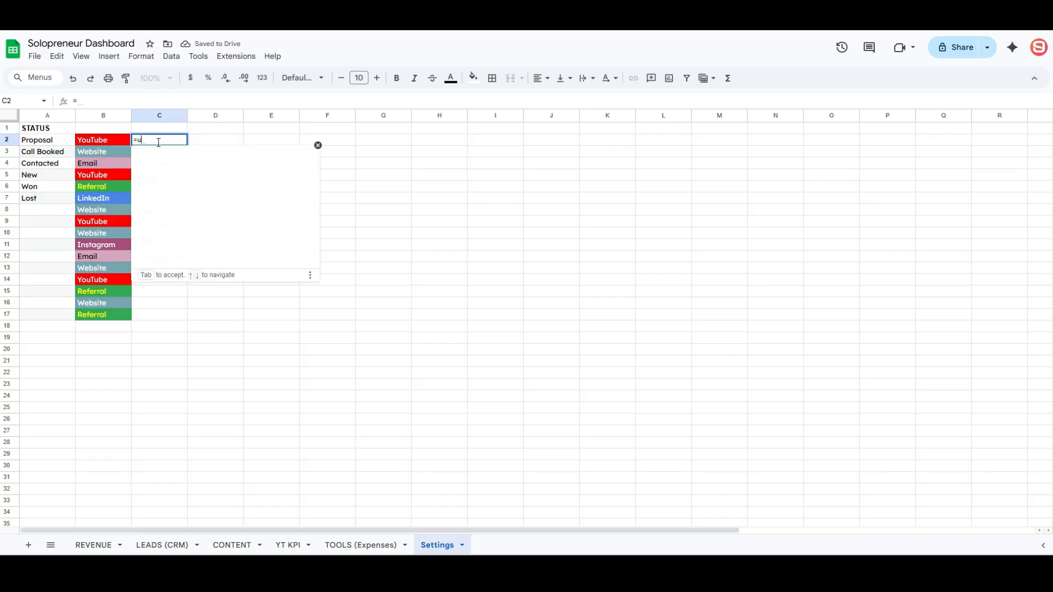
click(90, 114)
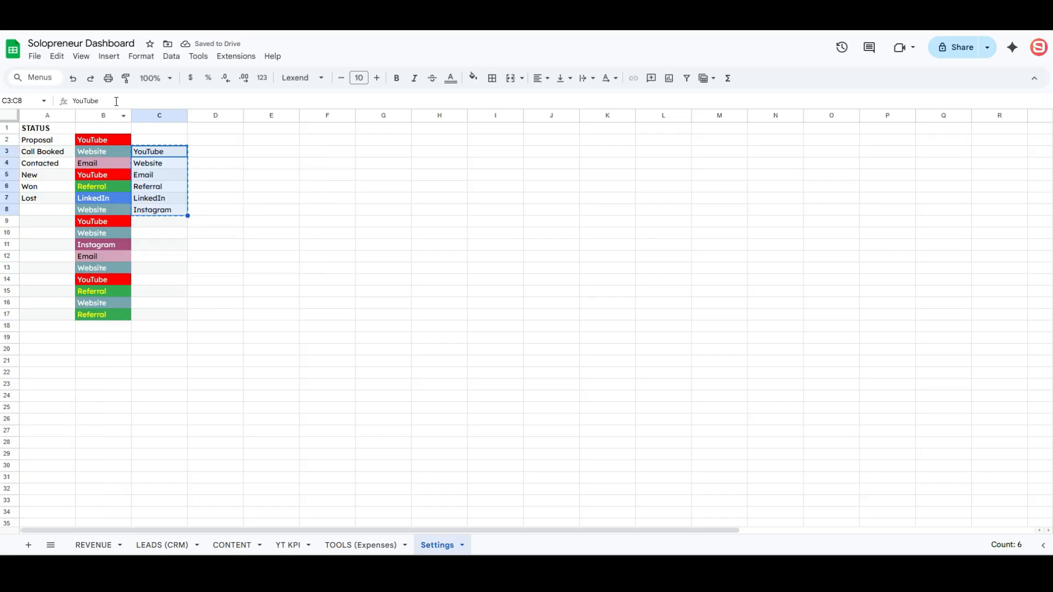
- Paste only the unique source values into B2:B7, then clear leftovers in B8:B17 and helper column C
drag(105, 116, 146, 115)
right_click(147, 116)
click(106, 142)
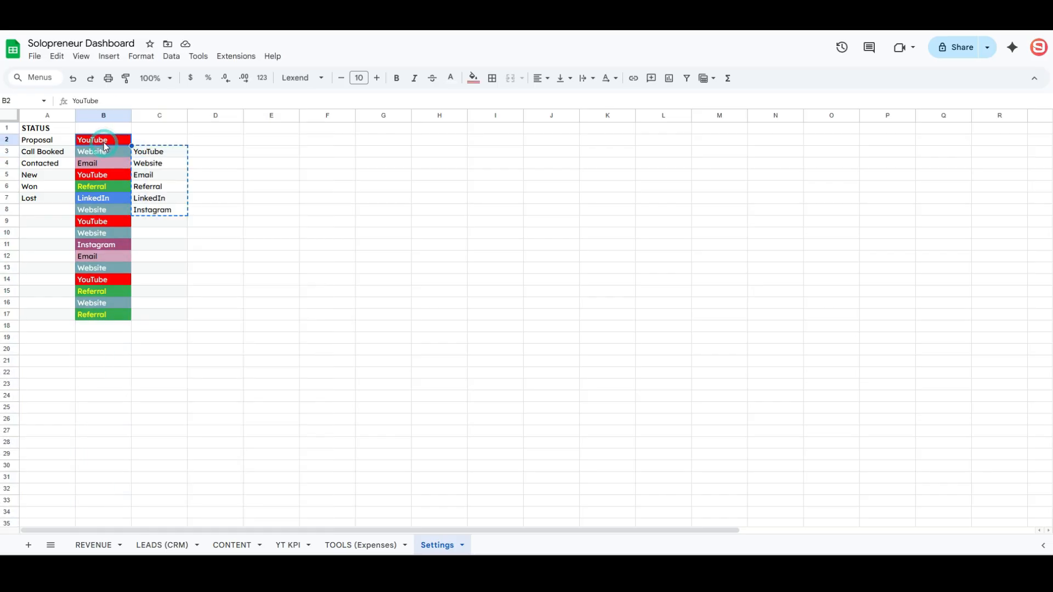
right_click(103, 140)
mouse_move(153, 186)
click(311, 187)
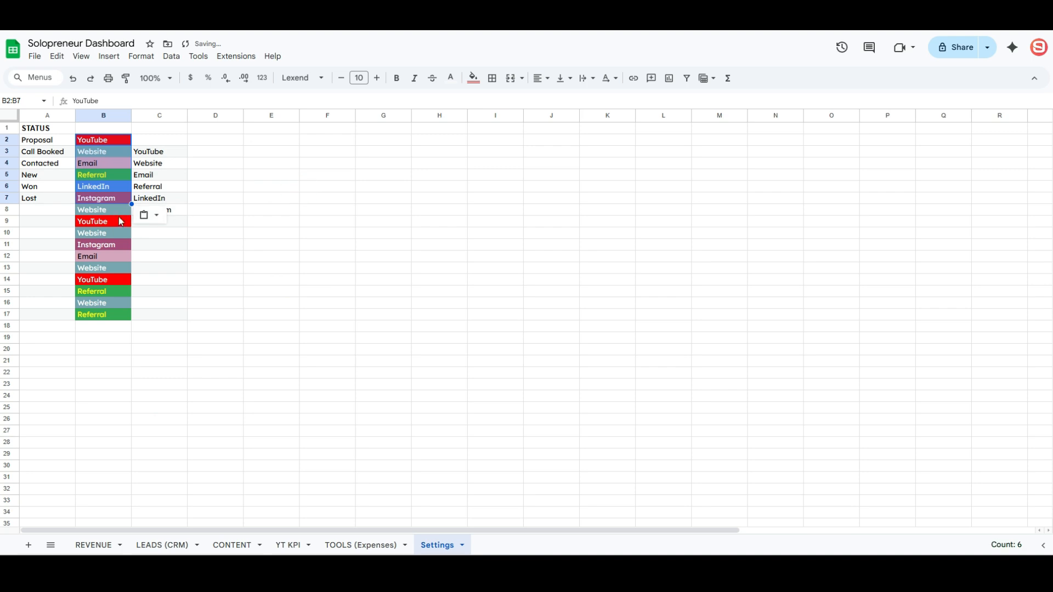
drag(104, 213, 225, 383)
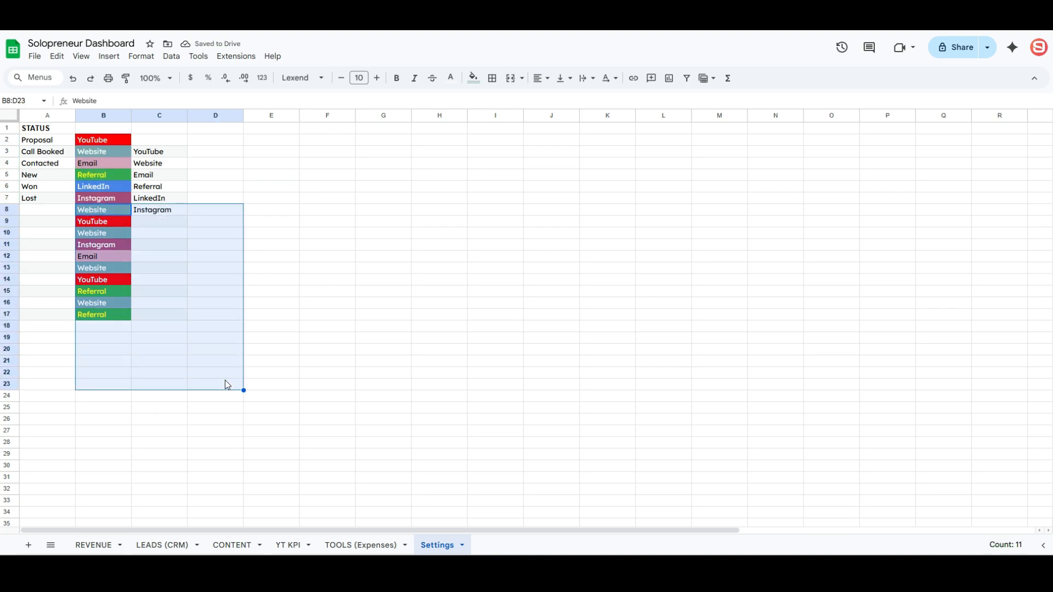
key(Delete)
drag(166, 147, 167, 245)
key(Delete)
click(233, 222)
- Add a SOURCE heading in B1, name B2:B17 'SOURCE', and select LEADS (CRM) Source cells D2:D20
click(100, 130)
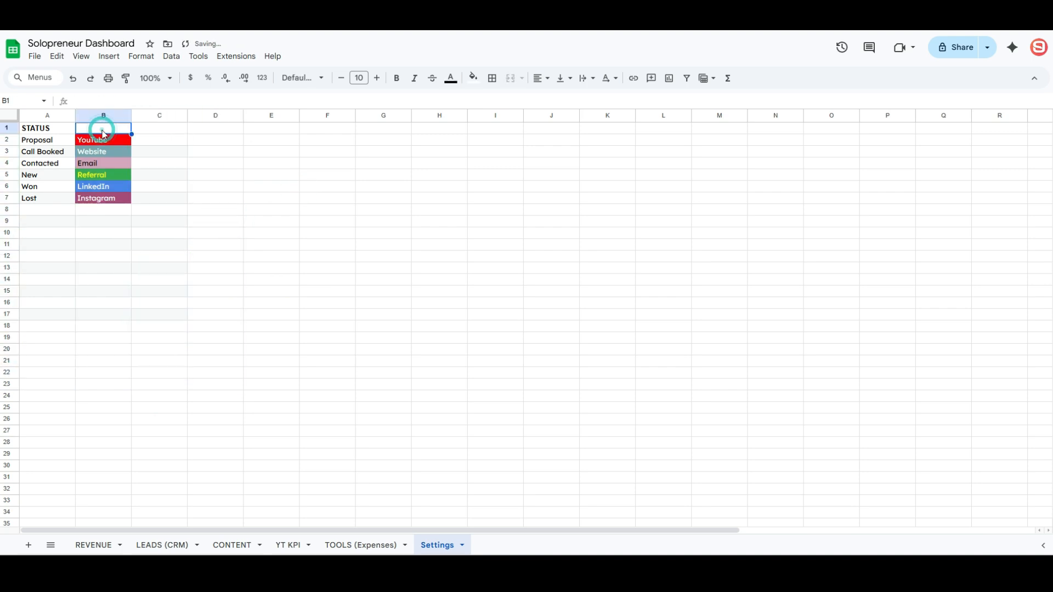
text(SOURC)
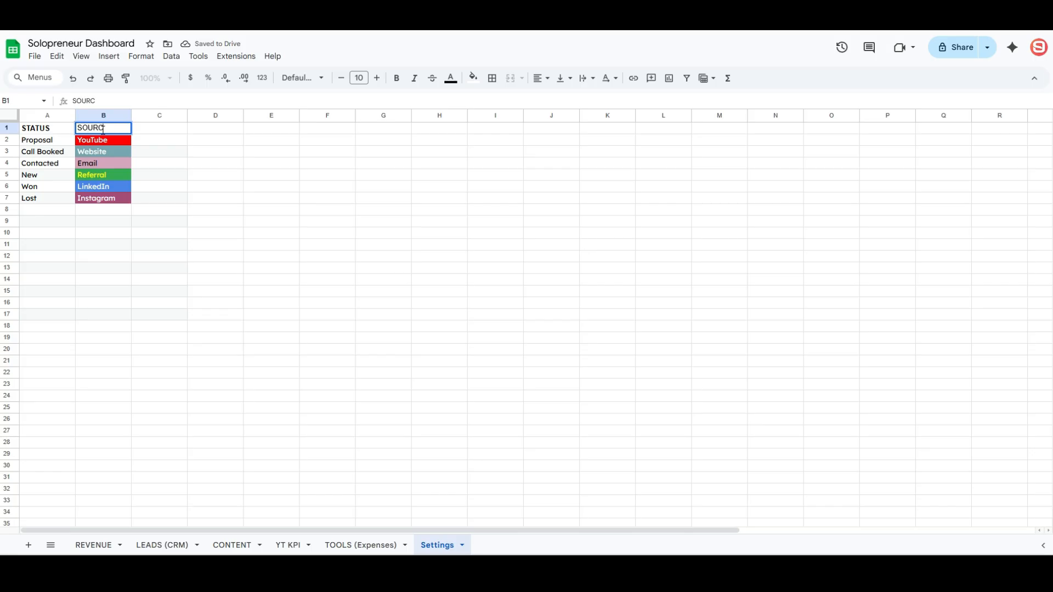
text(E)
key(Tab)
drag(106, 141, 97, 318)
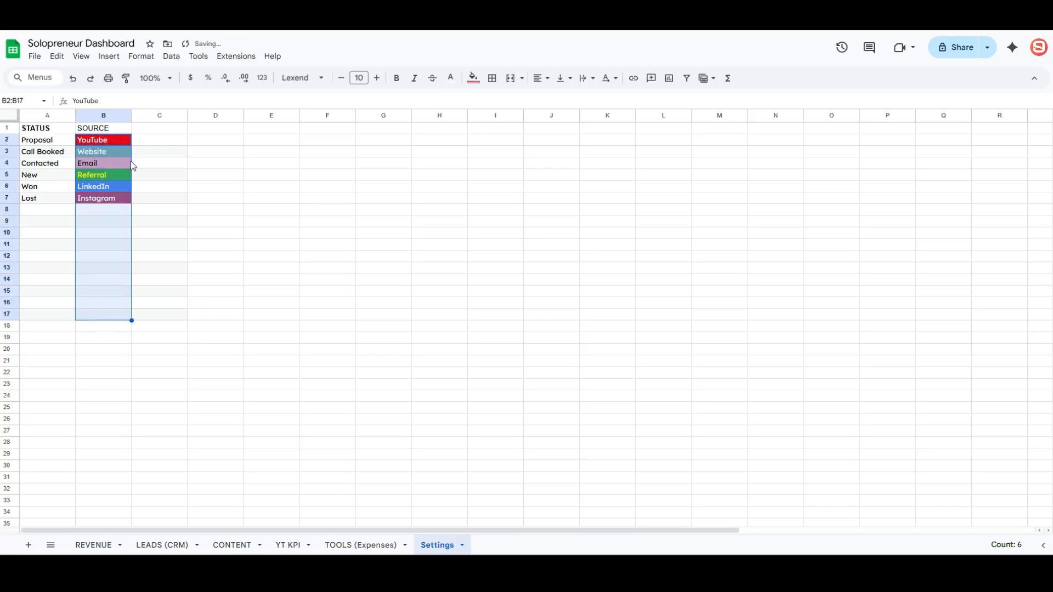
click(171, 56)
click(200, 218)
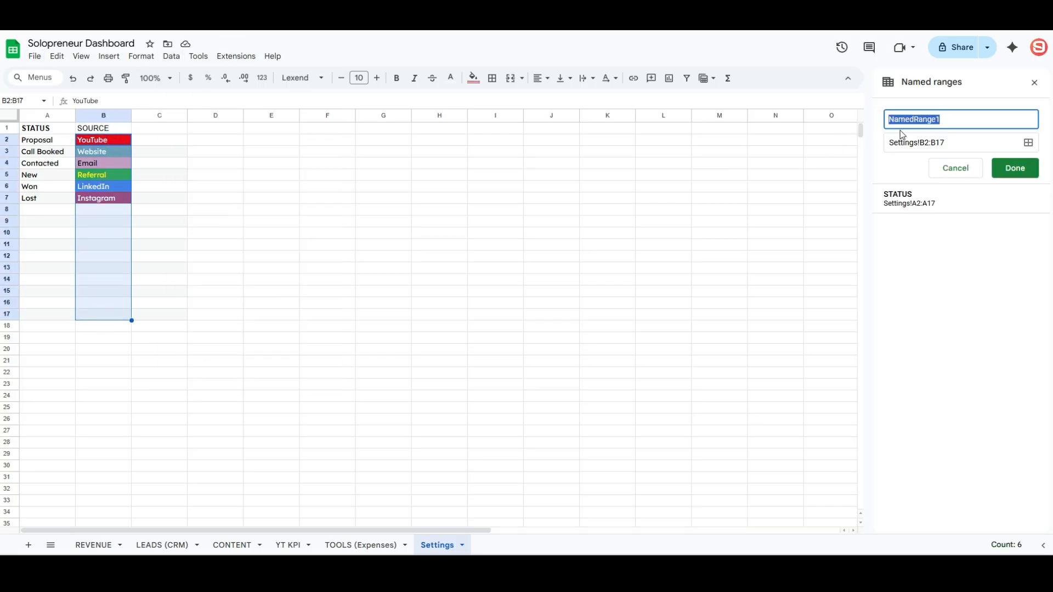
text(SOURCE)
key(Return)
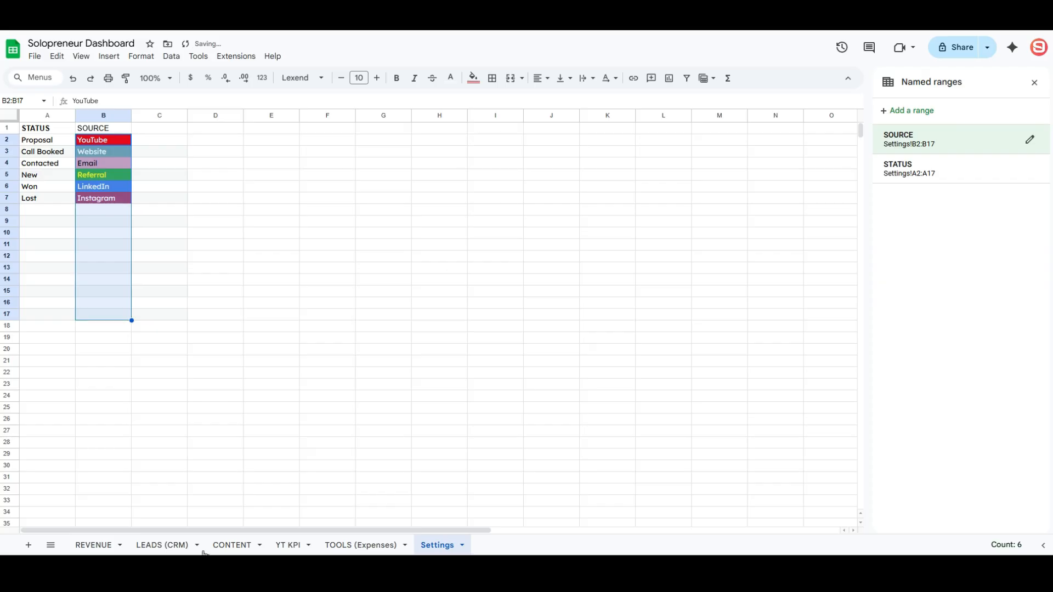
click(163, 545)
drag(238, 163, 242, 371)
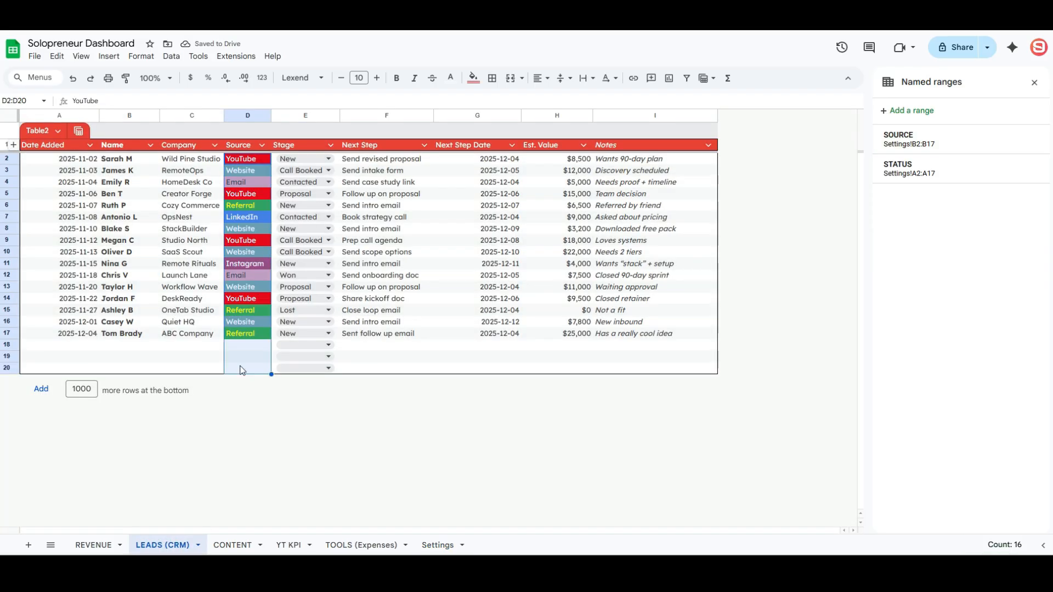
- Add a Data validation dropdown from the range SOURCE to D2:D20 with multiple selections allowed
click(171, 56)
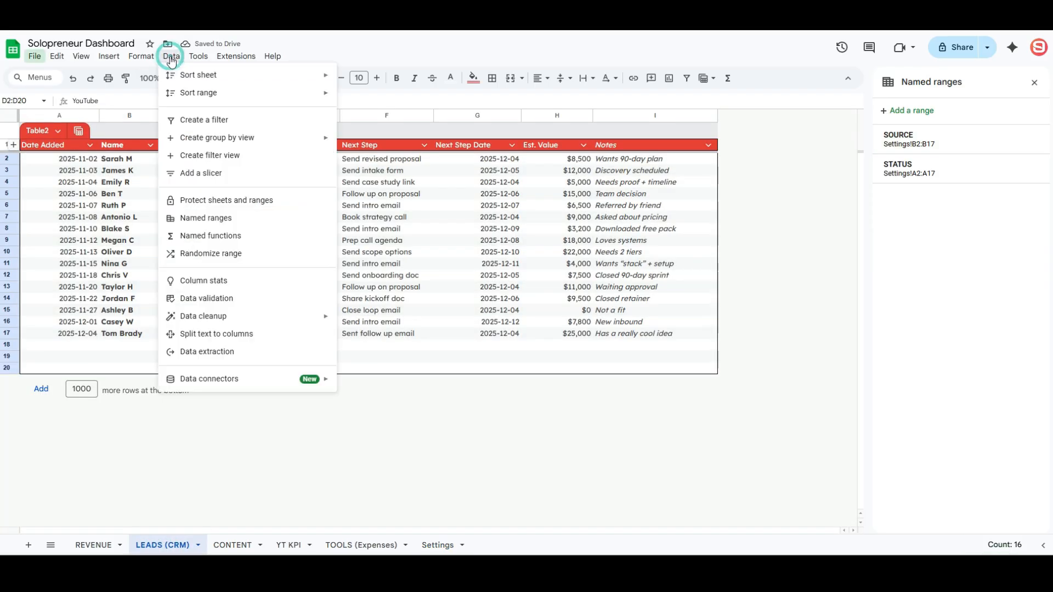
click(220, 298)
click(987, 118)
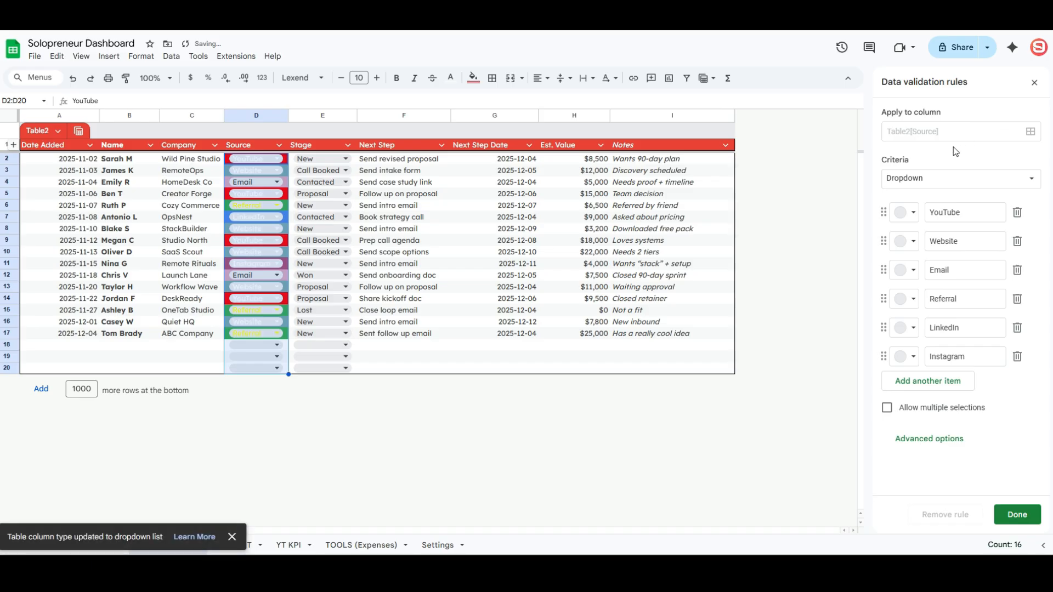
click(957, 179)
click(957, 196)
click(935, 210)
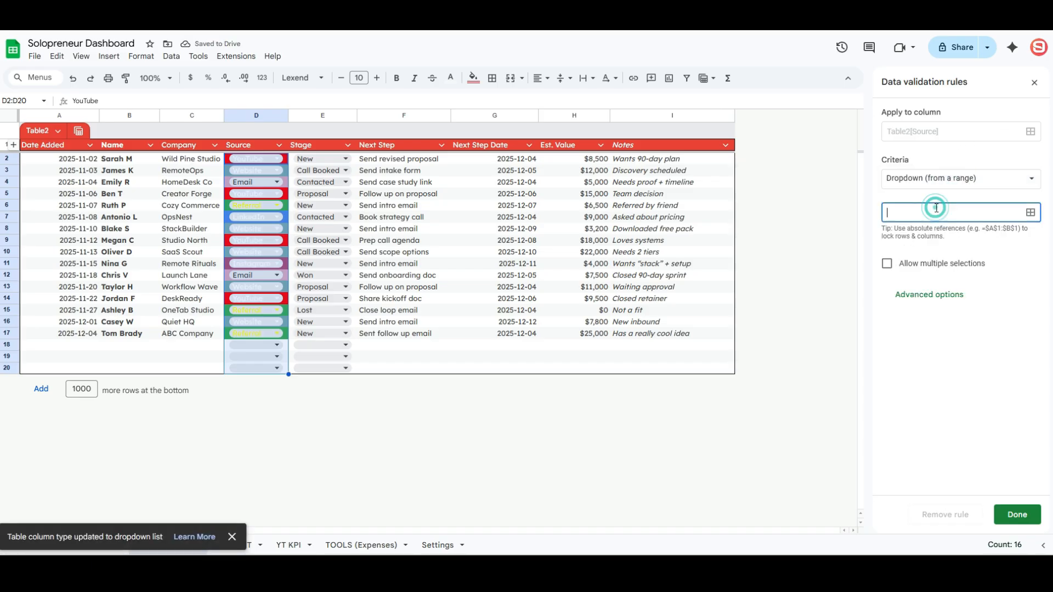
text(SOURCE)
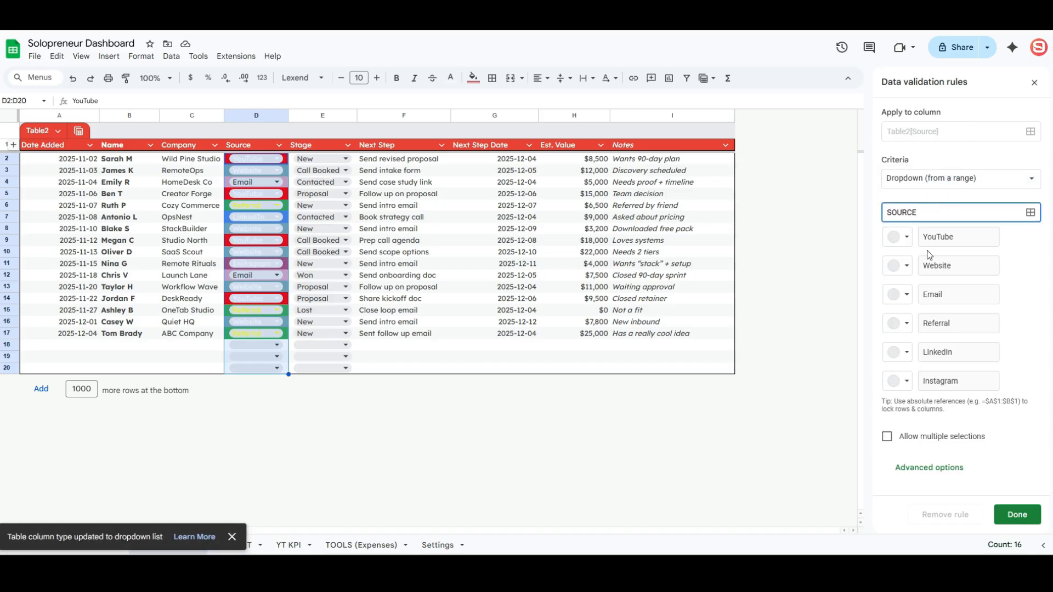
click(887, 436)
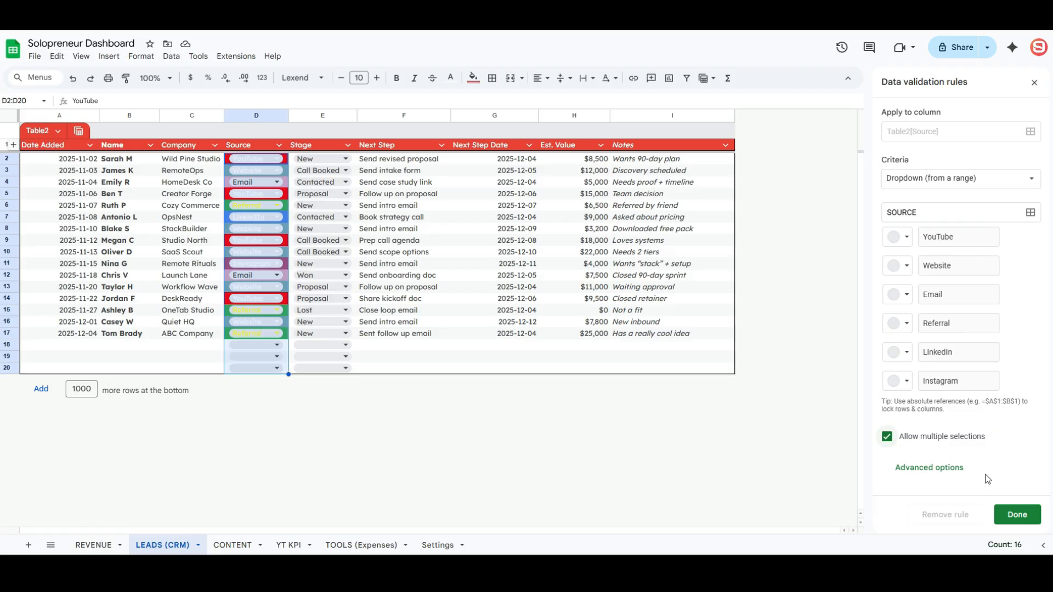
click(1016, 515)
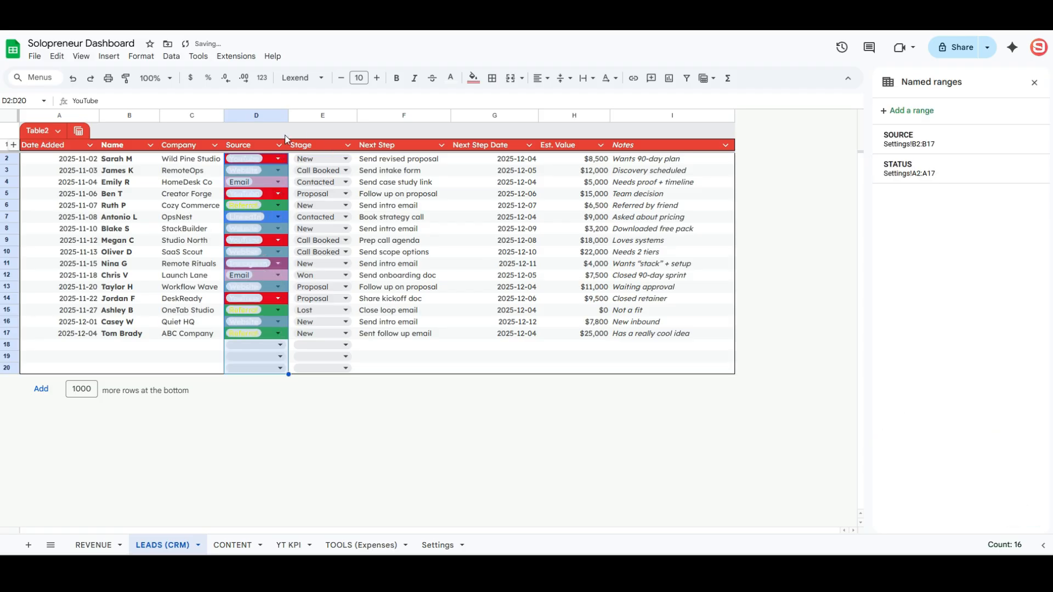
- Widen column D to fit the chips, testing and undoing a Website choice in D2
drag(288, 115, 314, 116)
click(304, 158)
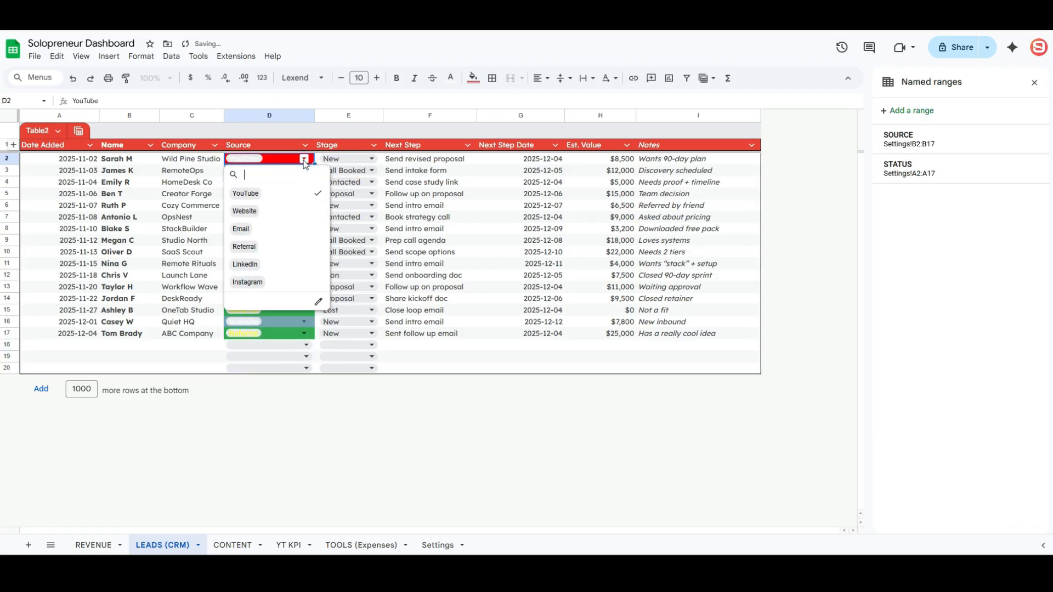
click(291, 212)
click(371, 170)
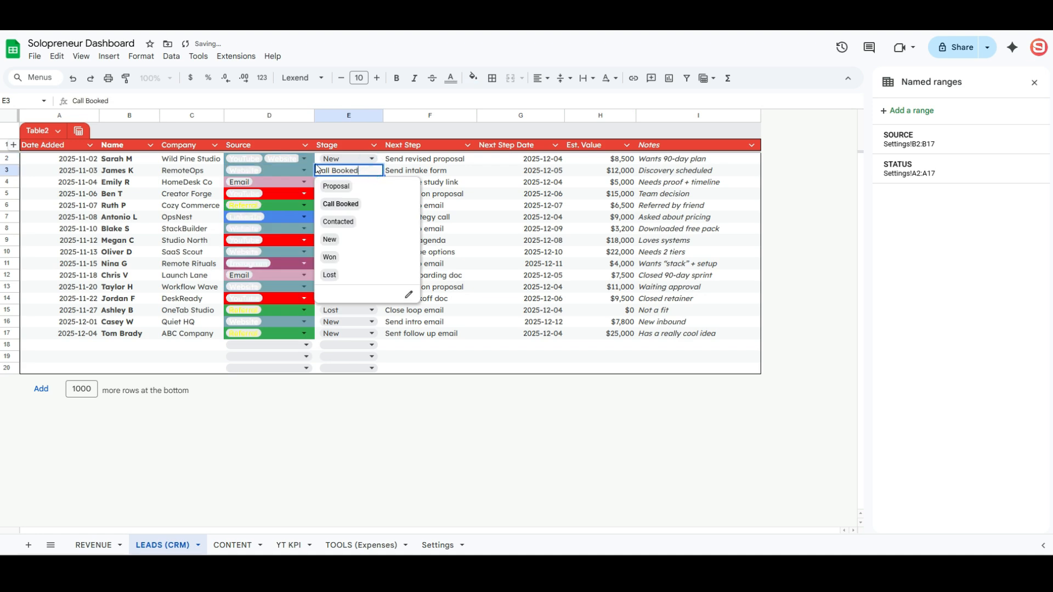
click(299, 184)
key(ctrl+z)
key(ctrl+z)
click(283, 160)
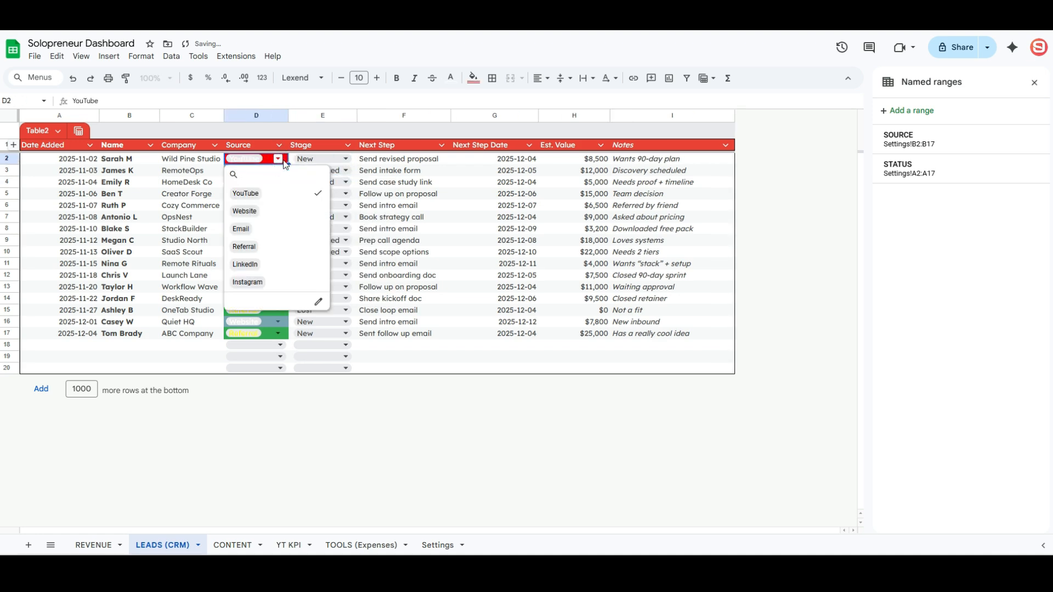
click(1034, 82)
drag(288, 116, 313, 115)
click(277, 335)
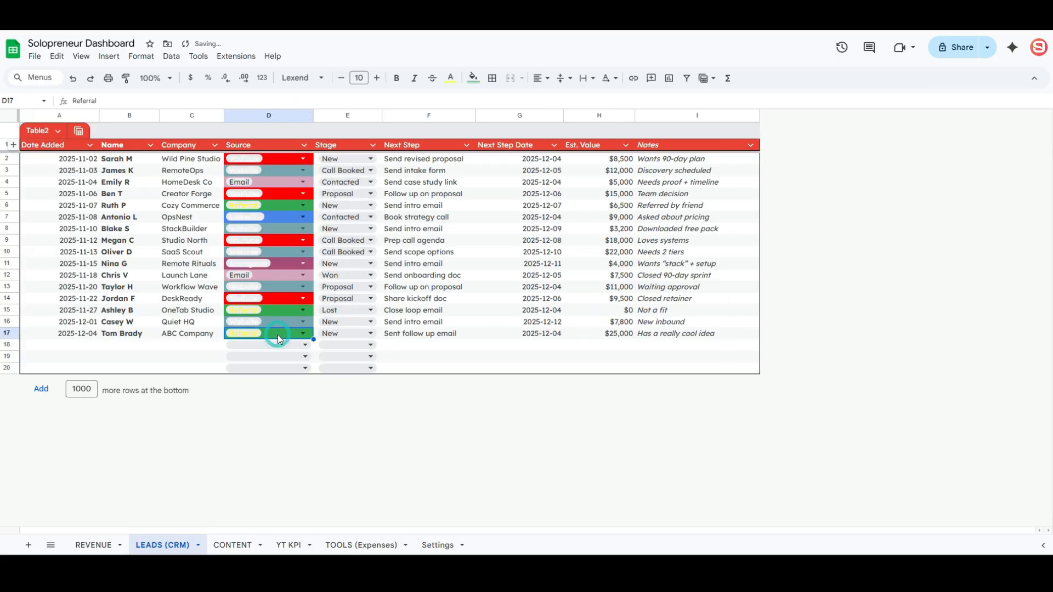
drag(274, 159, 277, 371)
- Clear formatting from the Source cells and reopen their dropdown validation rule
click(141, 56)
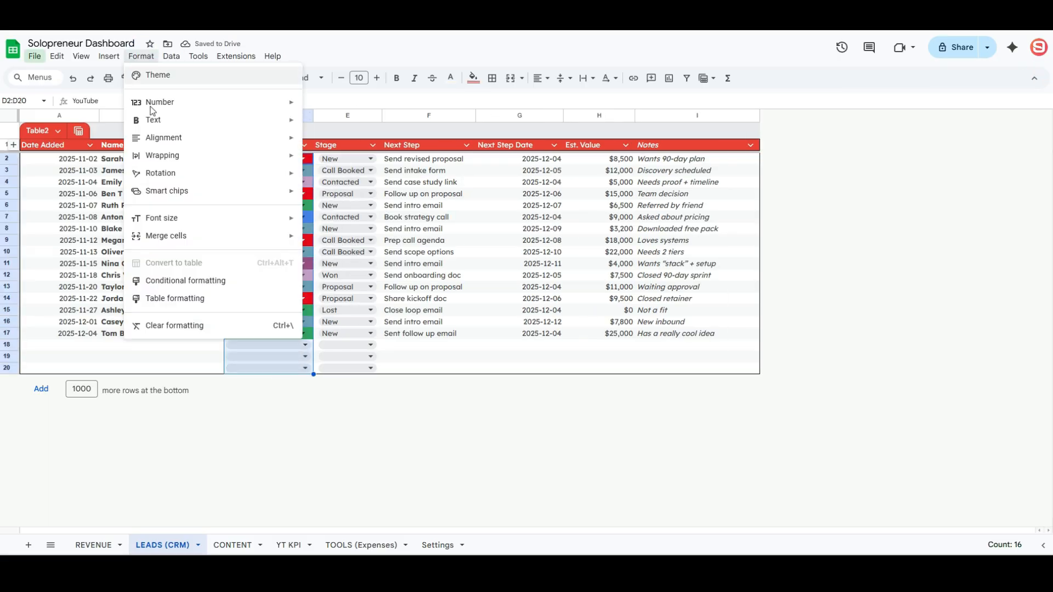
click(199, 328)
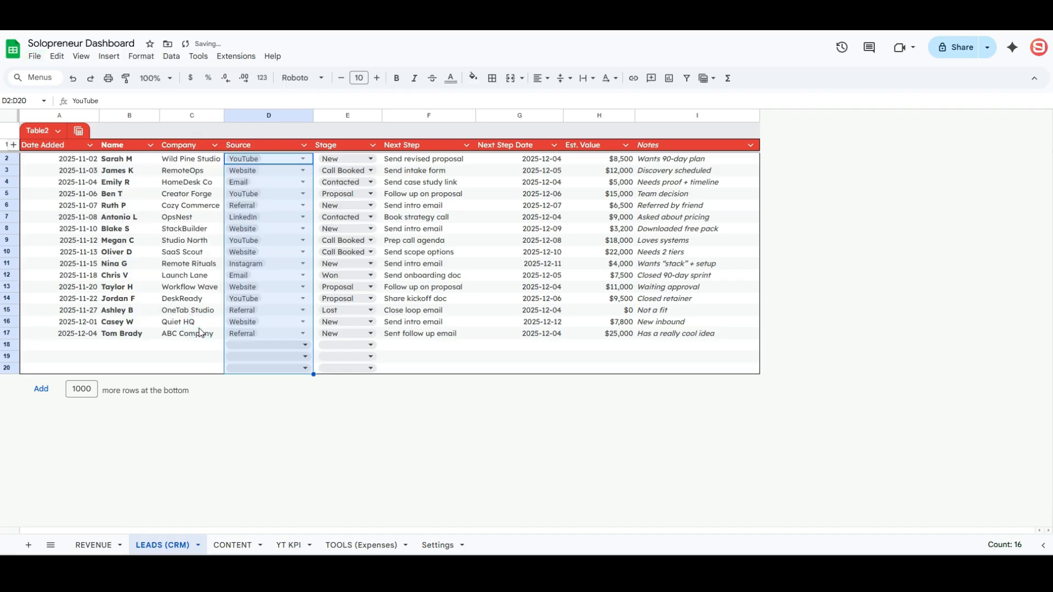
click(272, 163)
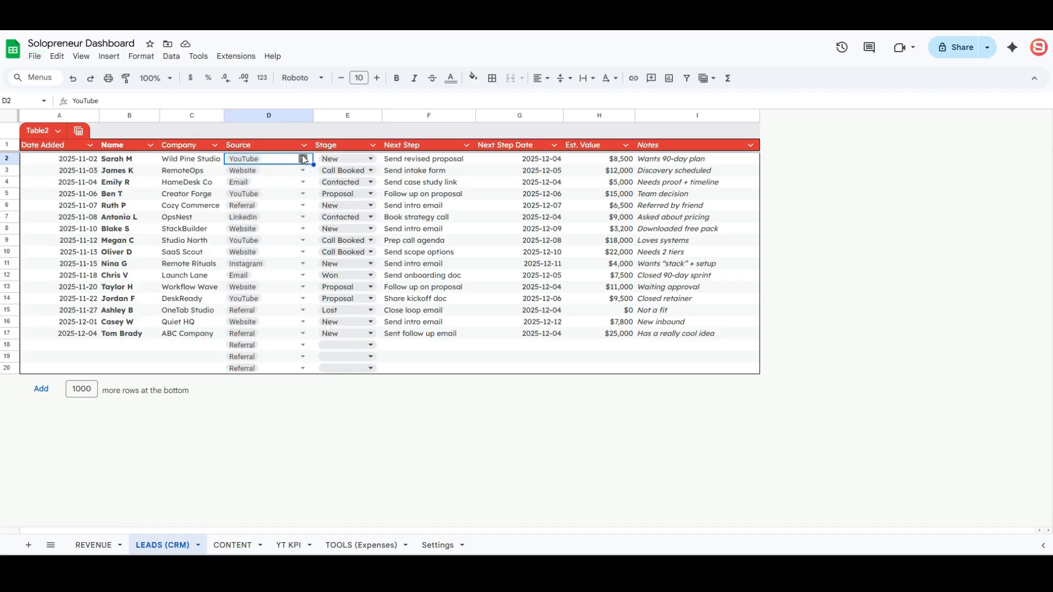
click(303, 159)
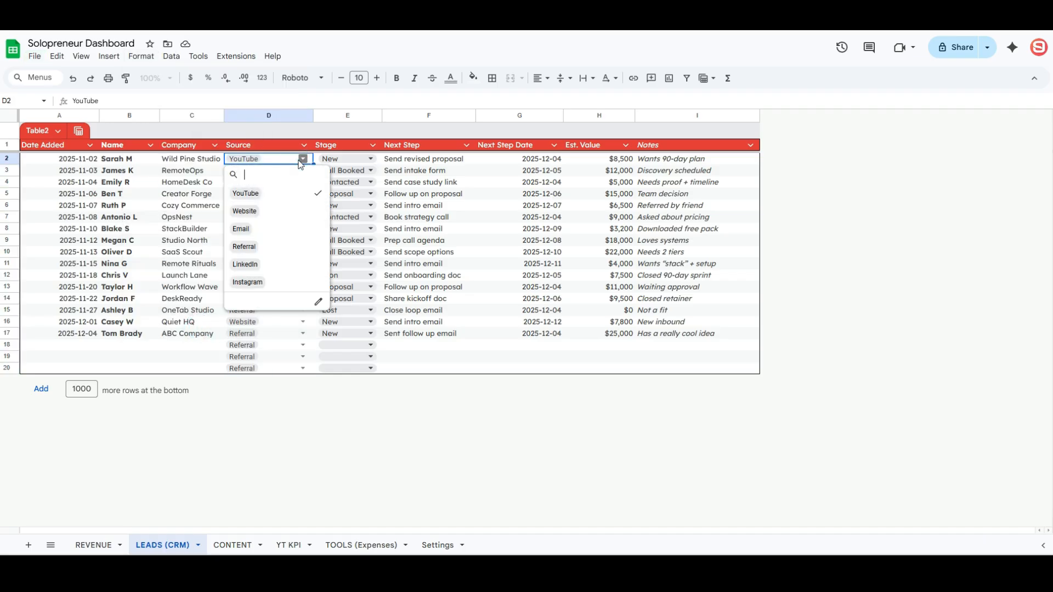
click(319, 302)
click(304, 159)
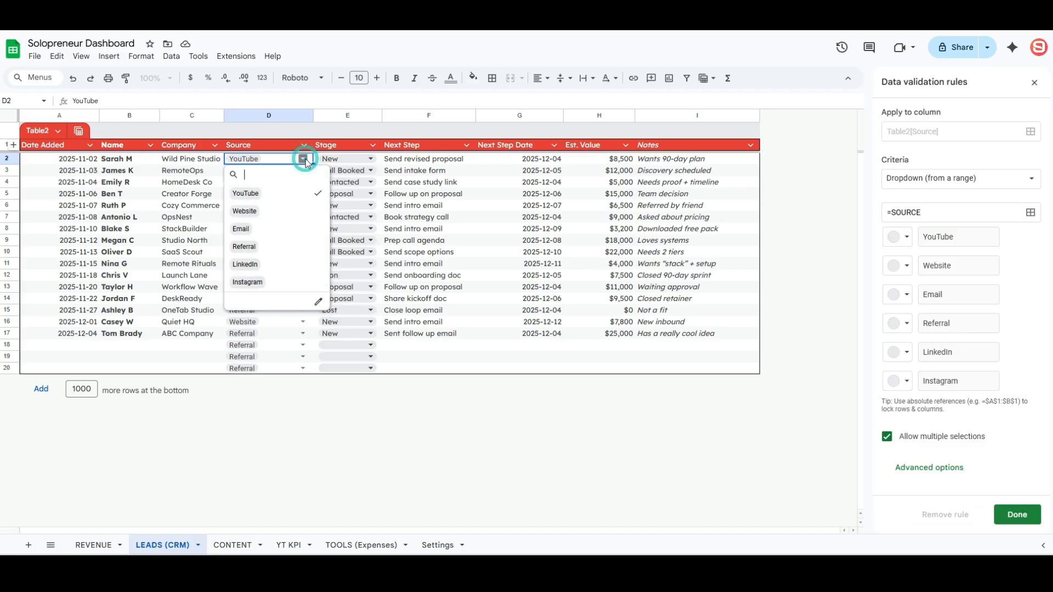
click(171, 56)
click(232, 299)
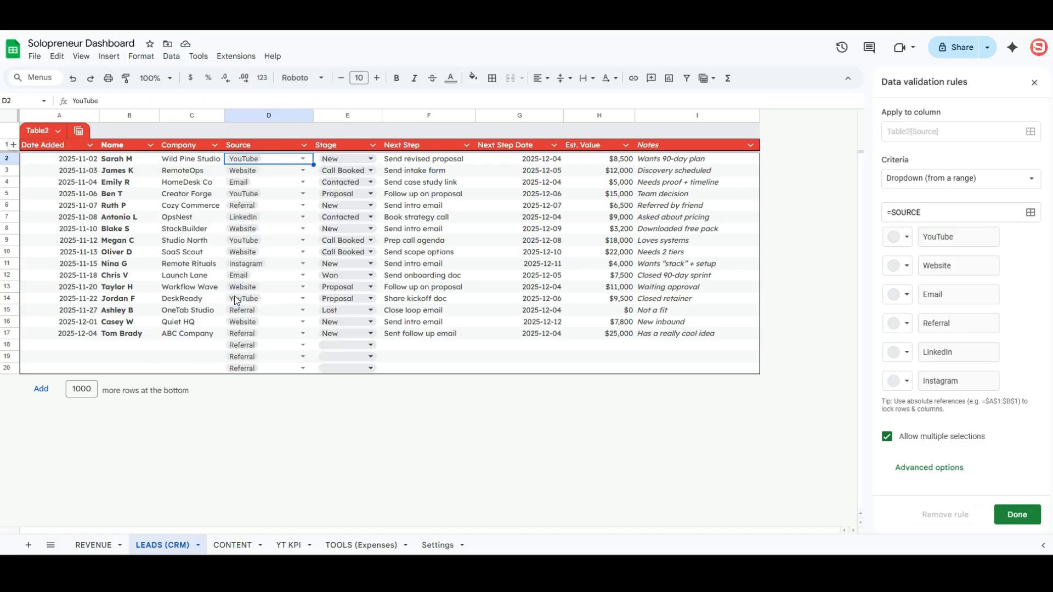
click(317, 304)
- Colour the Source chips: YouTube red, Website purple, and distinct colours for Email, Referral, LinkedIn, Instagram
click(905, 238)
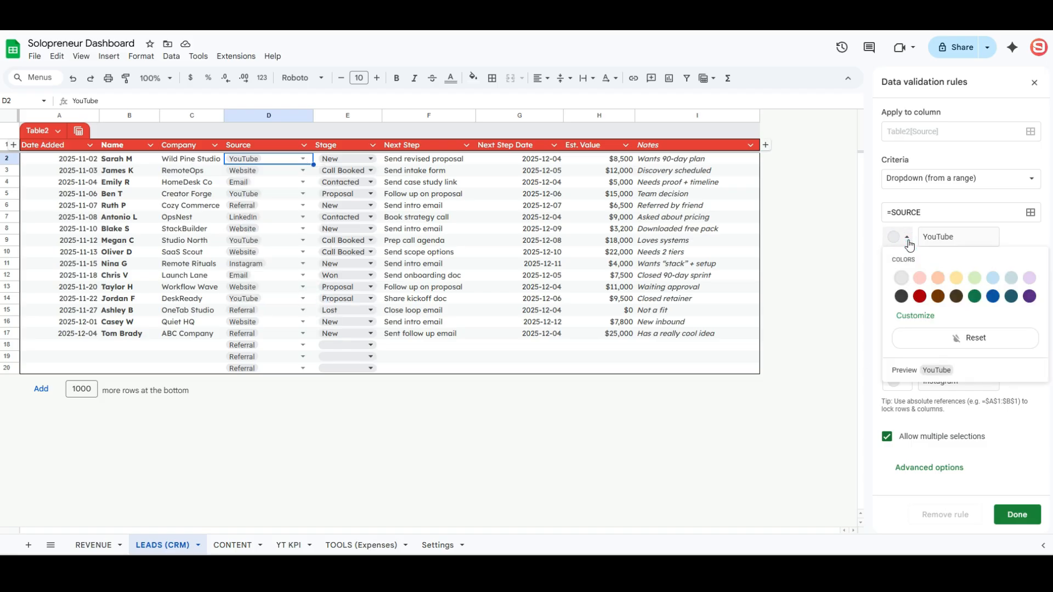
click(921, 296)
click(908, 267)
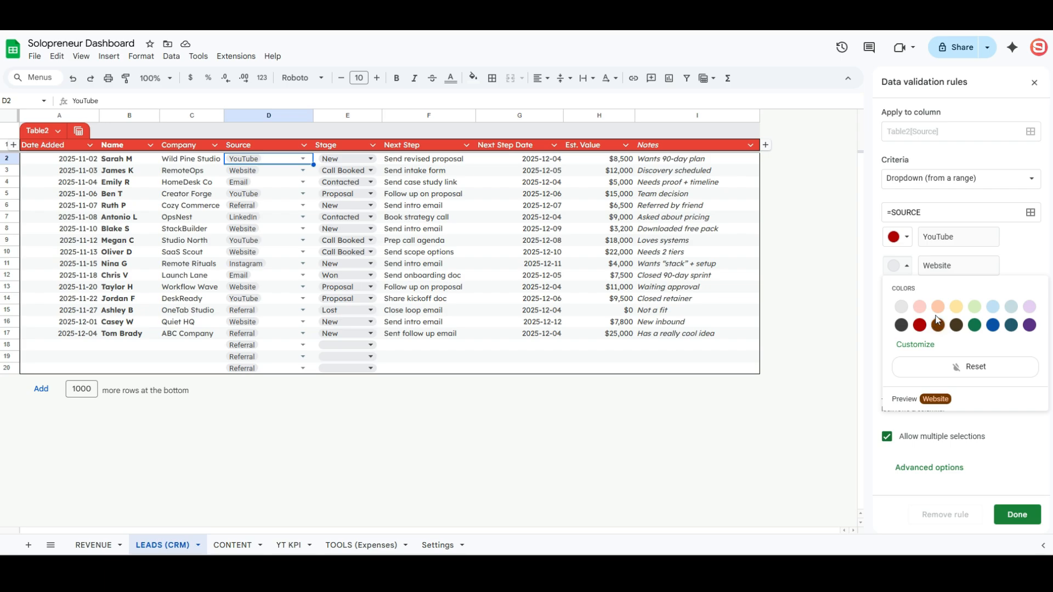
click(1030, 325)
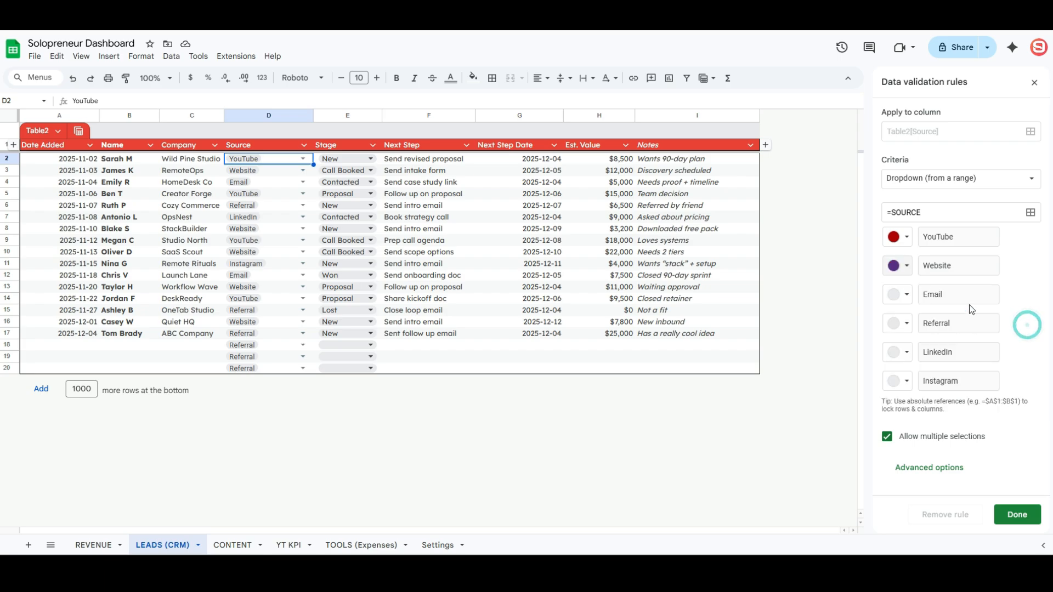
click(907, 295)
click(976, 353)
click(906, 323)
click(924, 401)
click(839, 174)
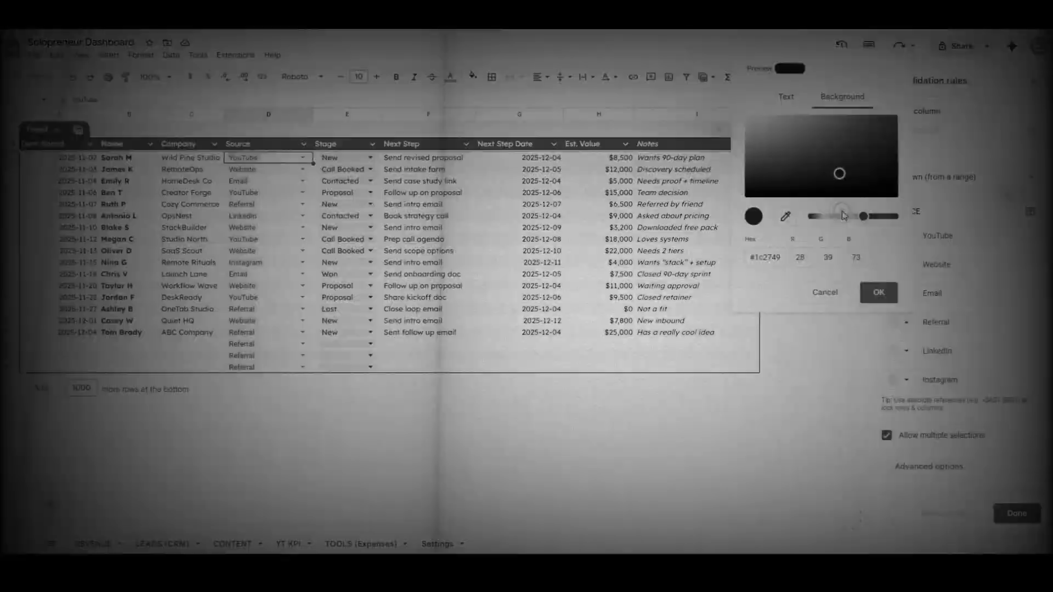
click(878, 293)
click(907, 351)
click(1012, 411)
click(904, 380)
click(968, 482)
click(863, 220)
click(878, 350)
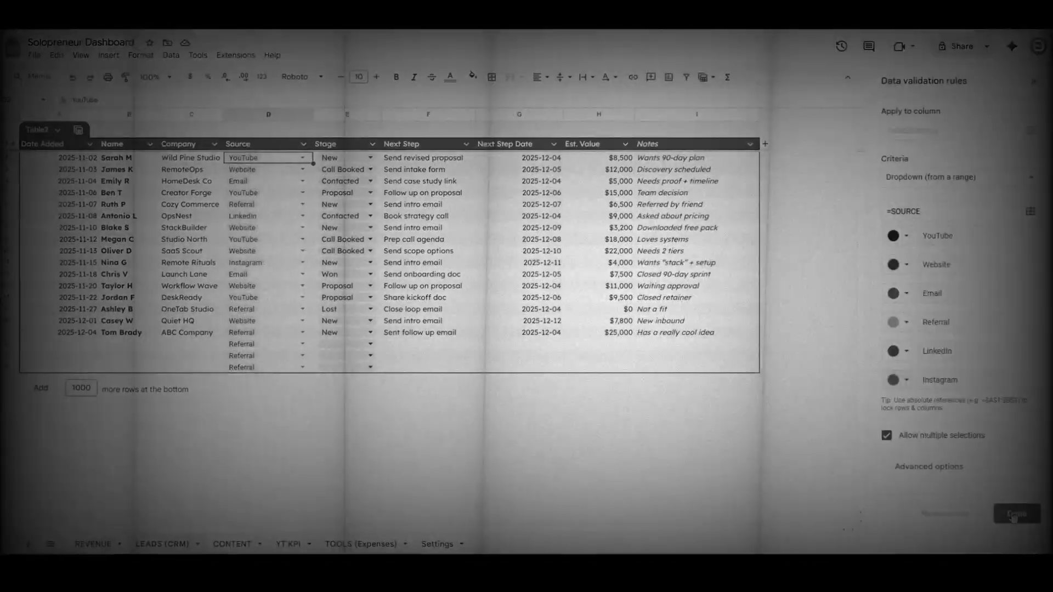
click(1015, 515)
- Copy the Source chips D2:D17 and paste them into REVENUE's Channel column
click(457, 345)
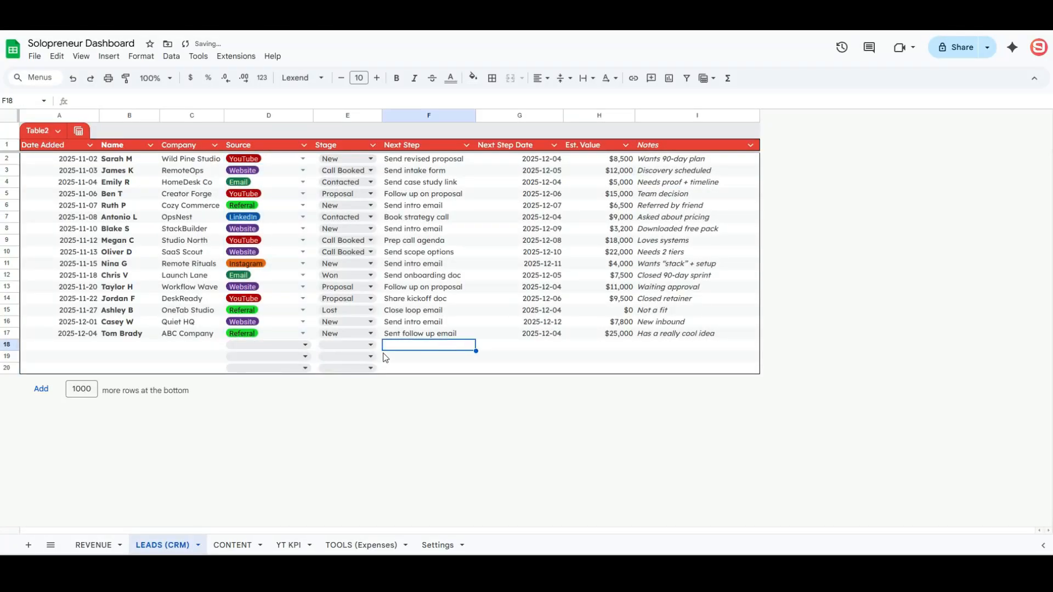
drag(262, 159, 272, 331)
key(ctrl+c)
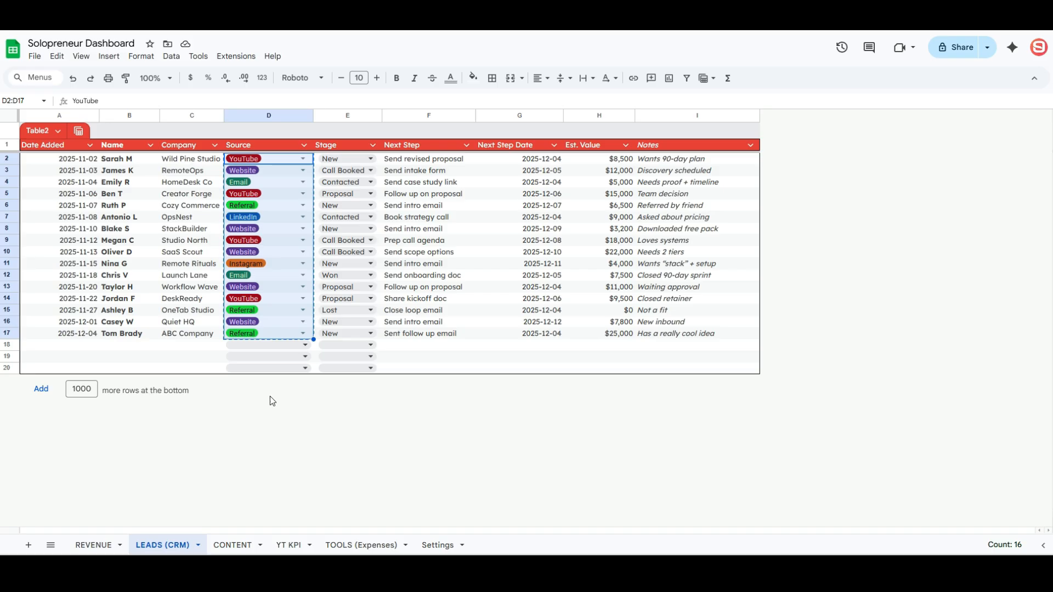
click(93, 544)
click(270, 159)
key(ctrl+v)
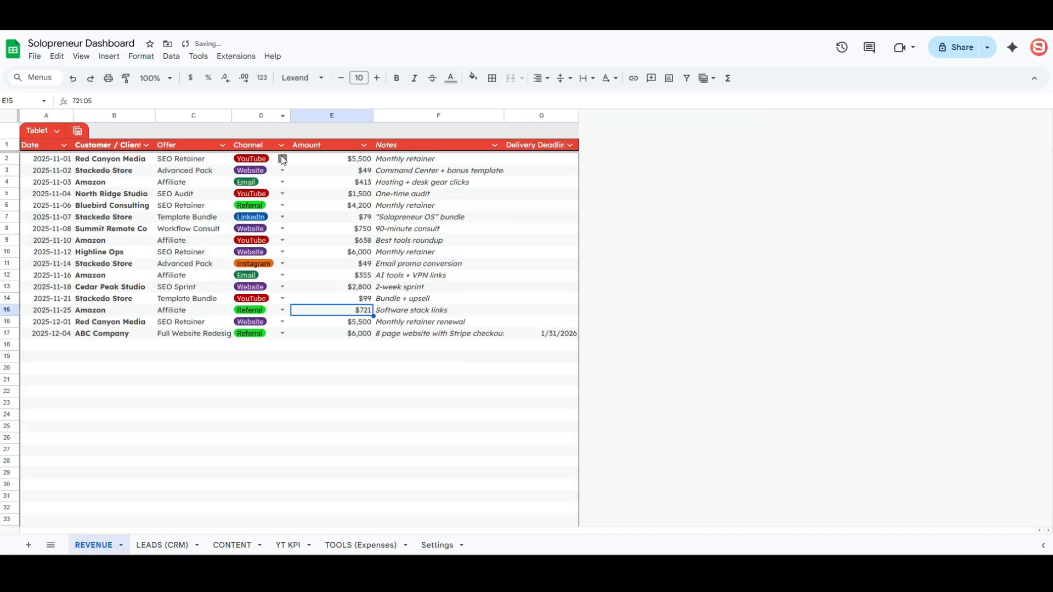
- Edit the REVENUE Channel dropdown rule, changing its multiple-selections option
click(267, 314)
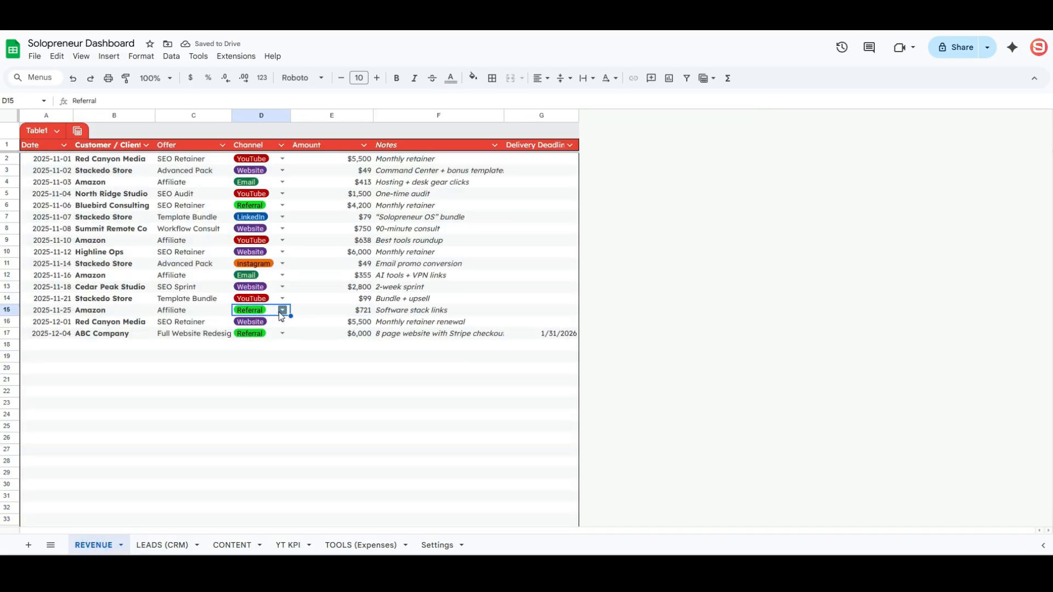
right_click(272, 324)
click(282, 310)
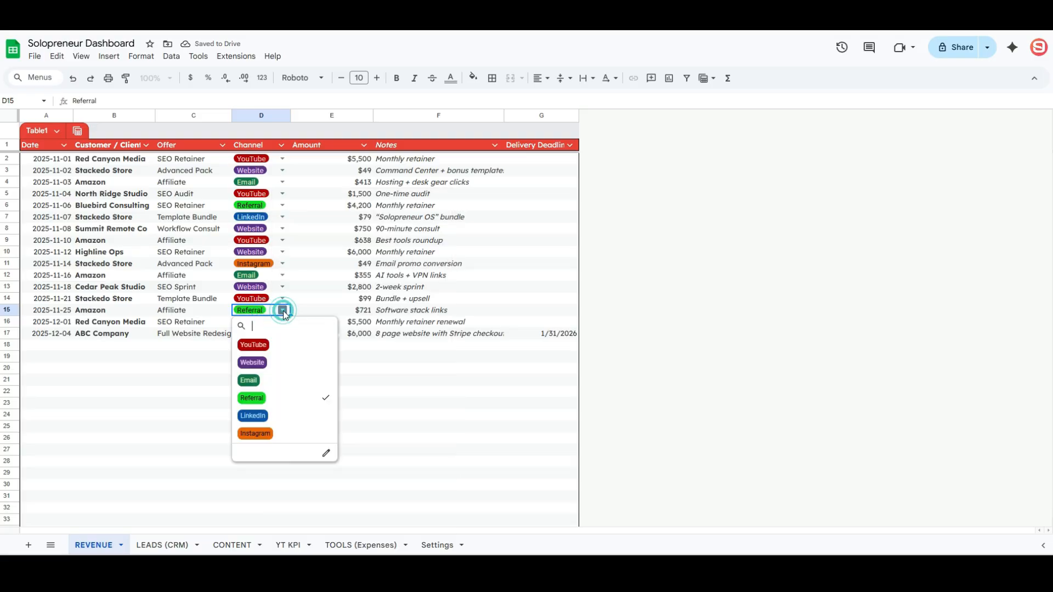
click(326, 452)
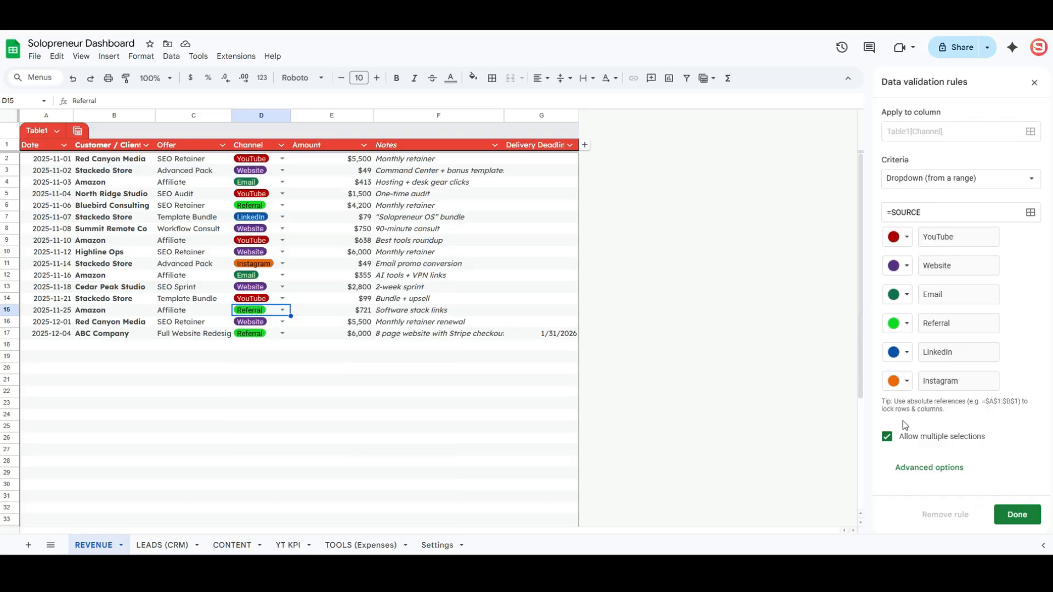
click(886, 437)
click(1016, 515)
click(162, 545)
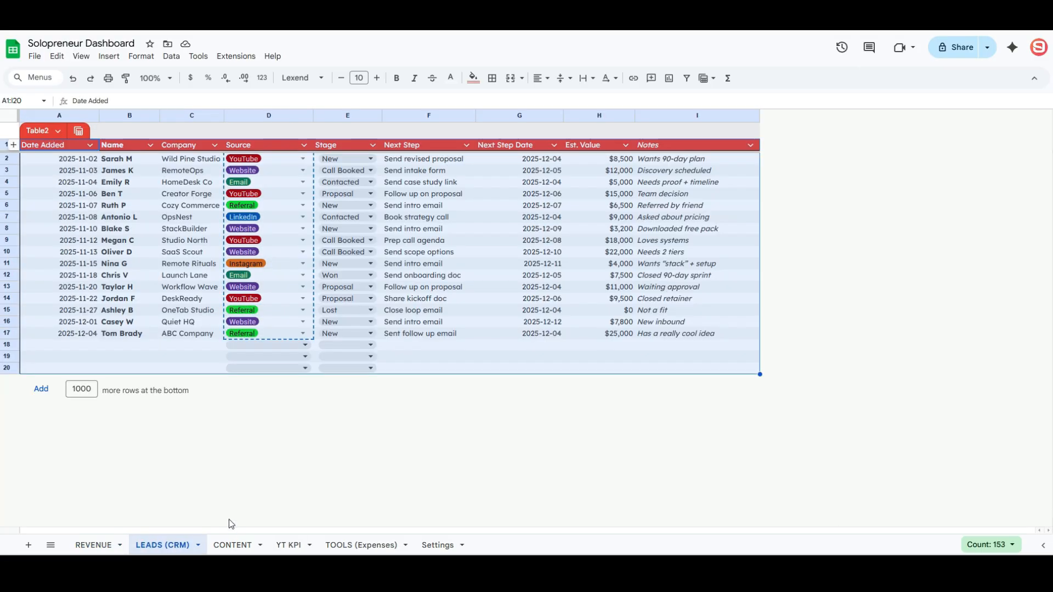
click(237, 543)
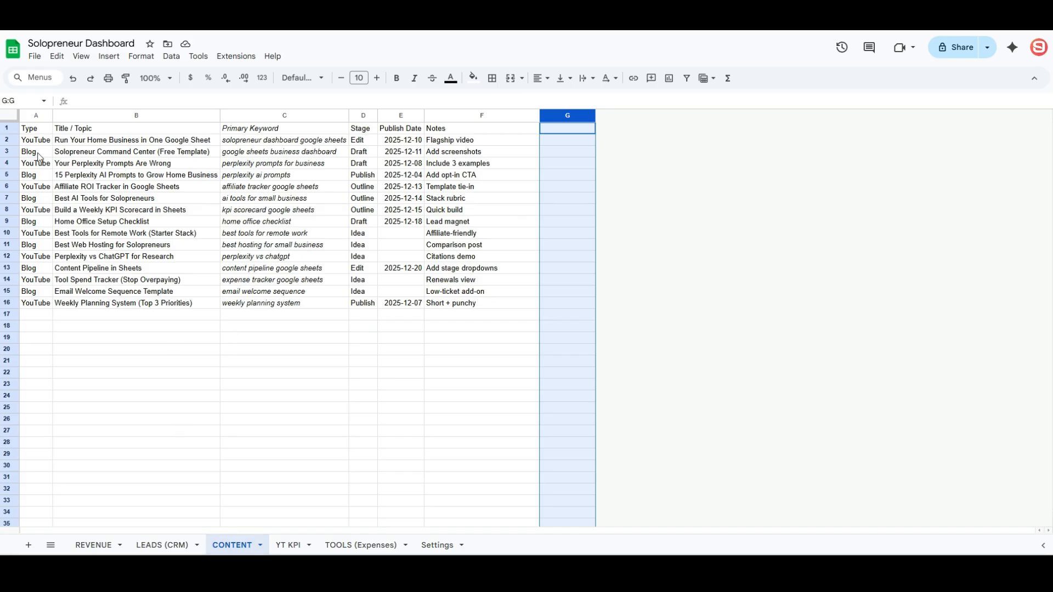
- Apply alternating row colours with the red header style to the whole CONTENT sheet
click(26, 116)
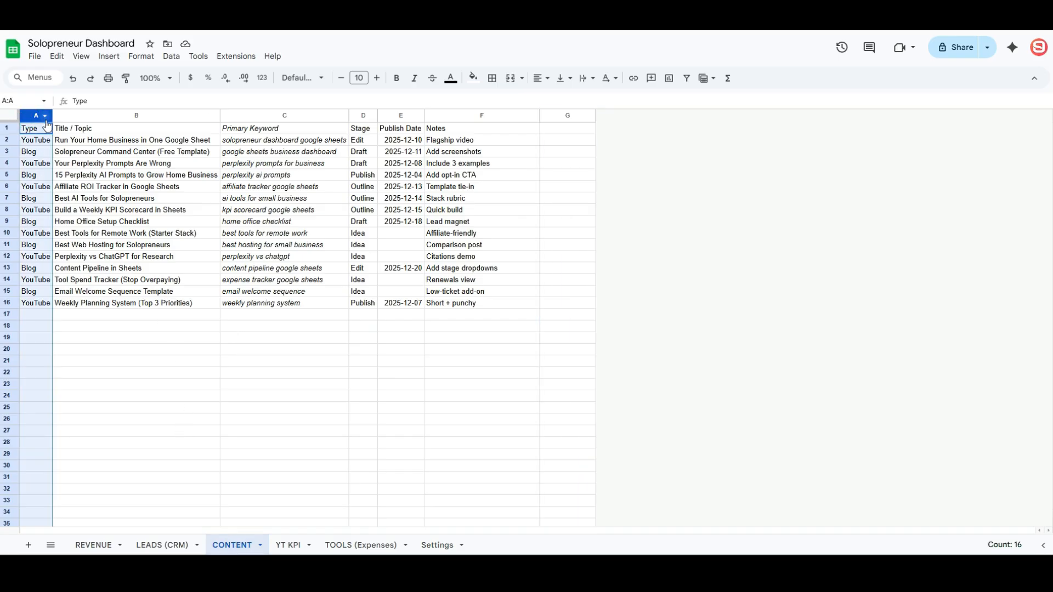
click(248, 189)
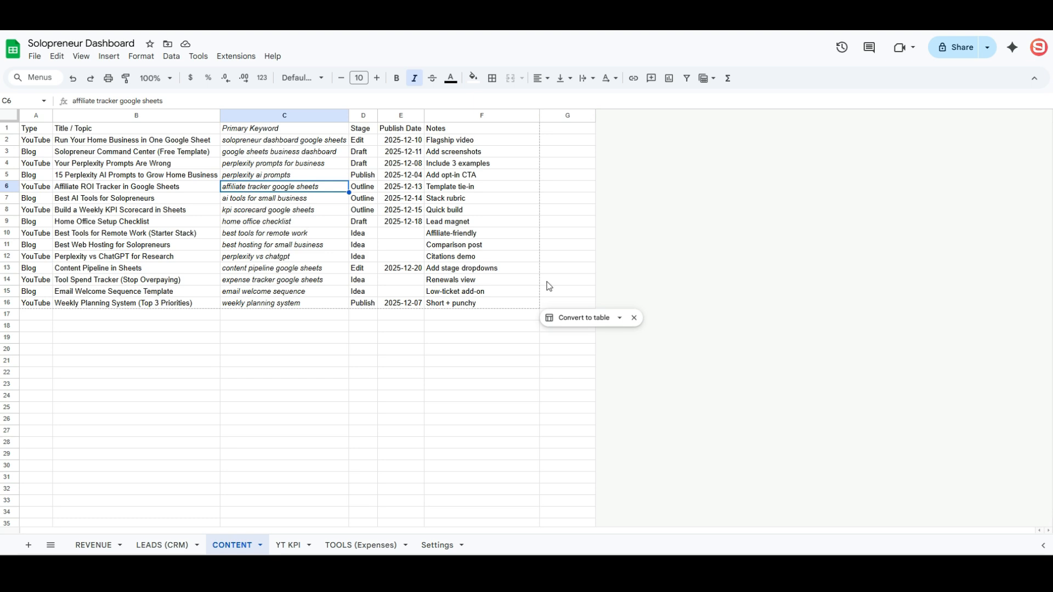
click(118, 314)
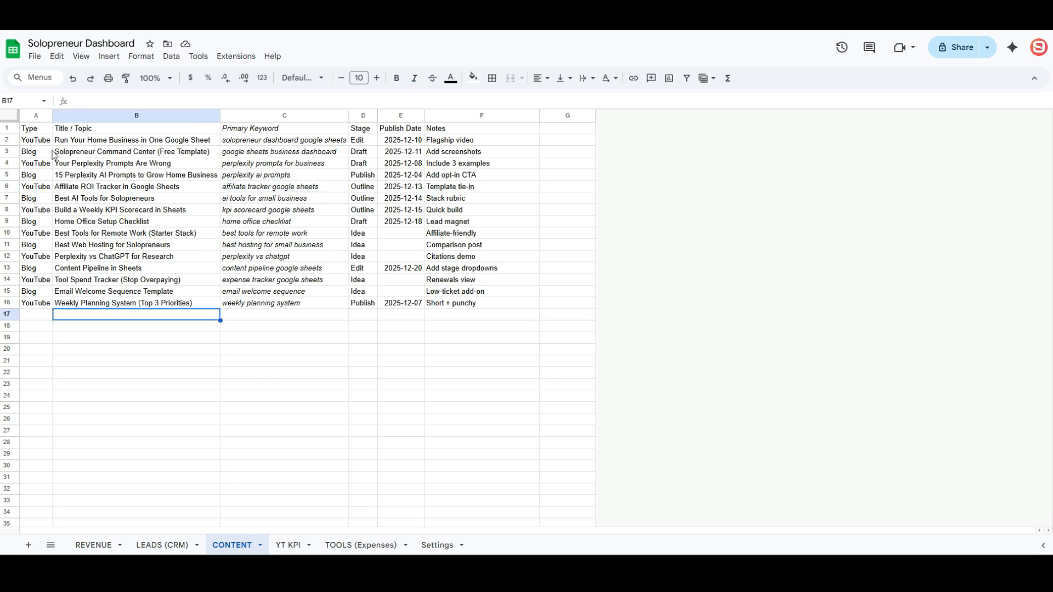
click(12, 115)
click(141, 57)
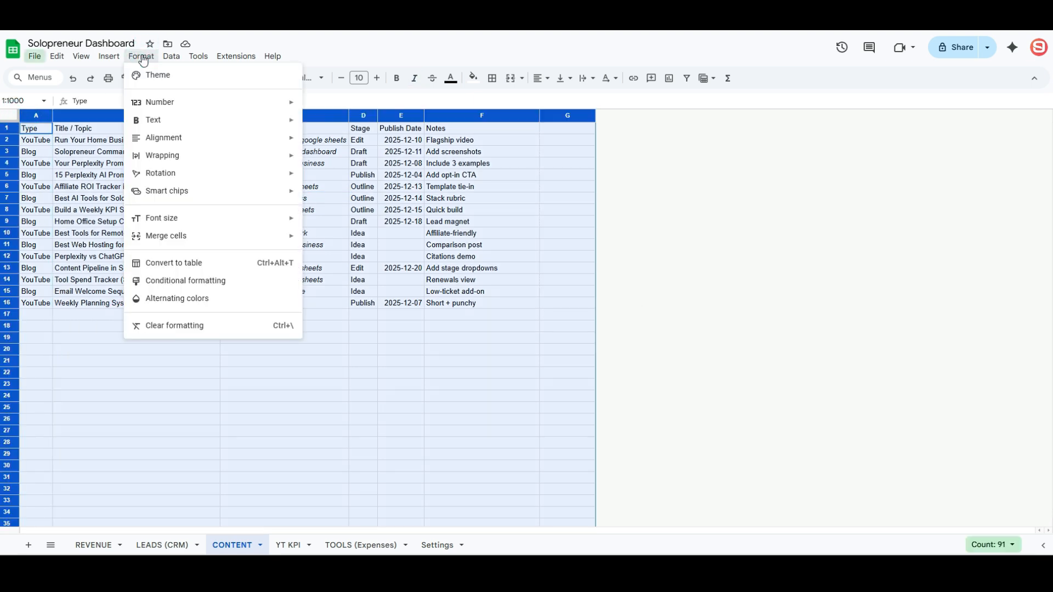
click(171, 298)
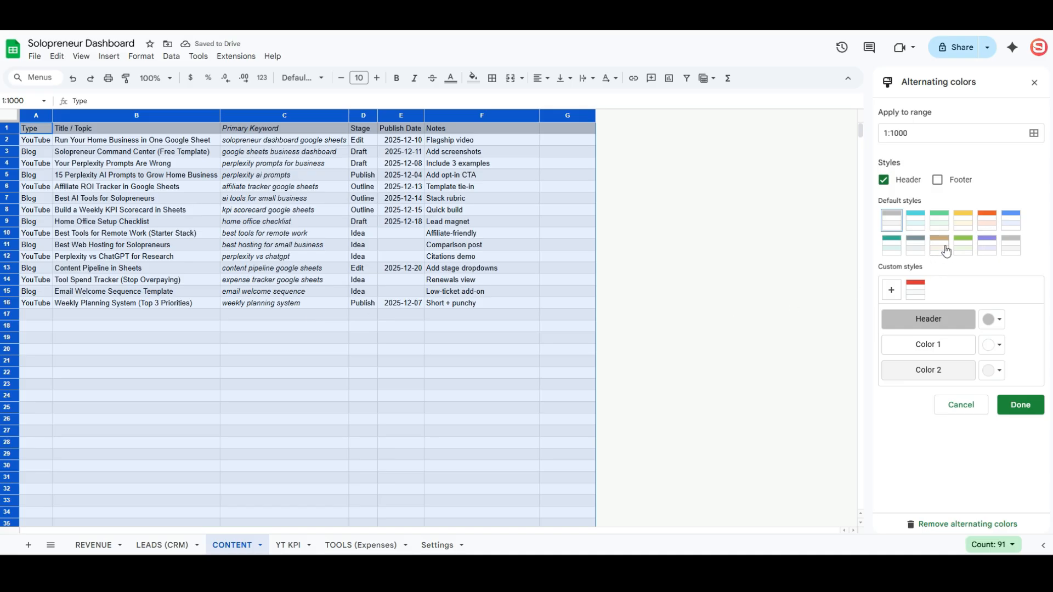
click(921, 289)
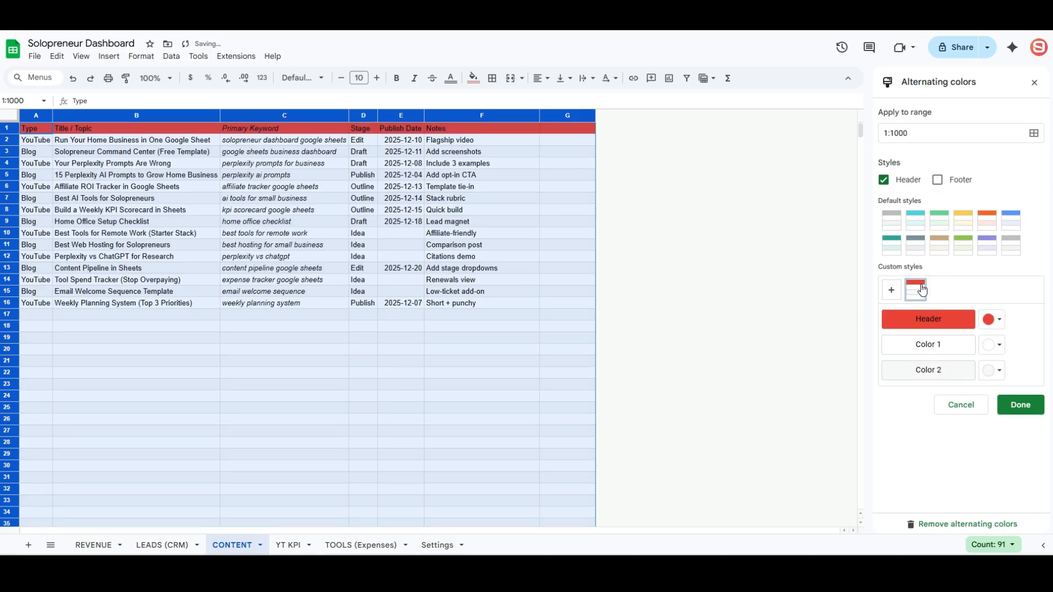
click(1018, 406)
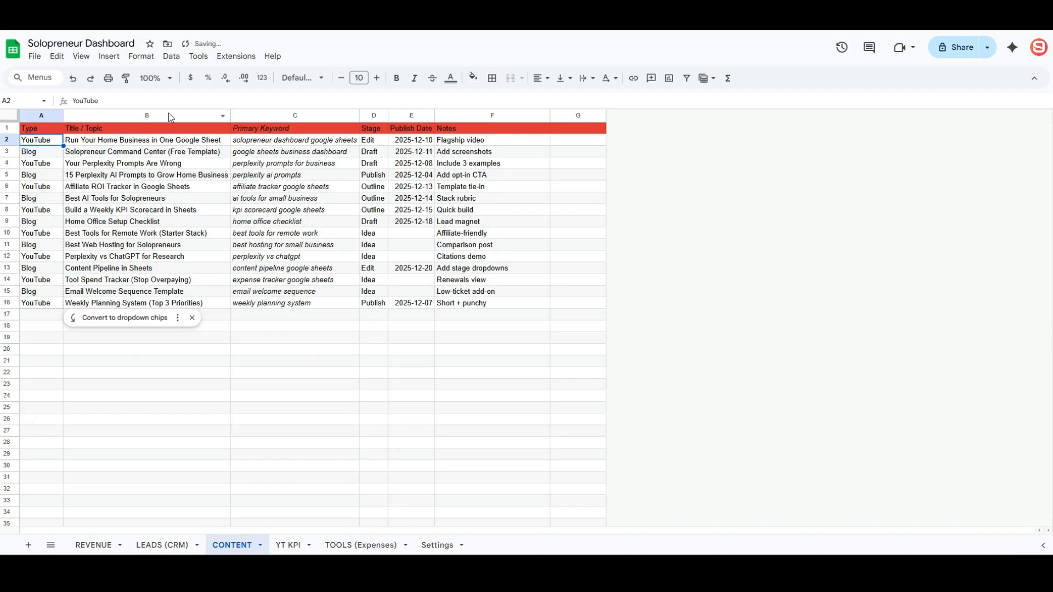
- Widen the Title / Topic column so the titles fit
drag(231, 115, 247, 115)
click(131, 163)
click(135, 256)
click(137, 279)
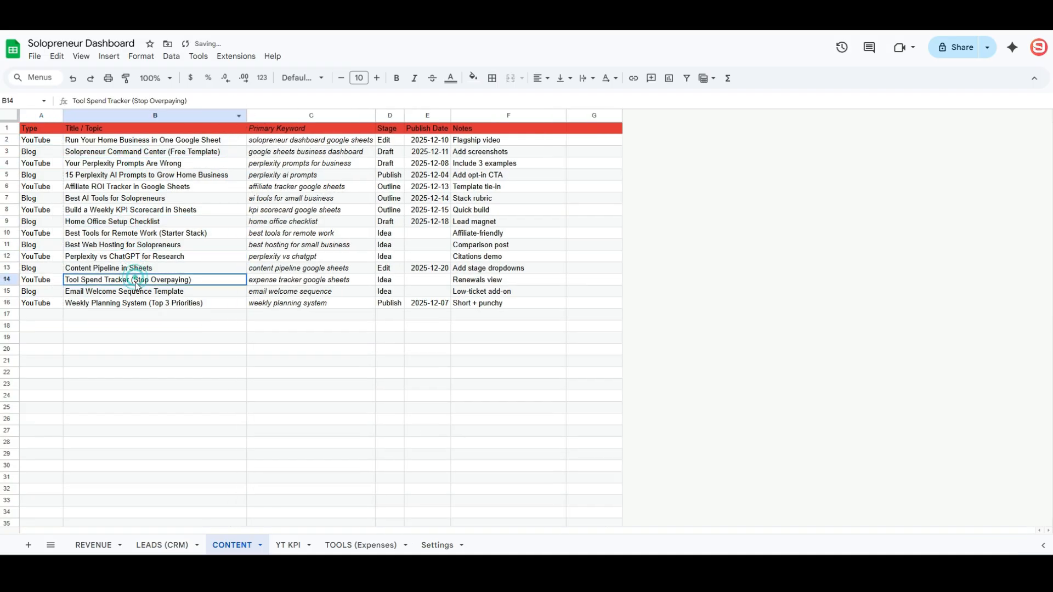
click(144, 291)
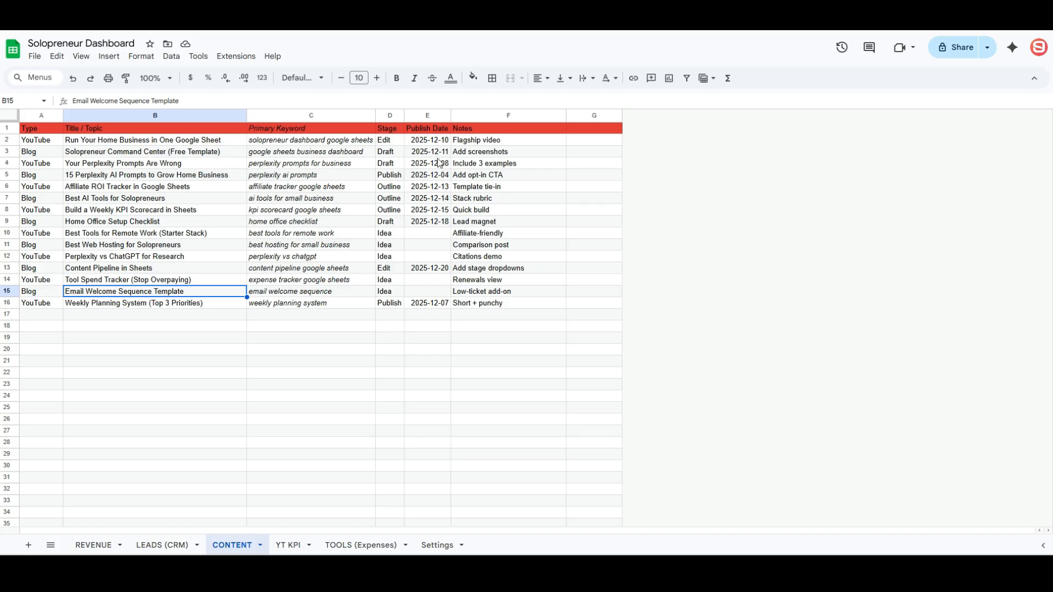
- Delete the empty column G and make the header row text white
right_click(585, 116)
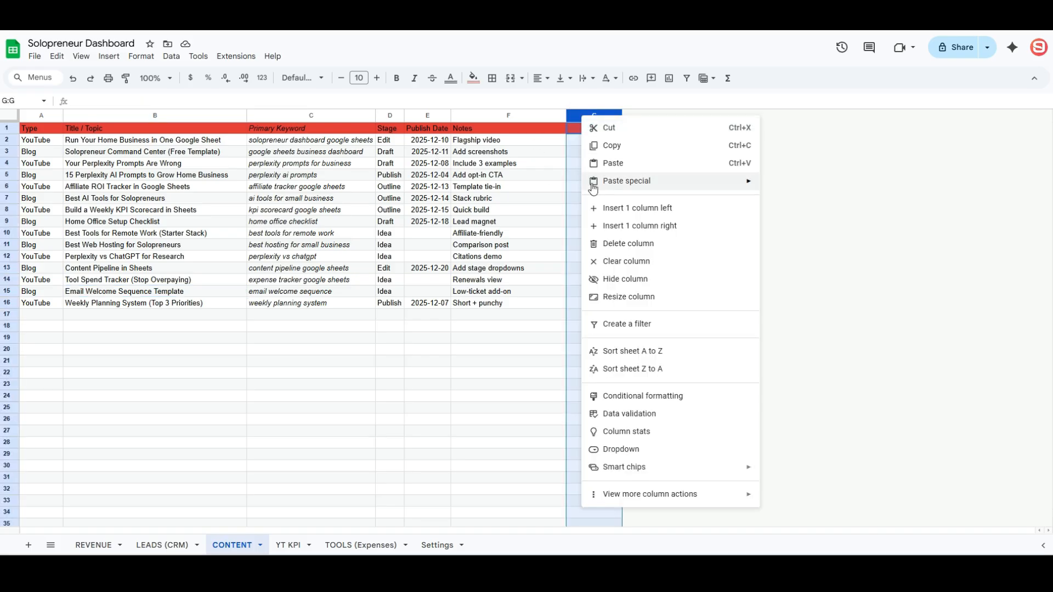
click(616, 243)
click(12, 128)
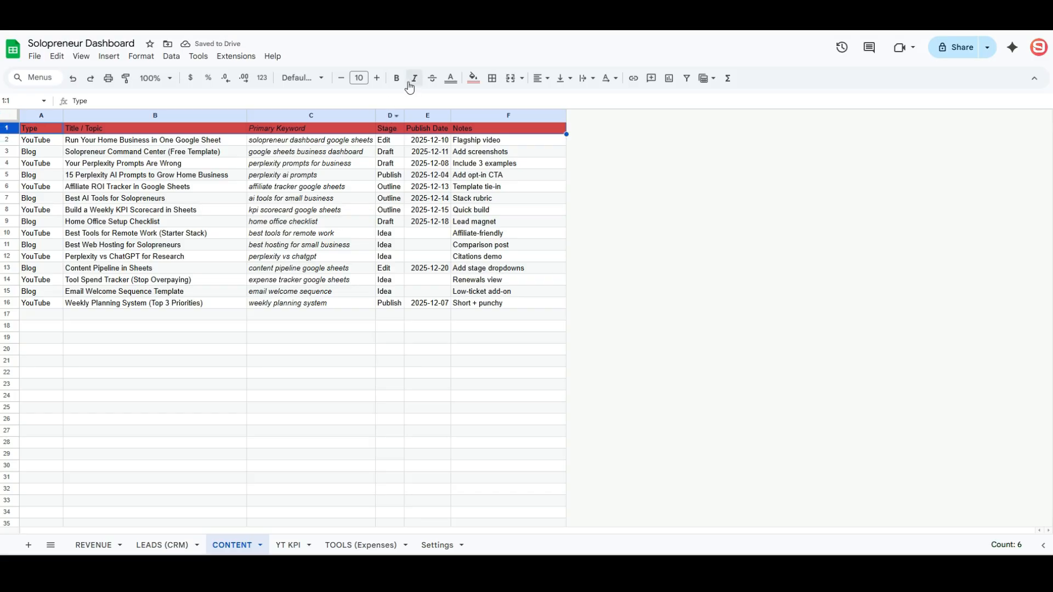
click(451, 78)
click(563, 117)
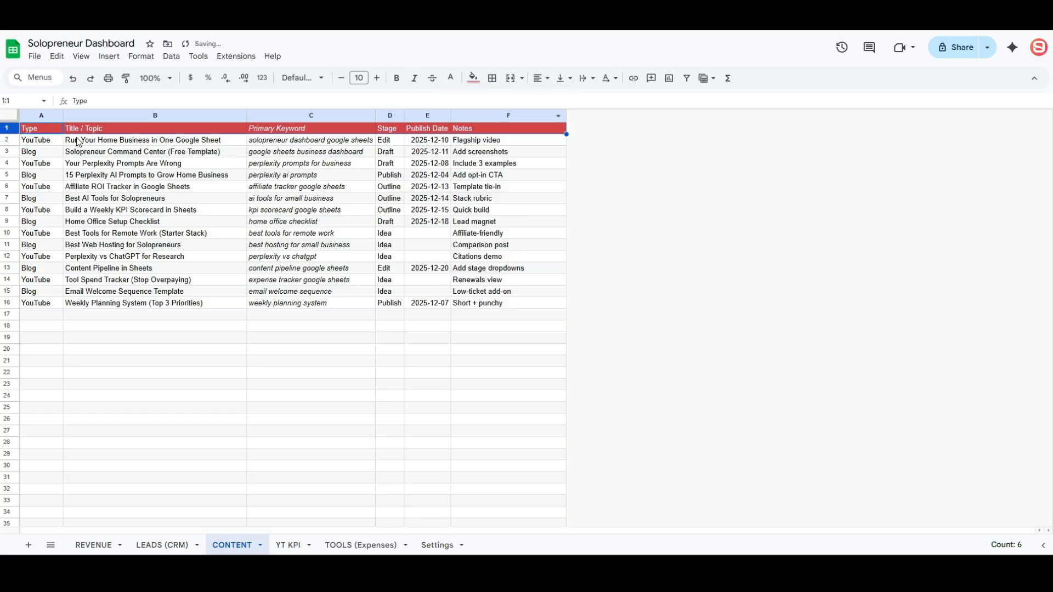
- Italicise the Notes column while keeping its header non-italic
click(307, 202)
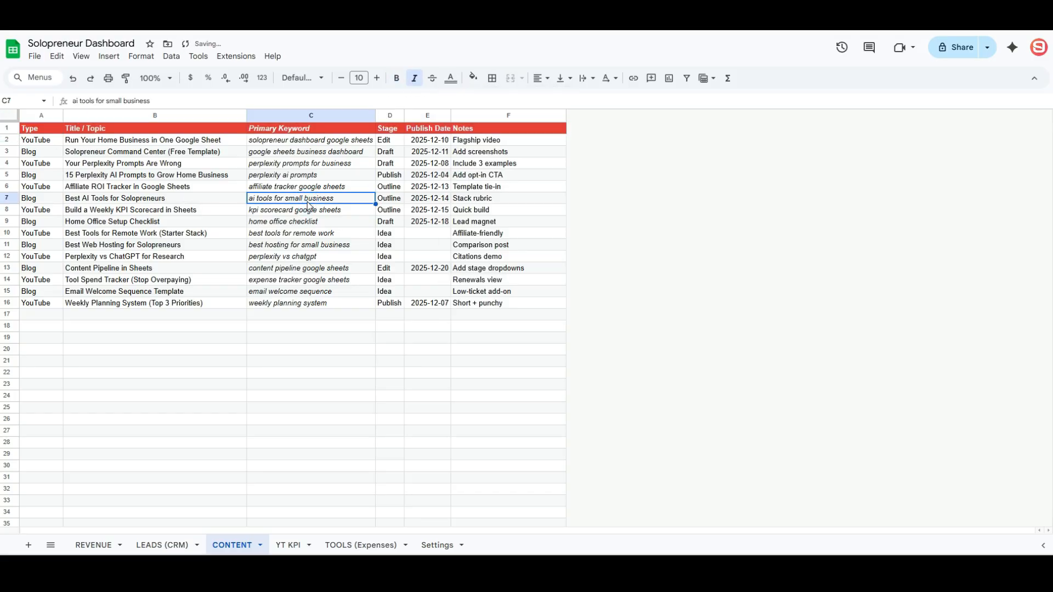
click(482, 113)
key(ctrl+i)
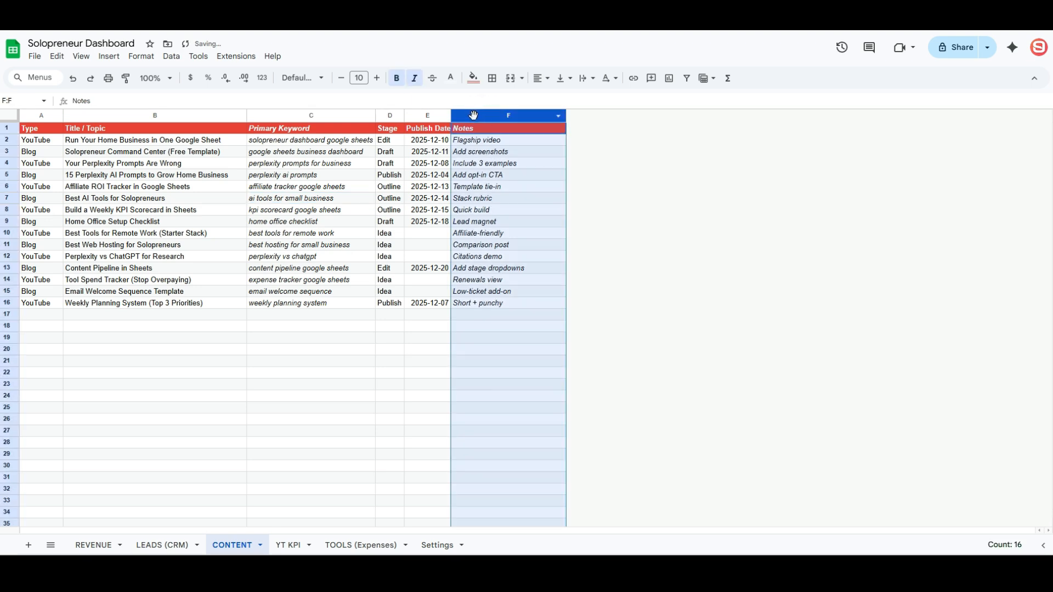
click(485, 130)
key(ctrl+i)
click(476, 175)
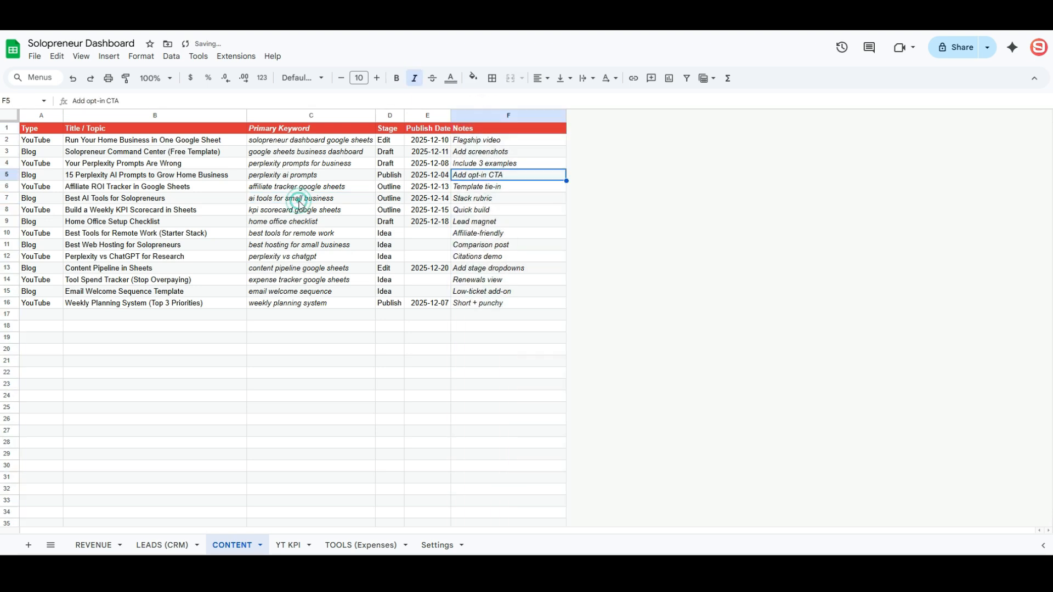
click(299, 203)
drag(289, 247, 286, 257)
click(267, 337)
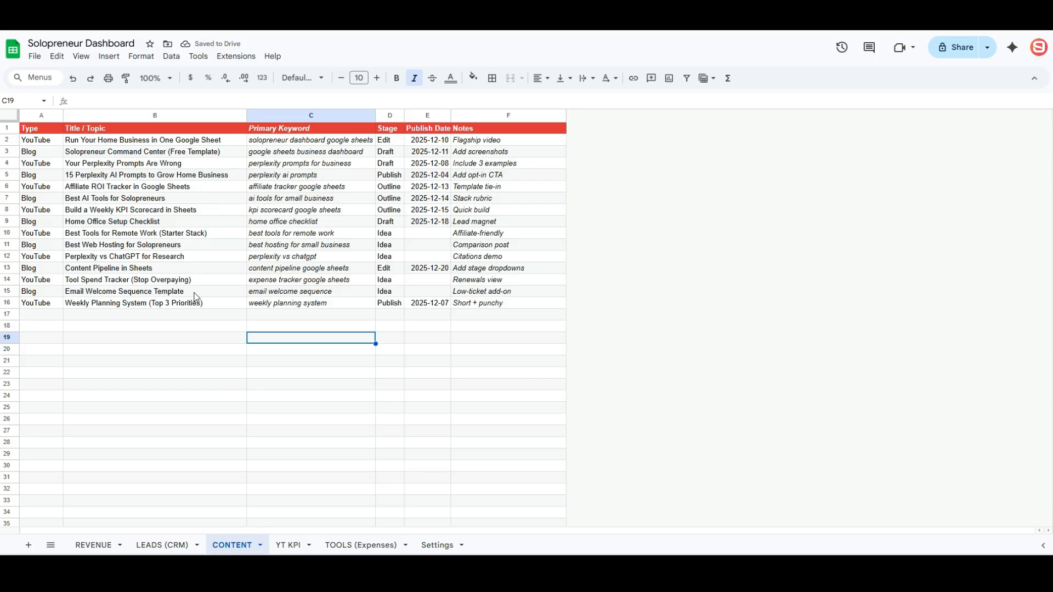
- Convert the Type column values into YouTube/Blog dropdown chips
click(39, 302)
click(94, 319)
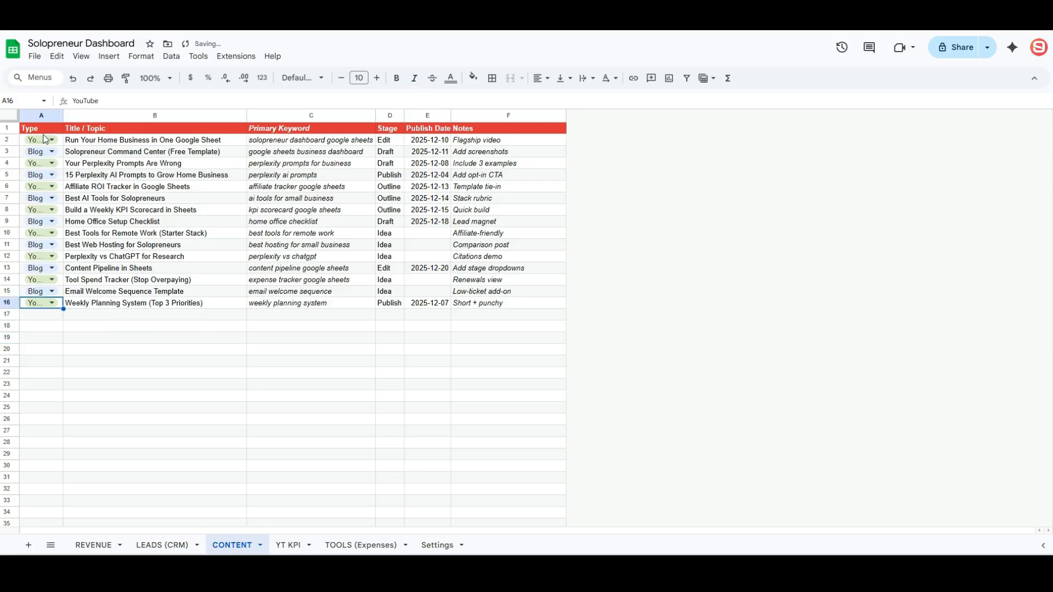
click(44, 140)
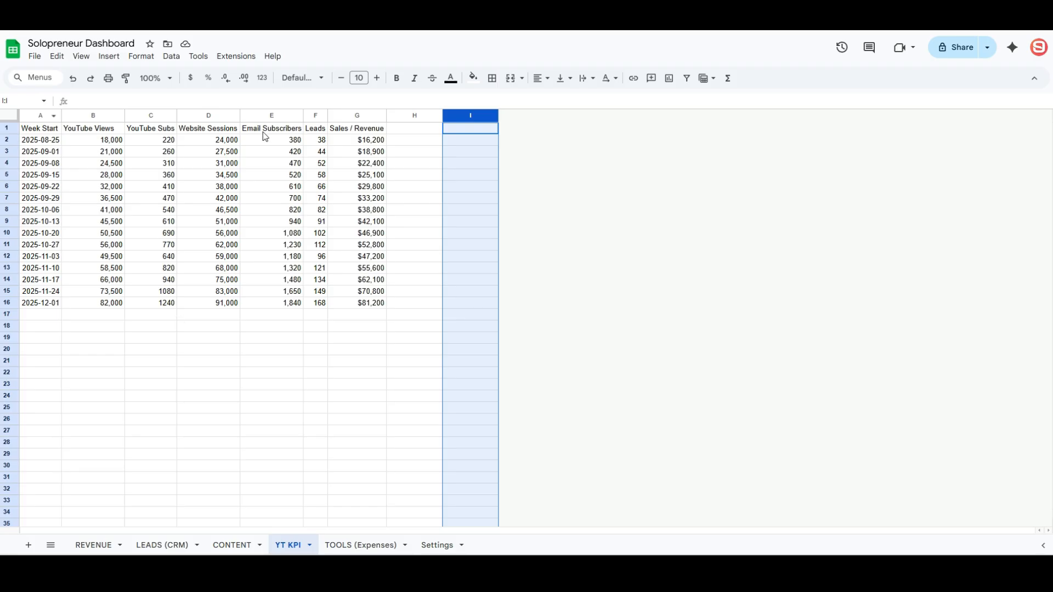
- Delete the empty columns H and I and convert the YT KPI data into a table
shift+click(425, 115)
right_click(465, 179)
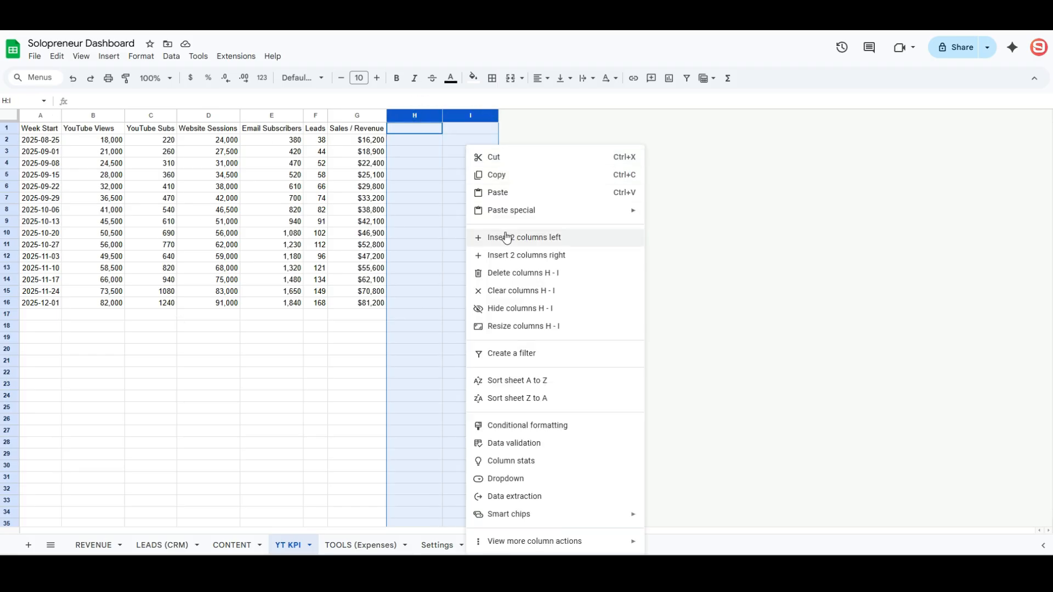
click(511, 274)
click(11, 116)
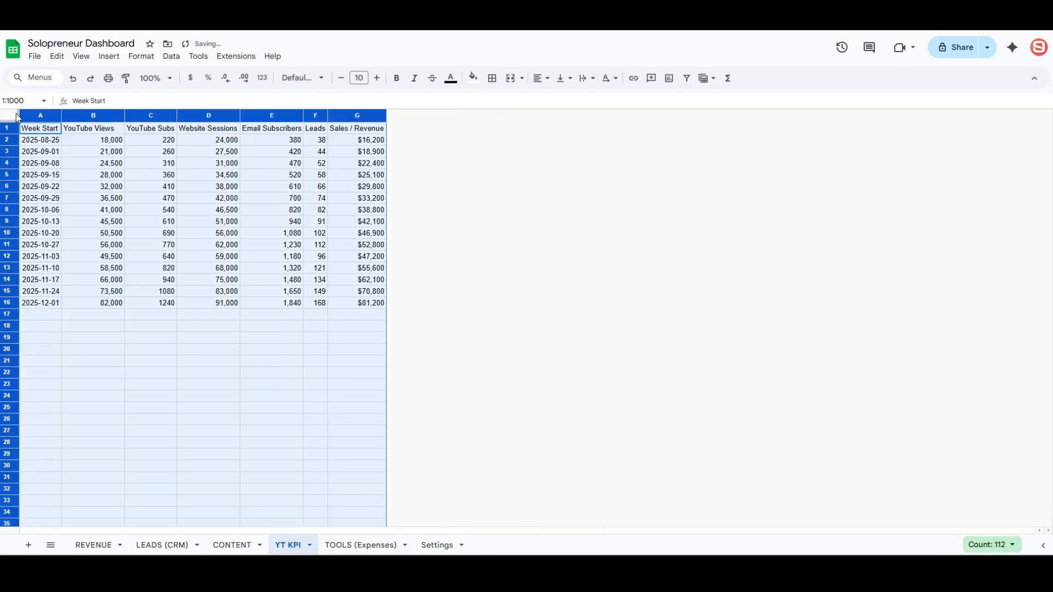
click(174, 57)
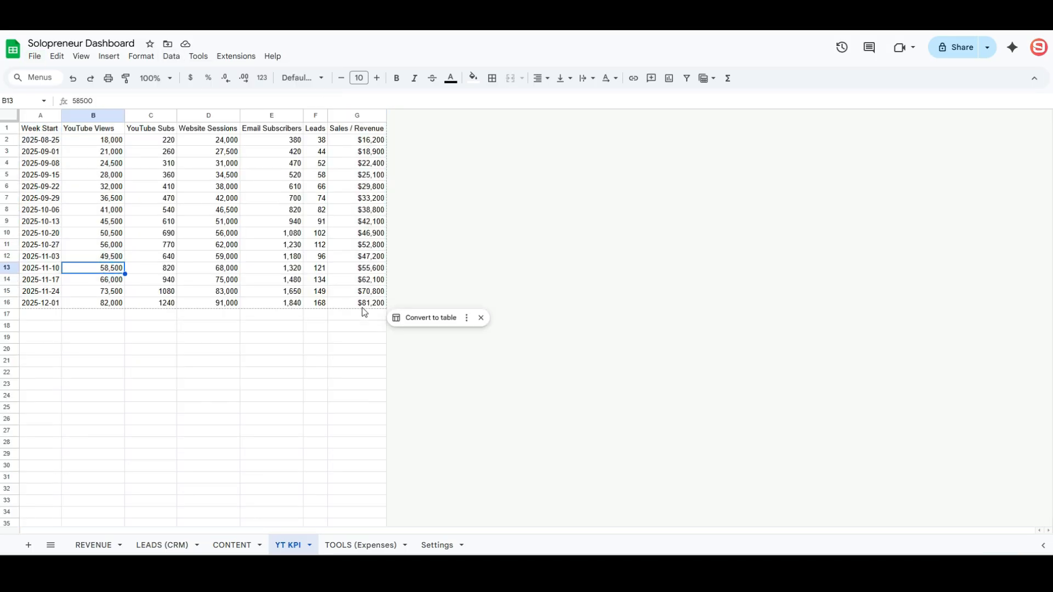
click(424, 323)
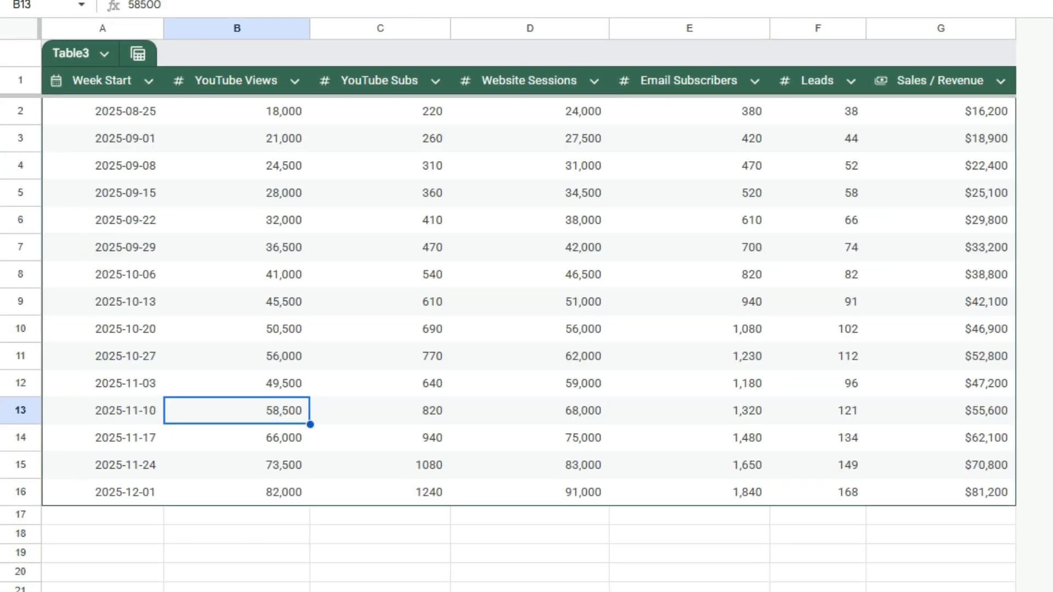
- Style Table3 with a red header and a totals row summing each metric, including $643,100 revenue
click(285, 0)
mouse_move(236, 0)
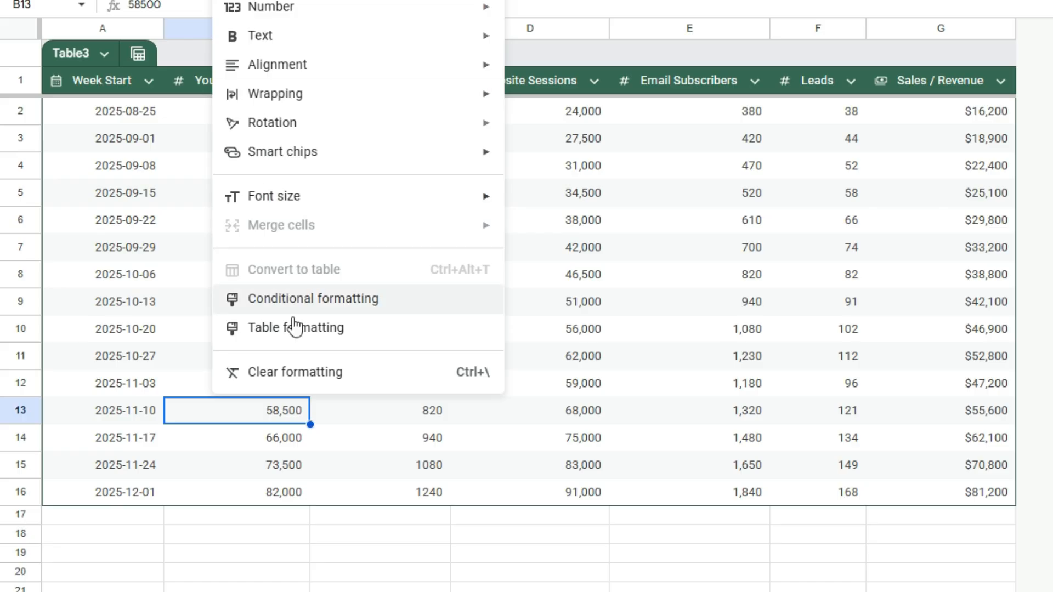
click(260, 328)
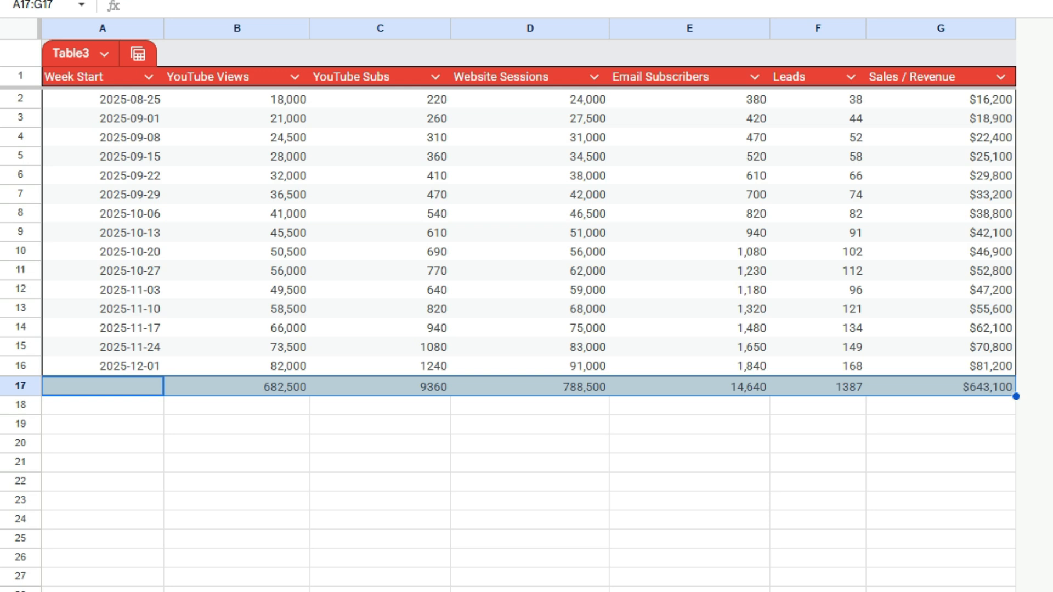
click(531, 443)
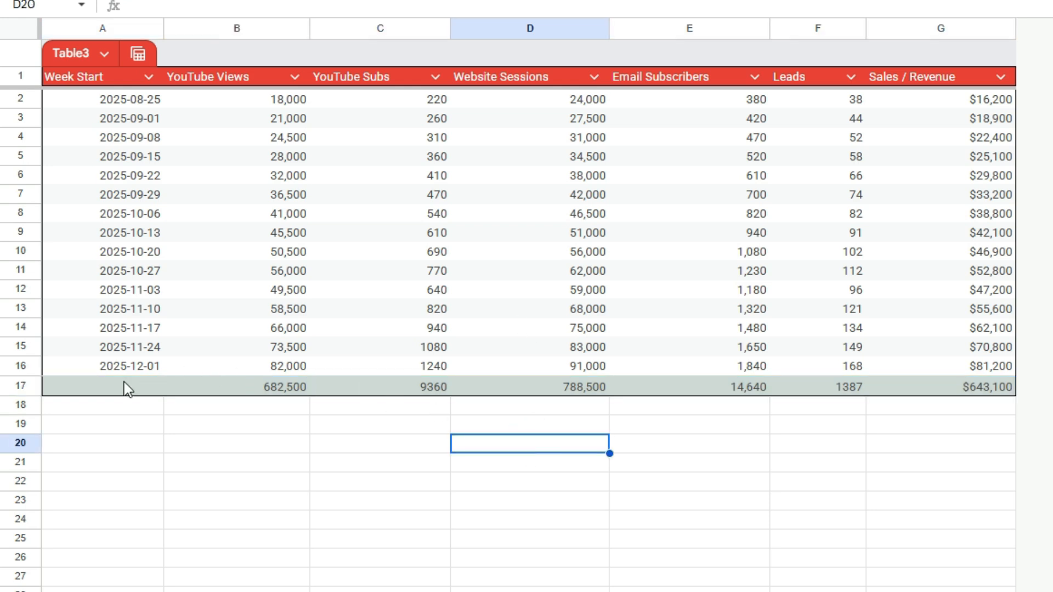
click(387, 100)
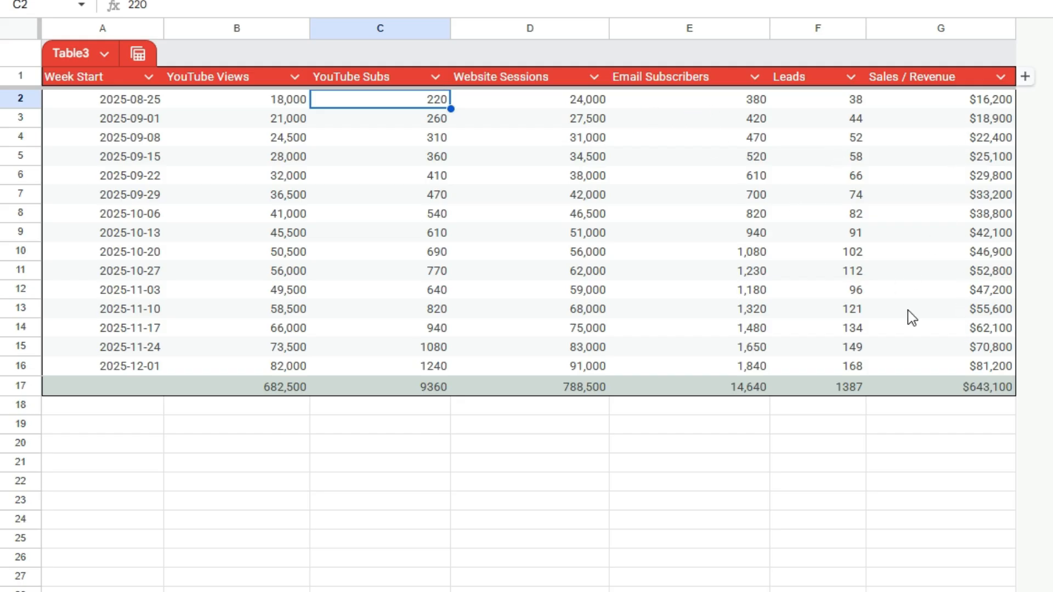
click(22, 386)
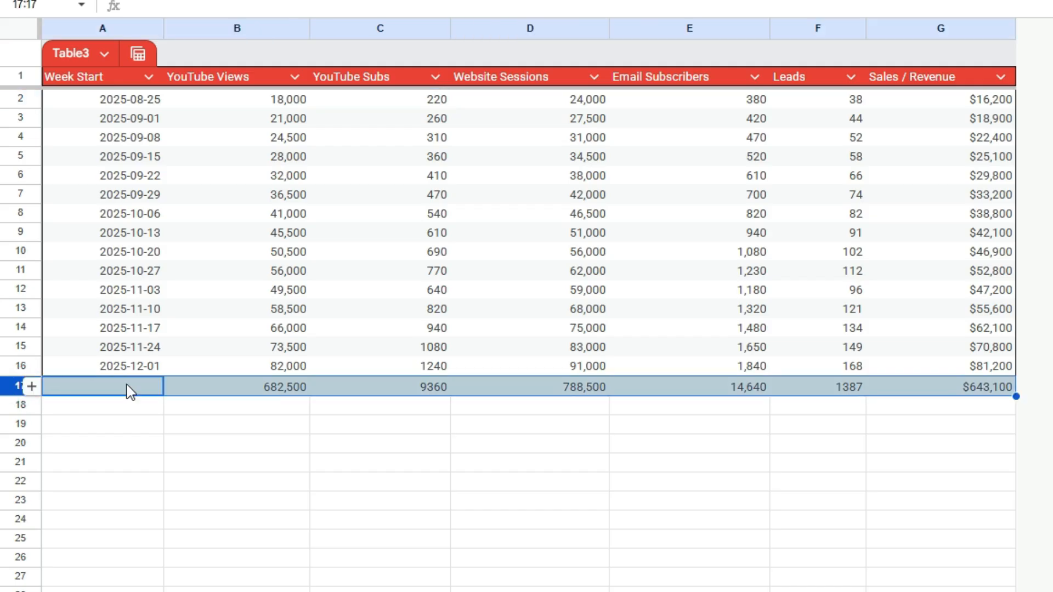
key(ctrl+a)
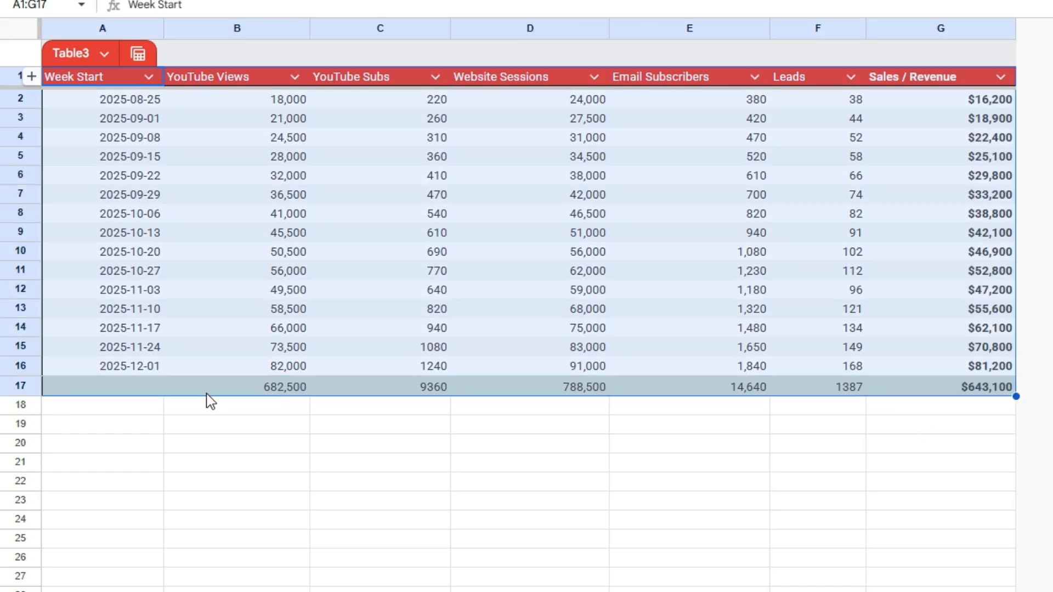
- Insert a new column left of YouTube Views with the header MONTH
right_click(204, 28)
click(260, 177)
click(228, 82)
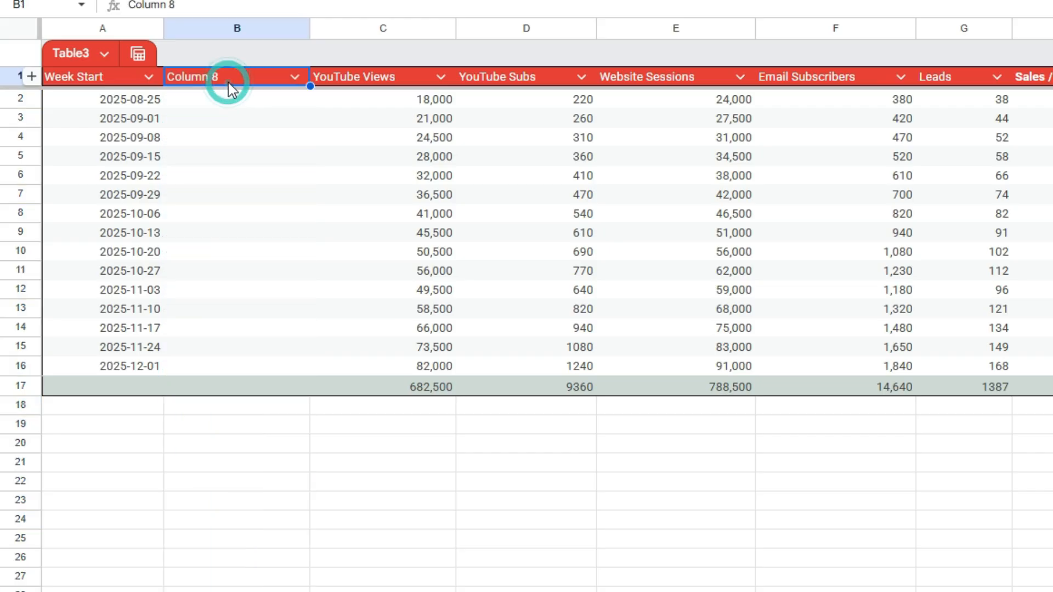
text(MONTH)
key(Return)
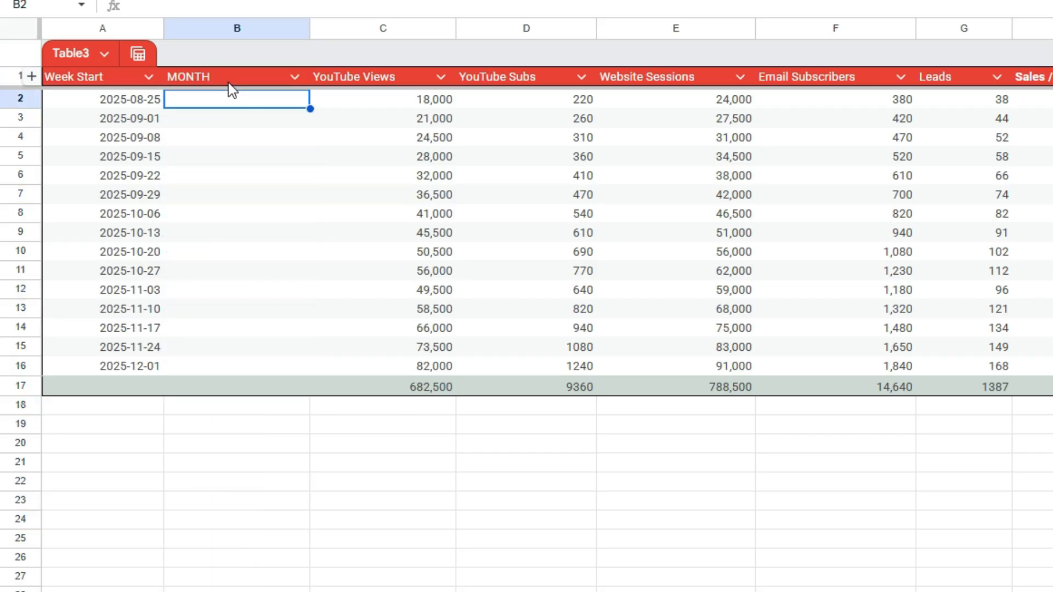
- Enter =TEXT(A2,"MMM") in B2 and autofill the MONTH column, showing Aug through Dec
text(=tex)
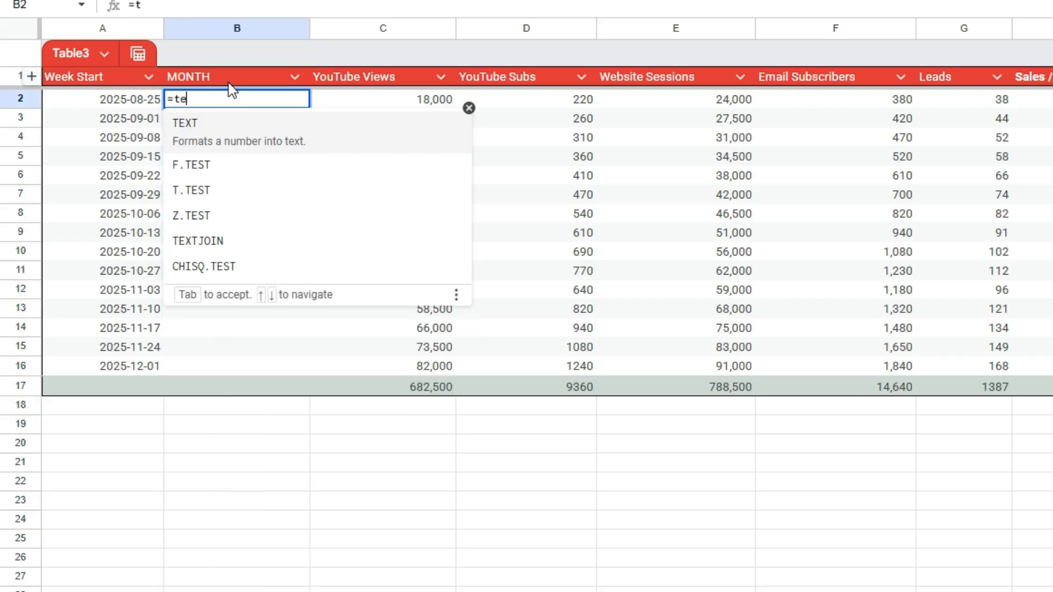
key(Tab)
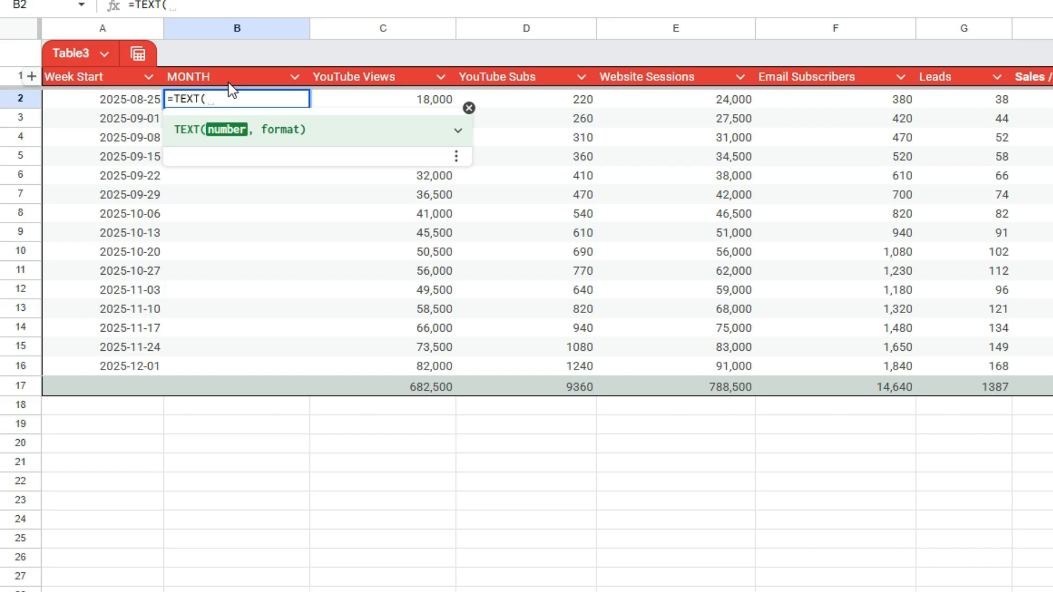
click(142, 100)
text(,")
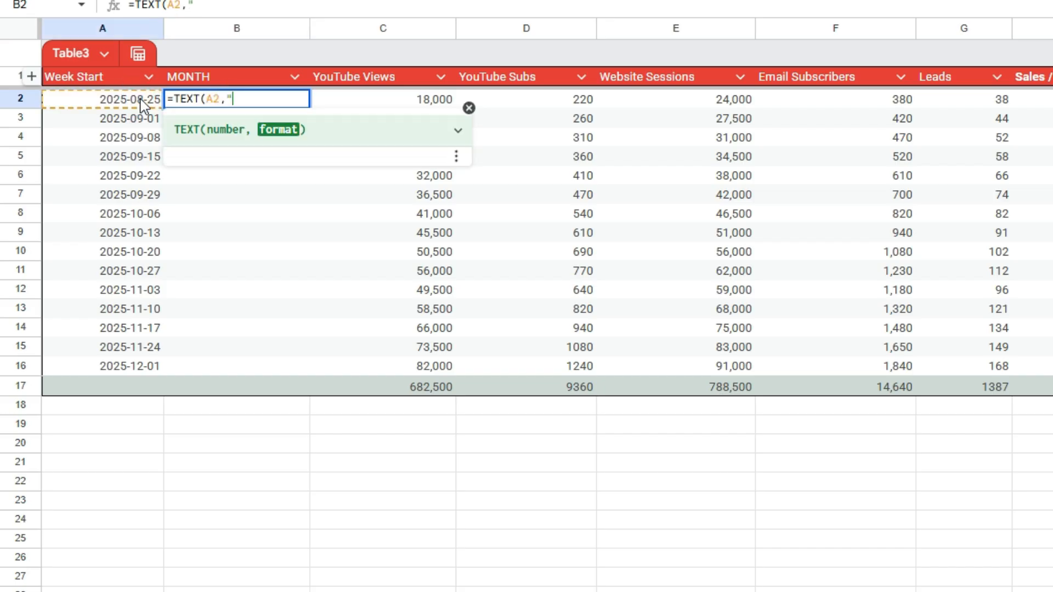
text(MMM)
key(Return)
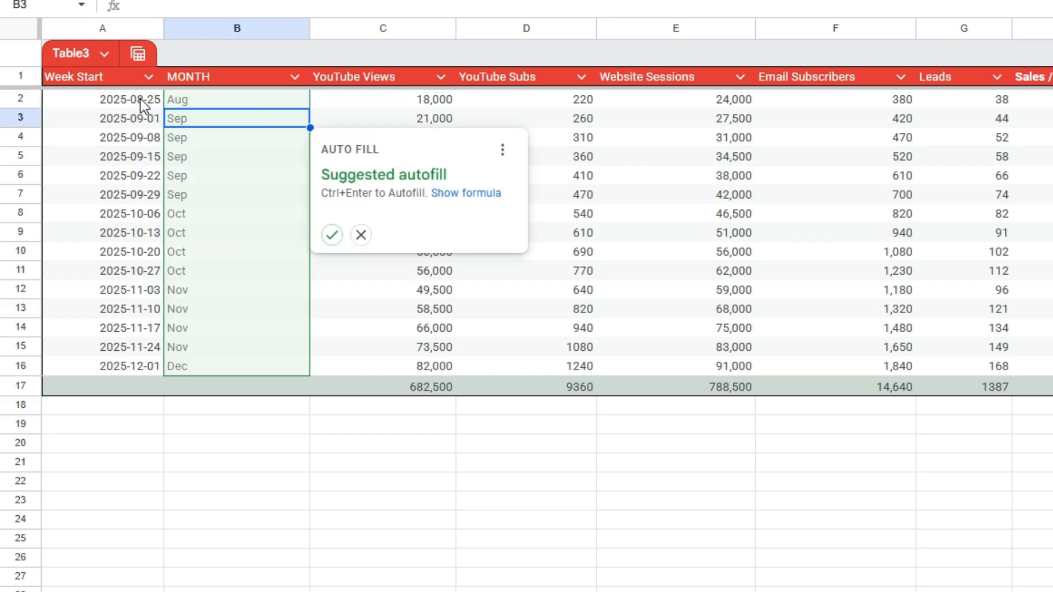
click(332, 235)
click(280, 177)
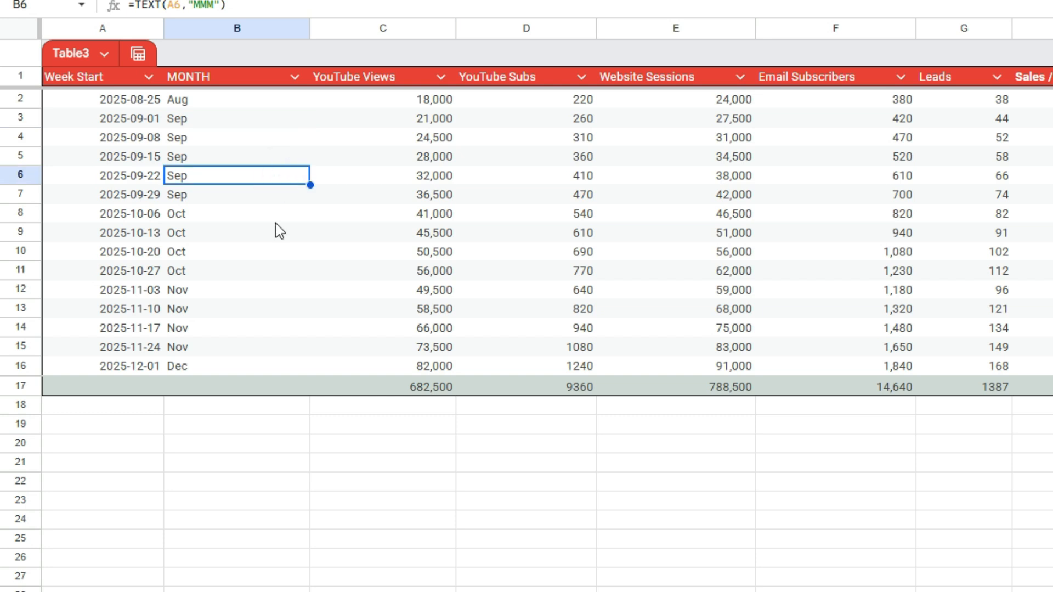
click(294, 77)
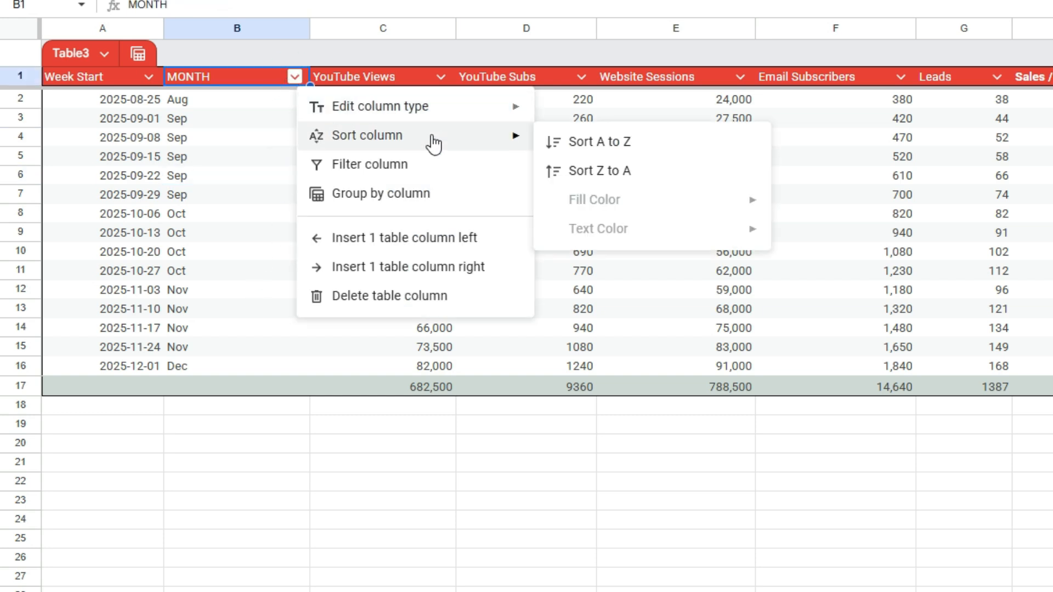
- Filter the MONTH column to show only the Nov weeks
click(471, 163)
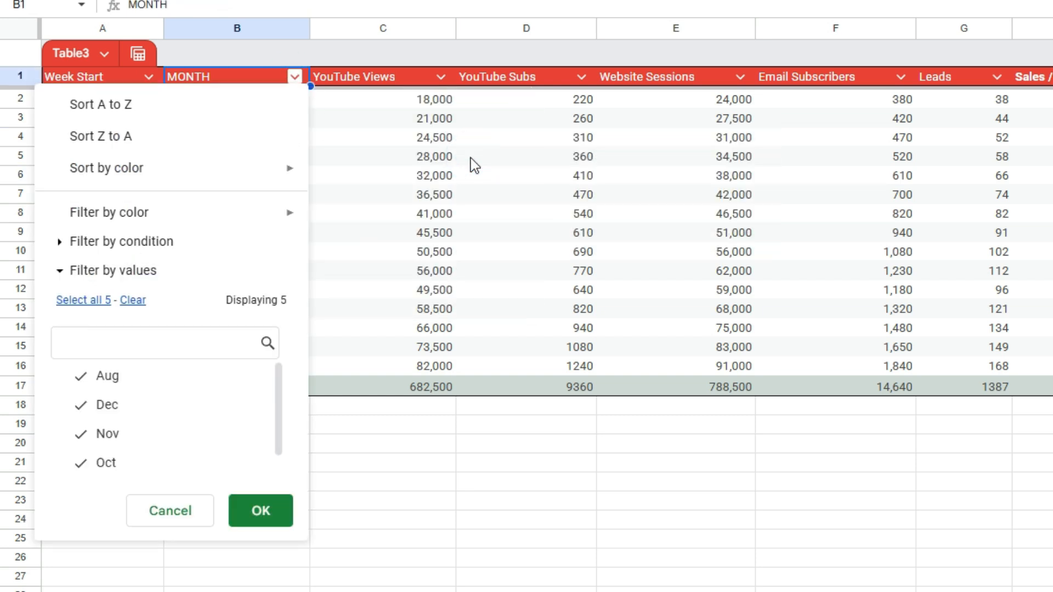
click(132, 300)
click(107, 406)
click(107, 405)
click(107, 433)
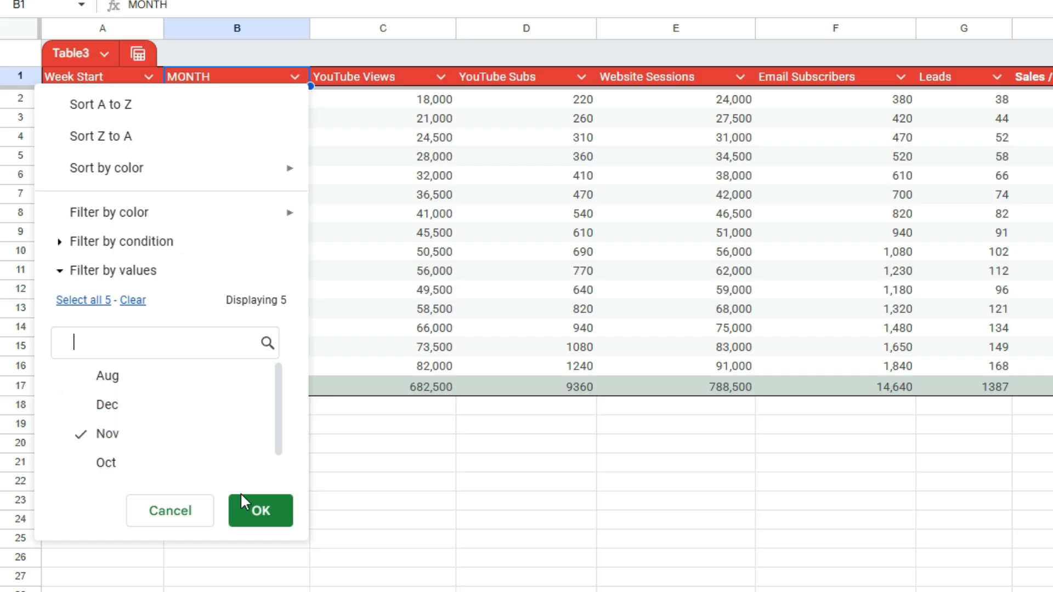
click(260, 511)
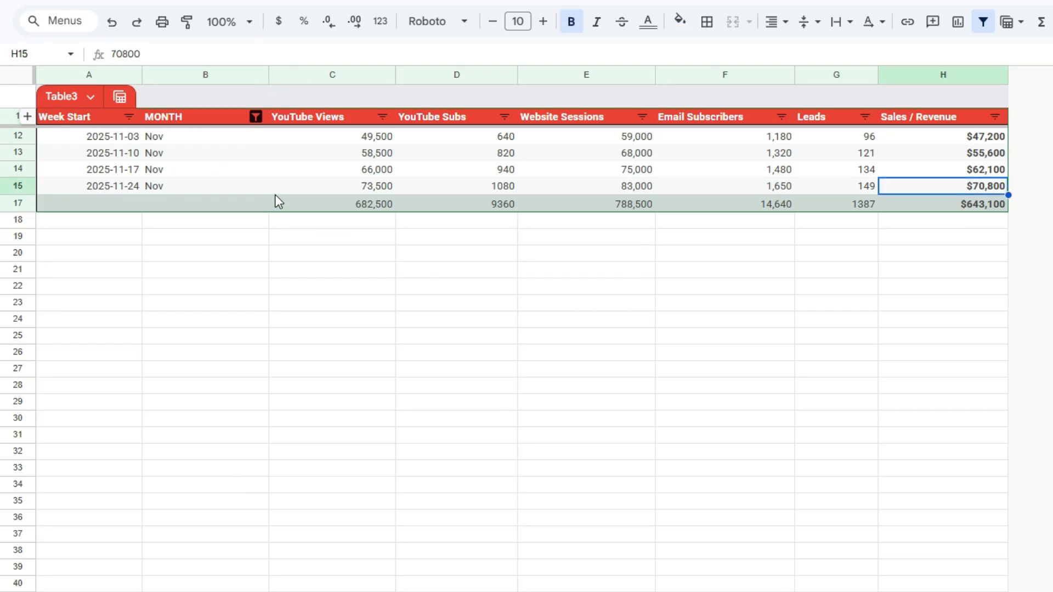
- Select the four November Sales / Revenue values and show their sum, $235,700
click(944, 205)
click(935, 166)
drag(939, 139, 959, 187)
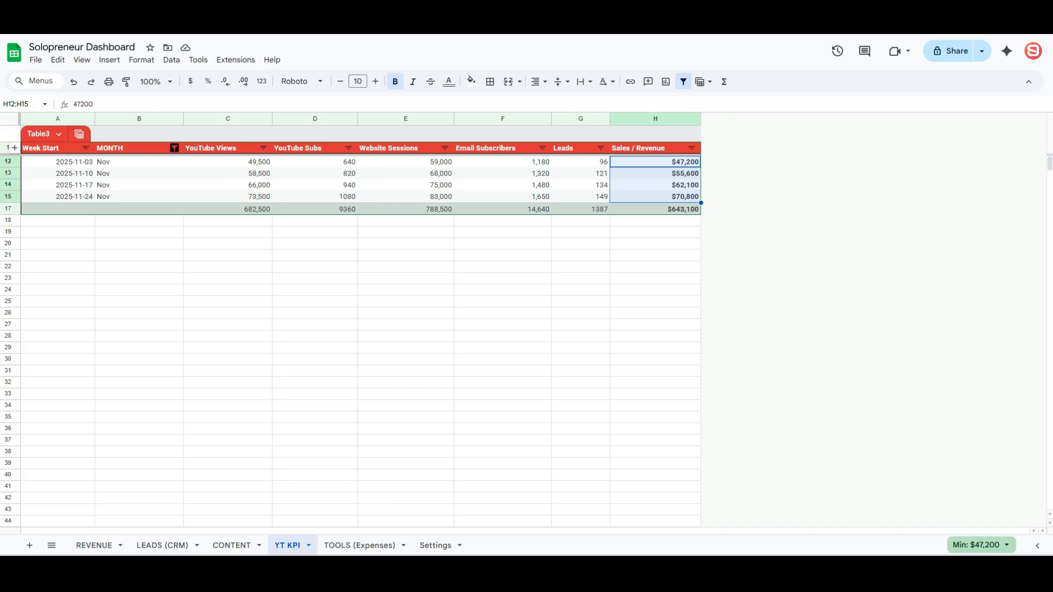
click(987, 546)
click(952, 455)
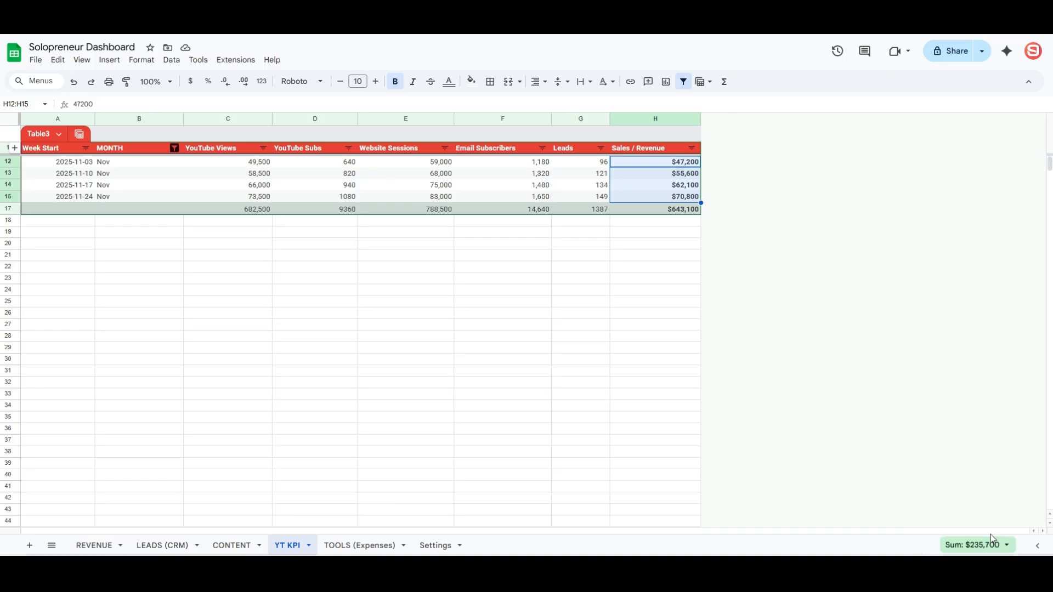
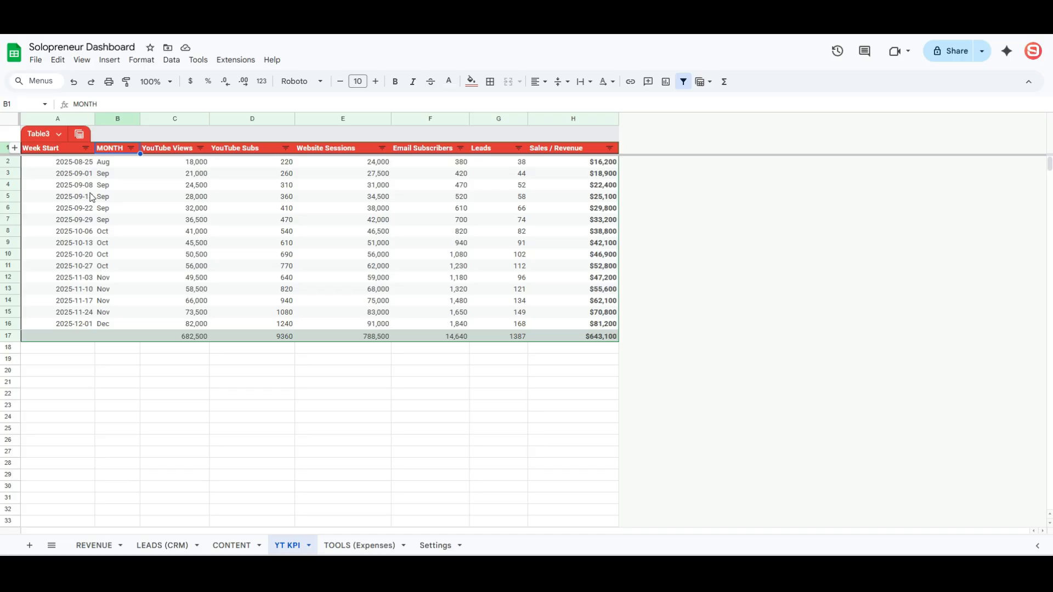
- Centre the MONTH column and the Week Start column in the YT KPI table
click(122, 120)
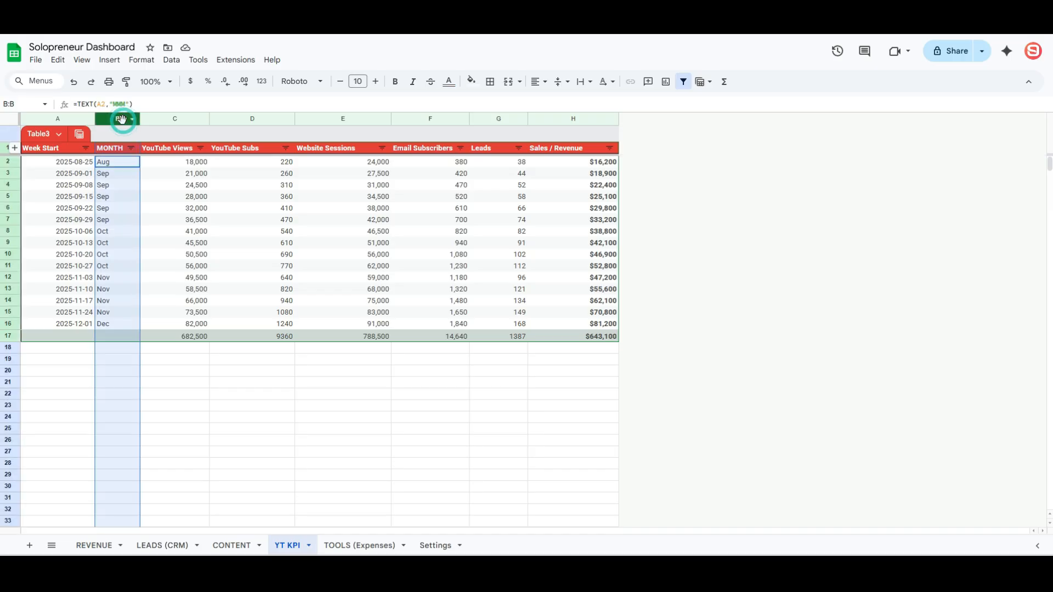
key(ctrl+shift+e)
click(71, 118)
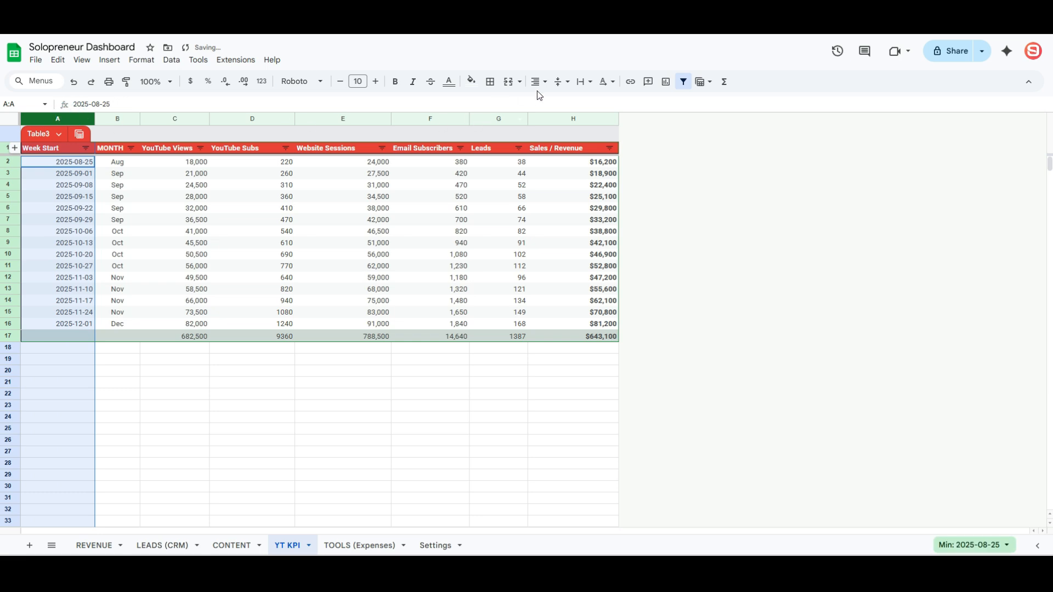
click(539, 82)
click(555, 103)
- Look through the Week Start filter options and close them without changes
click(85, 148)
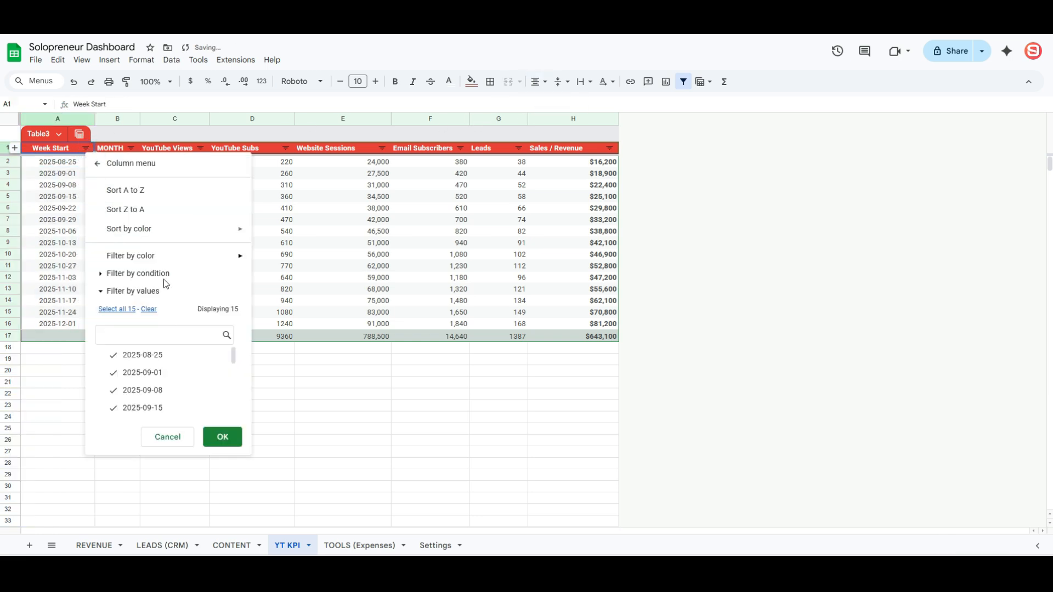
scroll(176, 368, down, 2)
scroll(176, 369, down, 2)
scroll(174, 369, up, 5)
click(167, 436)
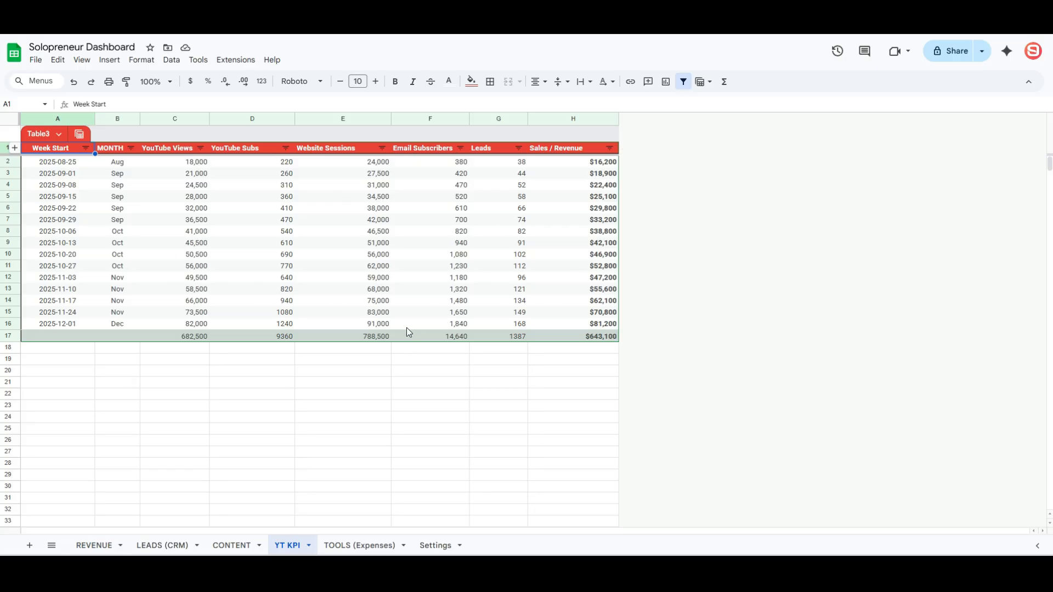
- Enter JAN in C20 and fill the month names down to DEC in C31
click(162, 375)
text(JAN)
key(Return)
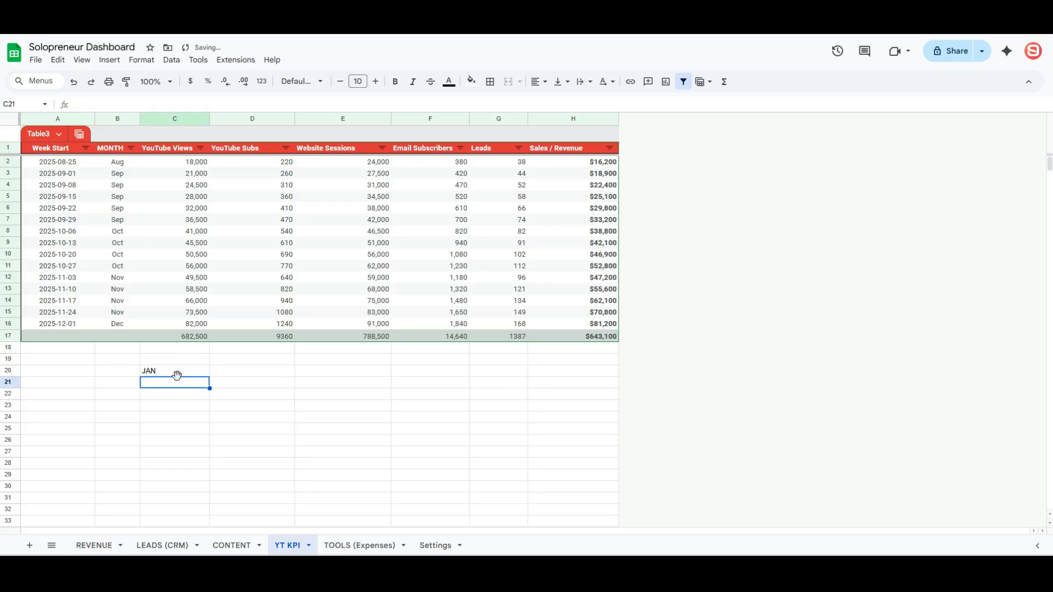
click(177, 374)
drag(209, 376, 210, 502)
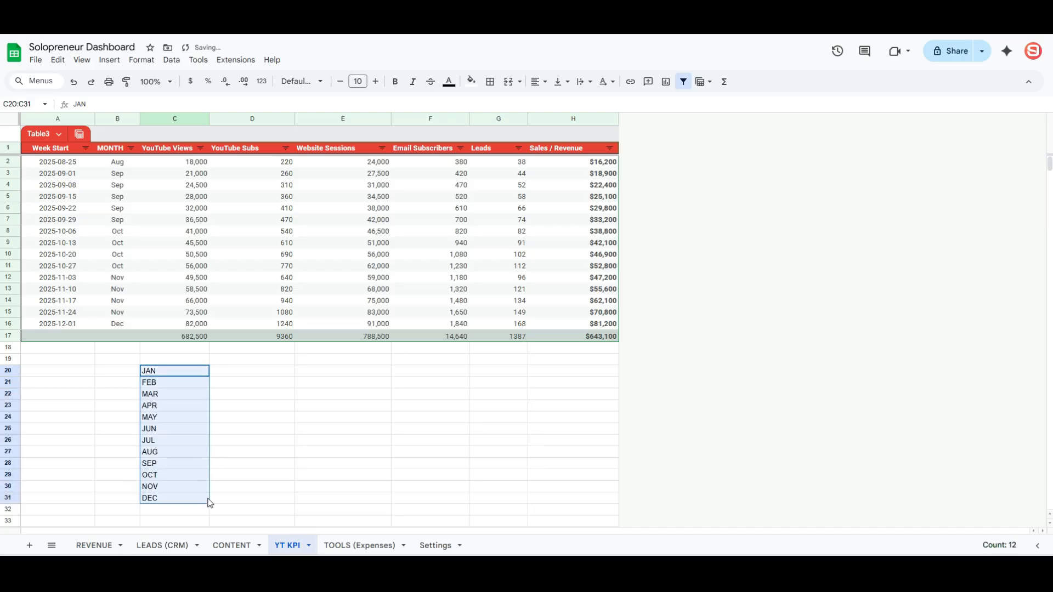
- Start =SUMIFS(H:H,$B:$B,C20 in D20 to total JAN's Sales / Revenue
click(225, 369)
text(=su)
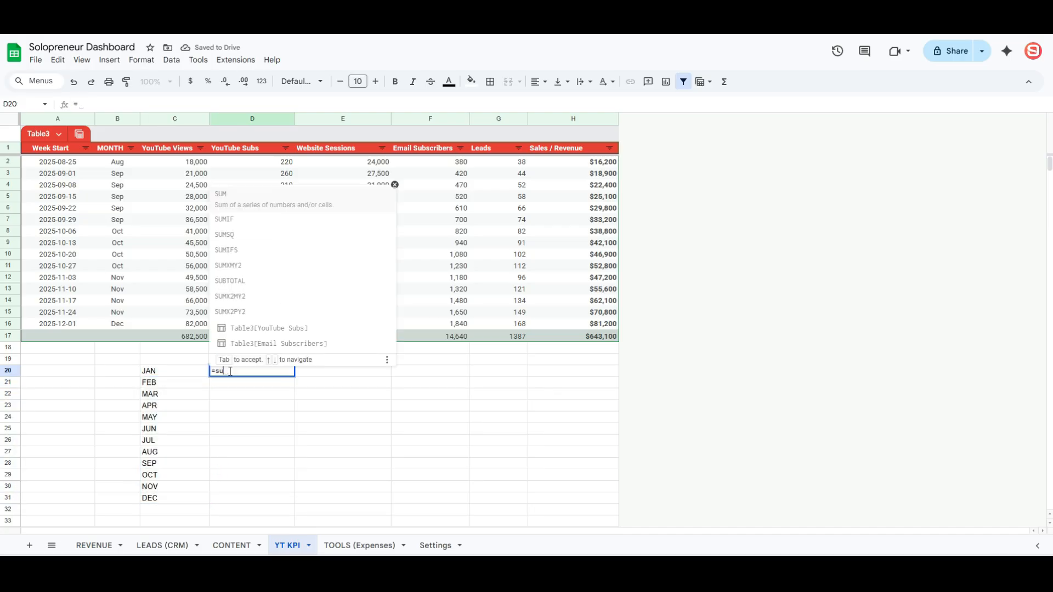
text(mifs)
key(Tab)
click(588, 122)
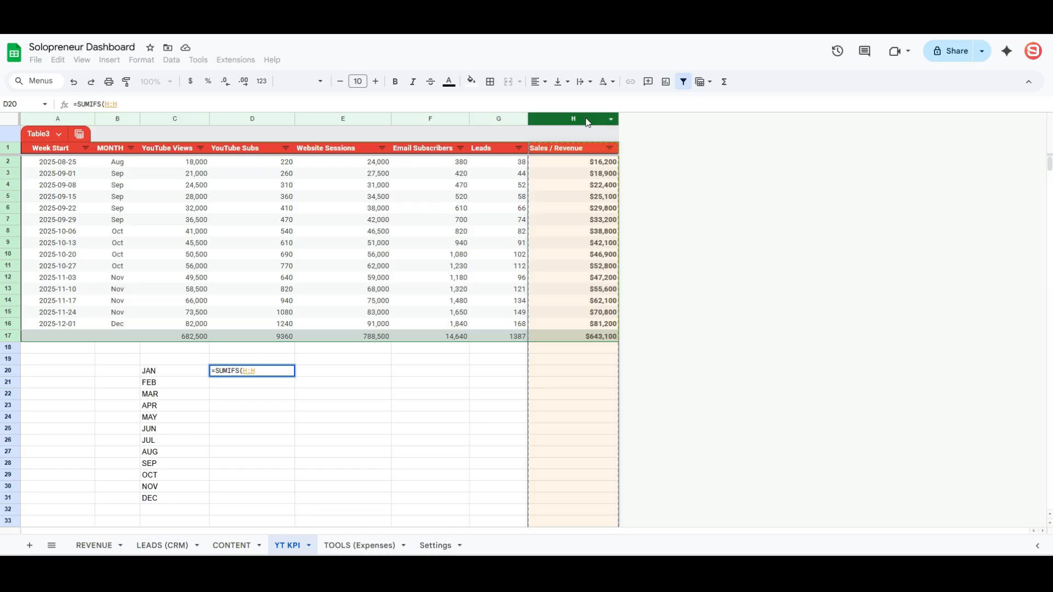
text(,)
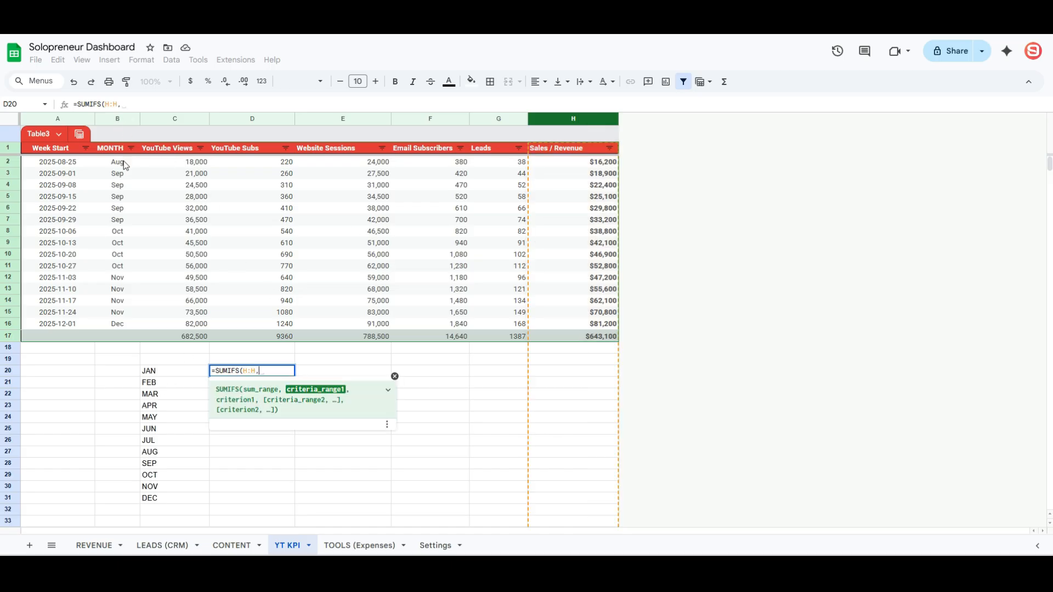
click(117, 120)
key(F4)
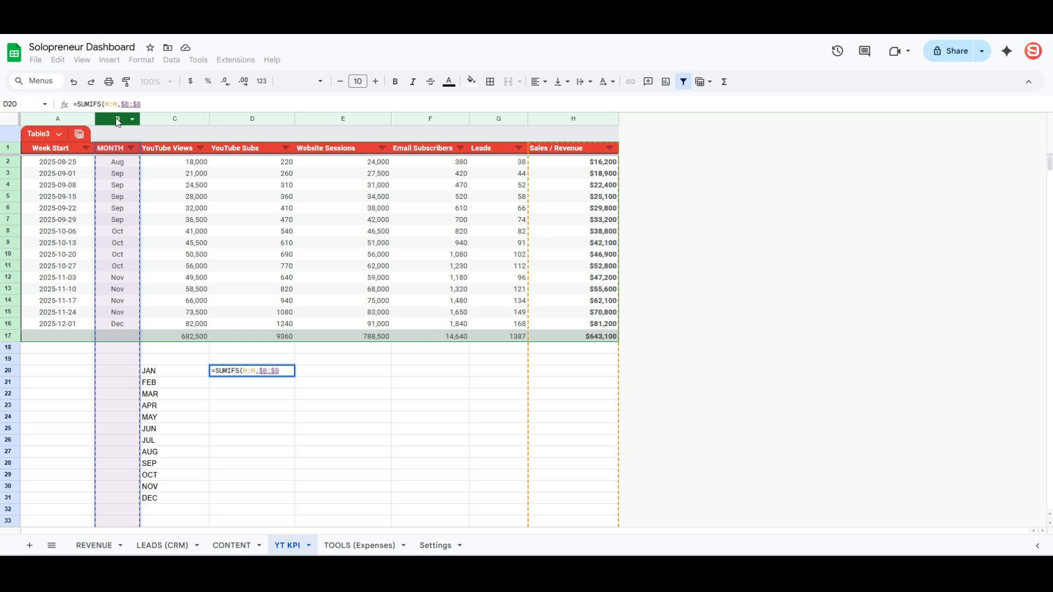
text(,)
click(180, 373)
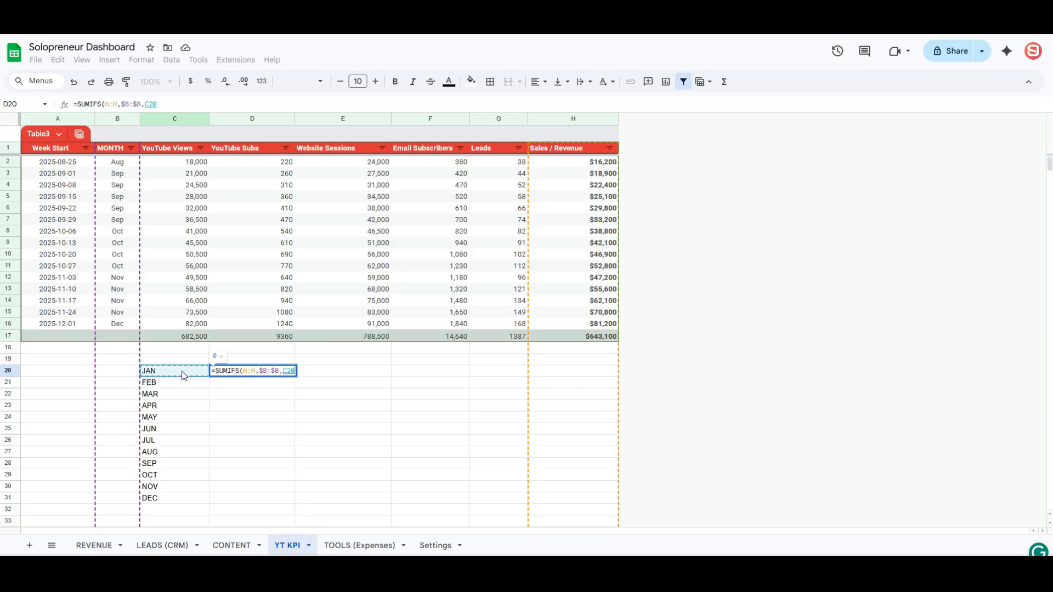
- Fill the SUMIFS totals down D20:D31 and format them as currency
key(Return)
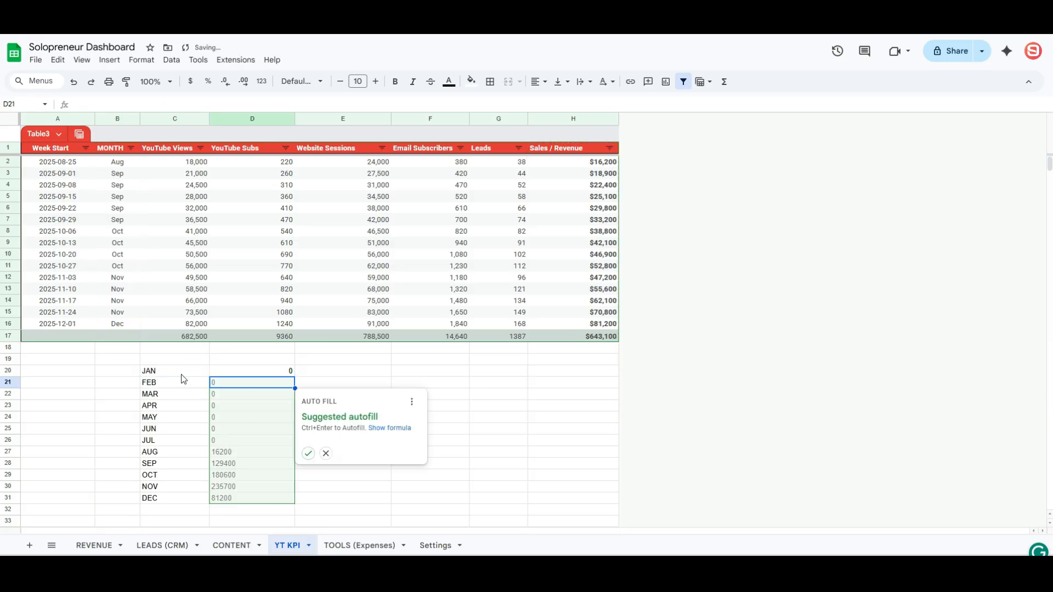
click(306, 453)
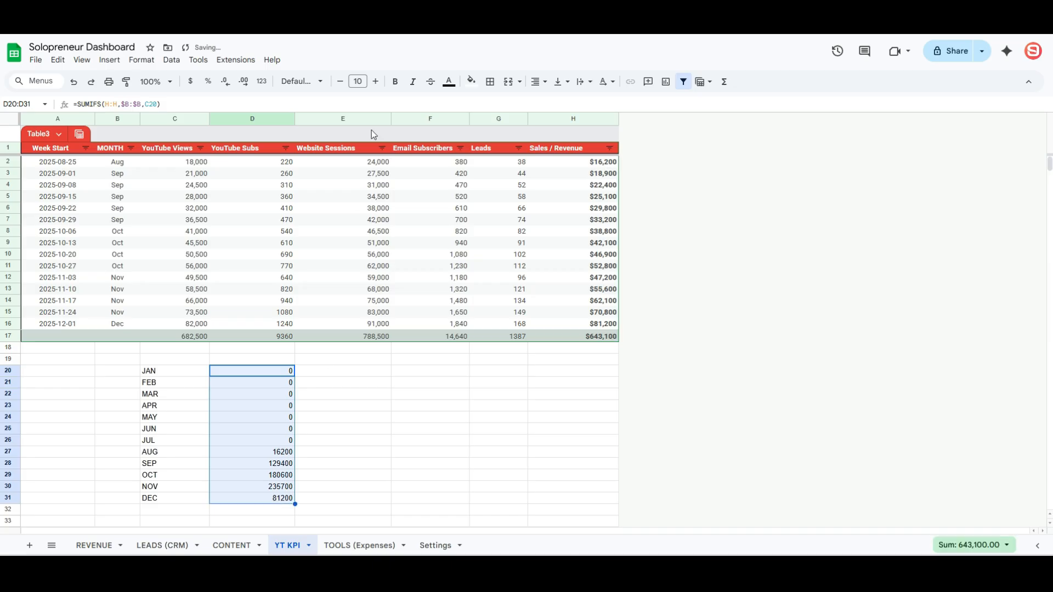
click(191, 81)
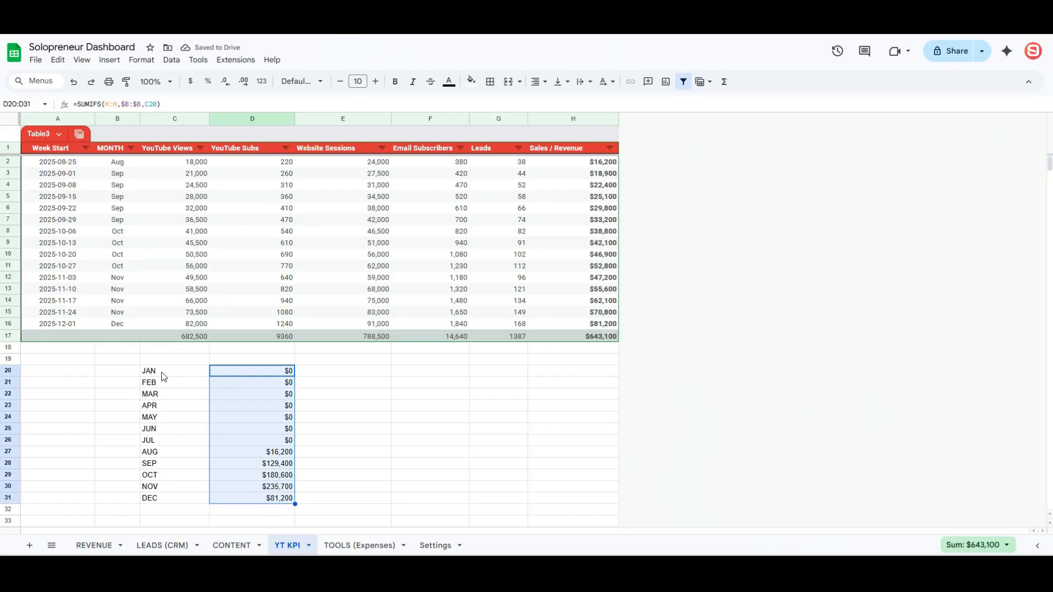
click(268, 453)
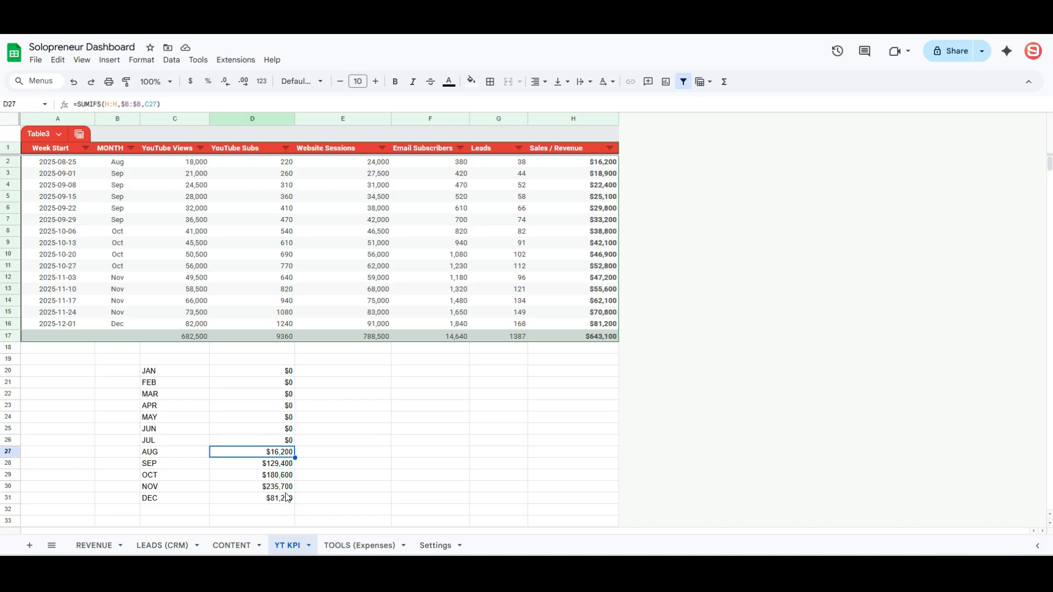
- Set the whole YT KPI sheet in the Lexend font
click(307, 384)
key(ctrl+a)
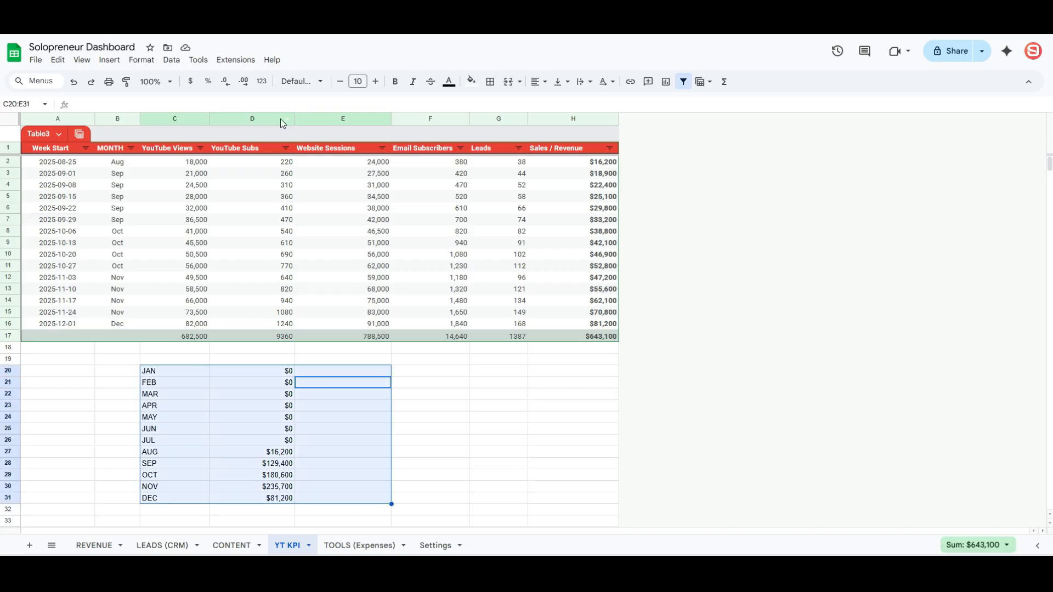
key(ctrl+a)
click(305, 82)
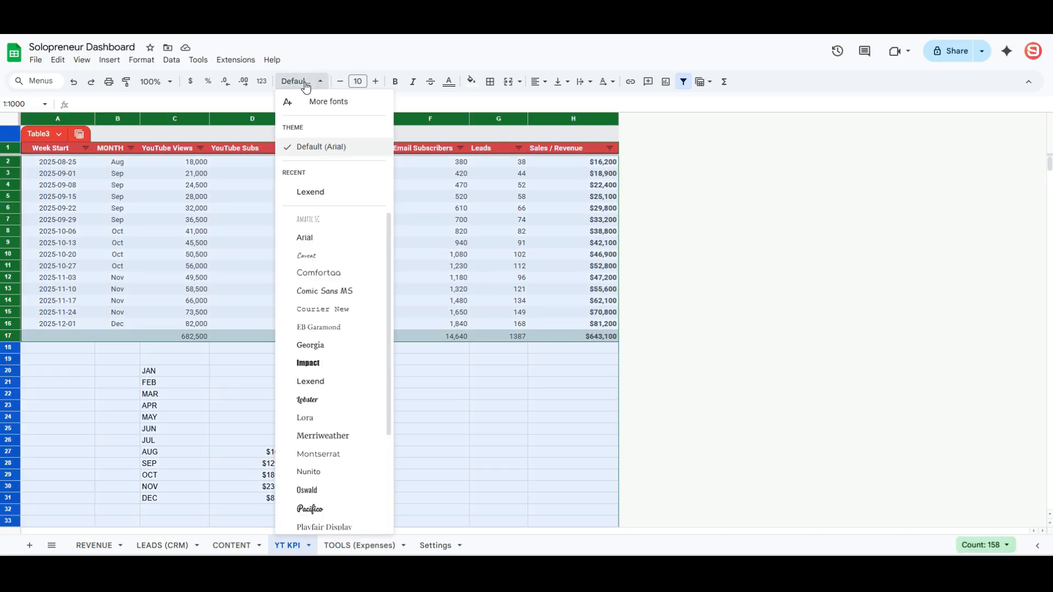
click(326, 381)
click(359, 371)
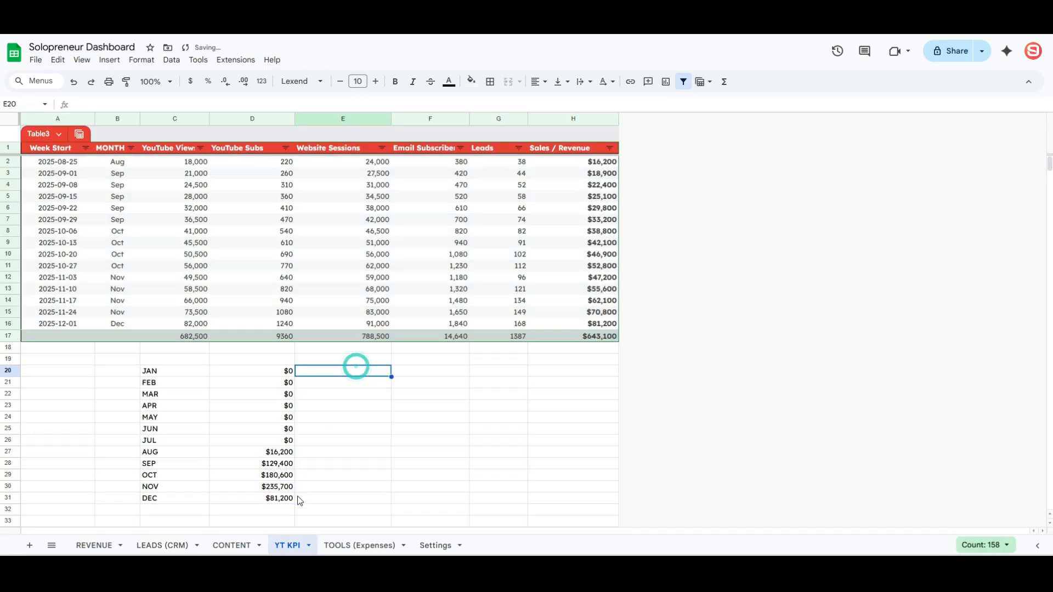
- Set the whole CONTENT sheet in the Lexend font
click(235, 545)
click(206, 274)
key(ctrl+a)
key(ctrl+a)
click(306, 81)
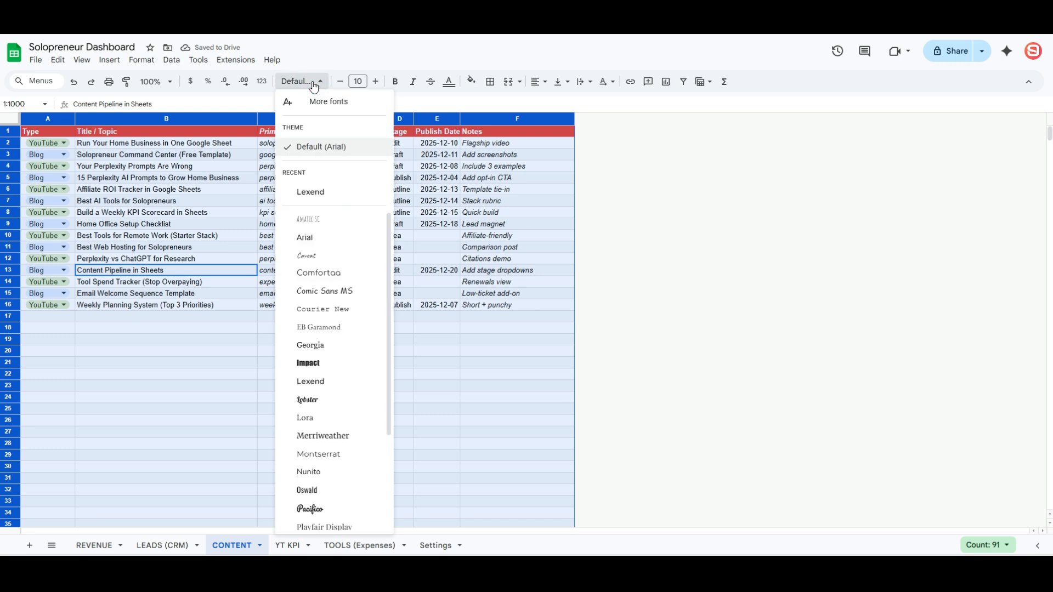
click(307, 191)
click(304, 354)
- Auto-fit all CONTENT column widths to their contents
click(20, 117)
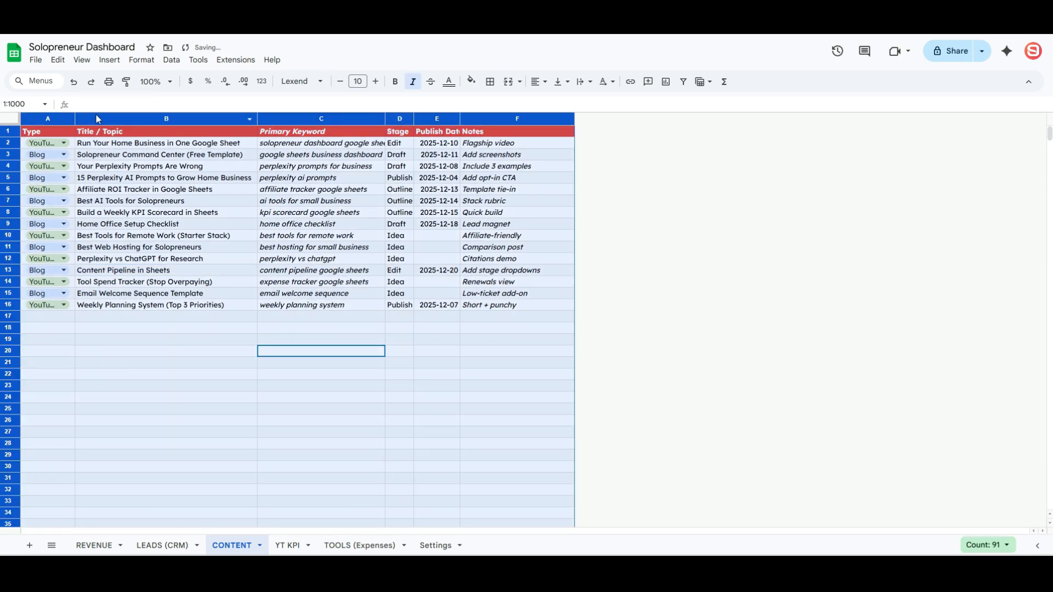
double_click(73, 117)
click(155, 281)
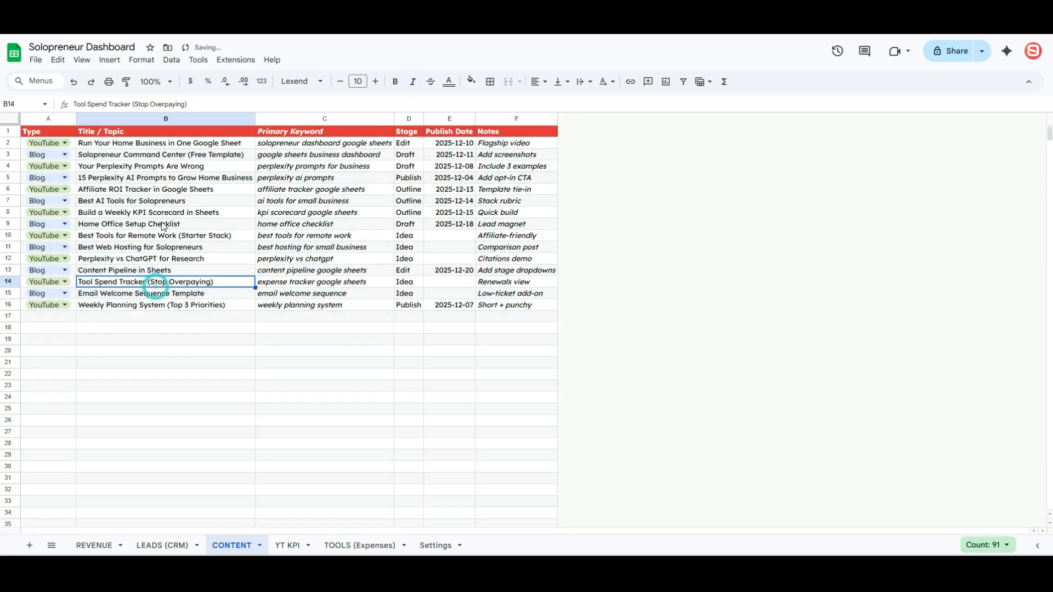
click(286, 545)
- Turn off gridlines on the YT KPI sheet
click(143, 64)
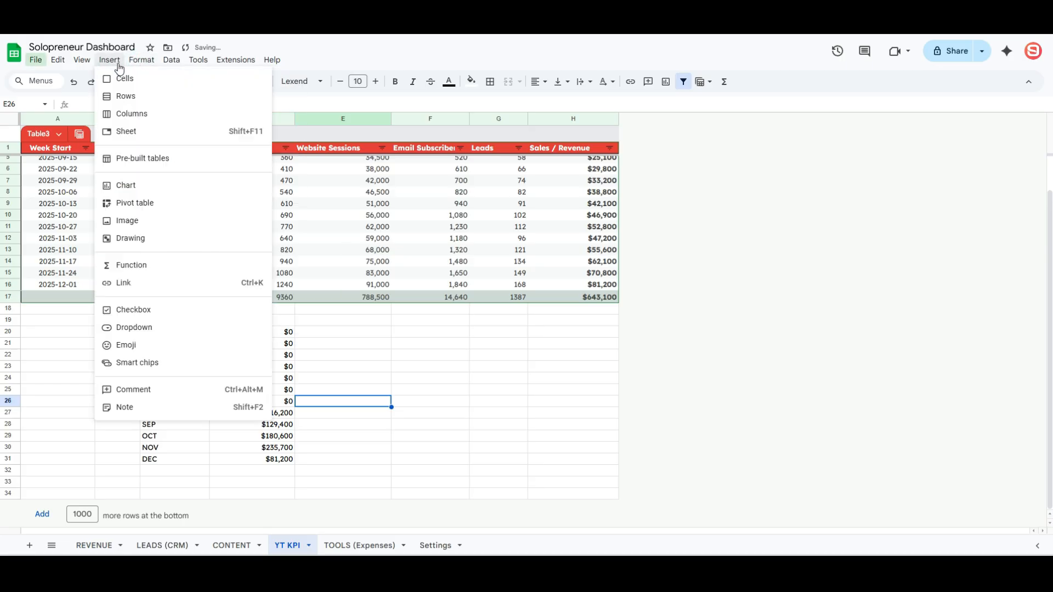
mouse_move(82, 60)
mouse_move(230, 79)
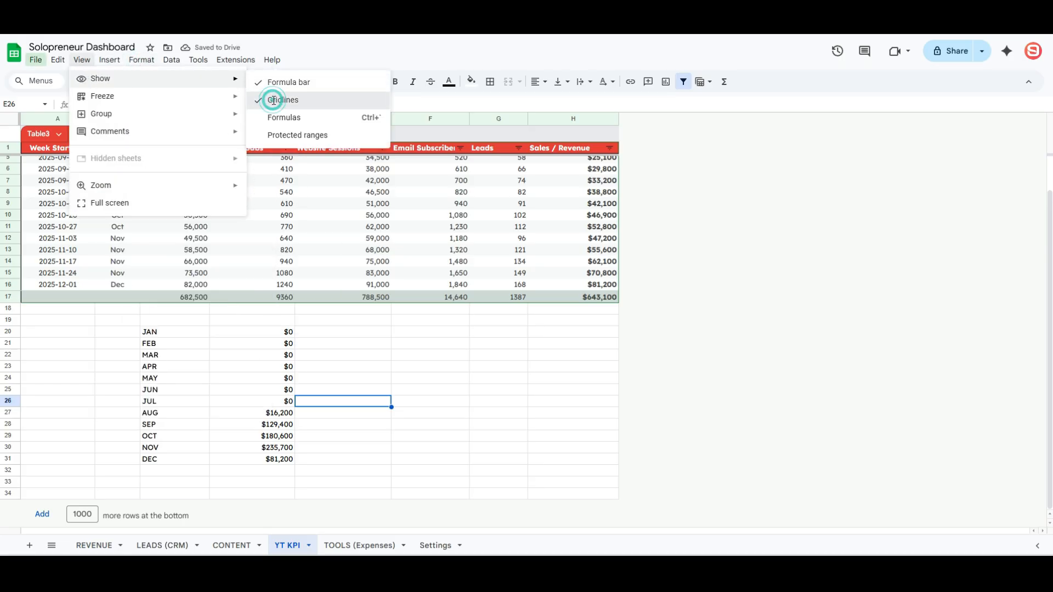
click(269, 99)
- Add a conditional format to the JAN–DEC summary giving values equal to 0 a dark text colour
drag(151, 331, 274, 462)
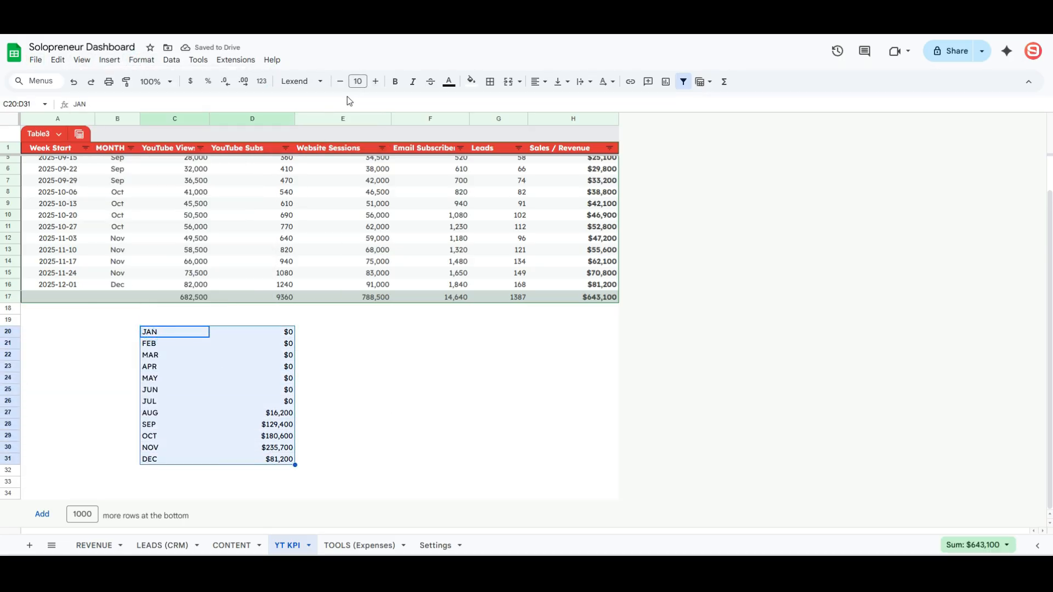
click(171, 60)
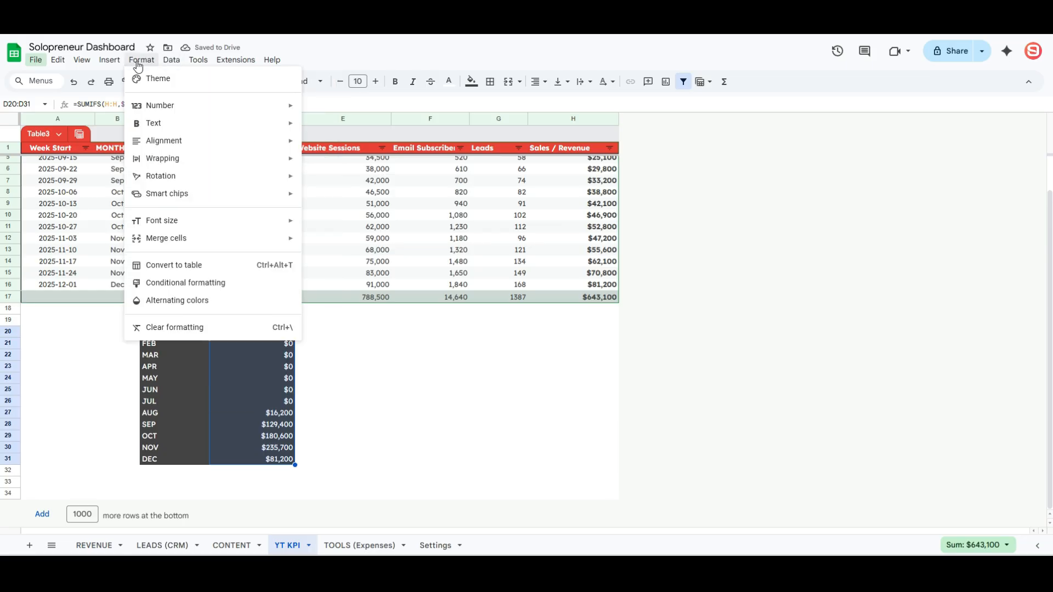
mouse_move(142, 59)
click(184, 289)
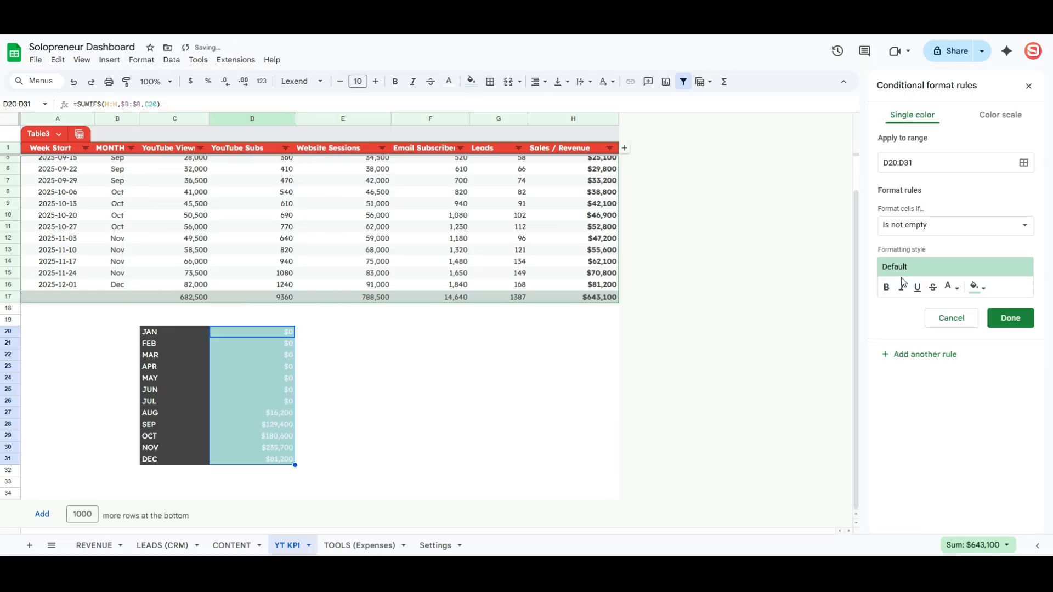
click(1006, 226)
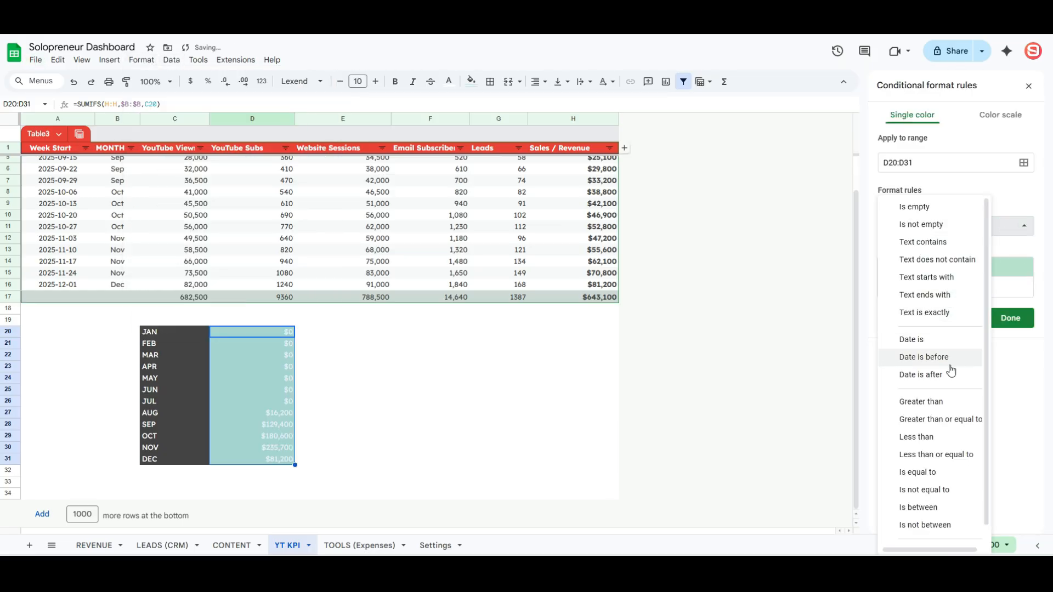
click(925, 472)
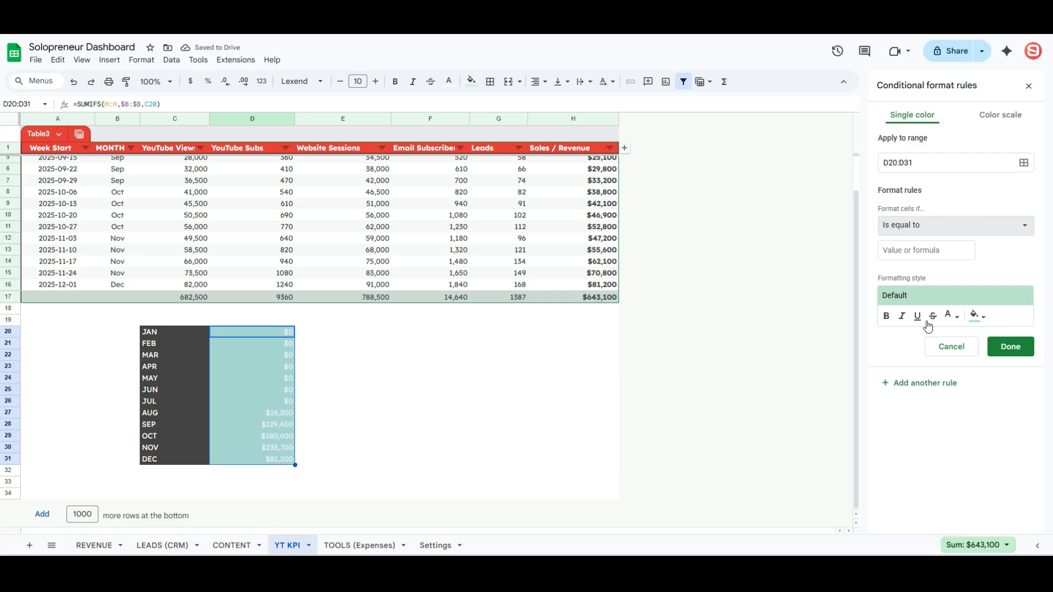
click(917, 249)
text(0)
click(953, 317)
click(857, 355)
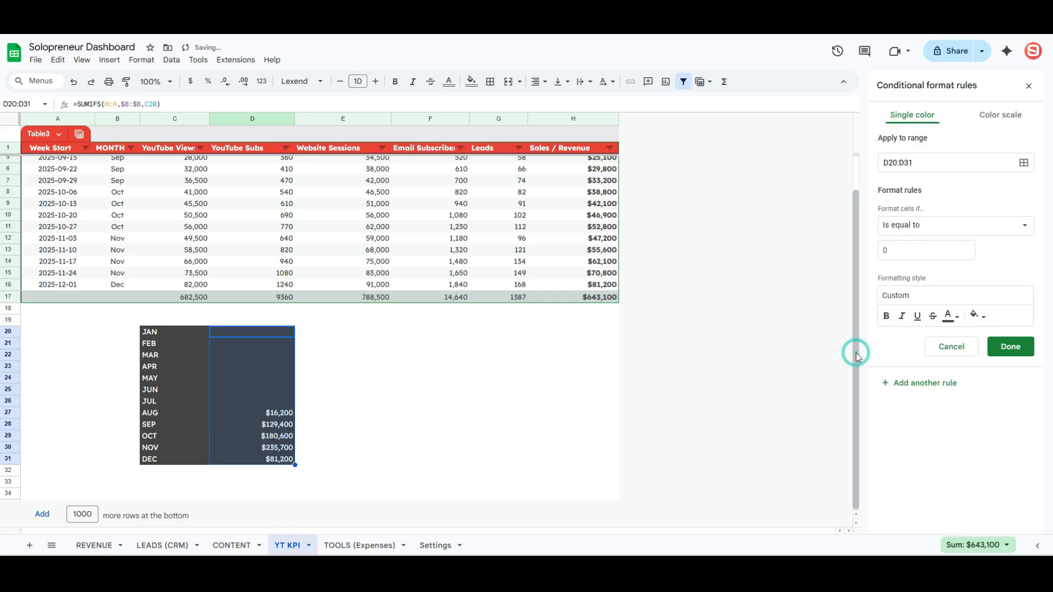
click(1010, 346)
click(389, 365)
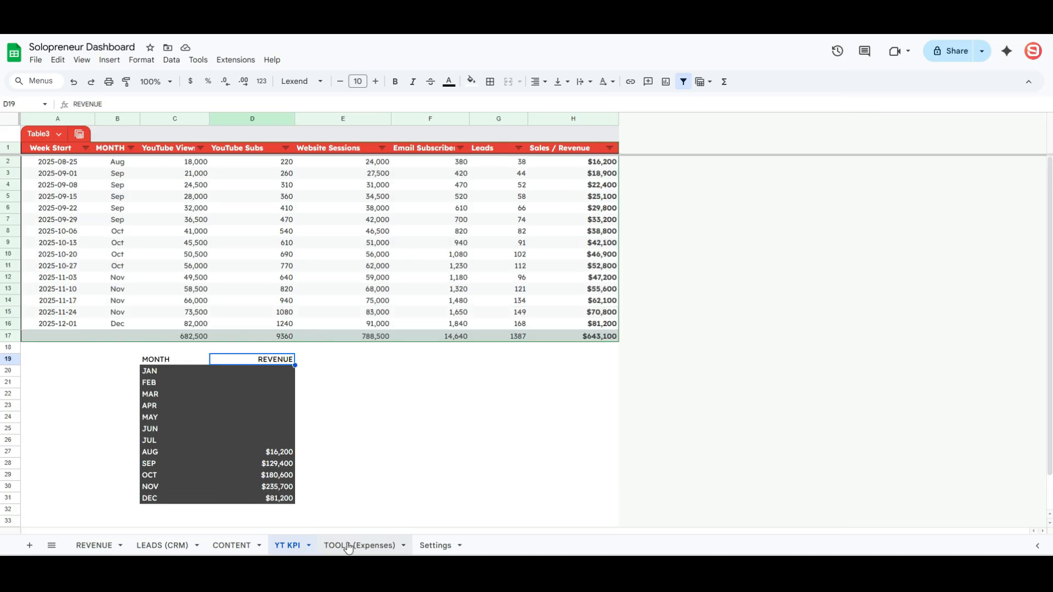
- Convert the TOOLS (Expenses) data into a table with a red header style
click(347, 546)
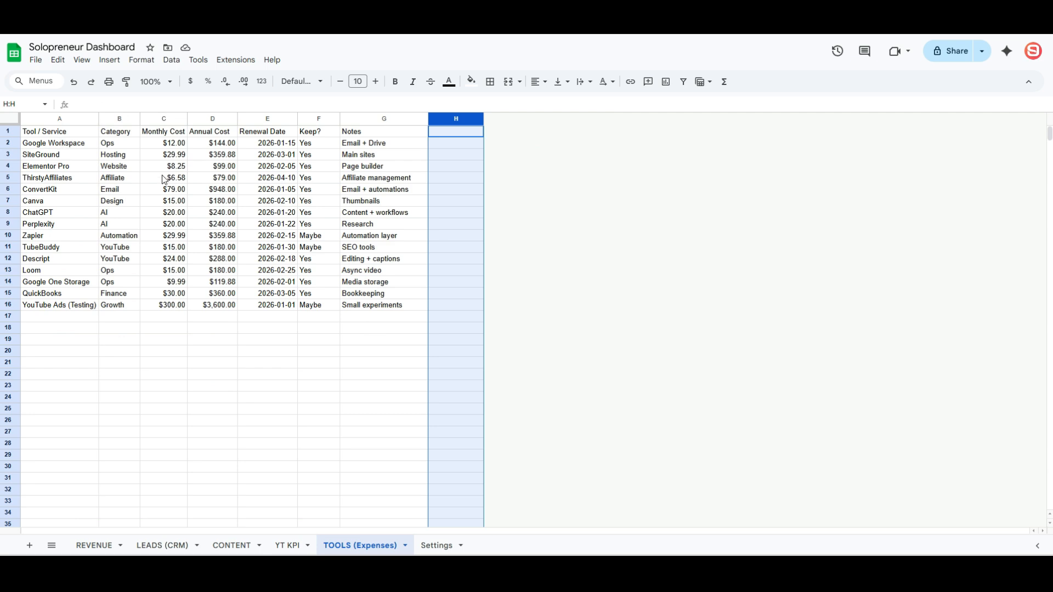
click(455, 318)
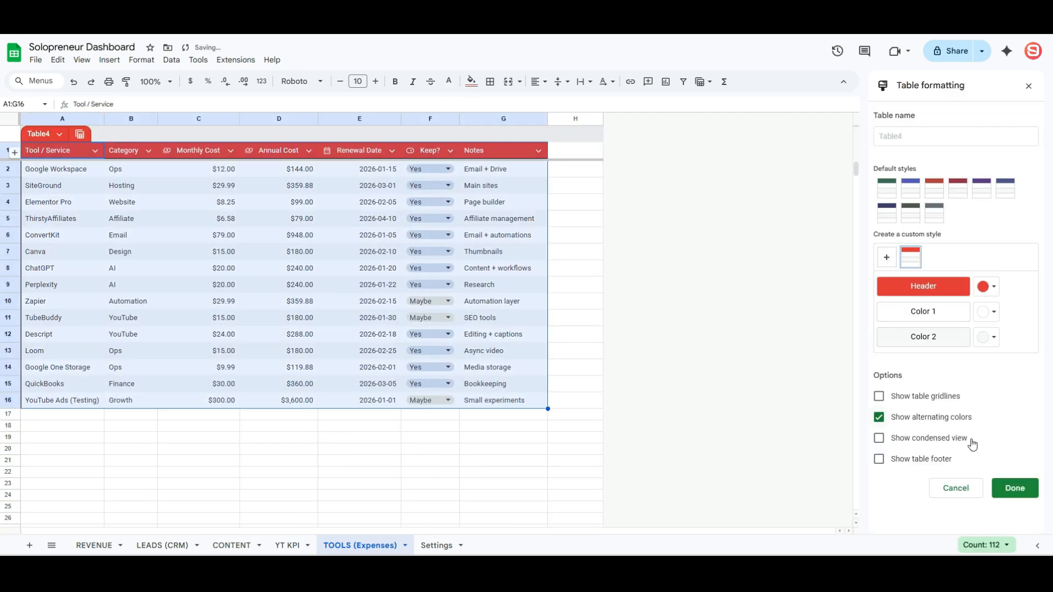
click(1015, 486)
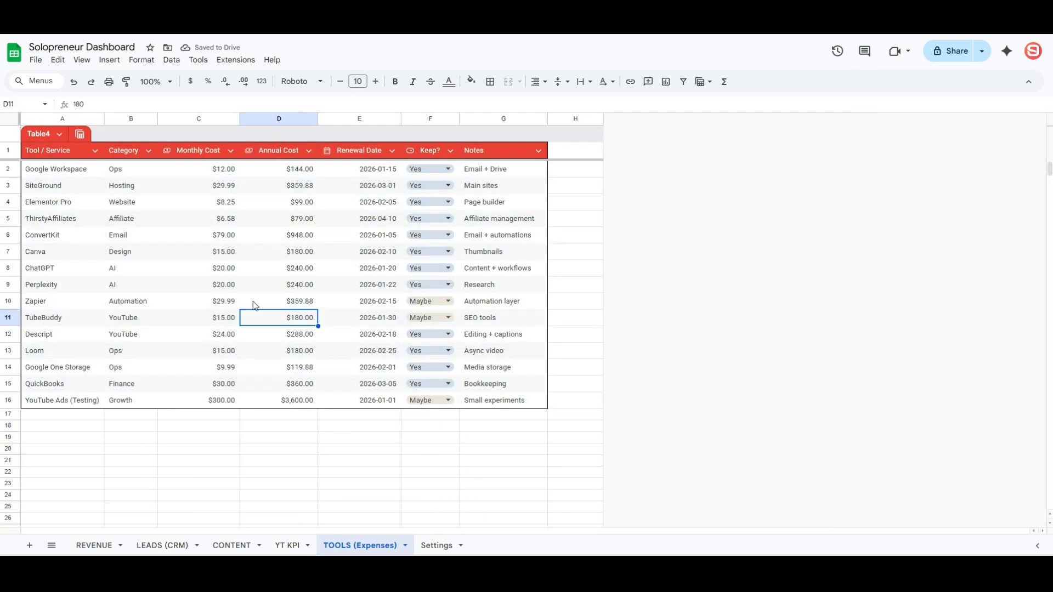
- Delete empty column H and the empty rows below the table, then inspect the Annual Cost values
right_click(583, 119)
click(605, 248)
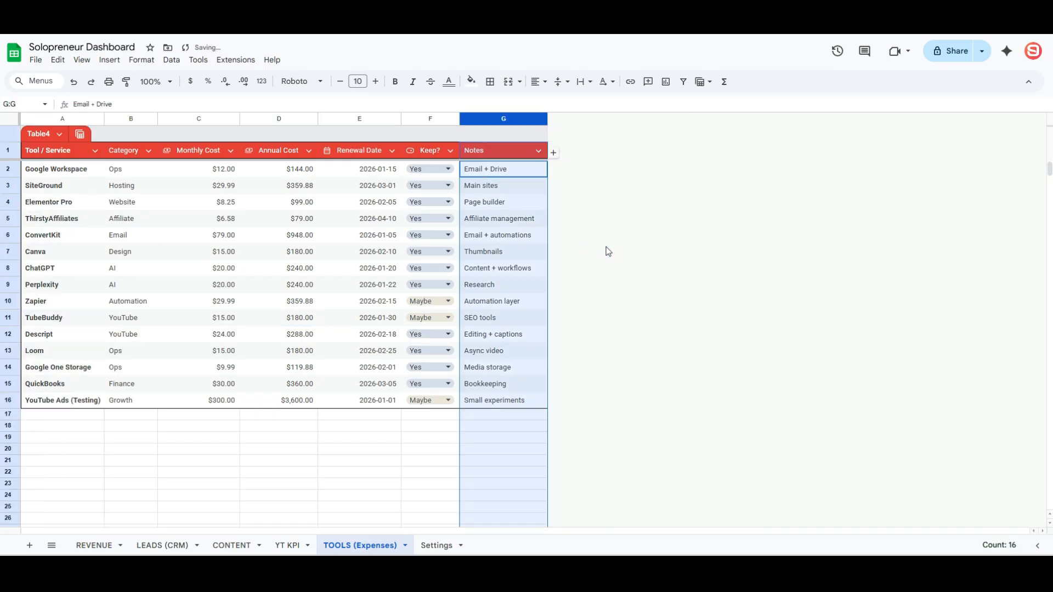
click(154, 404)
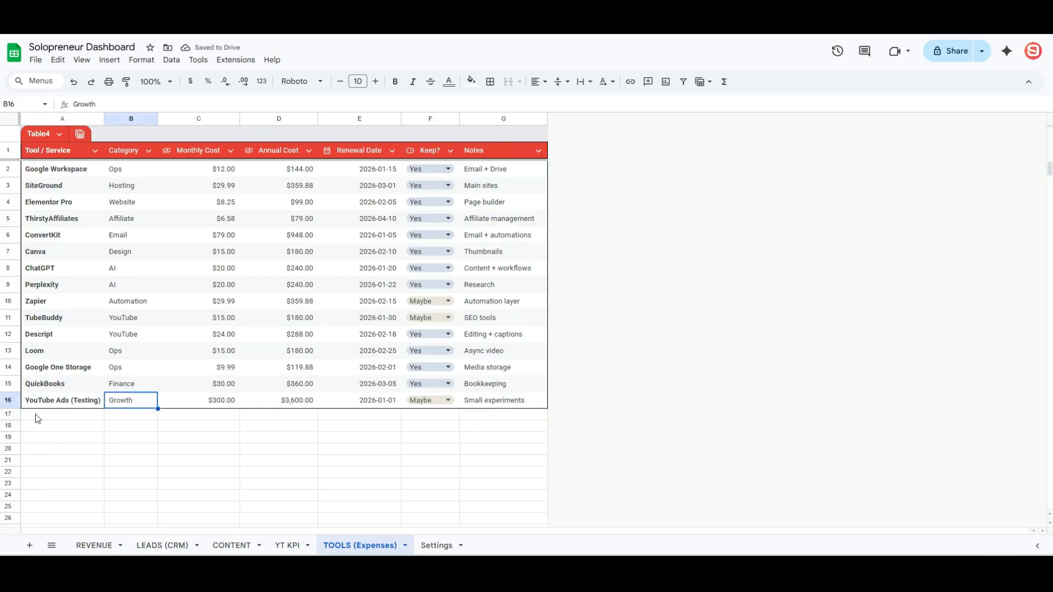
click(10, 415)
drag(1049, 167, 1048, 496)
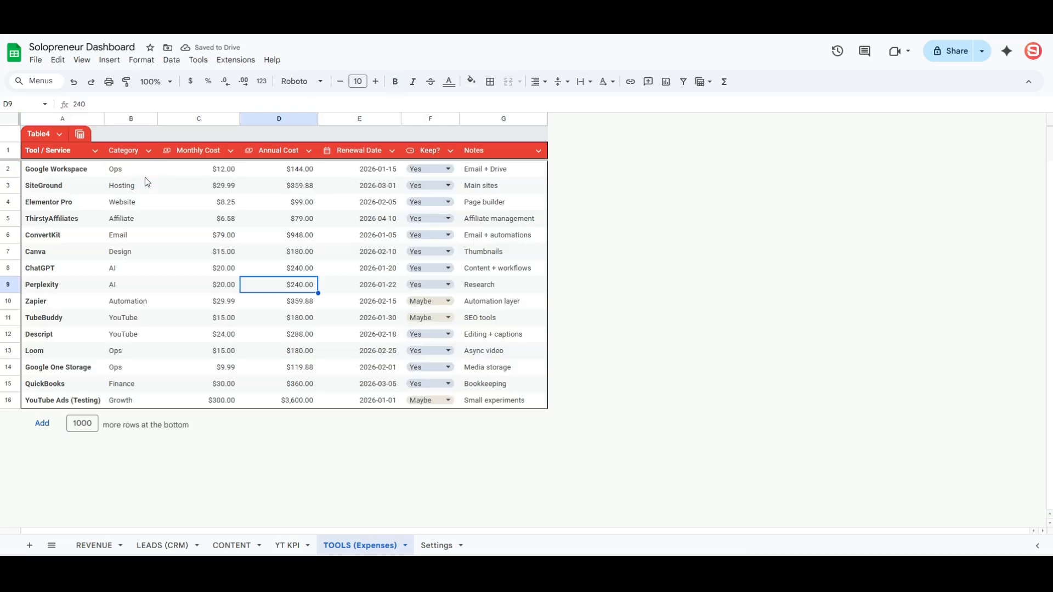
click(146, 176)
click(149, 189)
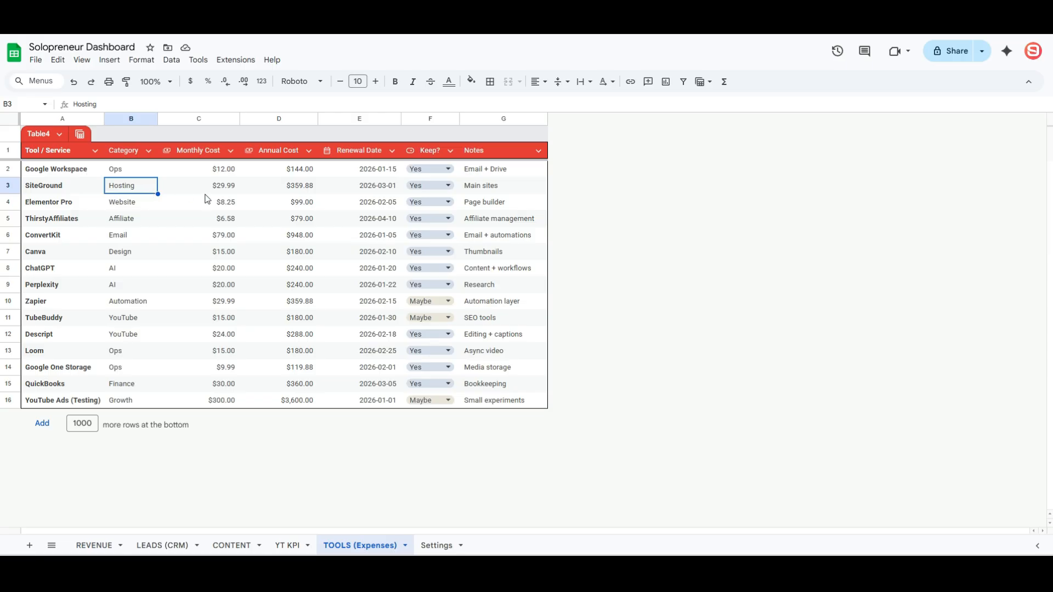
click(300, 185)
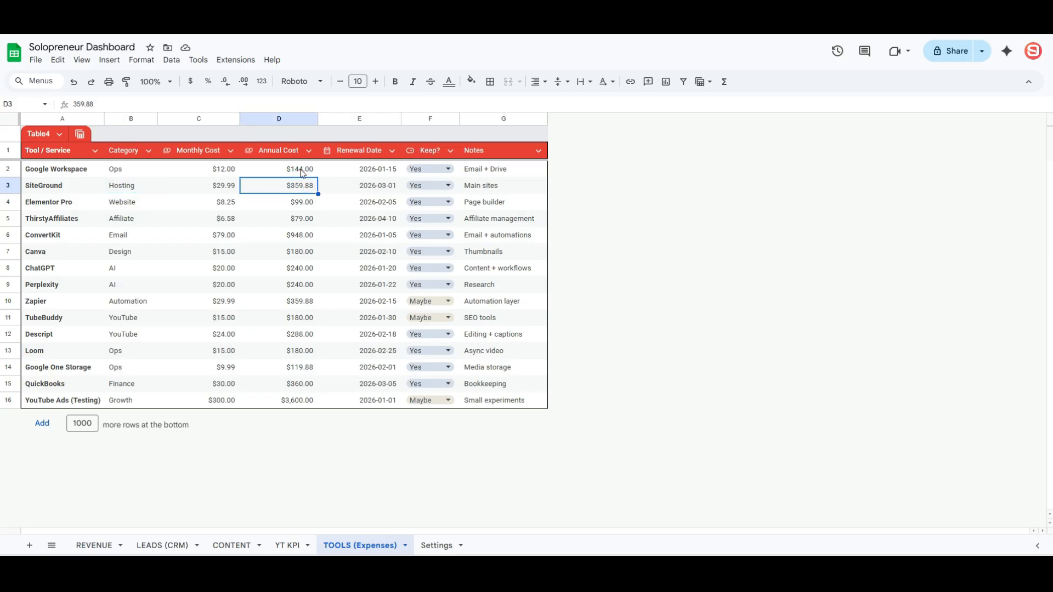
click(302, 173)
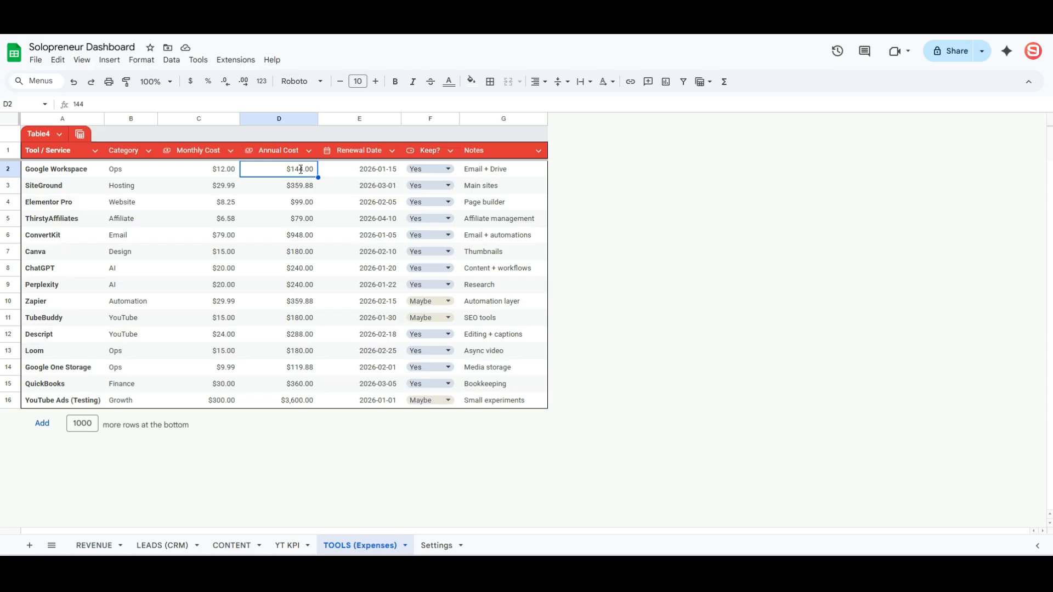
- Set Annual Cost to =C2*12 and fill it down through row 16
text(=)
click(224, 174)
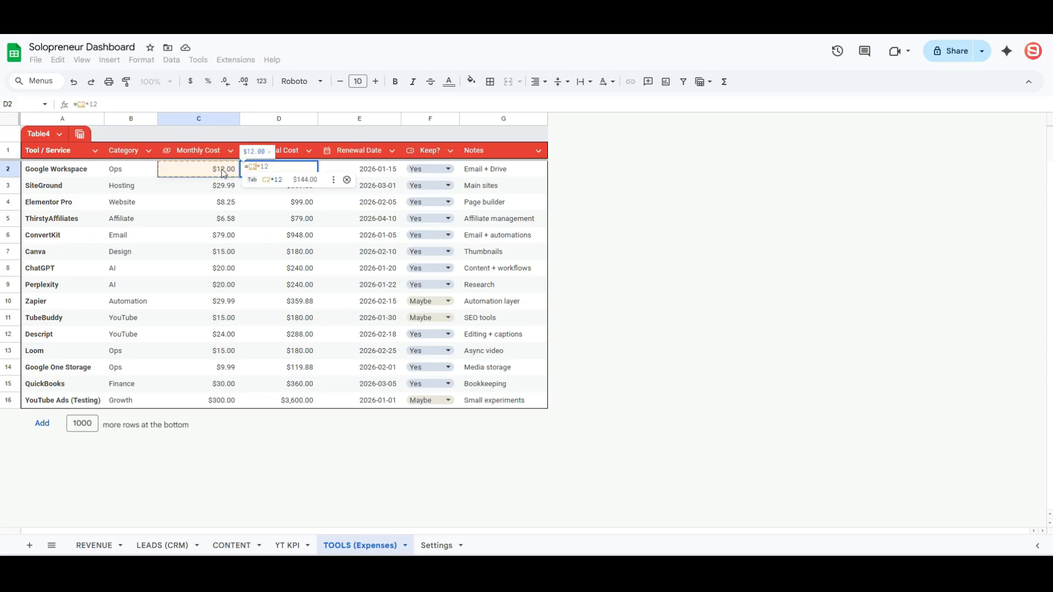
click(274, 178)
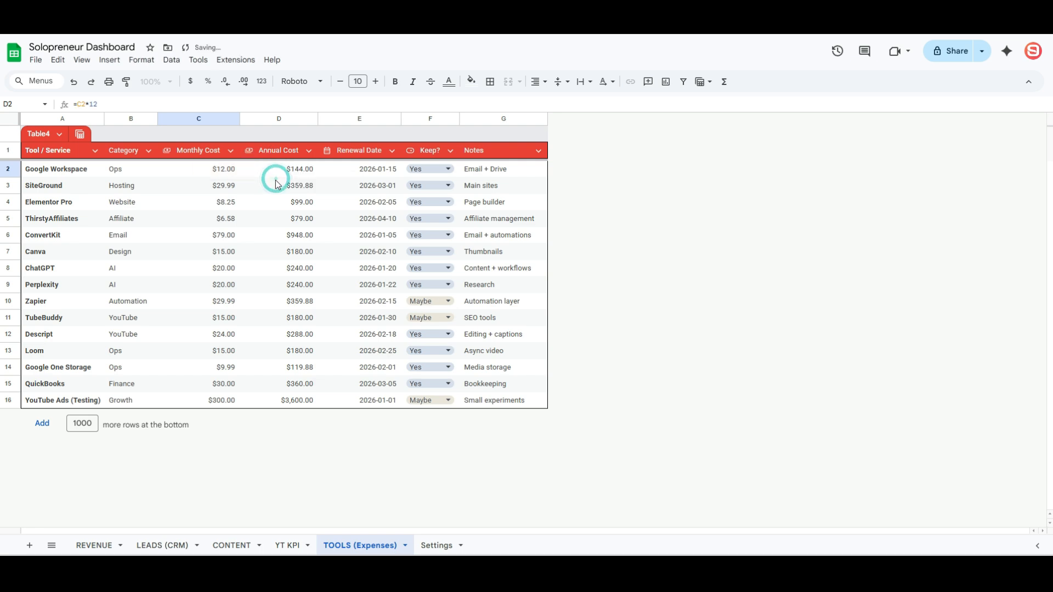
drag(317, 403, 317, 404)
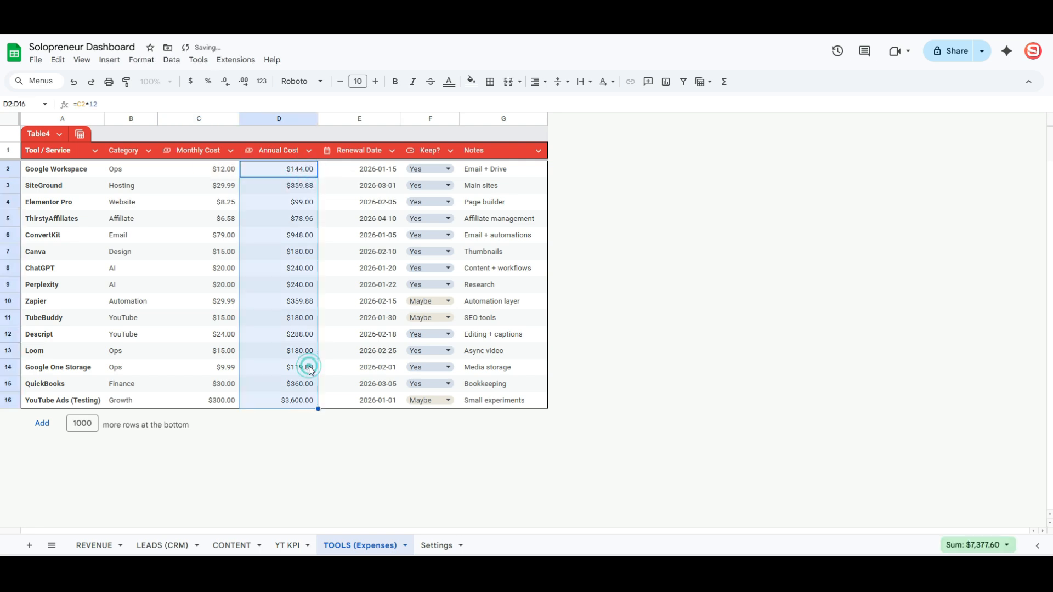
click(313, 367)
- Switch the table to condensed rows with a totals footer and bold the $614.80 and $7,377.60 totals
click(141, 60)
click(213, 310)
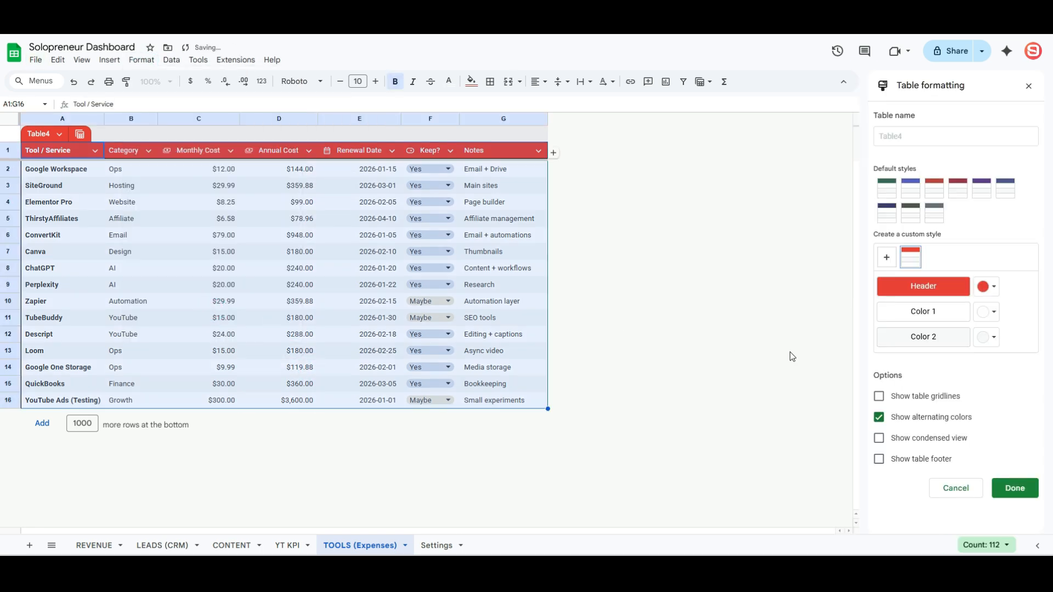
click(910, 438)
click(879, 458)
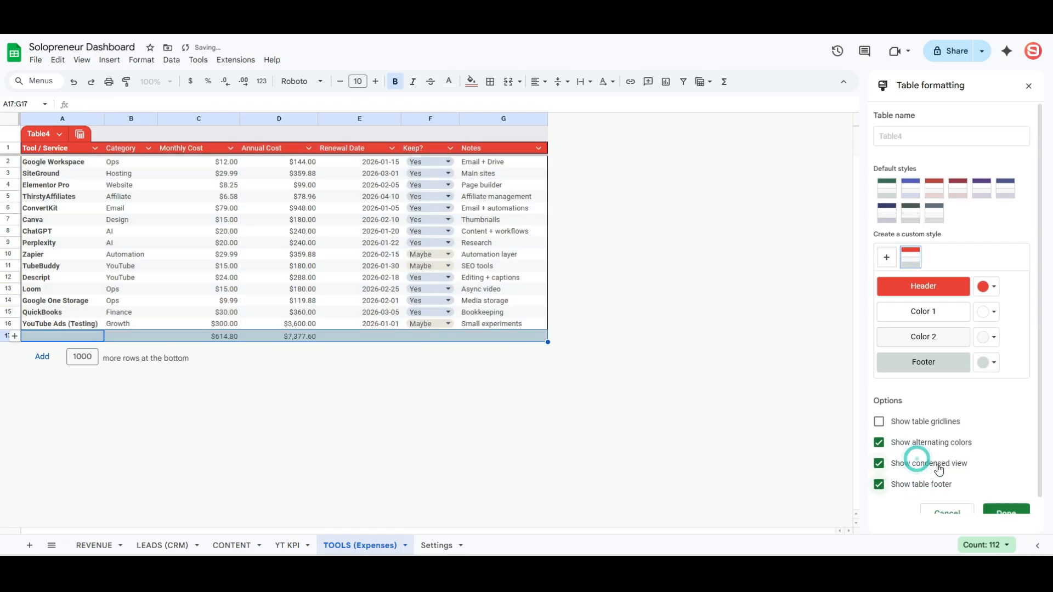
click(1015, 488)
drag(274, 336, 237, 339)
key(ctrl+b)
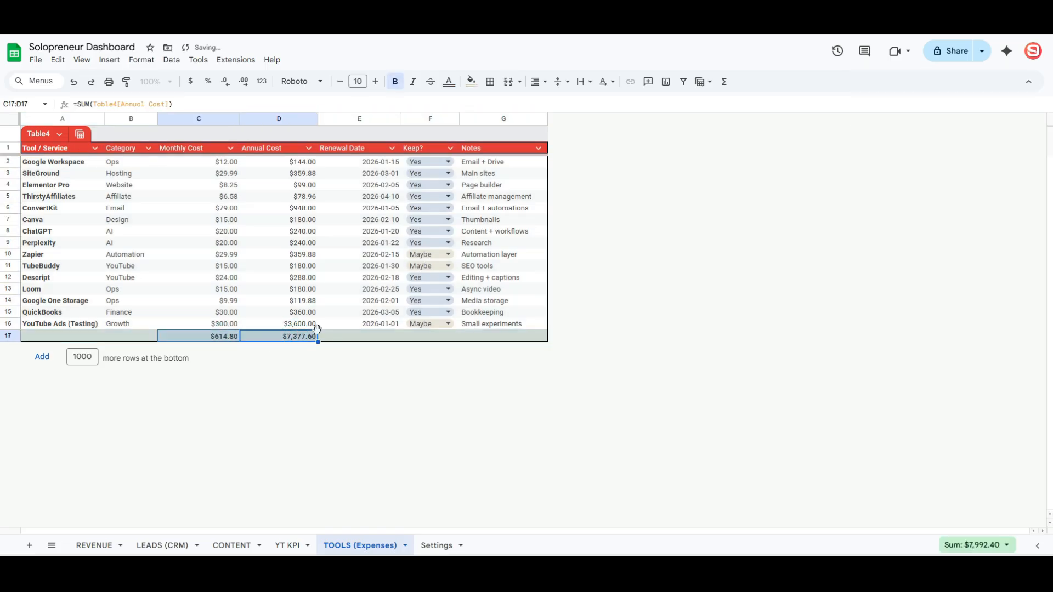
click(346, 336)
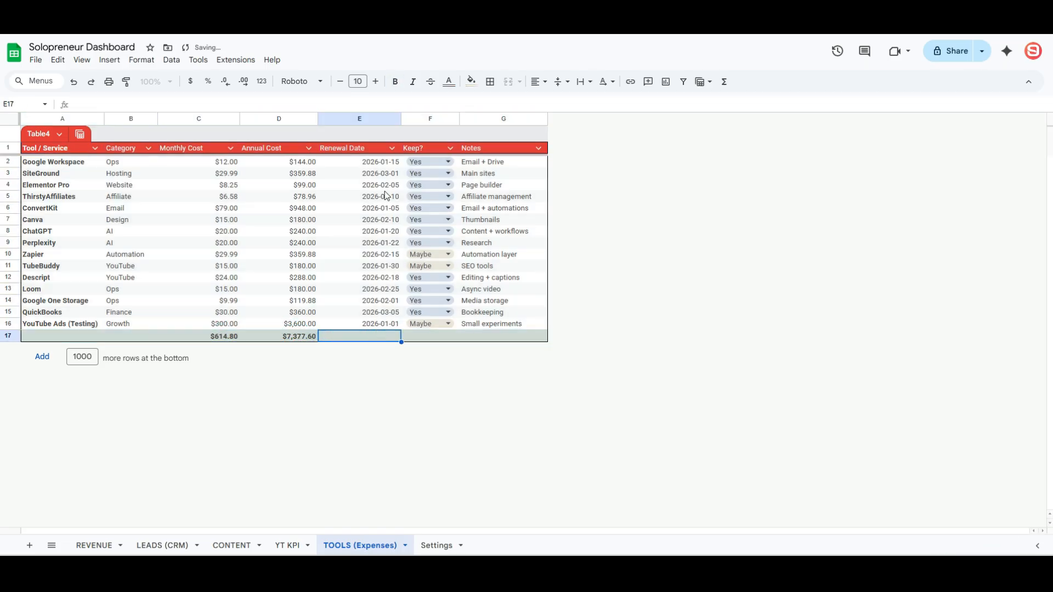
click(423, 117)
- Insert a new blank column to the left of Keep?
right_click(425, 118)
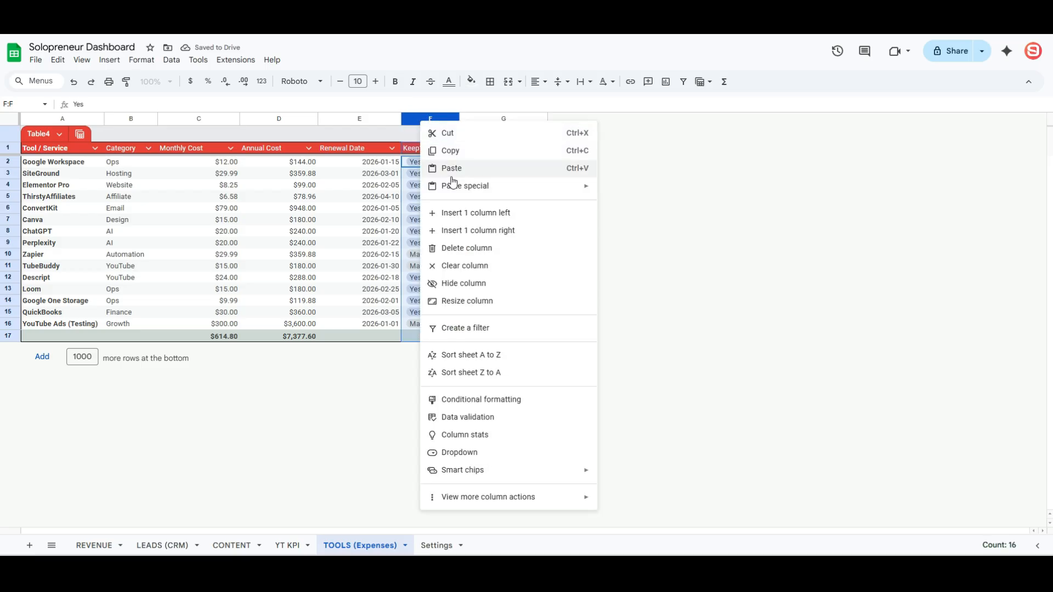
click(468, 211)
click(433, 243)
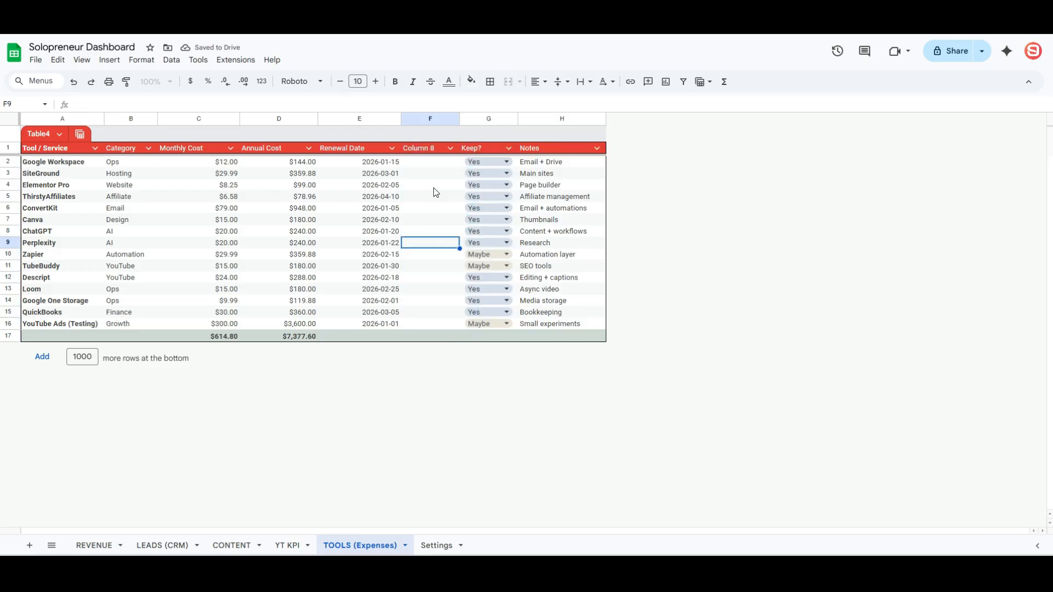
- On the Settings sheet, put a TODAY label in E1 and =TODAY() in F1
click(435, 545)
click(241, 131)
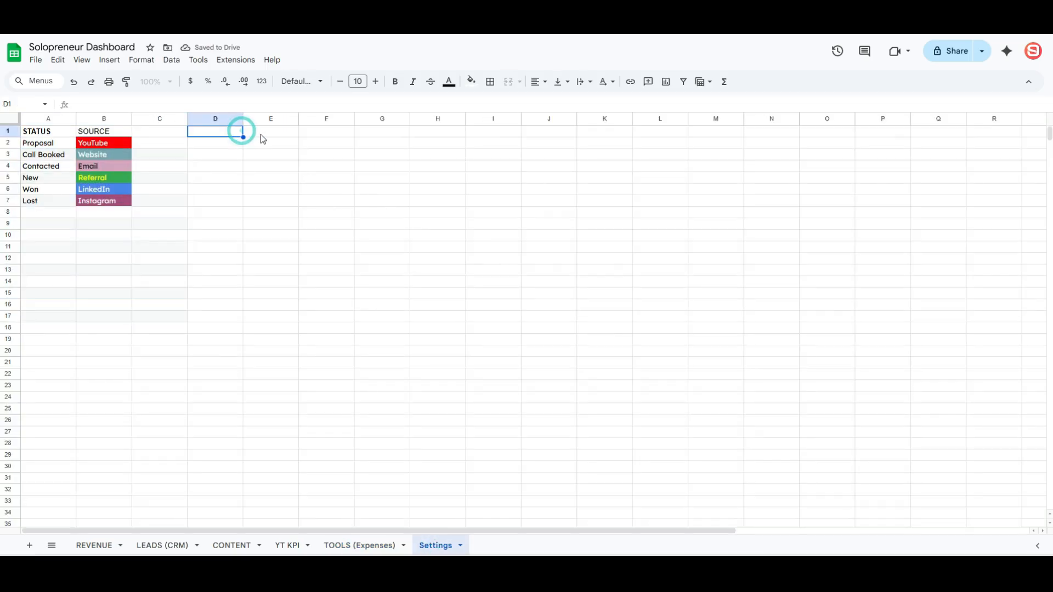
click(266, 134)
text(TODAY)
key(Tab)
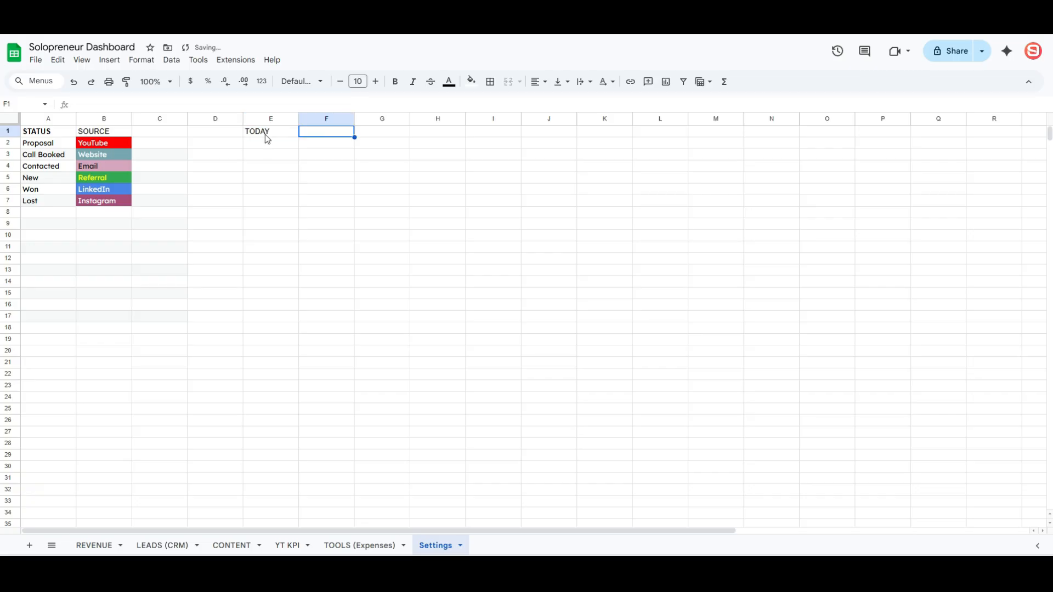
text(=tod)
key(Tab)
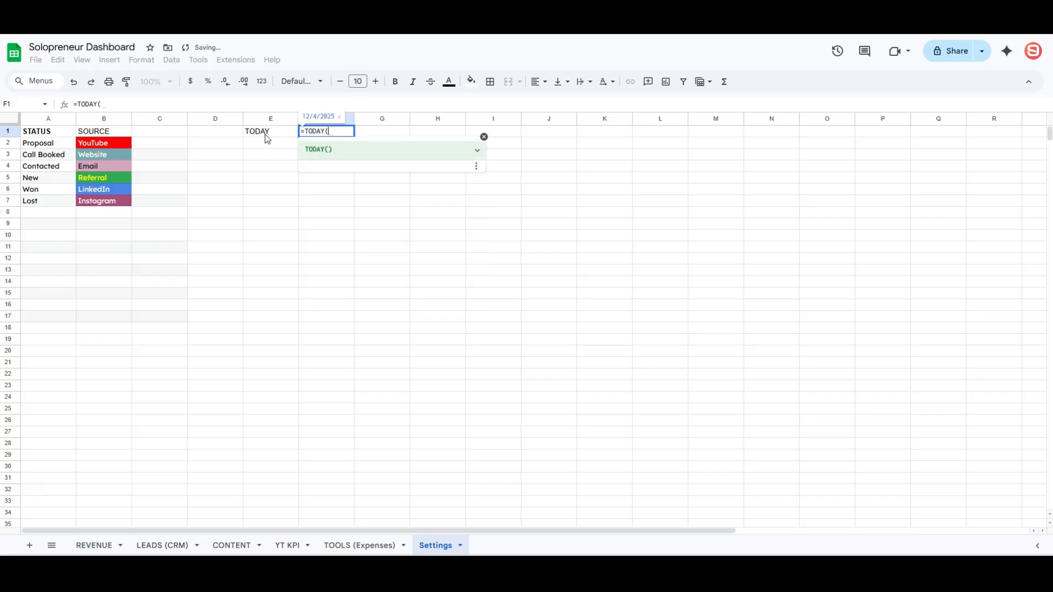
key(Return)
- Centre the Renewal Date column on the TOOLS (Expenses) sheet
click(360, 545)
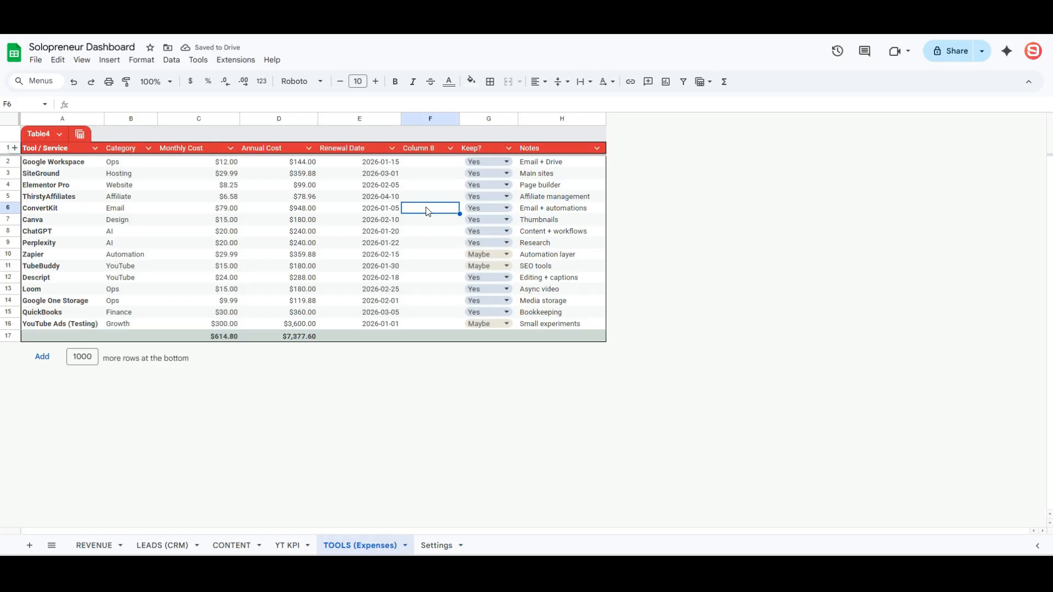
click(377, 118)
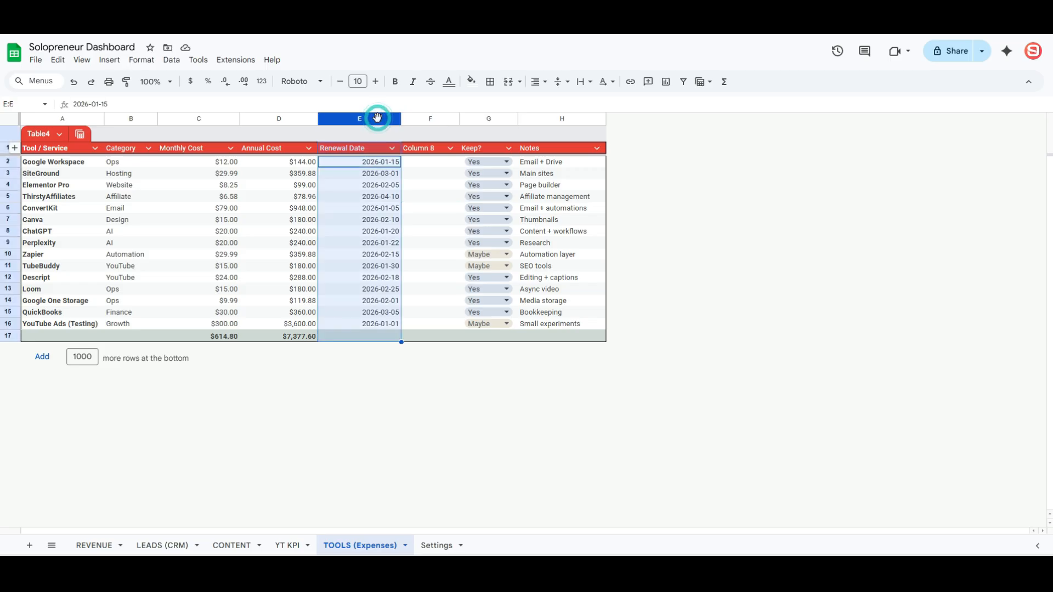
click(538, 81)
click(560, 104)
click(443, 163)
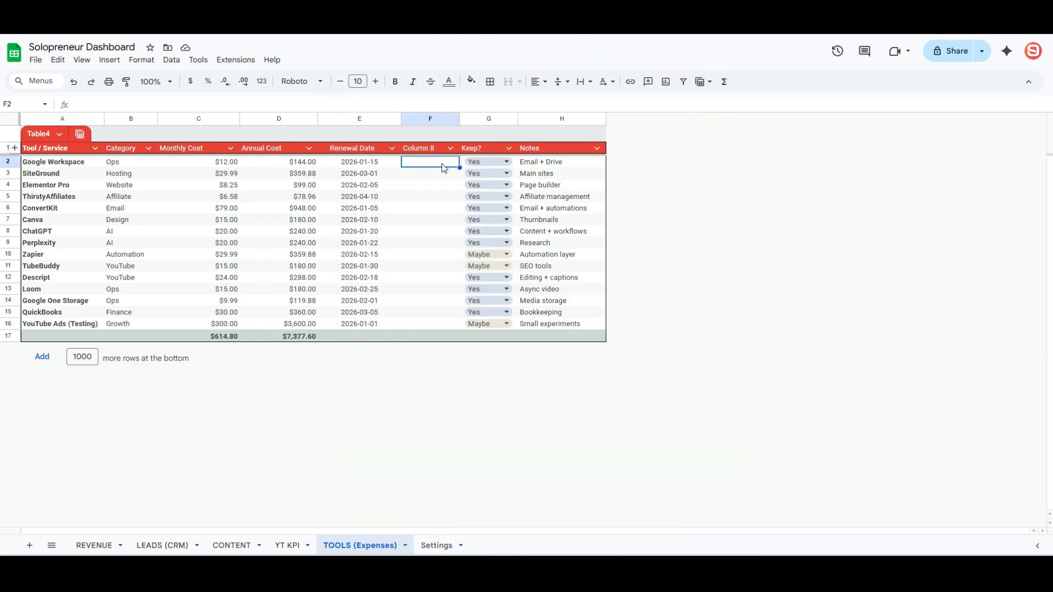
- Title the new column 'Days Until Renewal' and fill it with E2 minus the Settings TODAY date
click(439, 148)
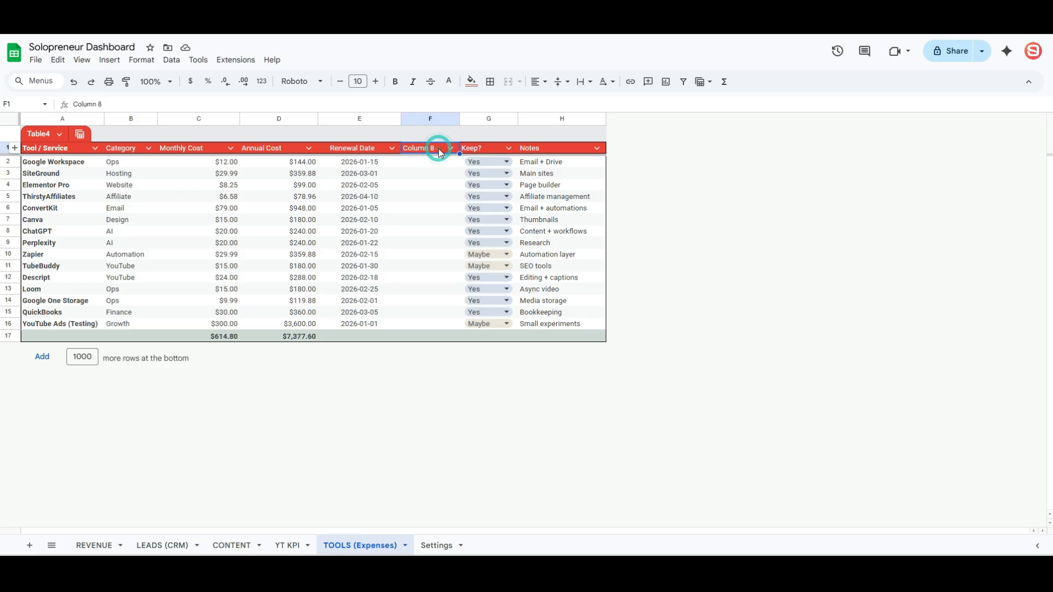
text(Days Until Rene)
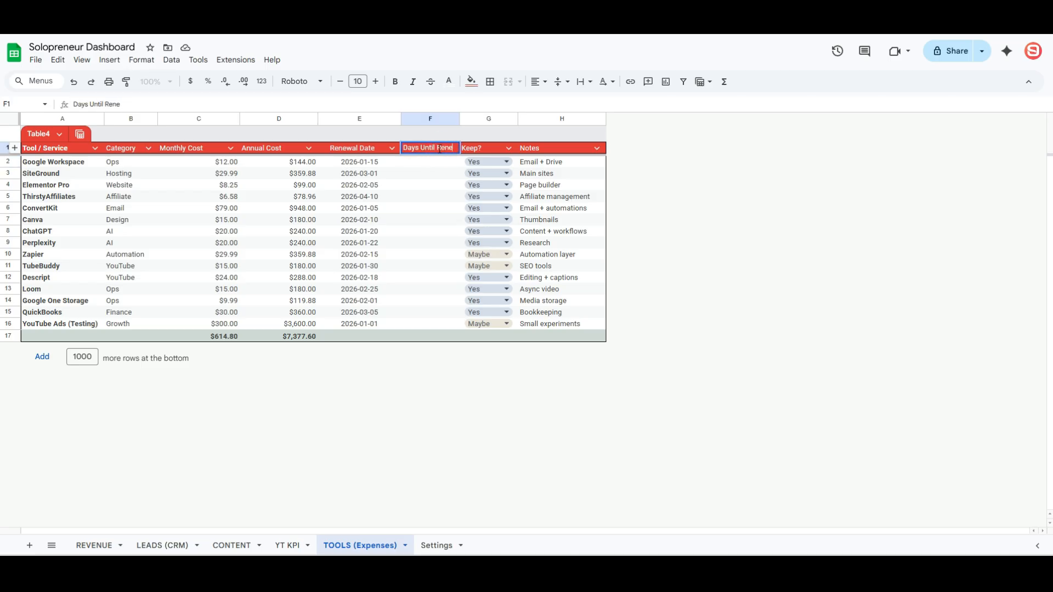
text(wal)
click(442, 165)
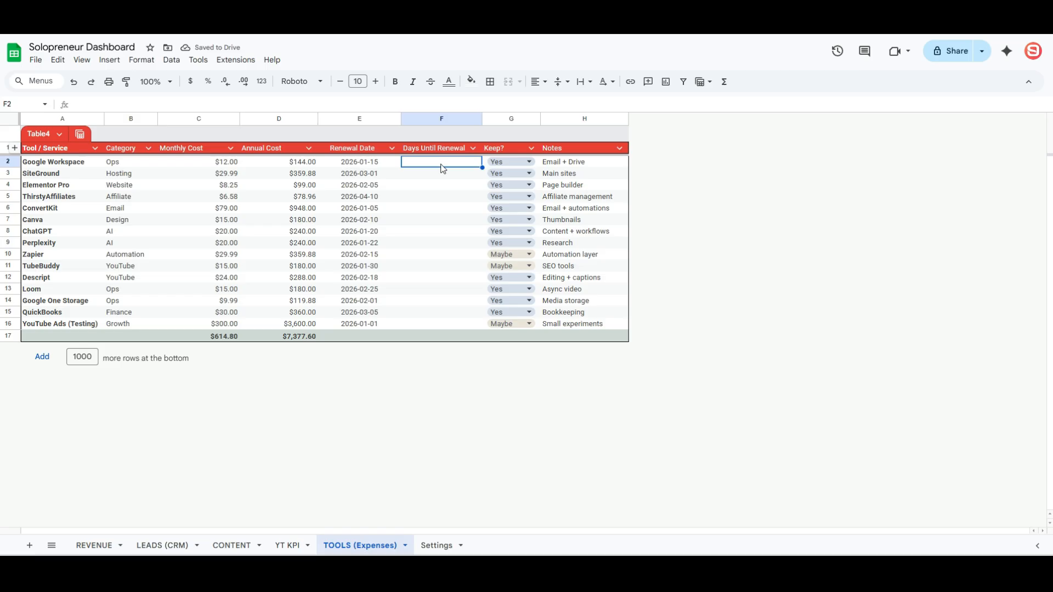
text(=)
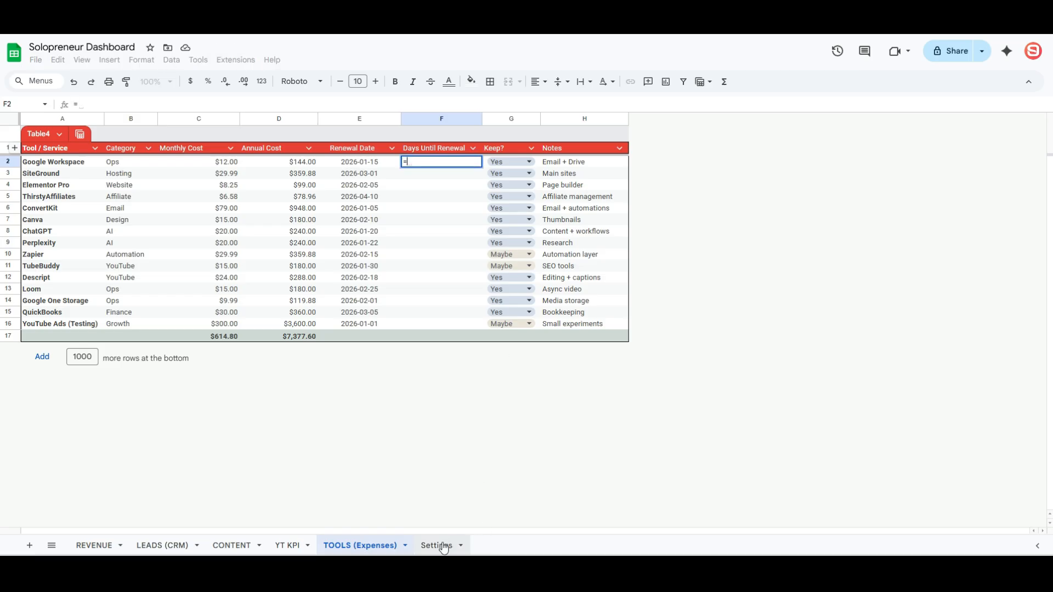
click(355, 162)
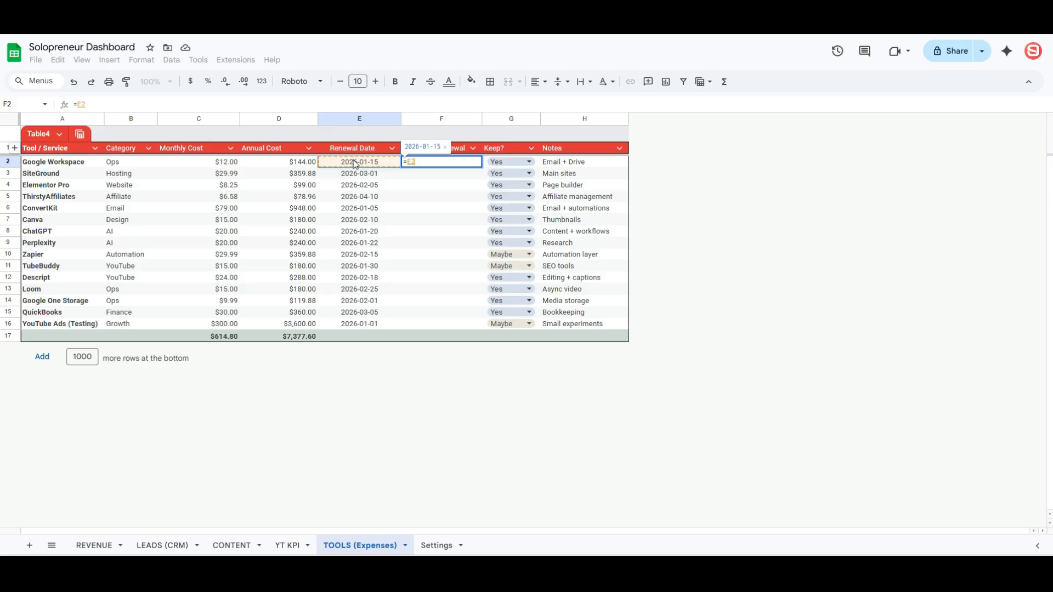
text(-)
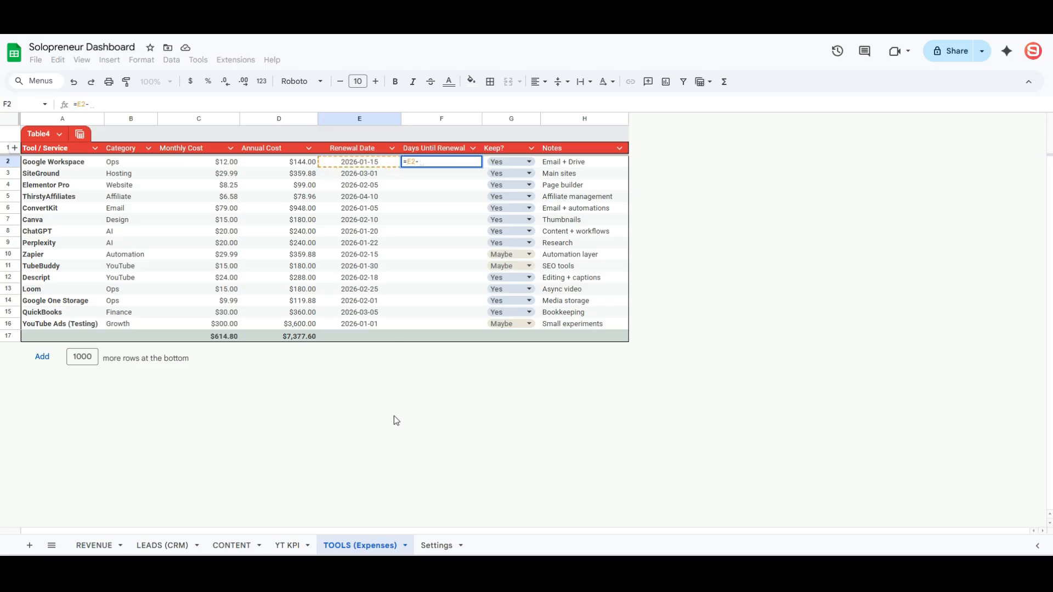
click(436, 545)
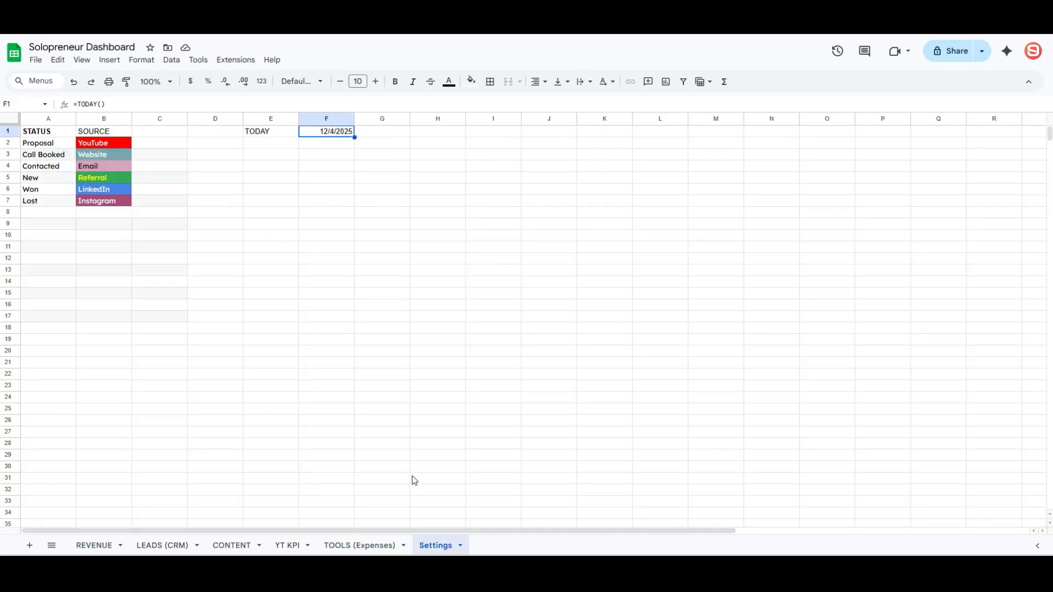
key(Return)
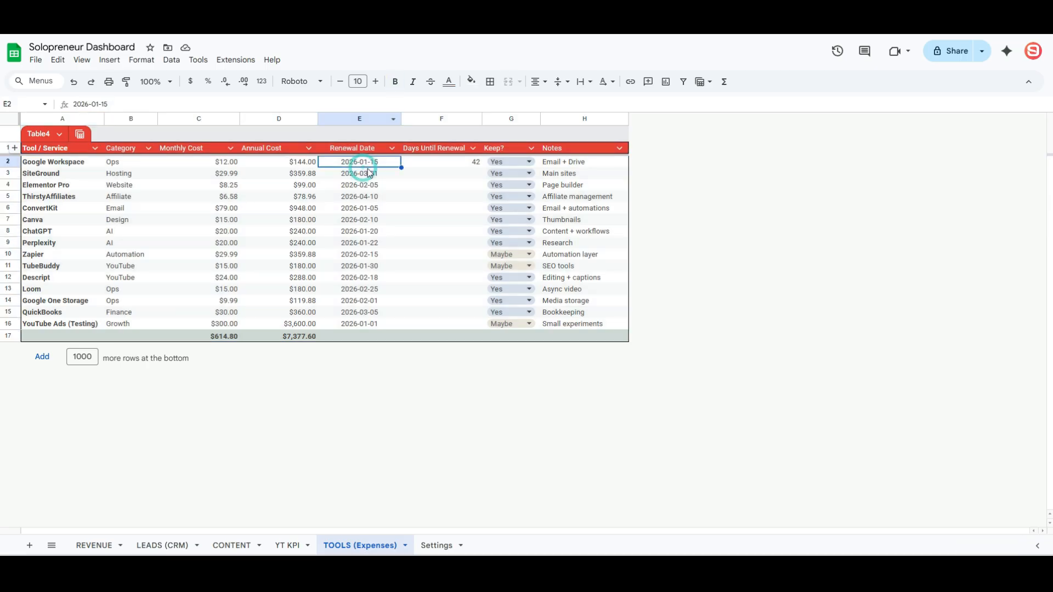
click(477, 162)
click(450, 120)
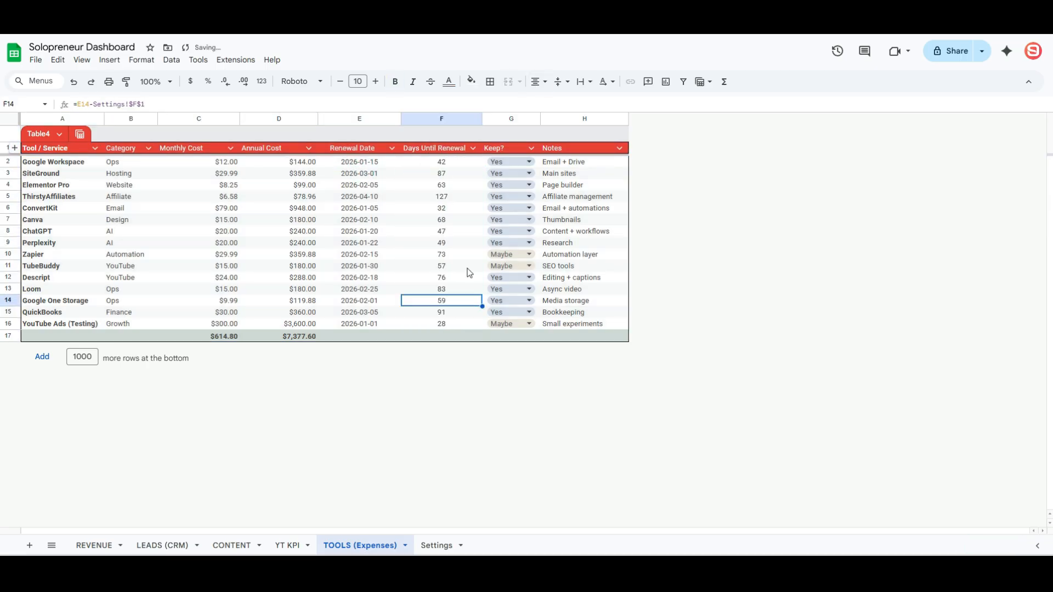
- Change Loom's renewal date in E13 to 2025-12-06, then select the days values F2:F16
click(369, 288)
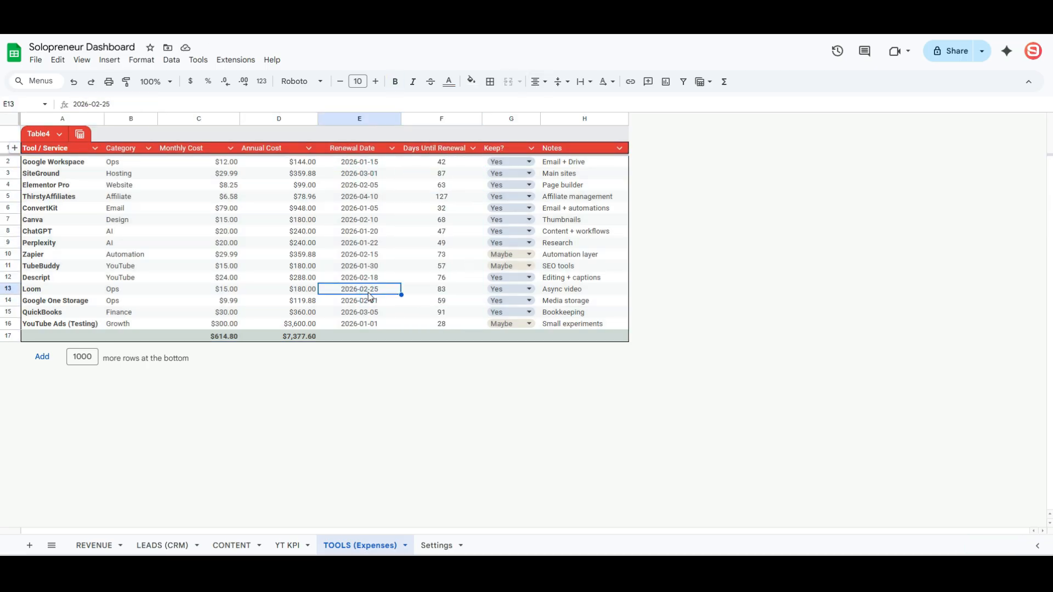
key(ctrl+semicolon)
double_click(368, 291)
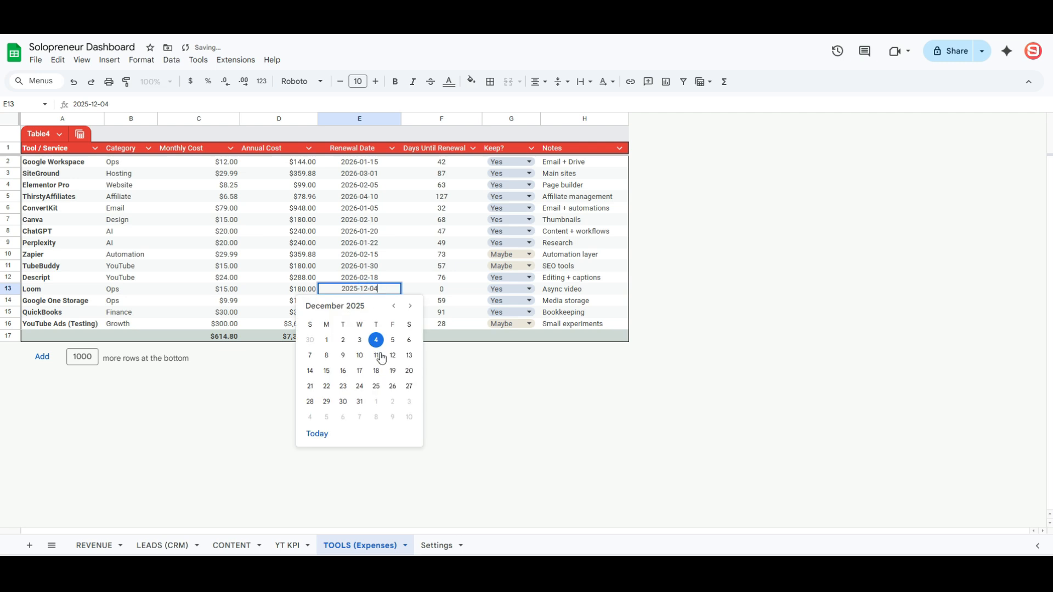
click(403, 344)
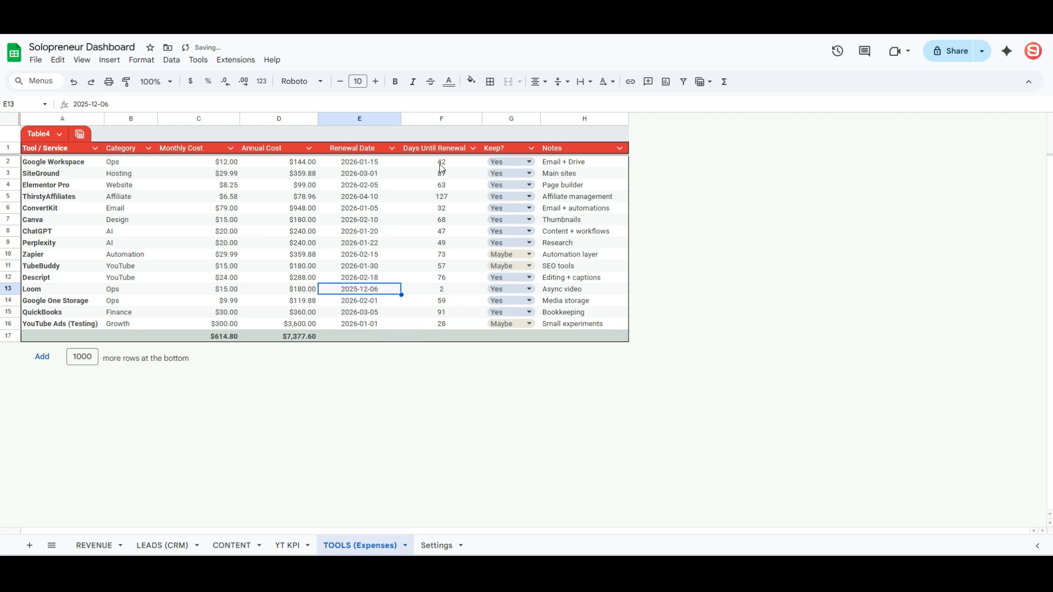
drag(442, 165, 452, 327)
- Add a conditional formatting rule filling Days Until Renewal values less than 7 in red
click(150, 62)
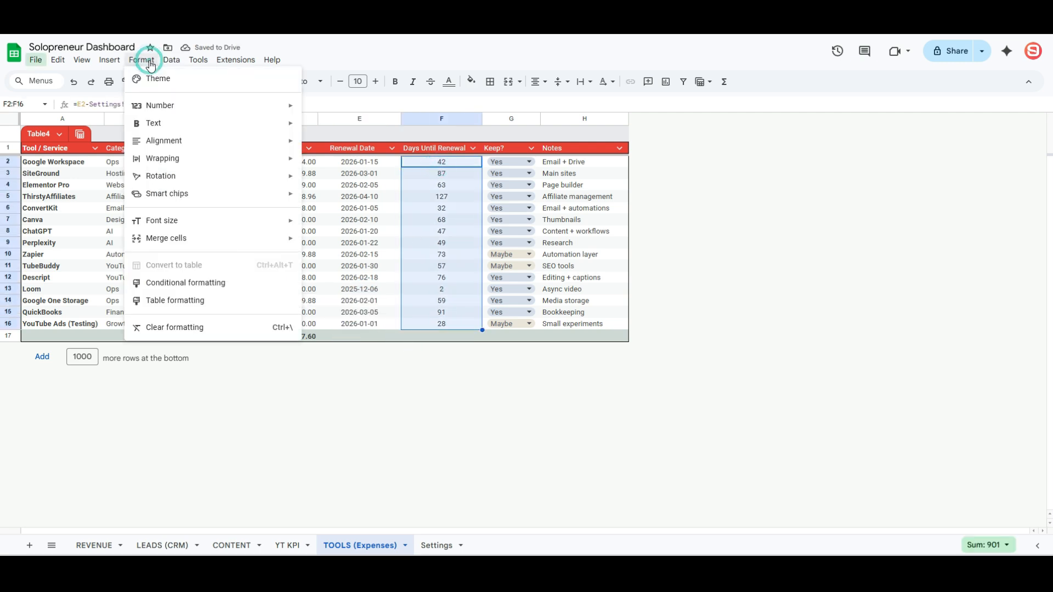
click(185, 283)
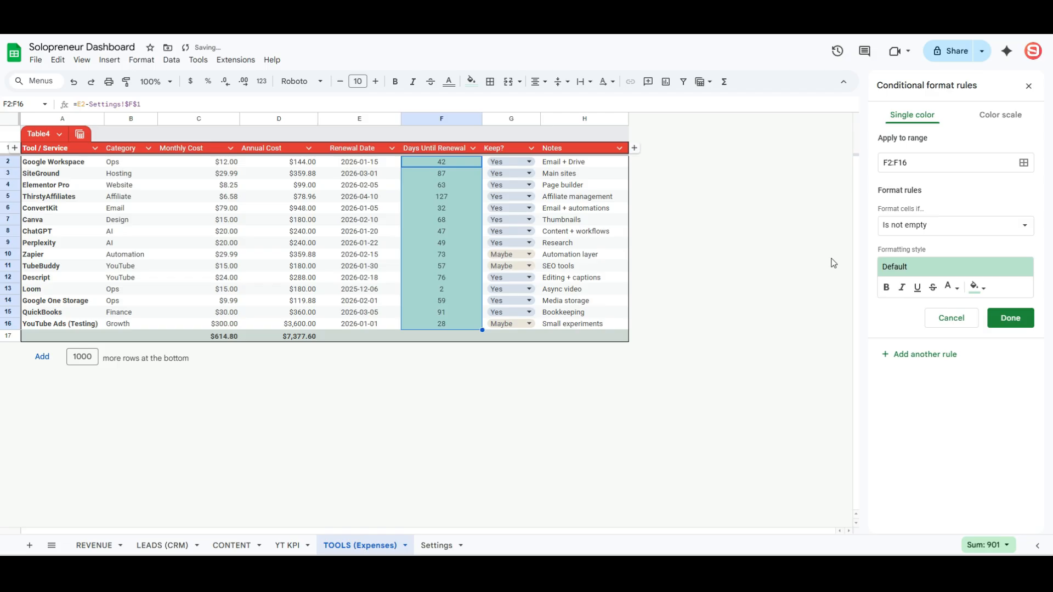
click(942, 236)
click(927, 437)
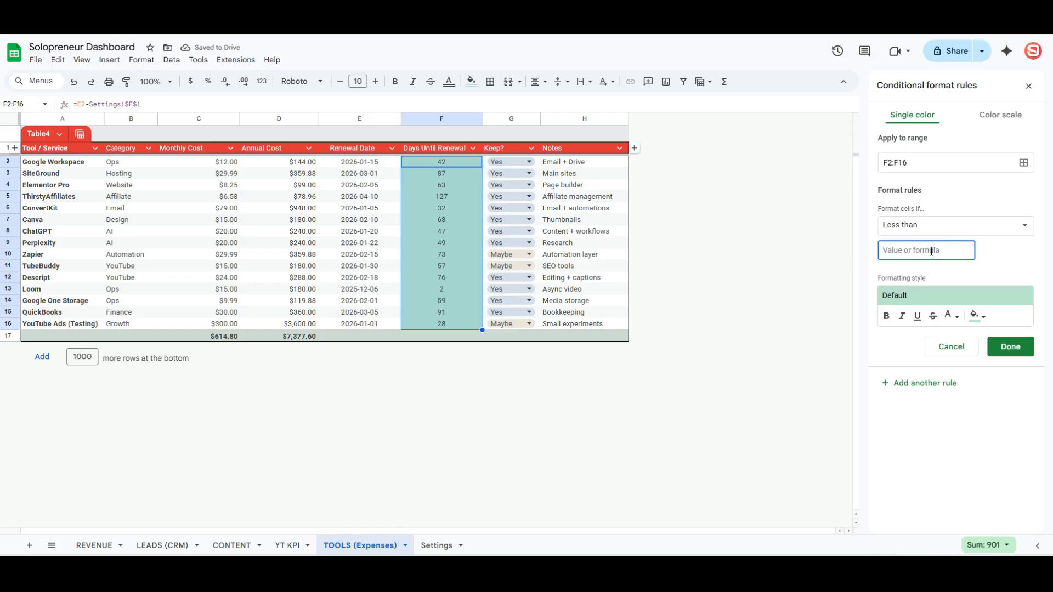
text(7)
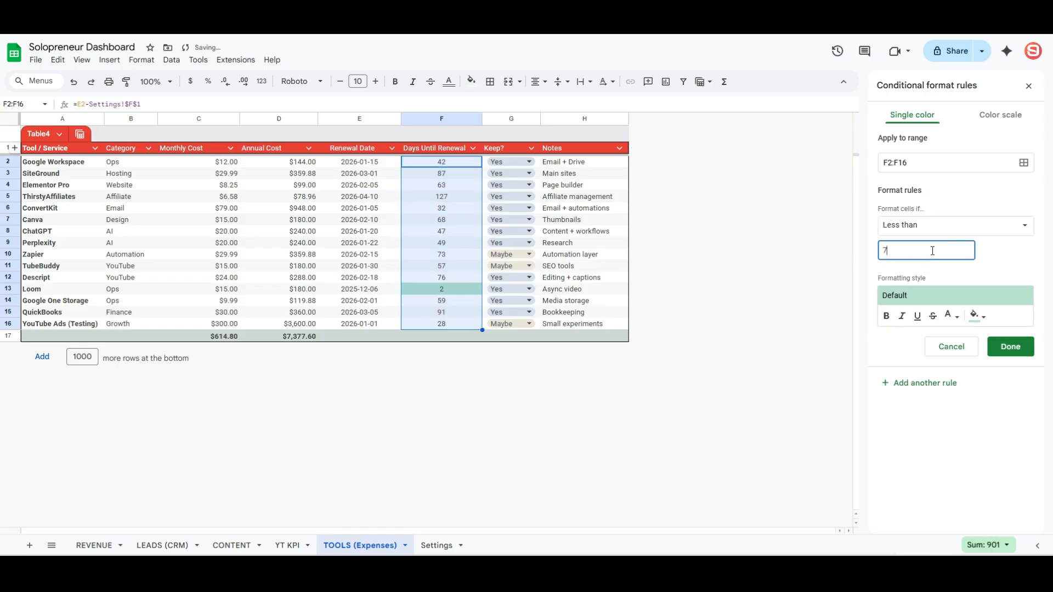
click(976, 316)
click(879, 364)
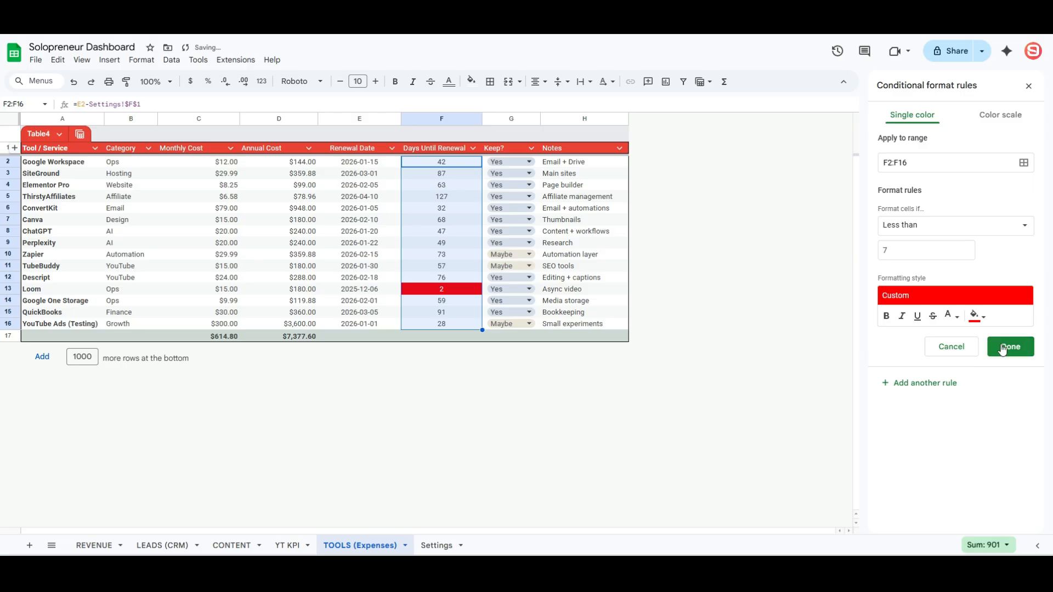
click(1003, 350)
- Reselect F2:F16 and add a second rule for values between 7 and 30
click(398, 255)
click(436, 231)
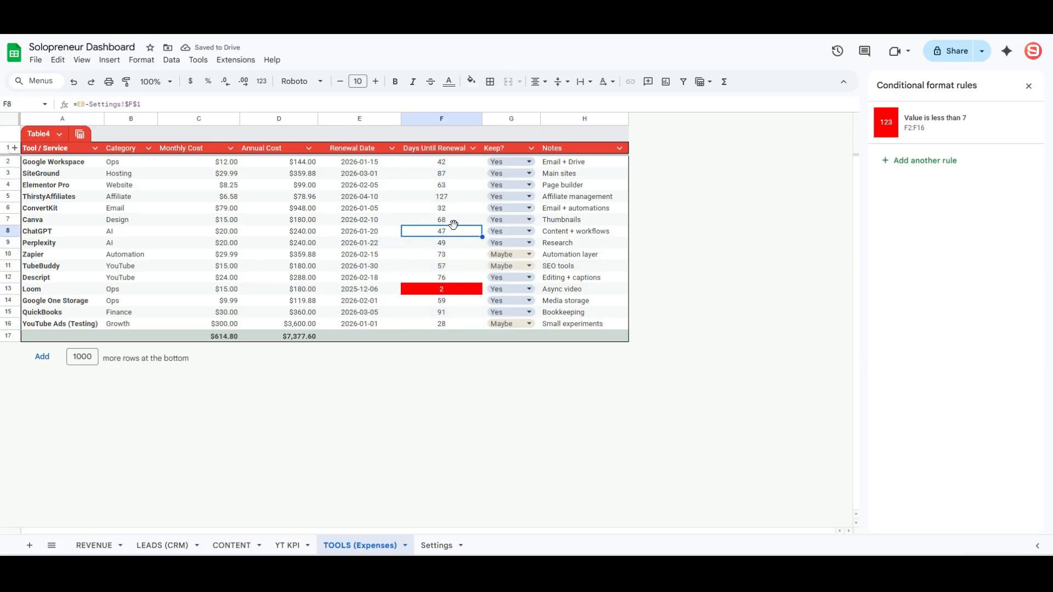
drag(452, 162, 456, 325)
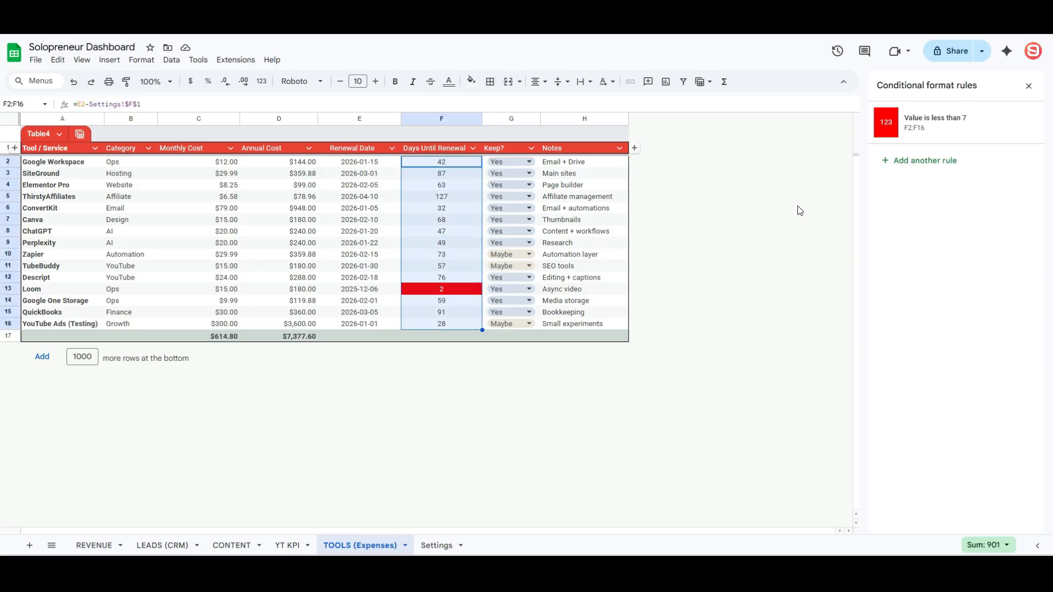
click(920, 156)
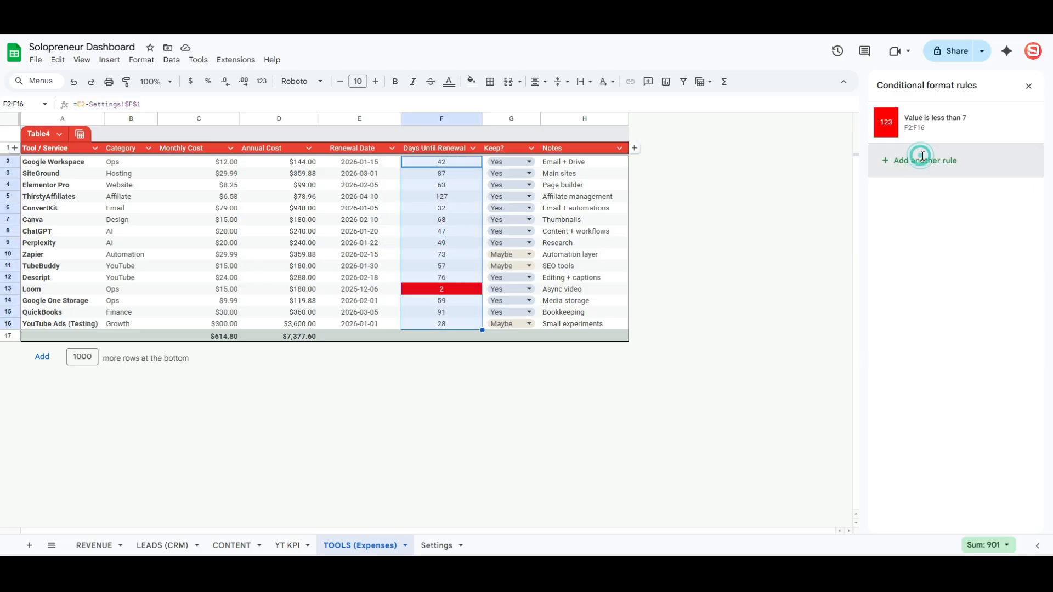
click(935, 226)
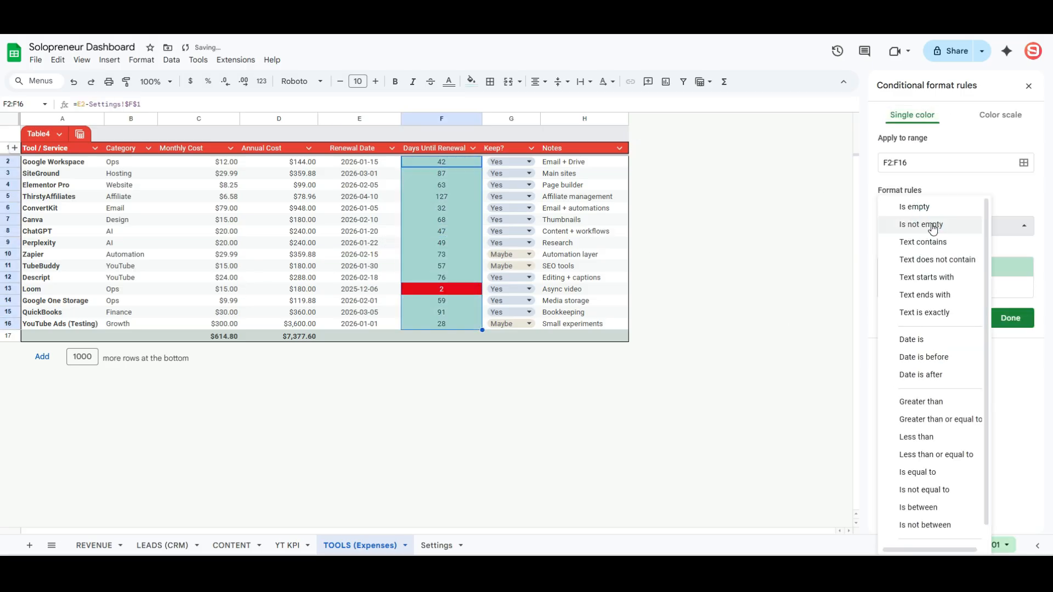
click(940, 505)
click(907, 250)
text(7)
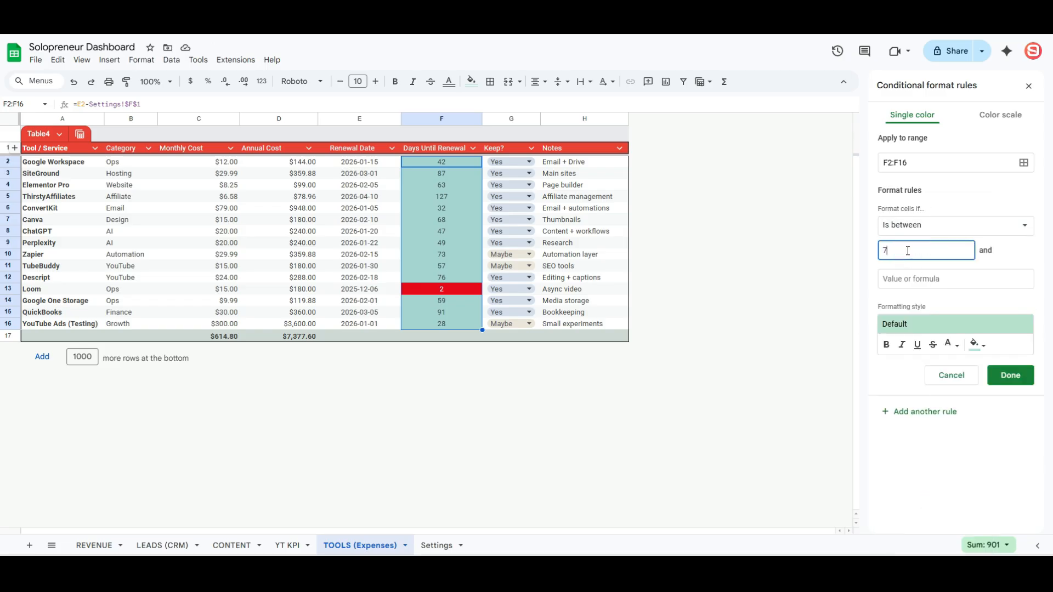
drag(907, 251, 871, 257)
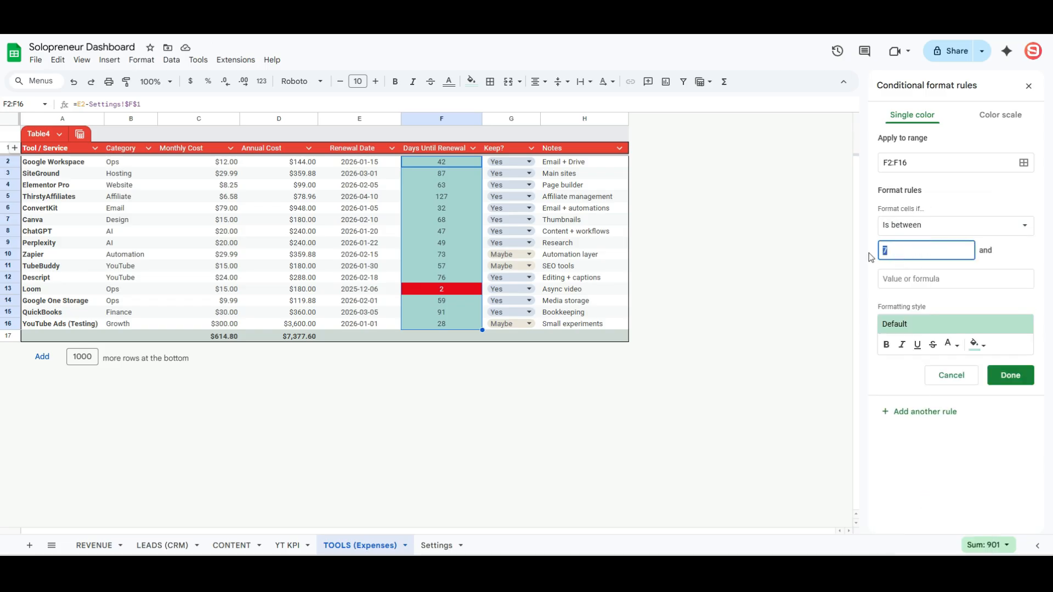
click(898, 278)
text(7)
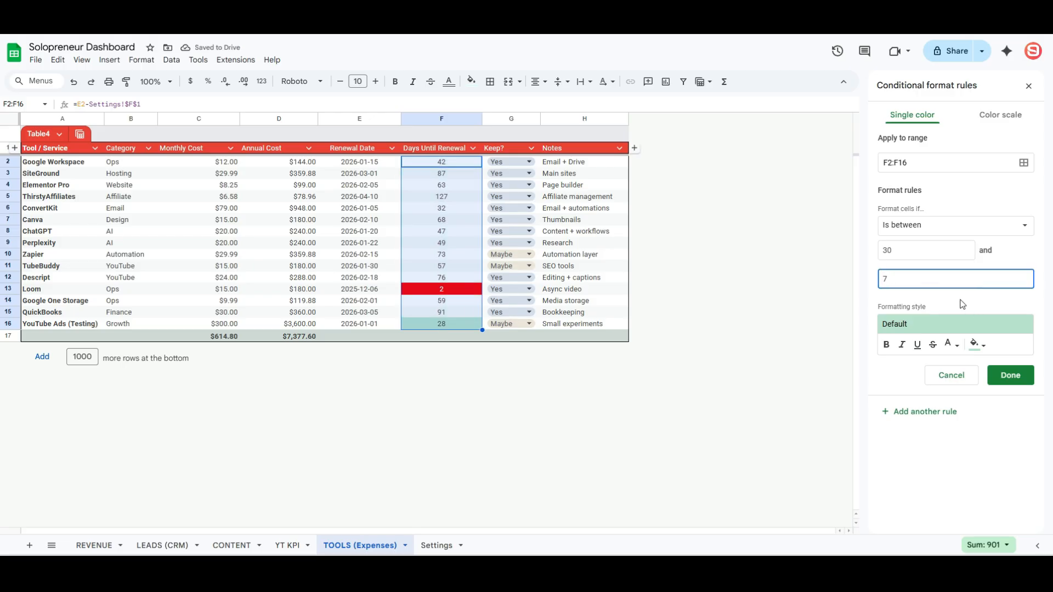
- Give the 7-to-30 rule an orange fill, save it, and close the rules panel
click(977, 345)
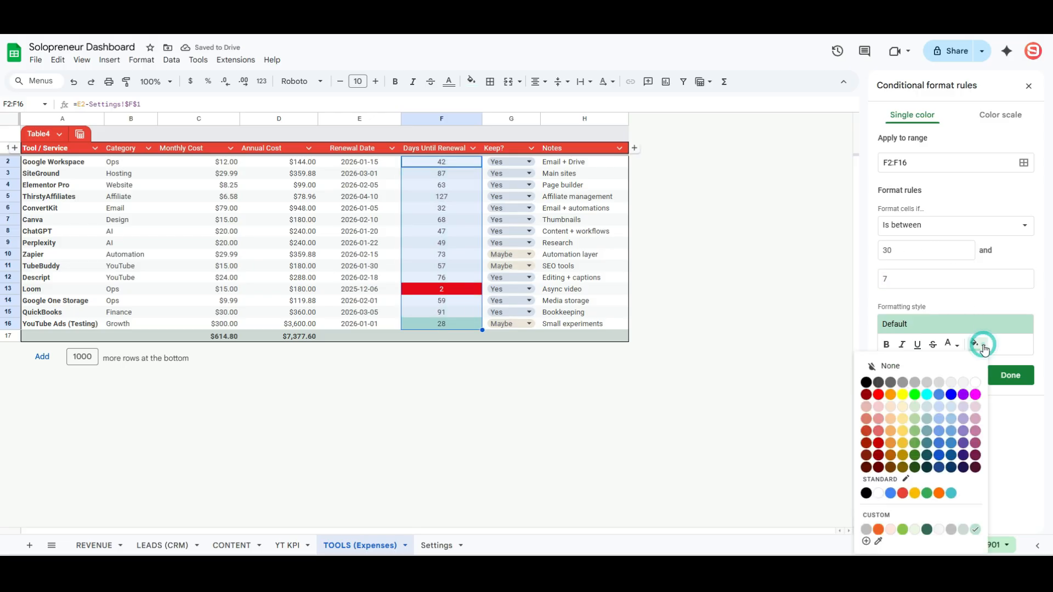
click(891, 395)
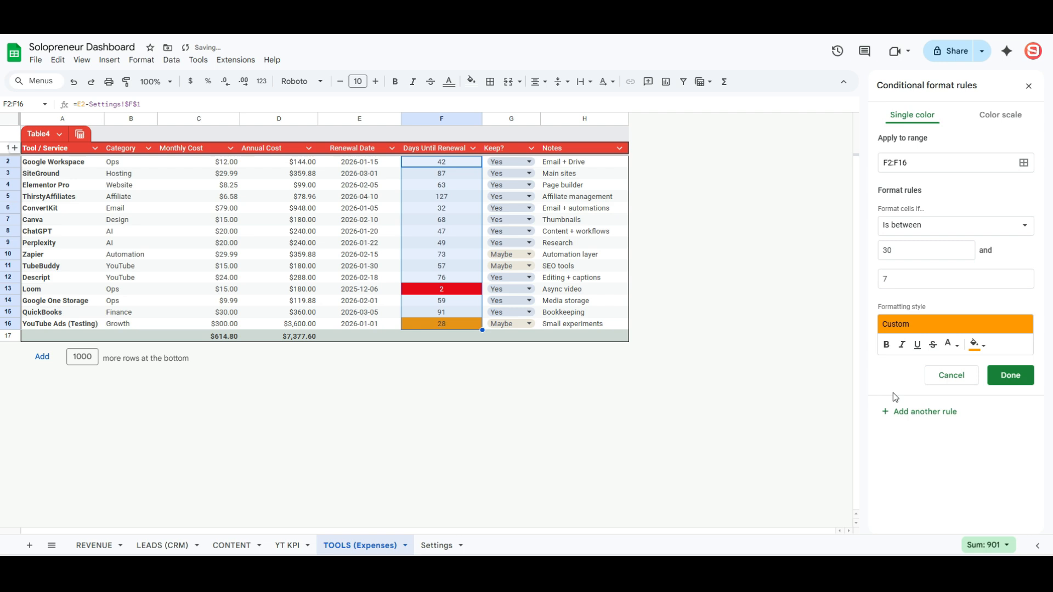
click(999, 379)
click(555, 256)
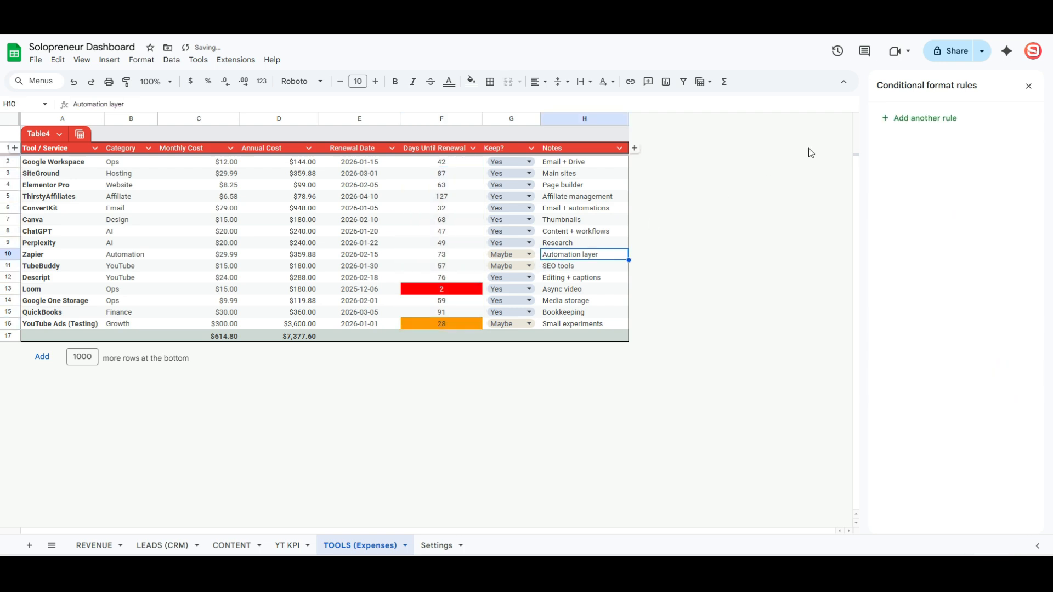
click(1028, 86)
click(466, 233)
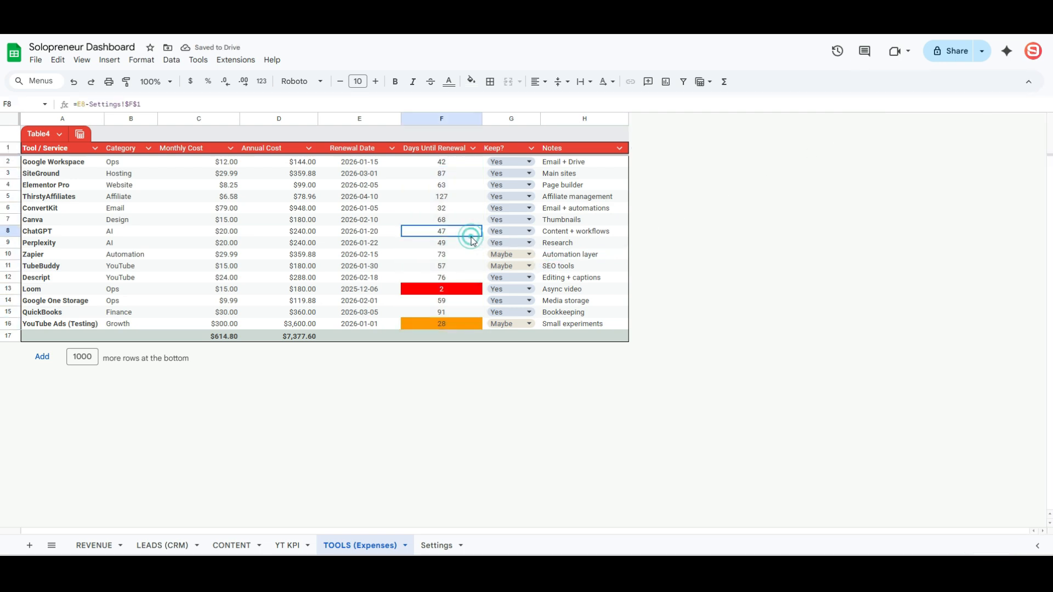
- Apply the Lexend font to the whole tools table
click(256, 198)
key(ctrl+a)
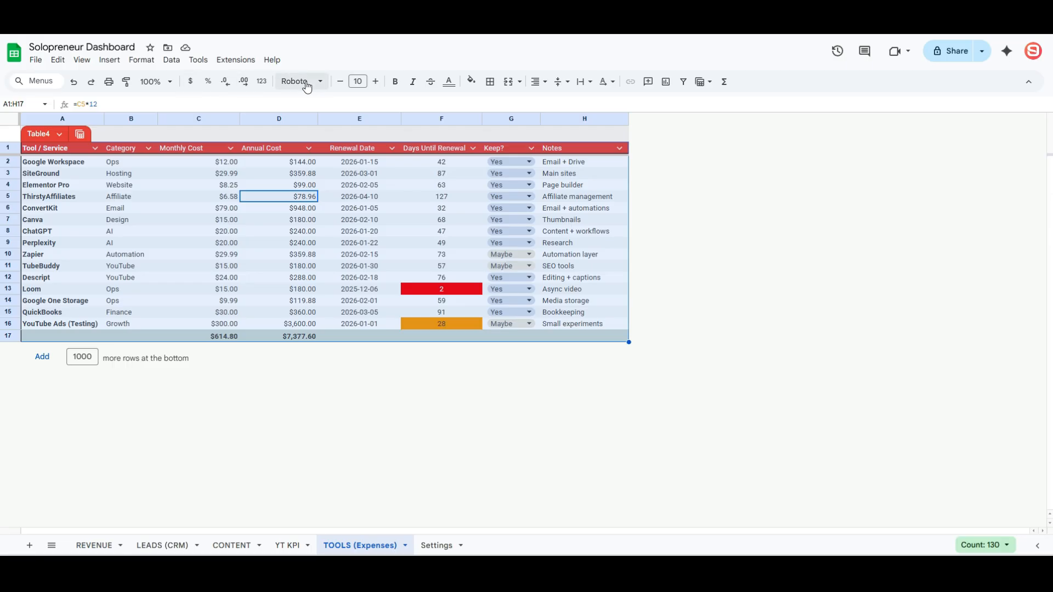
click(307, 82)
click(320, 364)
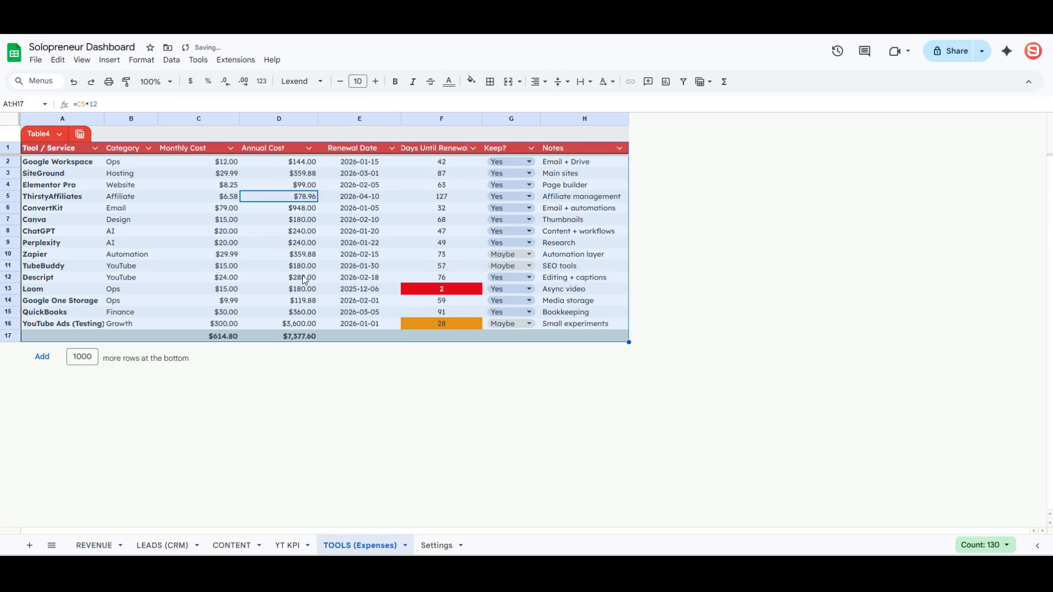
click(286, 266)
- Hide the Settings sheet
click(437, 545)
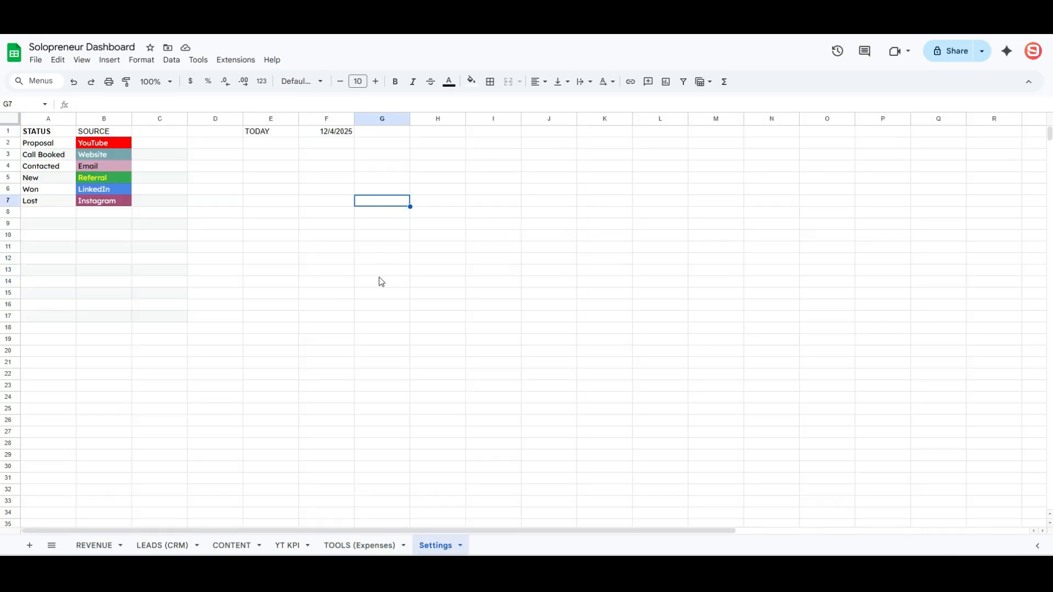
click(460, 545)
click(439, 460)
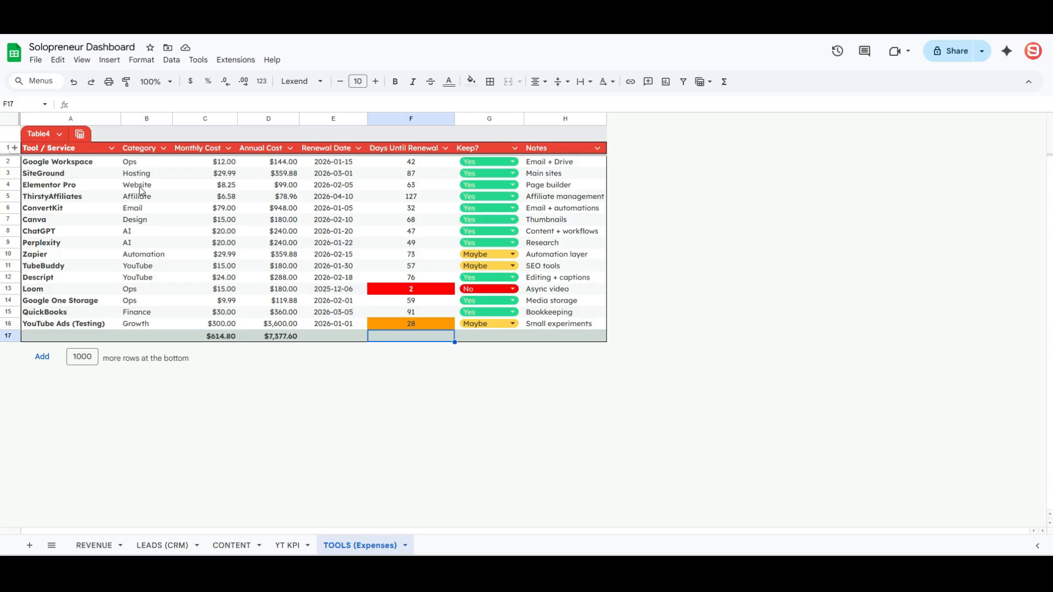
- Insert a narrow blank column left of the Tool / Service column
right_click(87, 119)
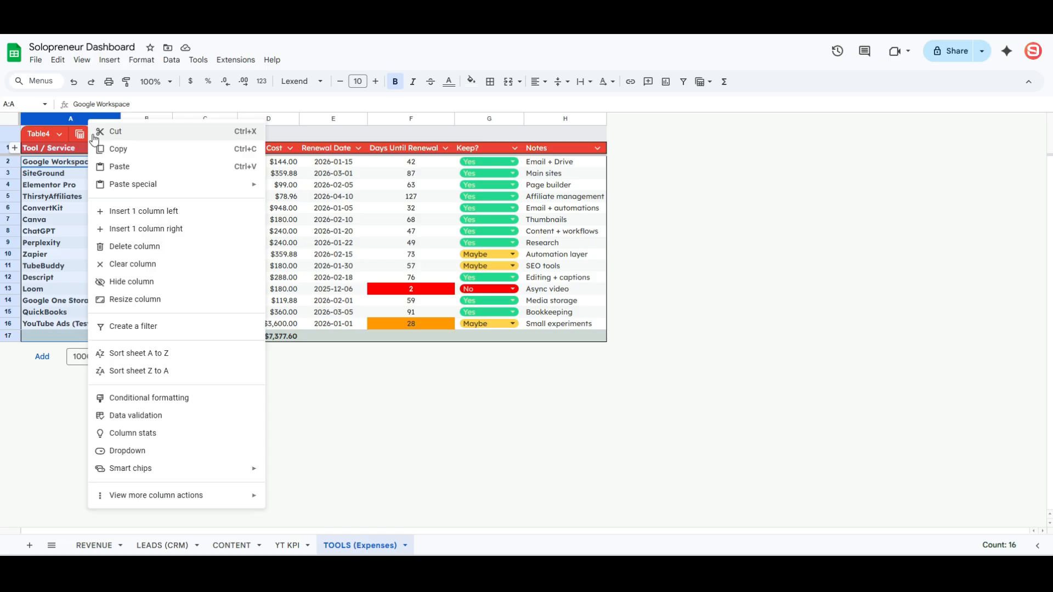
click(142, 212)
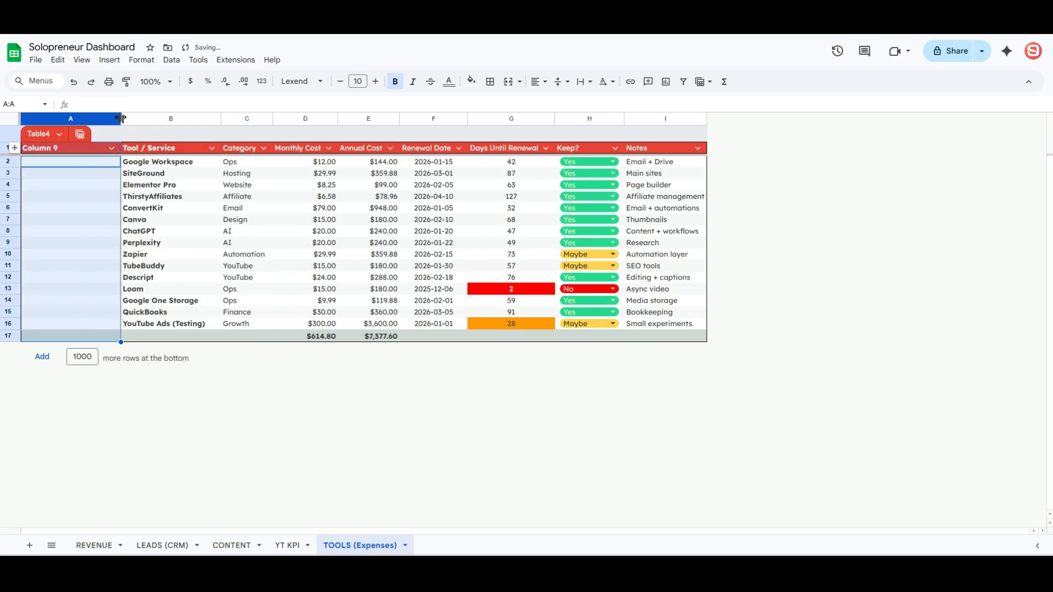
drag(120, 118, 88, 117)
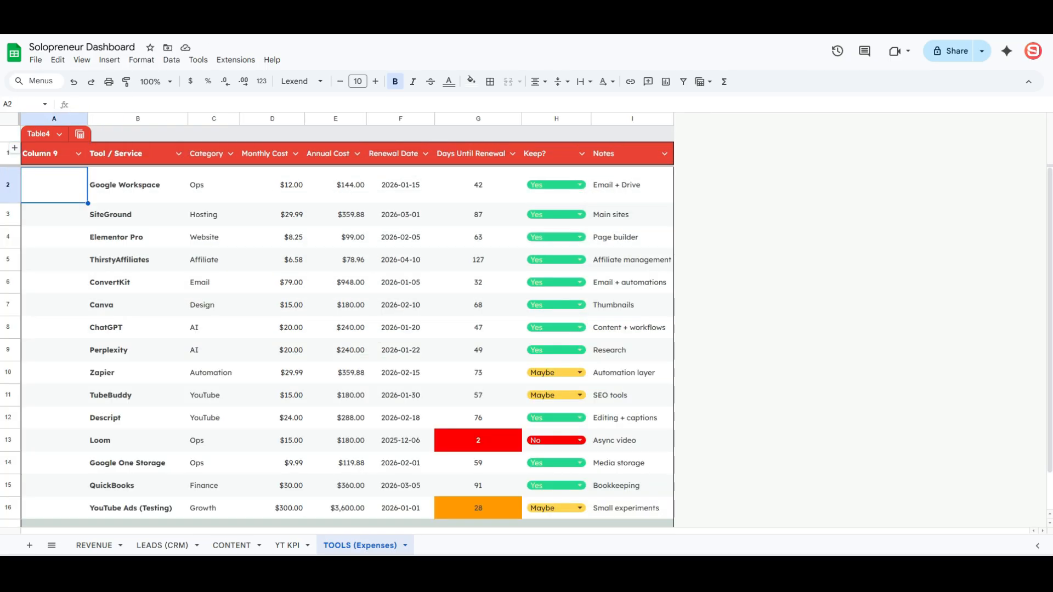
drag(281, 131, 319, 45)
- In A2, start an =IMAGE formula with the pasted logo URL in quotes
click(72, 189)
text(=image)
key(Tab)
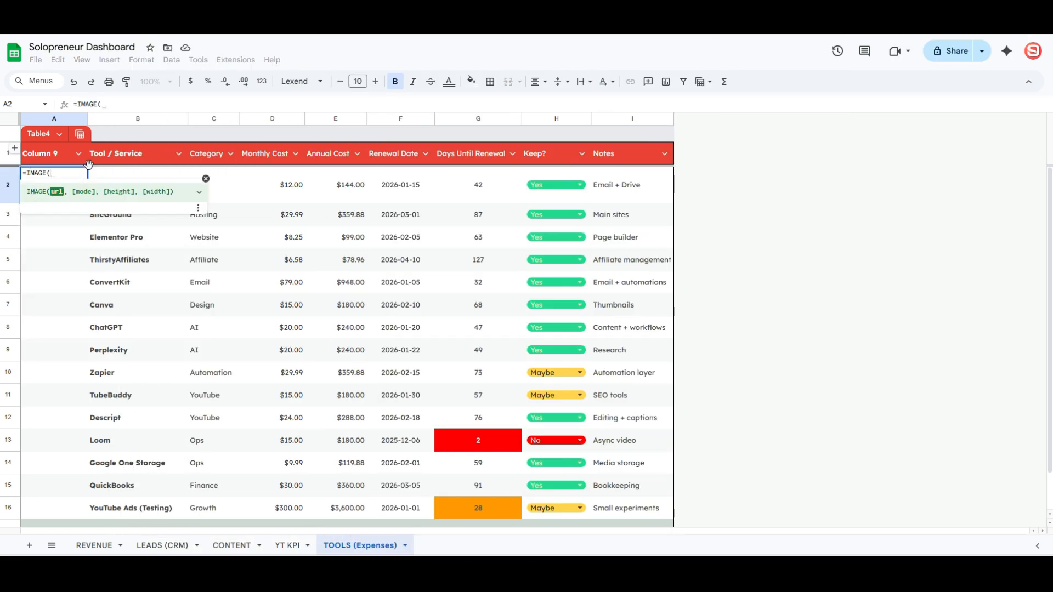
text(")
text(https://yt3.googleusercontent.com/mhme5V2s8MFLJ71TY1i5K4yZy6mIg8dbvPN-TYWGmDcbA5beh9qbxRWAeZ91JNPdd0aJxhf0=s900-c-k-c0x00ffffff-no-rj)
text(")
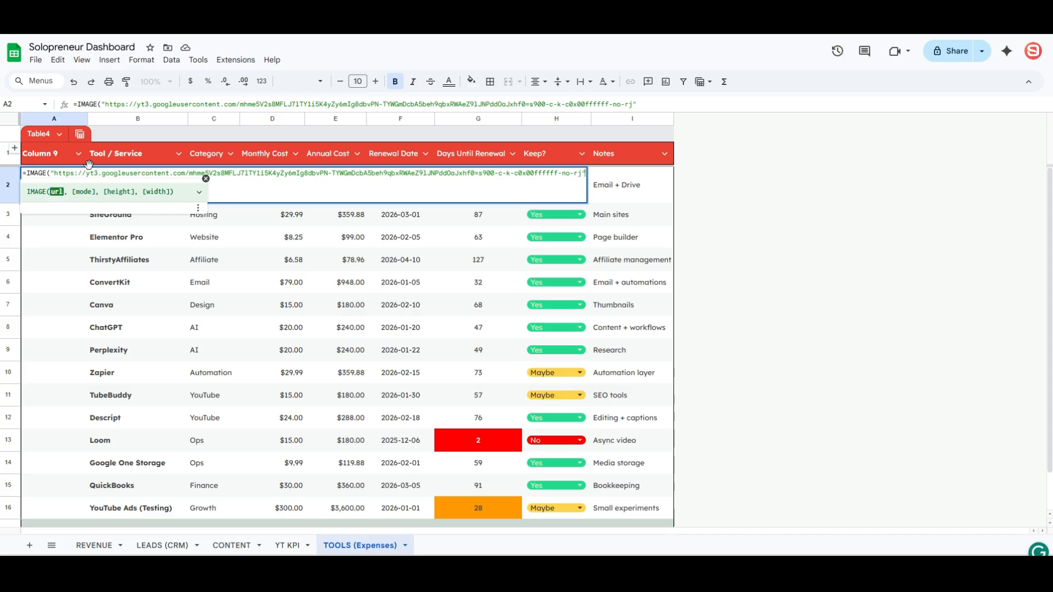
- Commit the A2 IMAGE formula to show the Google logo, then go to REVENUE
key(Return)
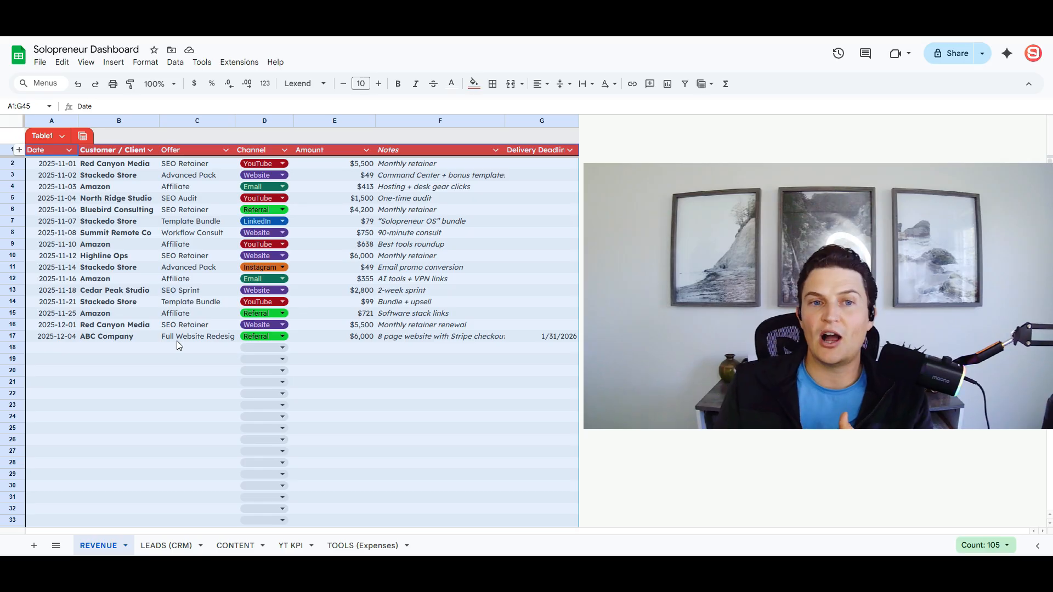
click(217, 317)
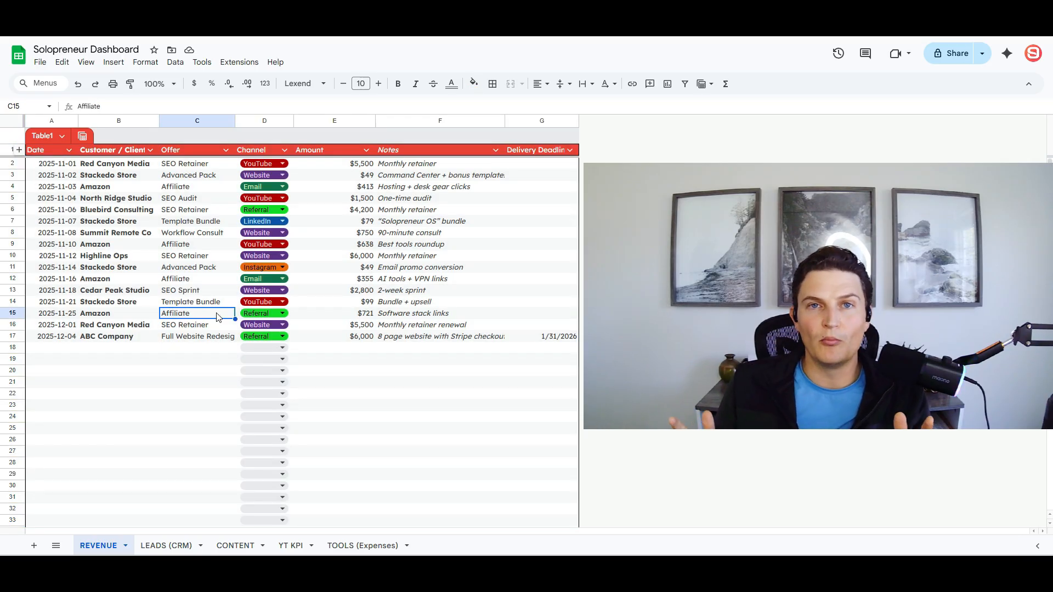